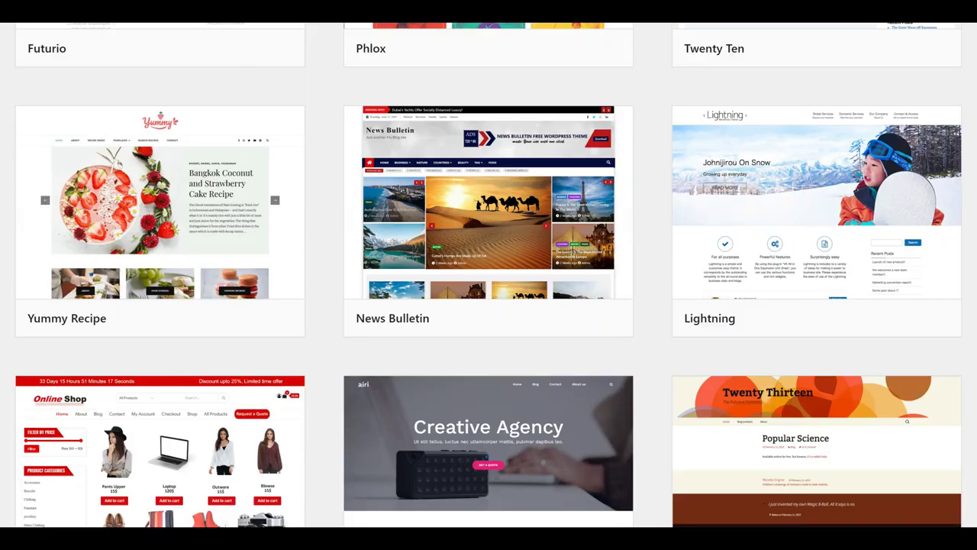
- Browse the theme gallery to examine the range of available WordPress theme designs
{"action": "scroll", "coordinate": [489, 275], "scroll_direction": "down", "scroll_amount": 2}
{"action": "scroll", "coordinate": [488, 275], "scroll_direction": "down", "scroll_amount": 4}
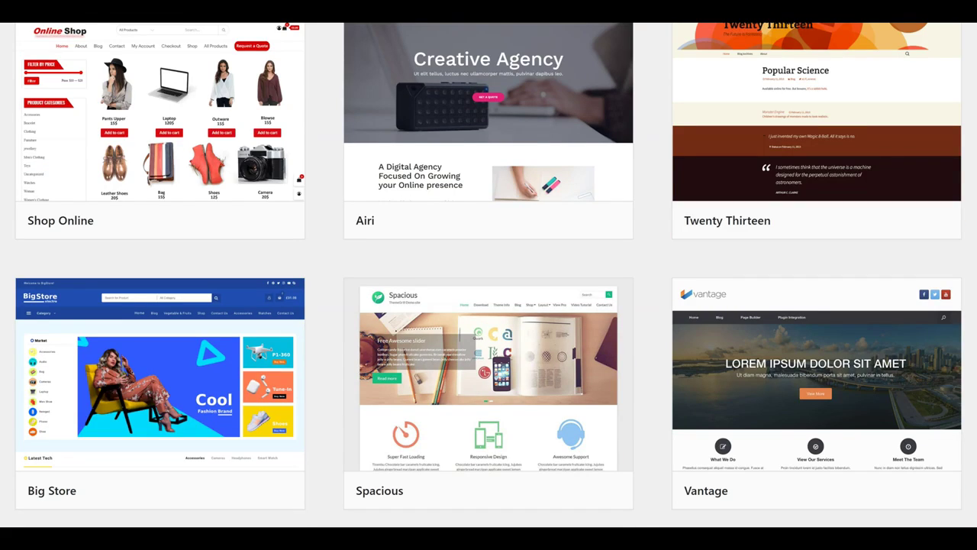
{"action": "scroll", "coordinate": [489, 275], "scroll_direction": "down", "scroll_amount": 5}
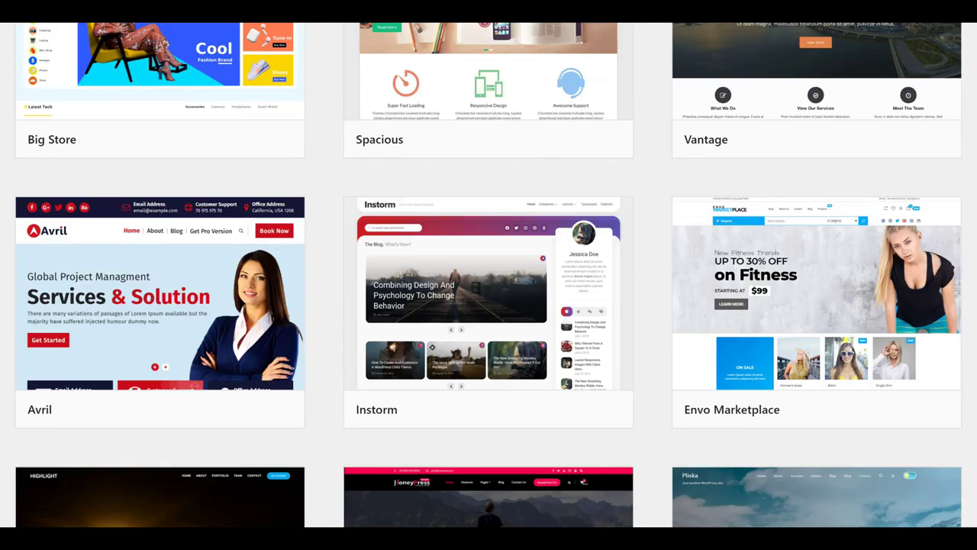
{"action": "scroll", "coordinate": [488, 275], "scroll_direction": "down", "scroll_amount": 5}
{"action": "scroll", "coordinate": [489, 275], "scroll_direction": "down", "scroll_amount": 5}
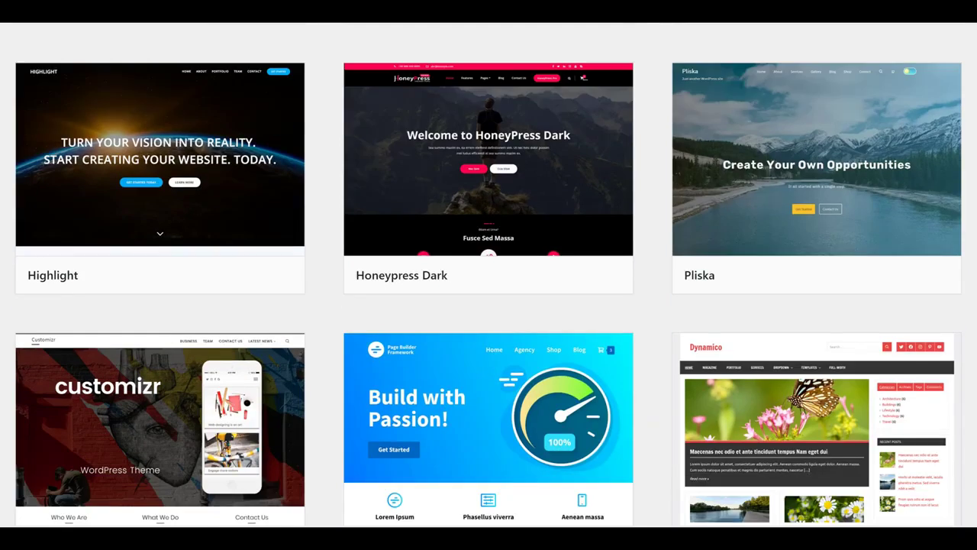
{"action": "scroll", "coordinate": [489, 275], "scroll_direction": "down", "scroll_amount": 1}
{"action": "scroll", "coordinate": [489, 275], "scroll_direction": "down", "scroll_amount": 5}
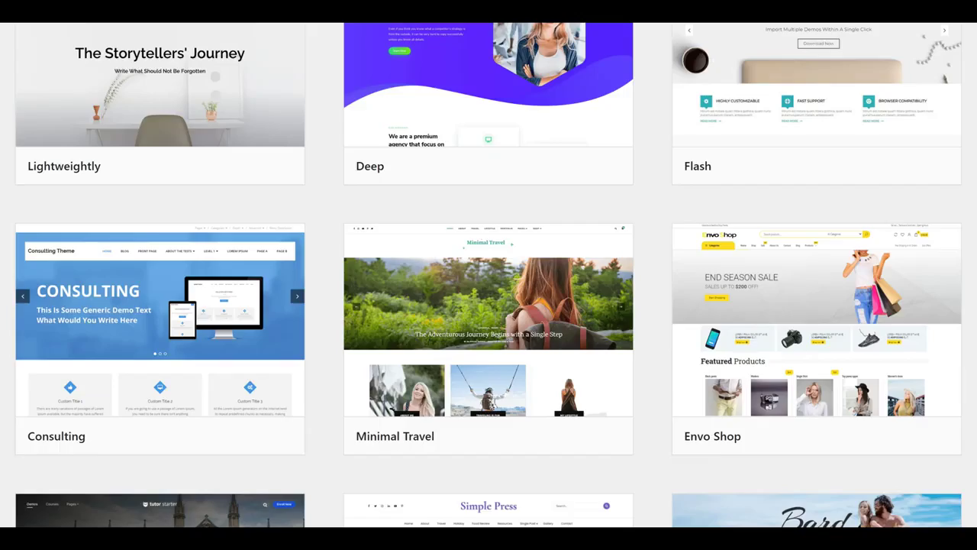
{"action": "scroll", "coordinate": [489, 275], "scroll_direction": "down", "scroll_amount": 5}
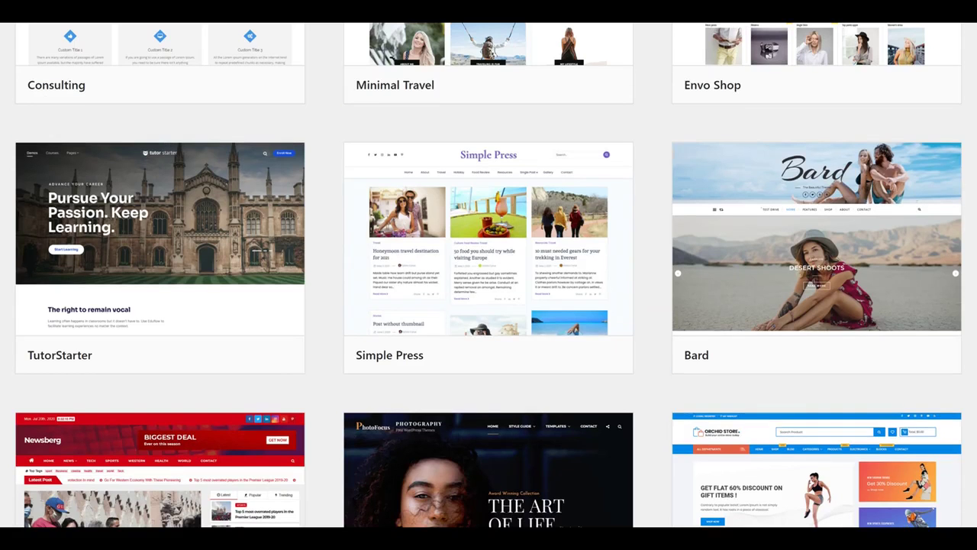
{"action": "scroll", "coordinate": [489, 275], "scroll_direction": "down", "scroll_amount": 4}
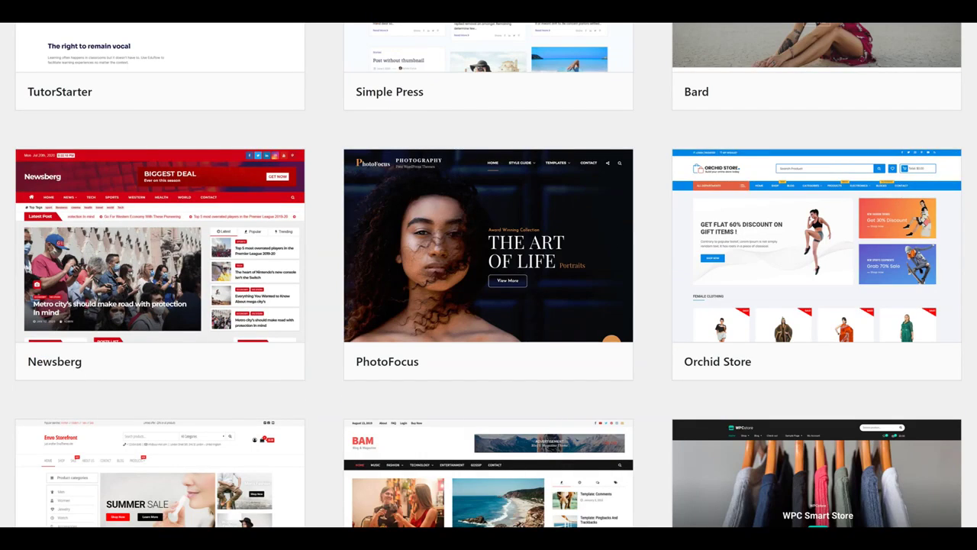
{"action": "scroll", "coordinate": [489, 275], "scroll_direction": "down", "scroll_amount": 5}
{"action": "scroll", "coordinate": [489, 275], "scroll_direction": "down", "scroll_amount": 4}
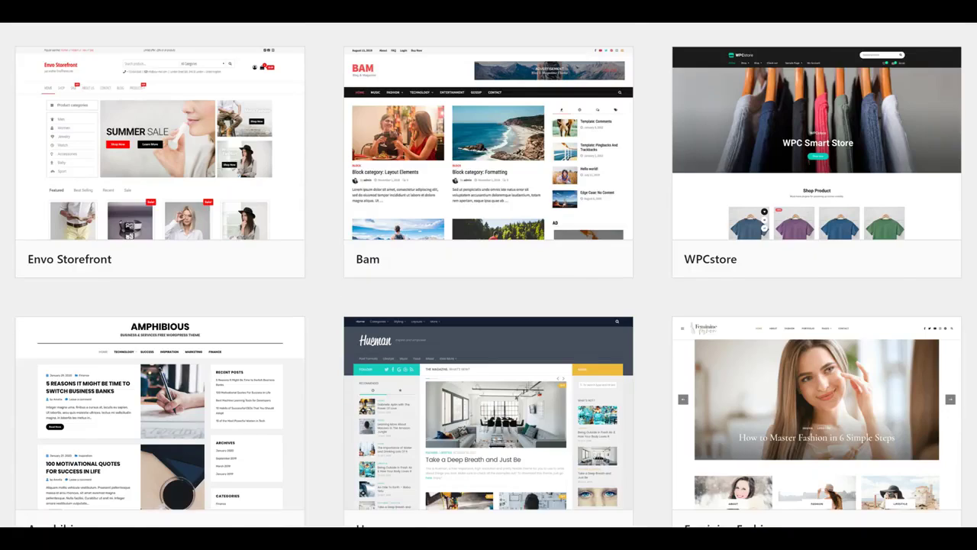
{"action": "scroll", "coordinate": [489, 275], "scroll_direction": "down", "scroll_amount": 5}
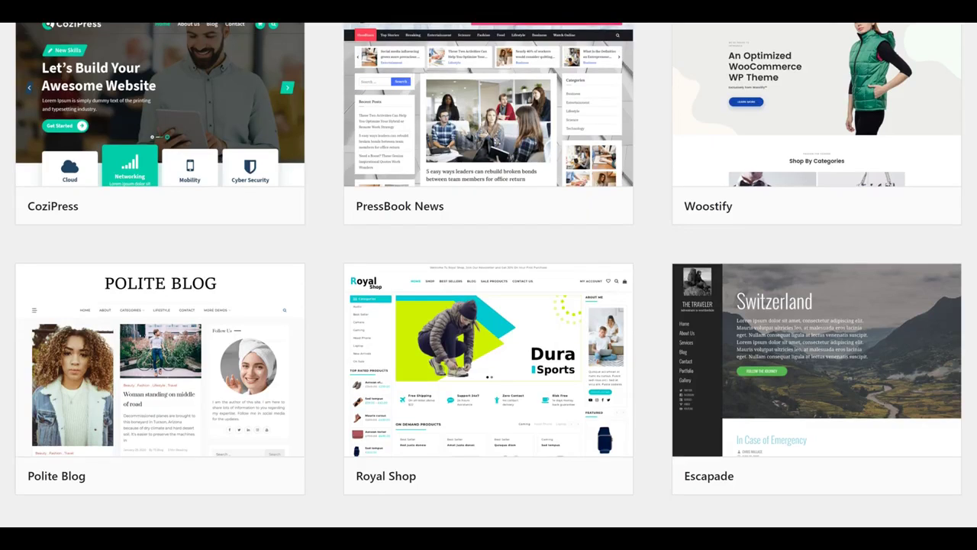
{"action": "scroll", "coordinate": [489, 275], "scroll_direction": "down", "scroll_amount": 5}
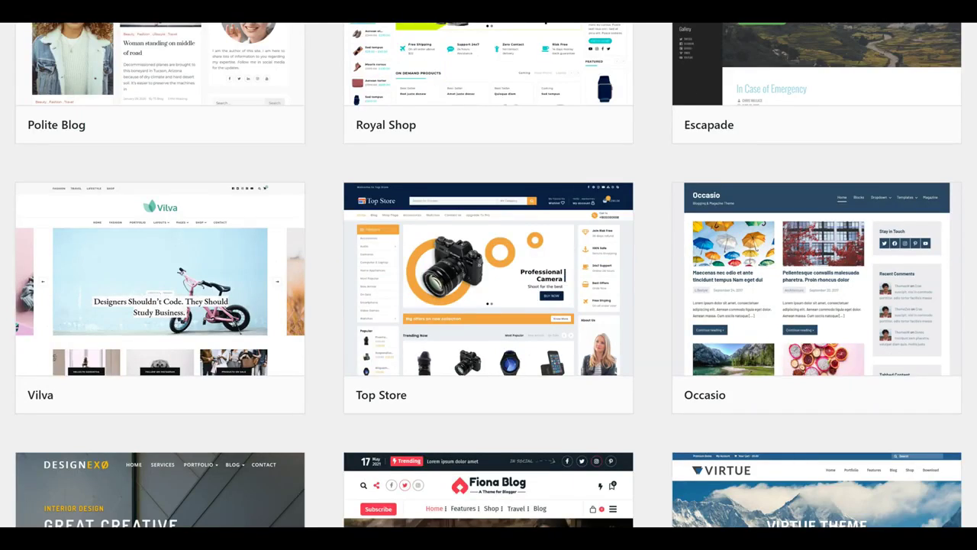
{"action": "scroll", "coordinate": [489, 275], "scroll_direction": "down", "scroll_amount": 5}
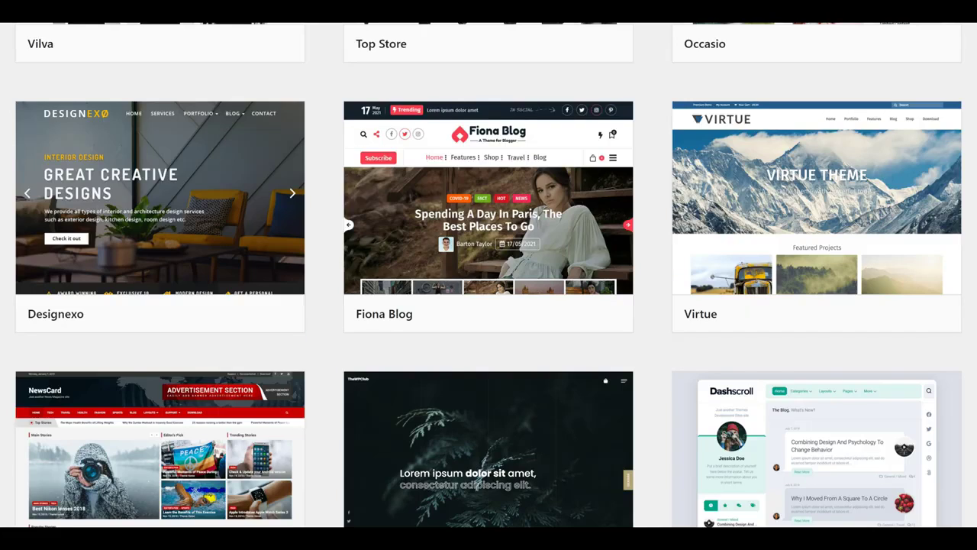
{"action": "scroll", "coordinate": [489, 275], "scroll_direction": "down", "scroll_amount": 5}
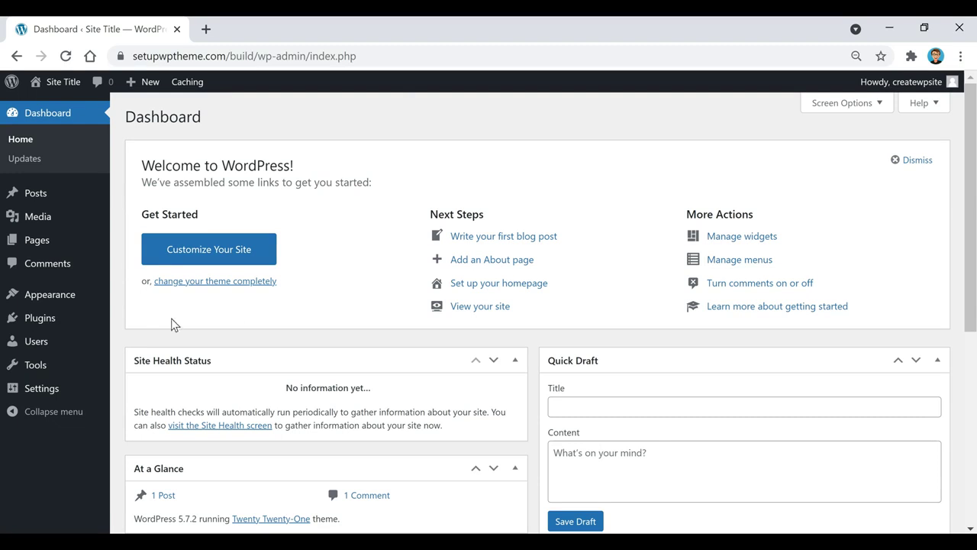
- Open the site's general settings and clear the existing site title and tagline
{"action": "mouse_move", "coordinate": [30, 393]}
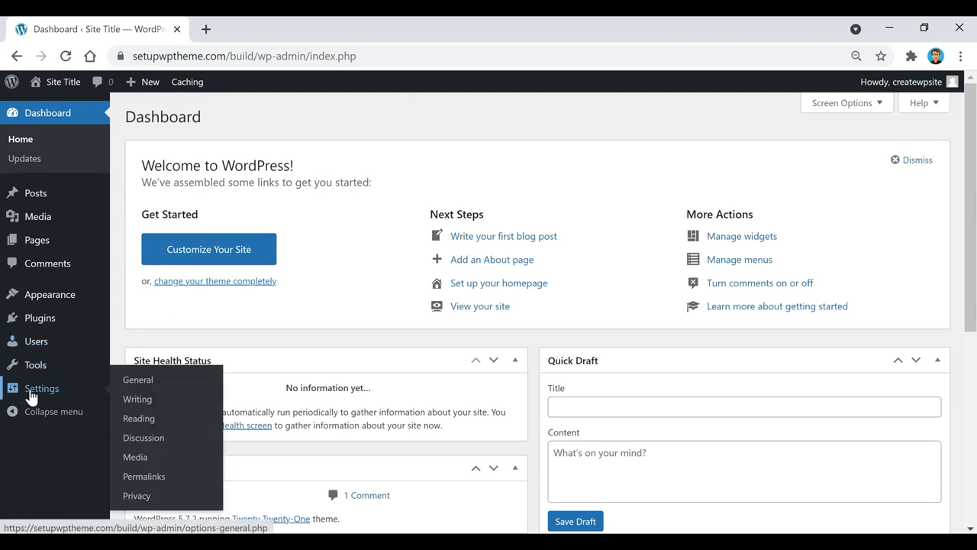
{"action": "left_click", "coordinate": [145, 386]}
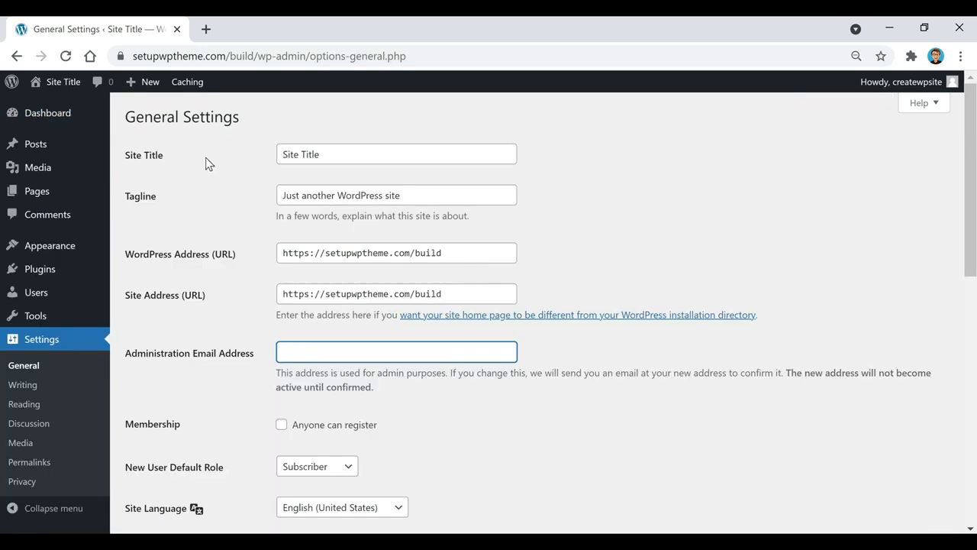
{"action": "left_click_drag", "start_coordinate": [375, 156], "coordinate": [255, 154]}
{"action": "key", "text": "BackSpace"}
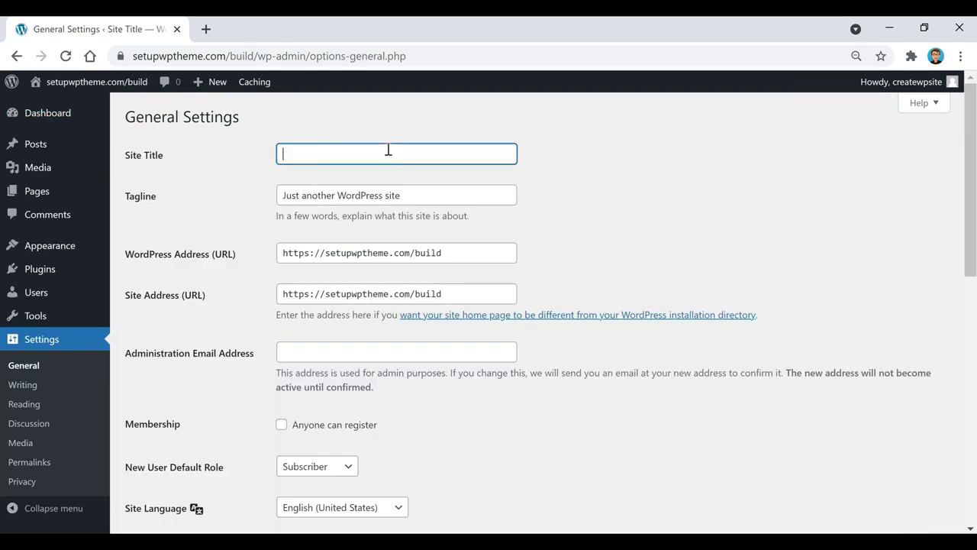
{"action": "triple_click", "coordinate": [461, 203]}
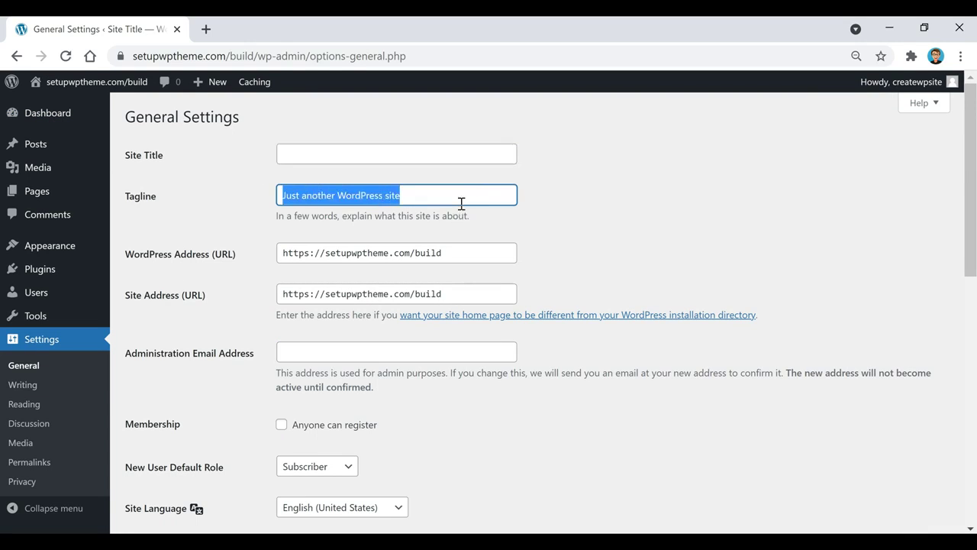
{"action": "key", "text": "BackSpace"}
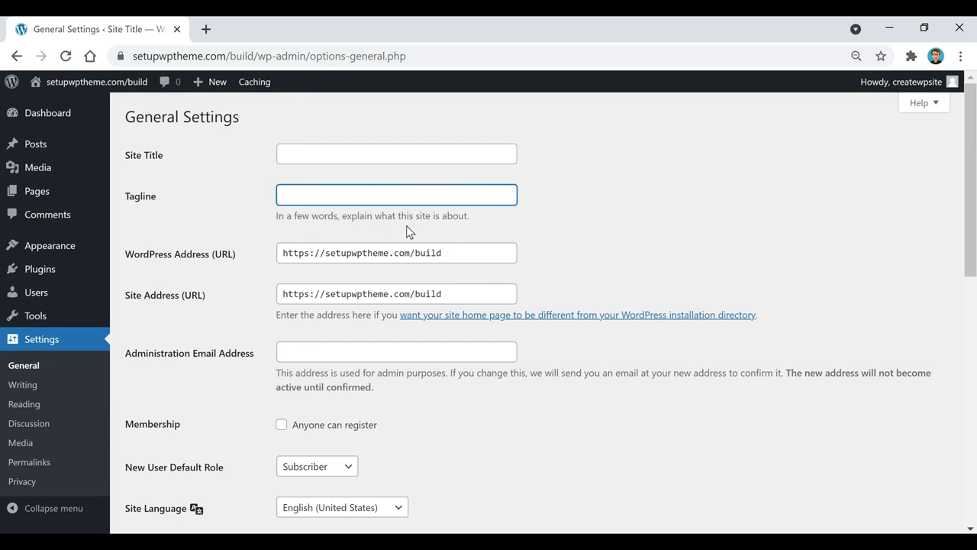
{"action": "left_click", "coordinate": [562, 167]}
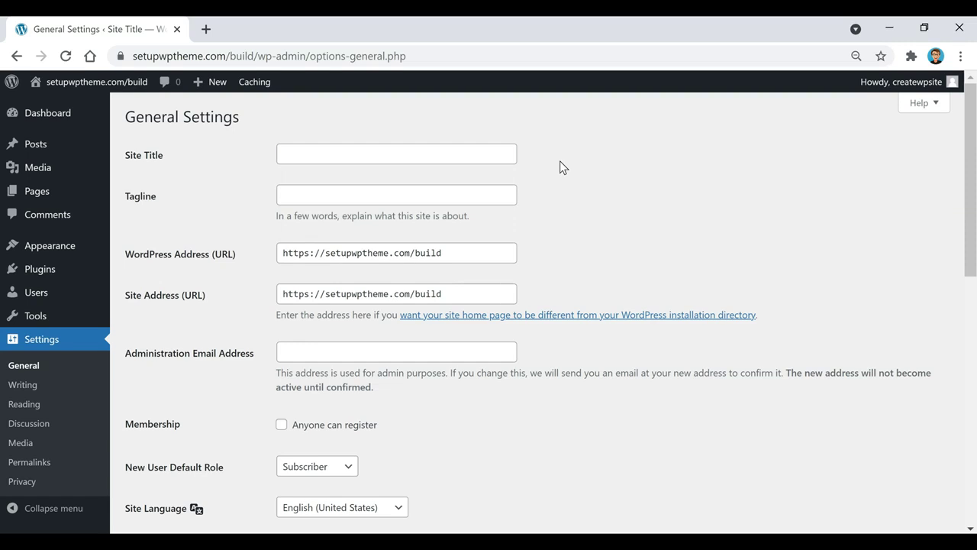
- Set the site title to "One Mile At A Time"
{"action": "left_click", "coordinate": [447, 155]}
{"action": "type", "text": "One Mile At"}
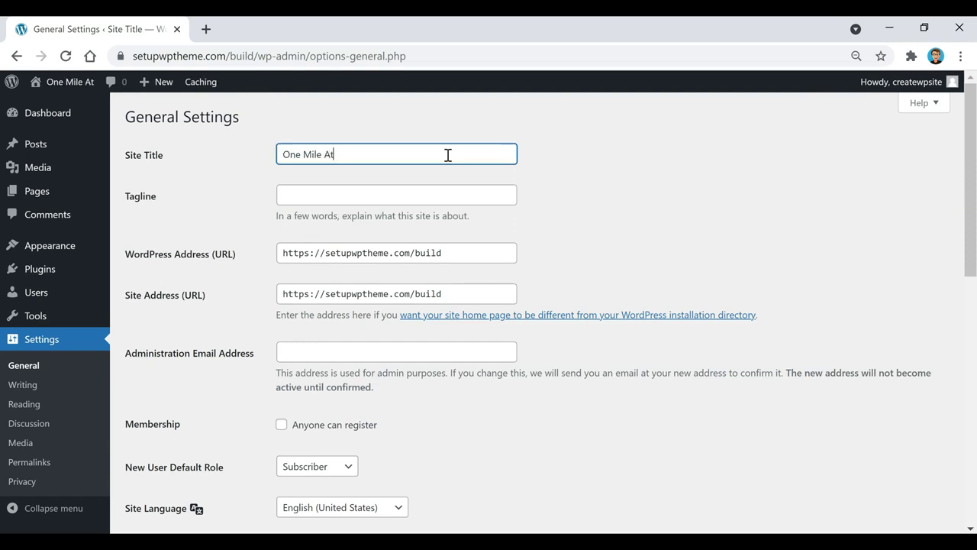
{"action": "type", "text": " A T"}
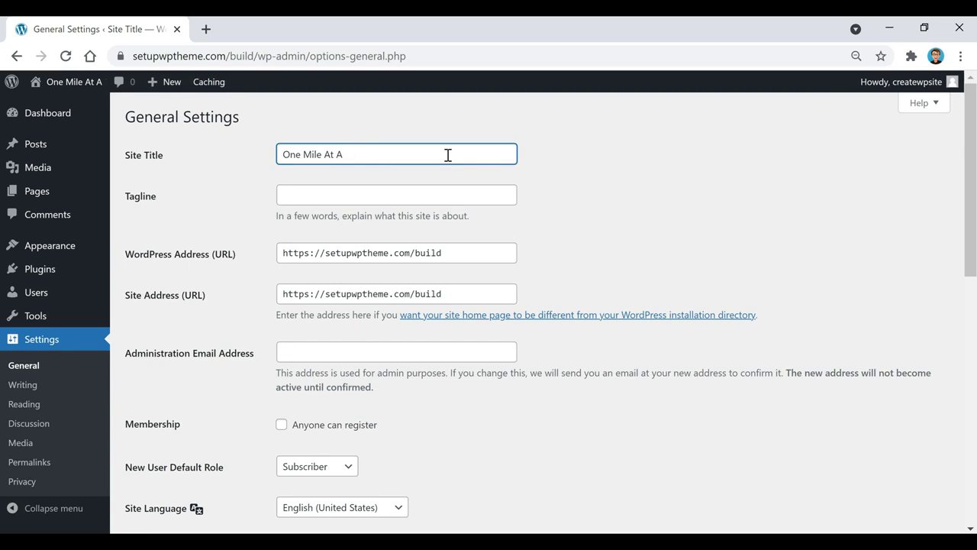
{"action": "type", "text": "ime"}
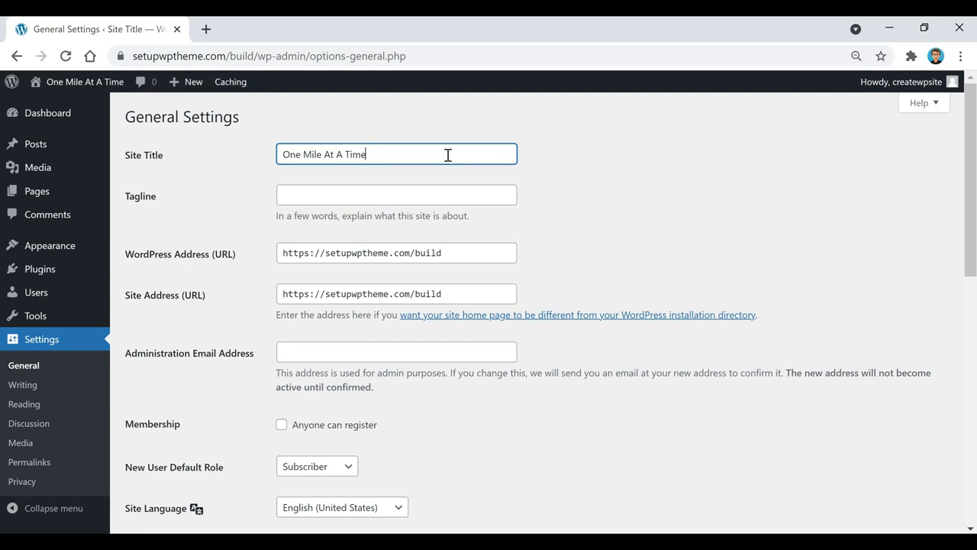
{"action": "left_click", "coordinate": [579, 144]}
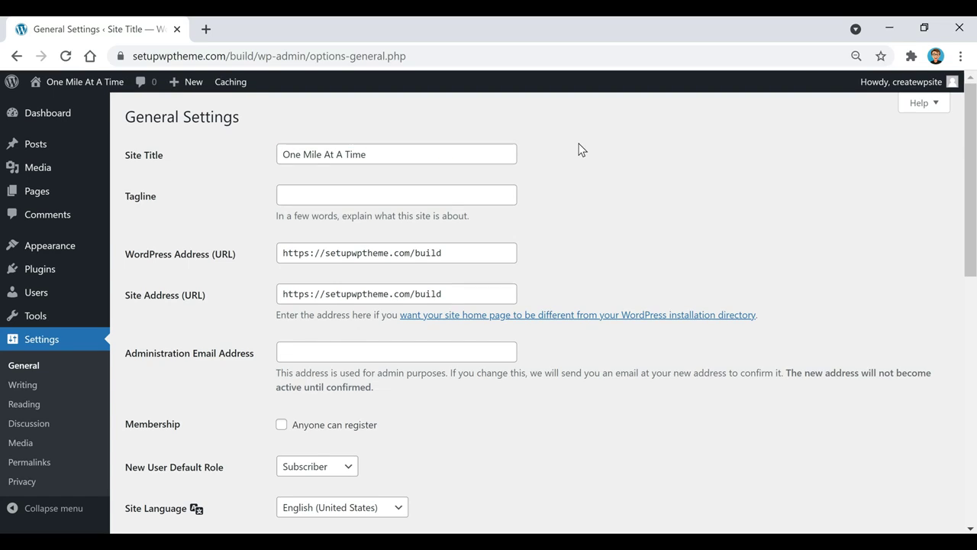
- Enter the tagline "I haven't been everywhere, but it's on my list" in quotation marks and save the general settings
{"action": "left_click", "coordinate": [476, 195]}
{"action": "type", "text": "\"I haven't been everywhere, but it's on my list"}
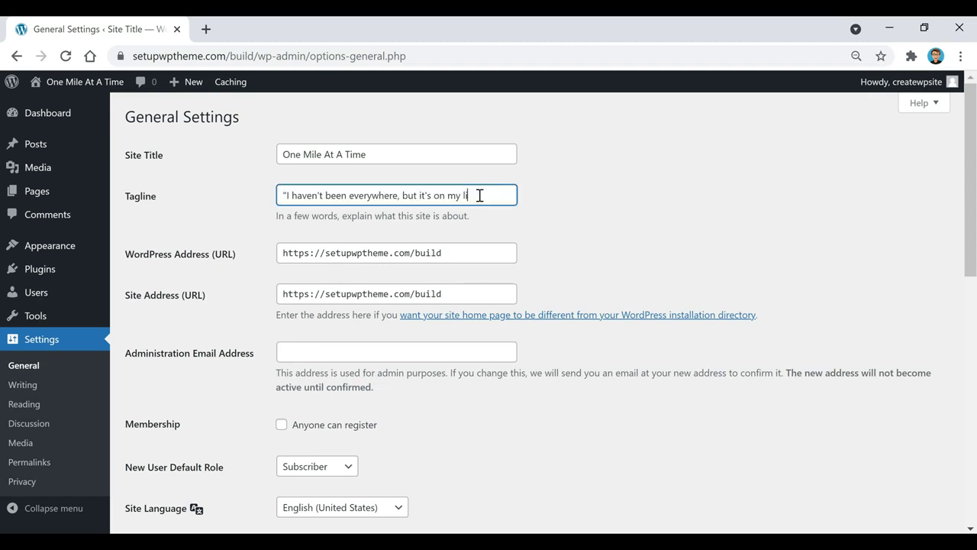
{"action": "type", "text": "\""}
{"action": "left_click", "coordinate": [629, 197]}
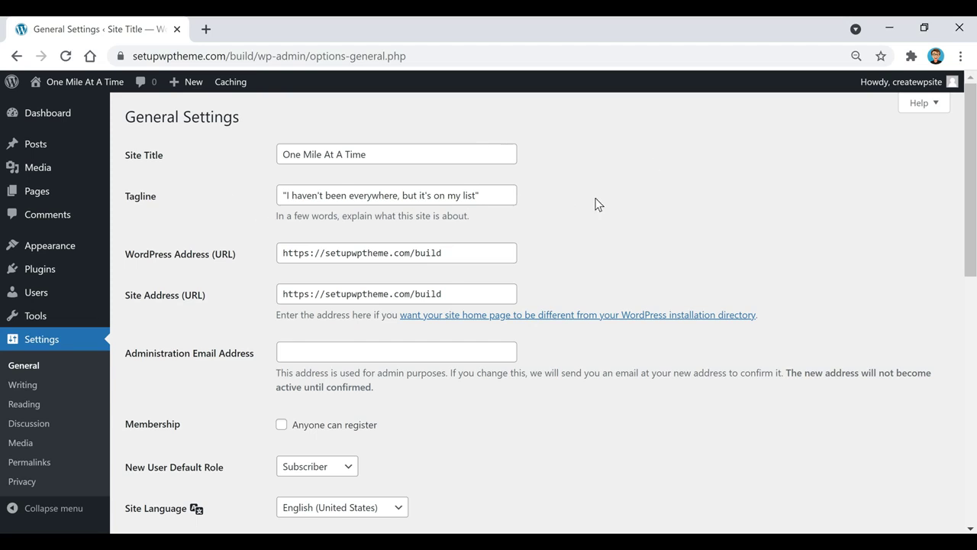
{"action": "scroll", "coordinate": [595, 204], "scroll_direction": "down", "scroll_amount": 8}
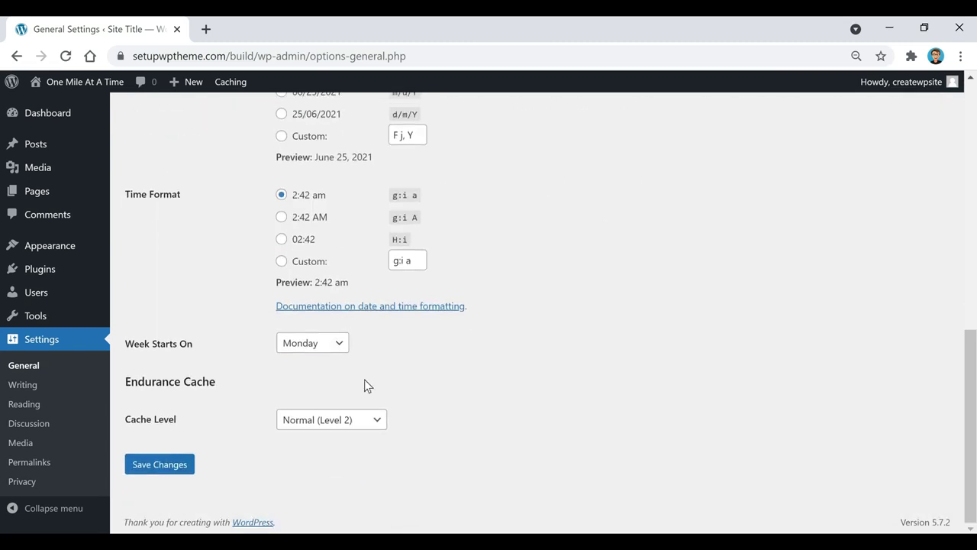
{"action": "left_click", "coordinate": [156, 474]}
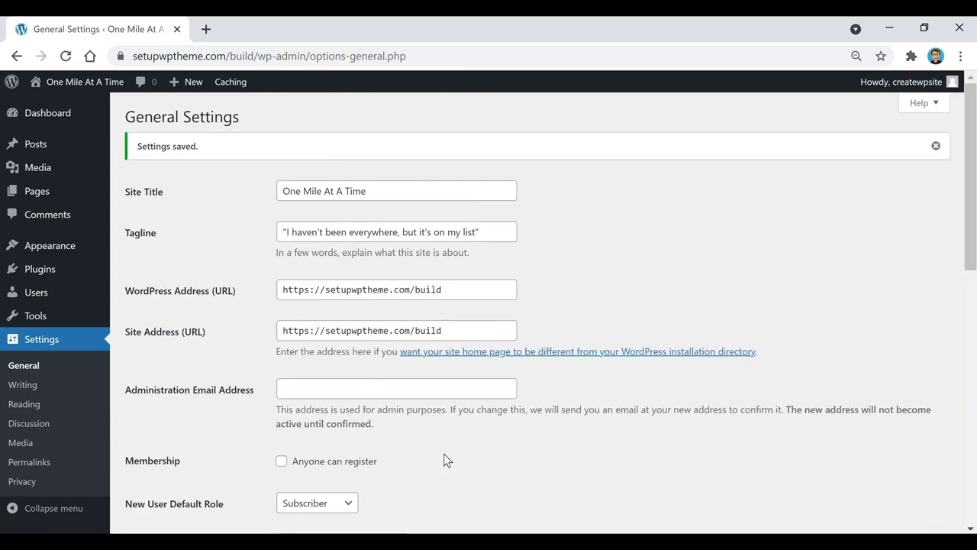
- Set the permalink structure to Post name and save the permalink settings
{"action": "left_click", "coordinate": [29, 462]}
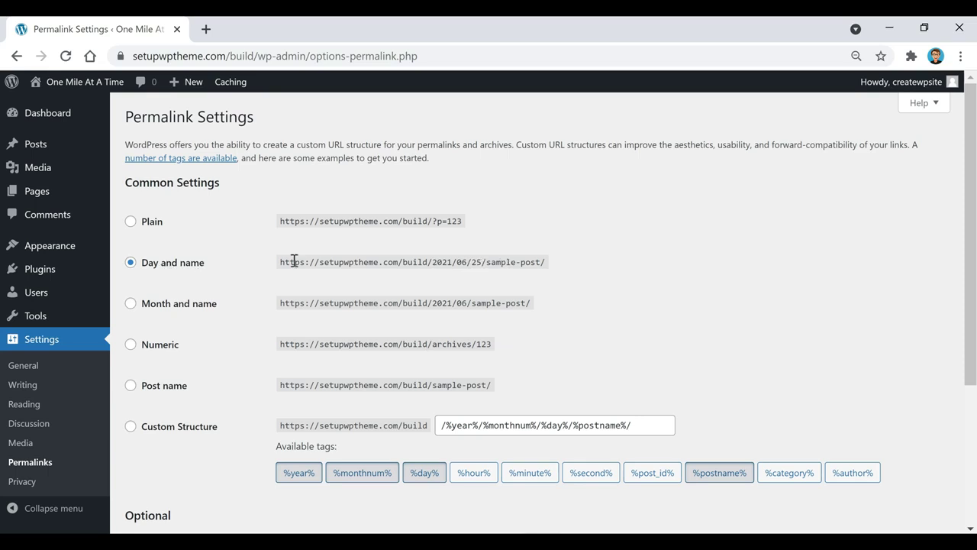
{"action": "left_click", "coordinate": [131, 386]}
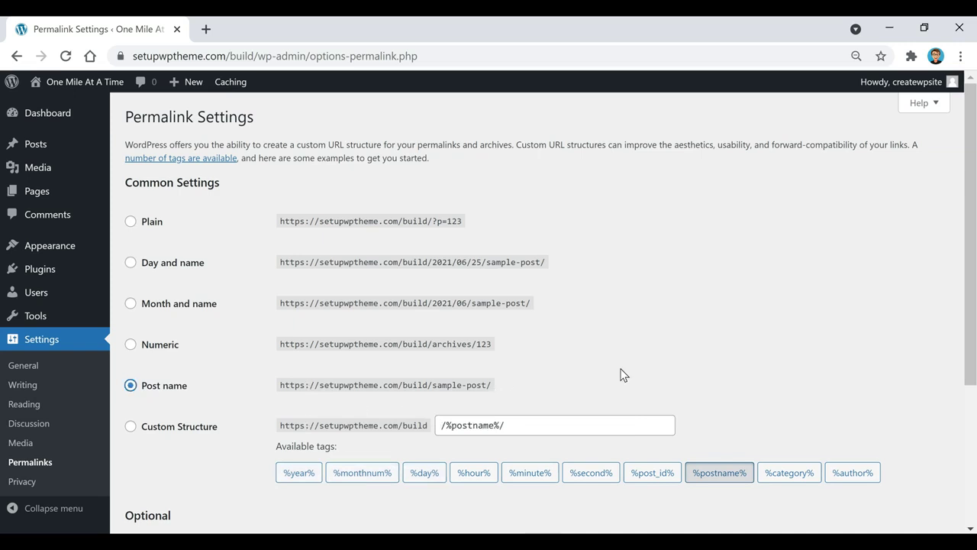
{"action": "scroll", "coordinate": [624, 373], "scroll_direction": "down", "scroll_amount": 3}
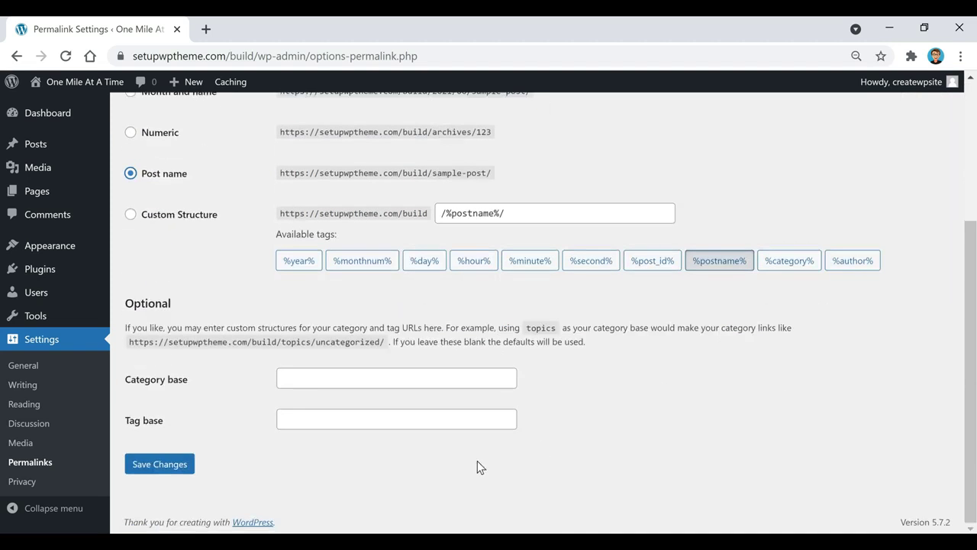
{"action": "left_click", "coordinate": [150, 474]}
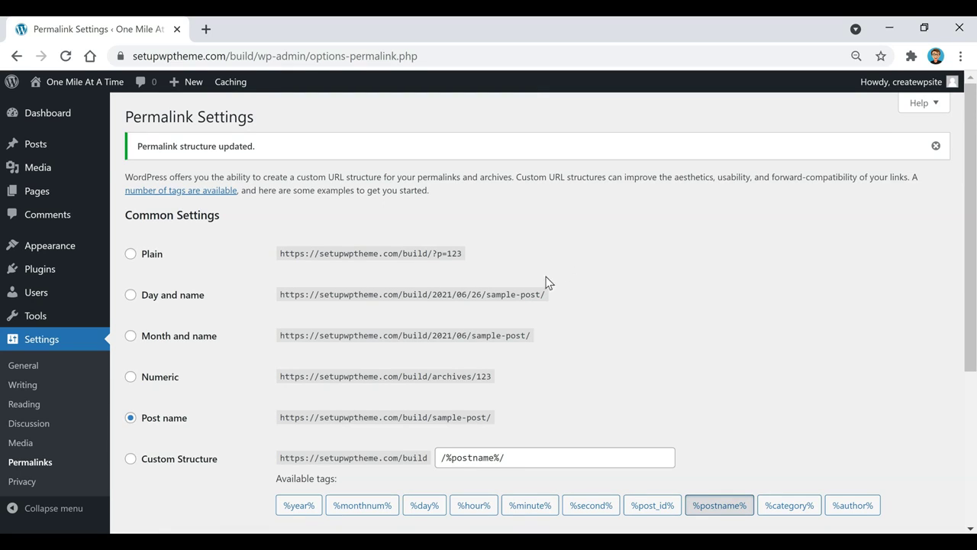
- Open the site's theme management and go to the page for adding new themes
{"action": "mouse_move", "coordinate": [39, 252]}
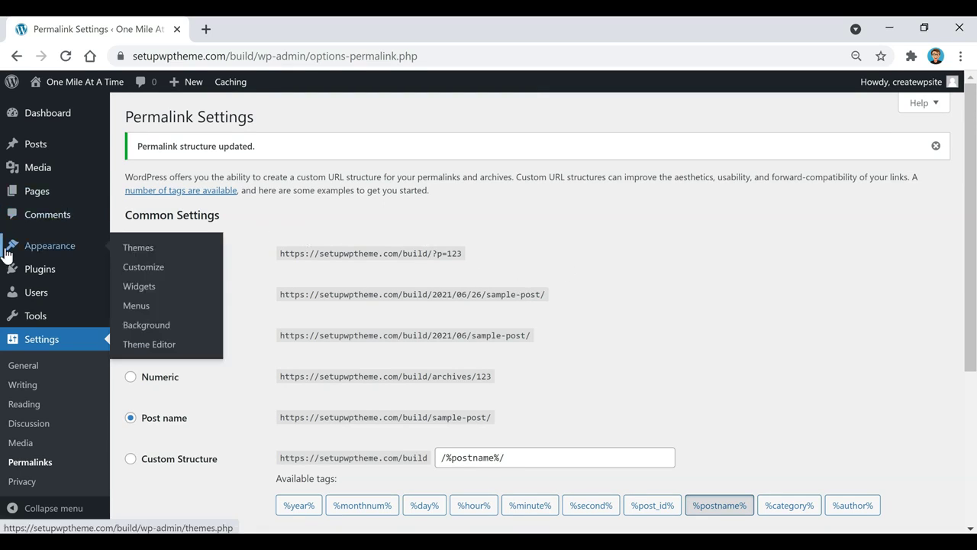
{"action": "left_click", "coordinate": [138, 253]}
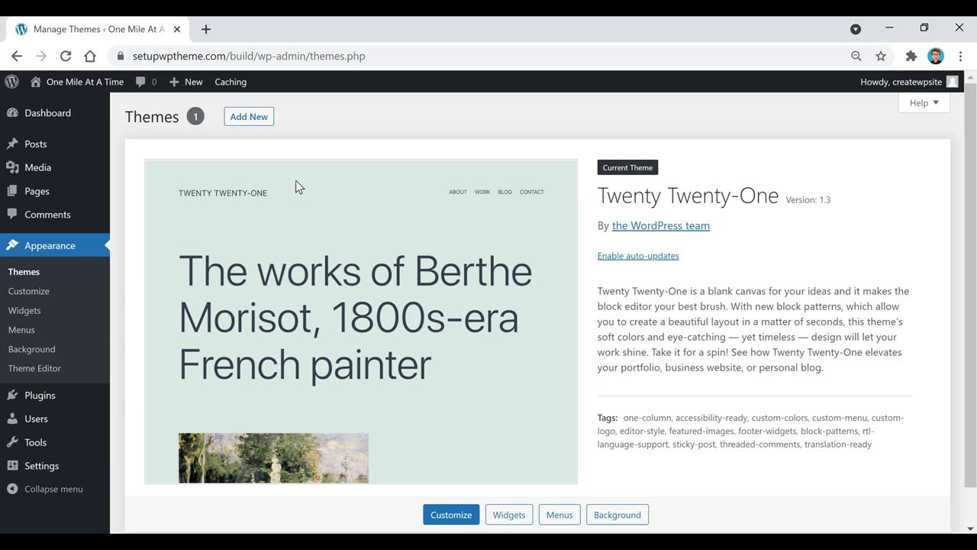
{"action": "left_click", "coordinate": [243, 125]}
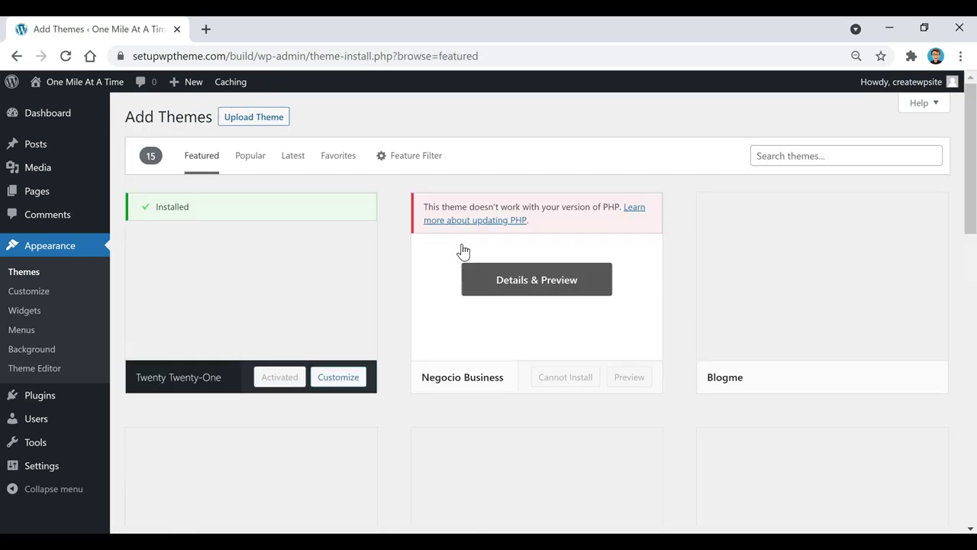
- Look through the Popular, Latest and Favorites listings of installable themes
{"action": "left_click", "coordinate": [250, 158]}
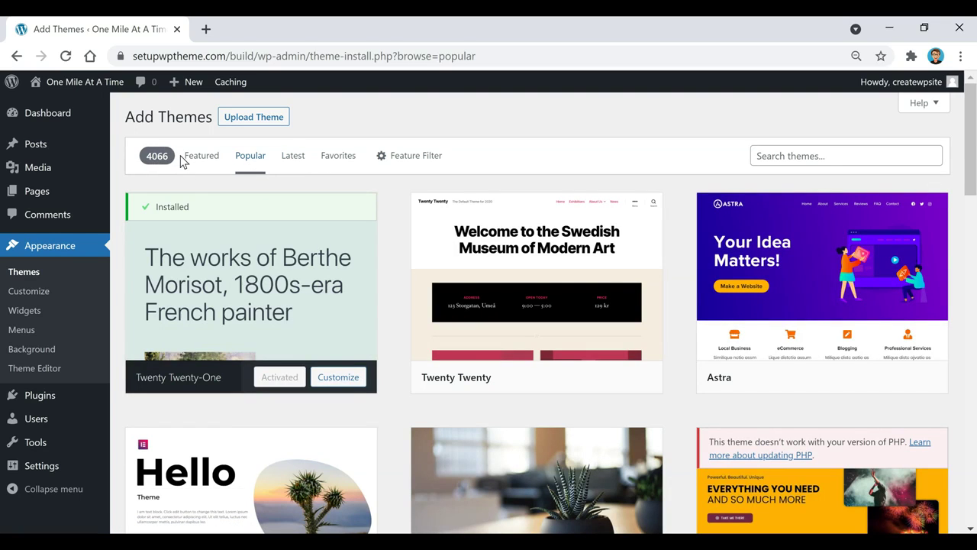
{"action": "left_click", "coordinate": [297, 165]}
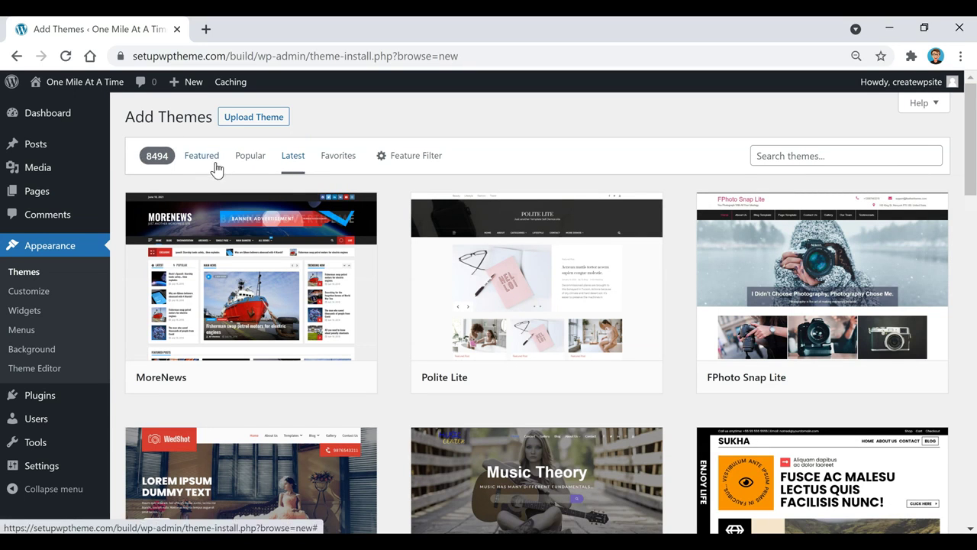
{"action": "left_click", "coordinate": [342, 163]}
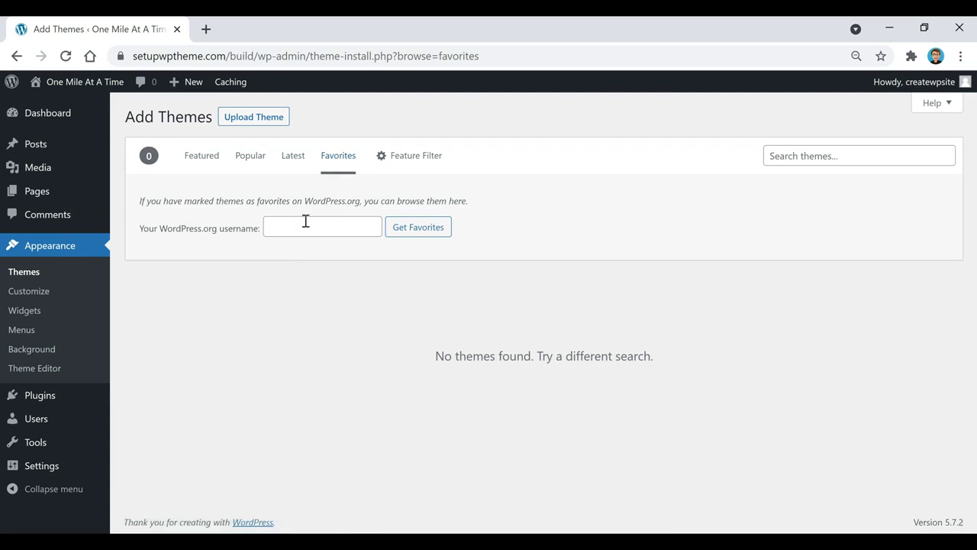
- Check the theme feature filter options, return to the Popular themes and search the theme directory for "power blog"
{"action": "left_click", "coordinate": [409, 162]}
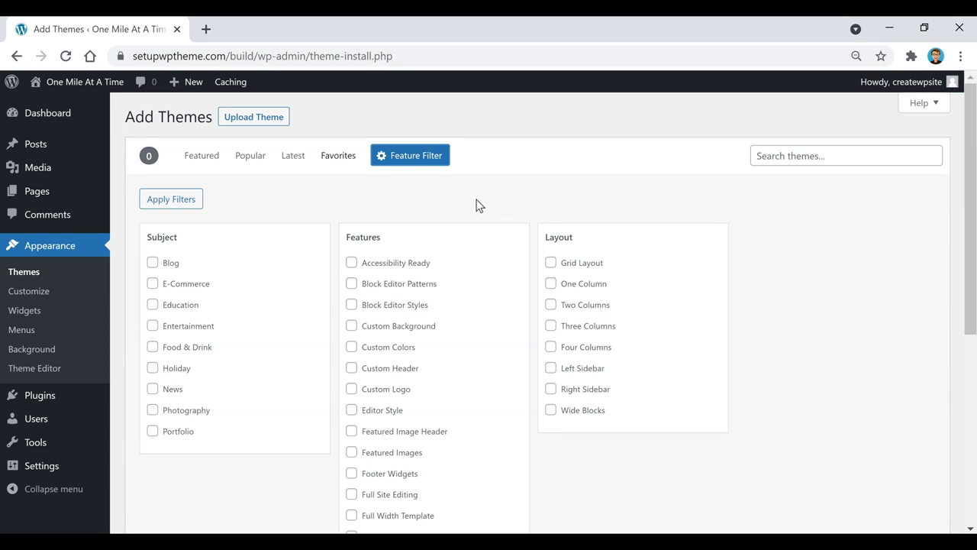
{"action": "left_click", "coordinate": [249, 159]}
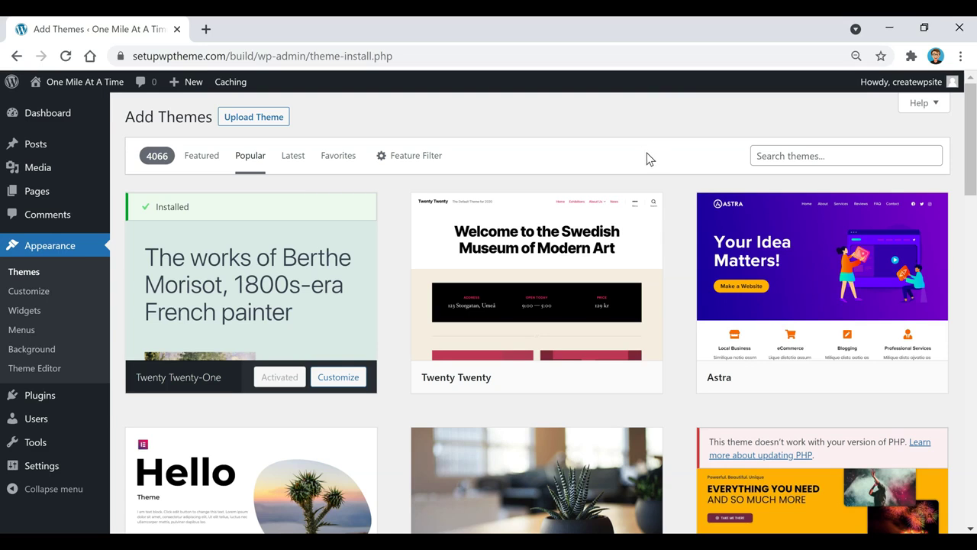
{"action": "left_click", "coordinate": [812, 156]}
{"action": "type", "text": "power blog"}
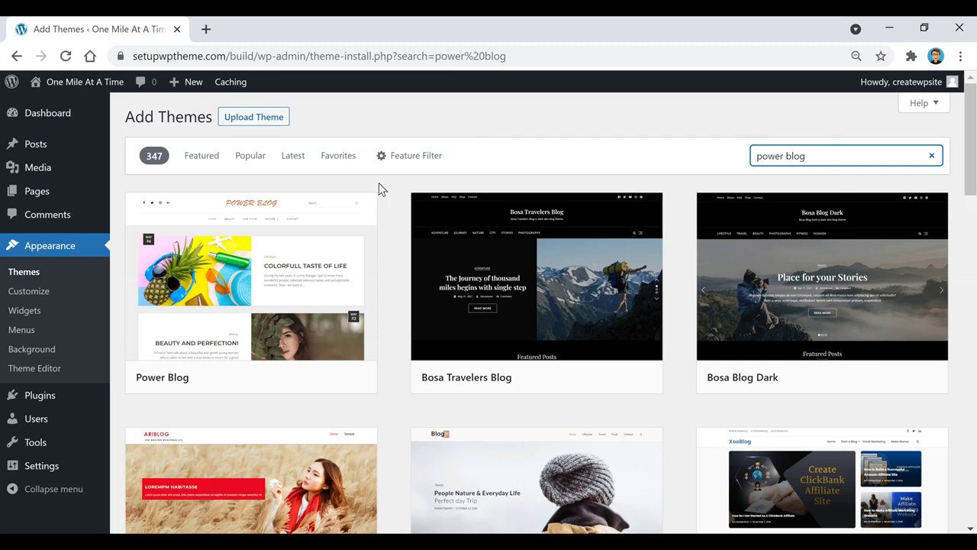
- Install the Power Blog theme from the search results and activate it on the site
{"action": "mouse_move", "coordinate": [284, 342]}
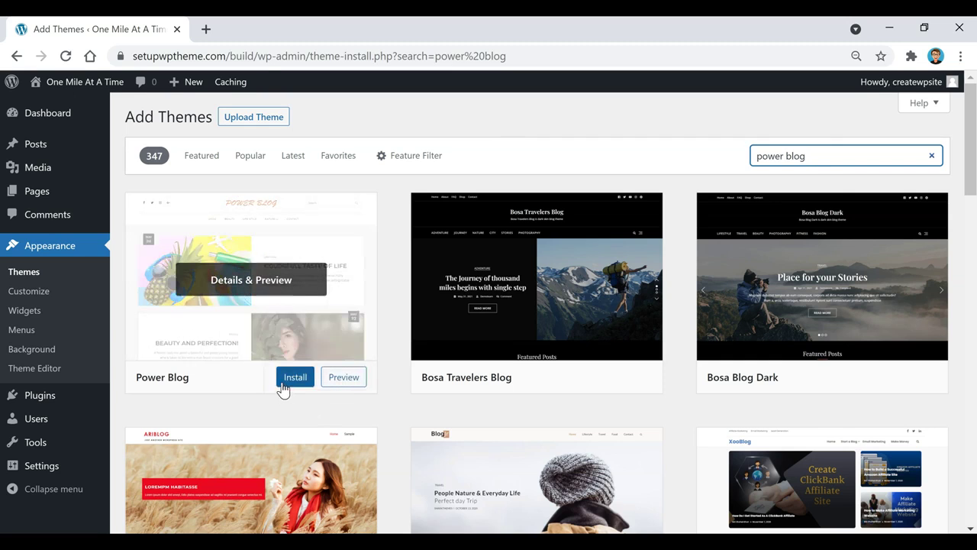
{"action": "mouse_move", "coordinate": [507, 375]}
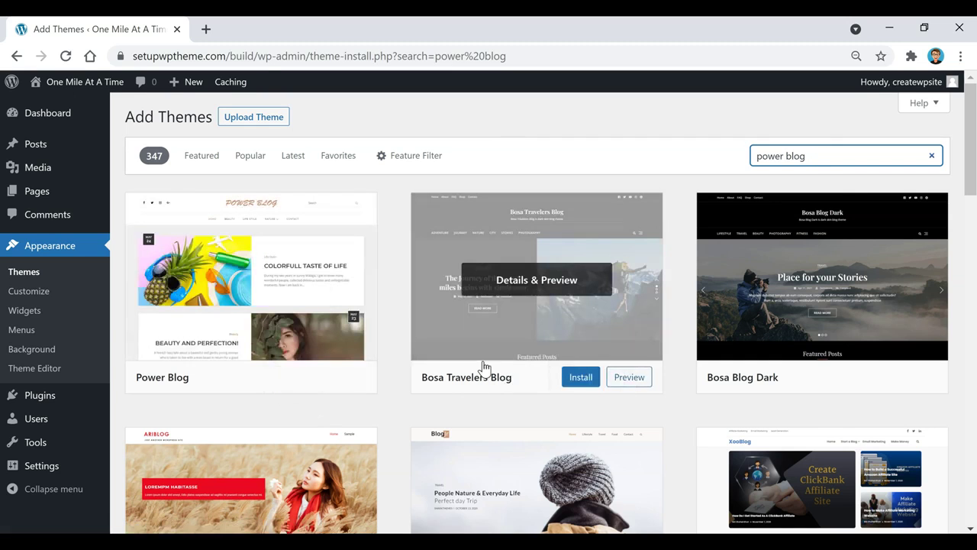
{"action": "left_click", "coordinate": [298, 387]}
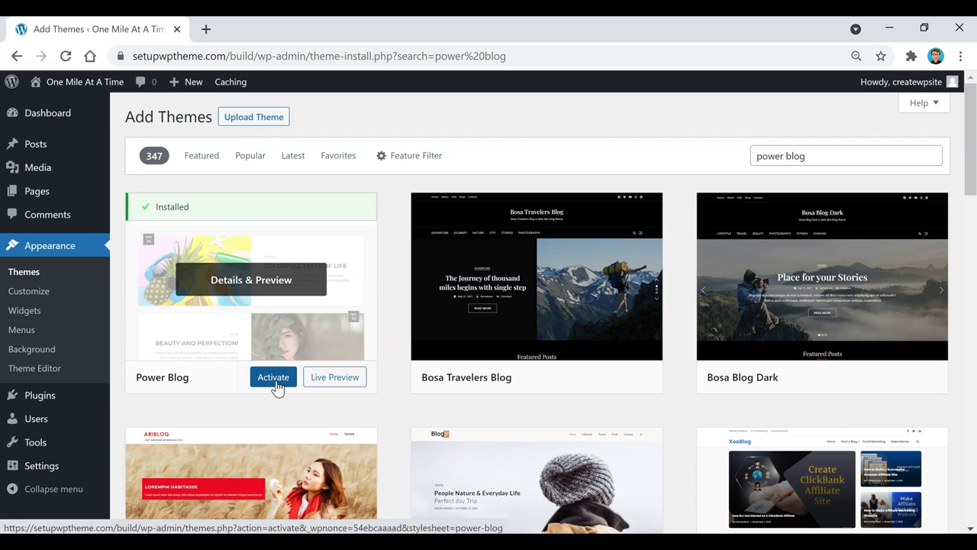
{"action": "left_click", "coordinate": [275, 385]}
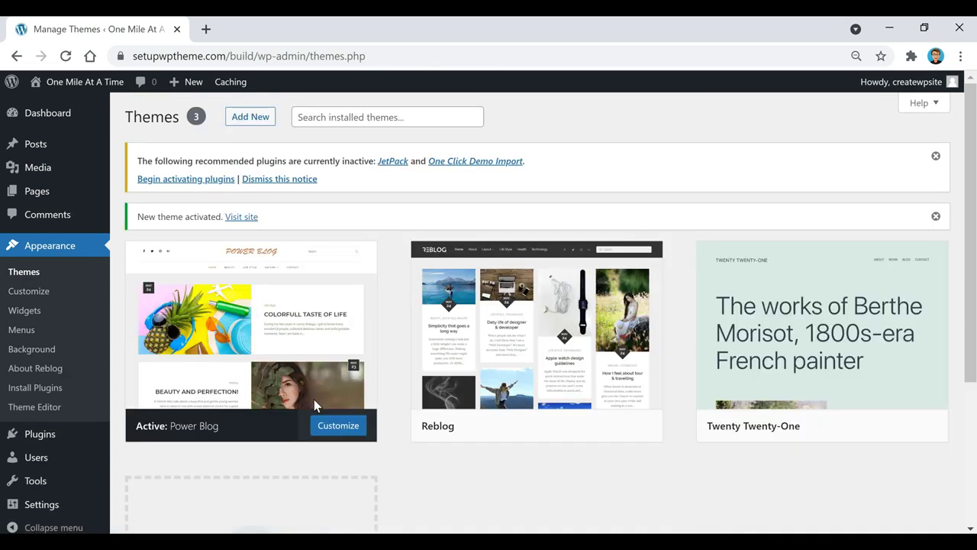
{"action": "mouse_move", "coordinate": [362, 379]}
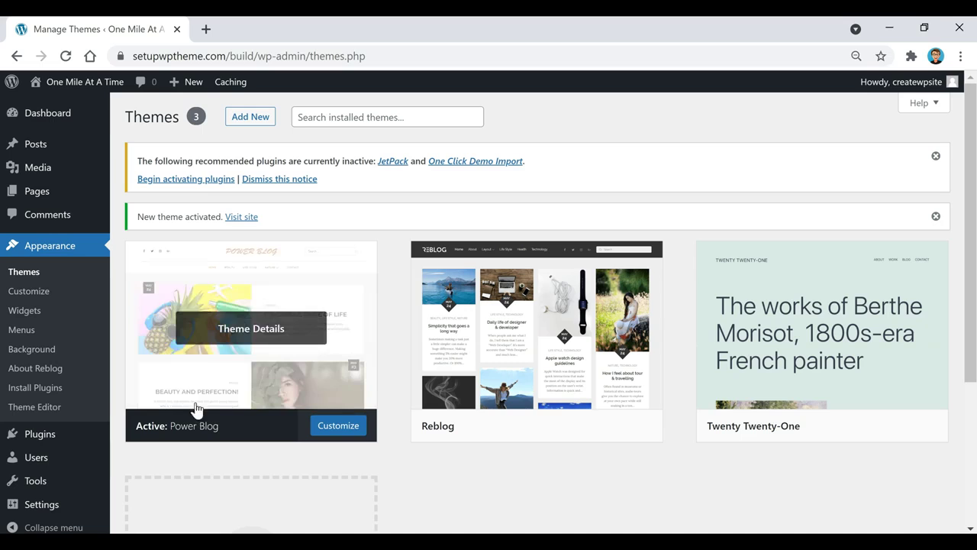
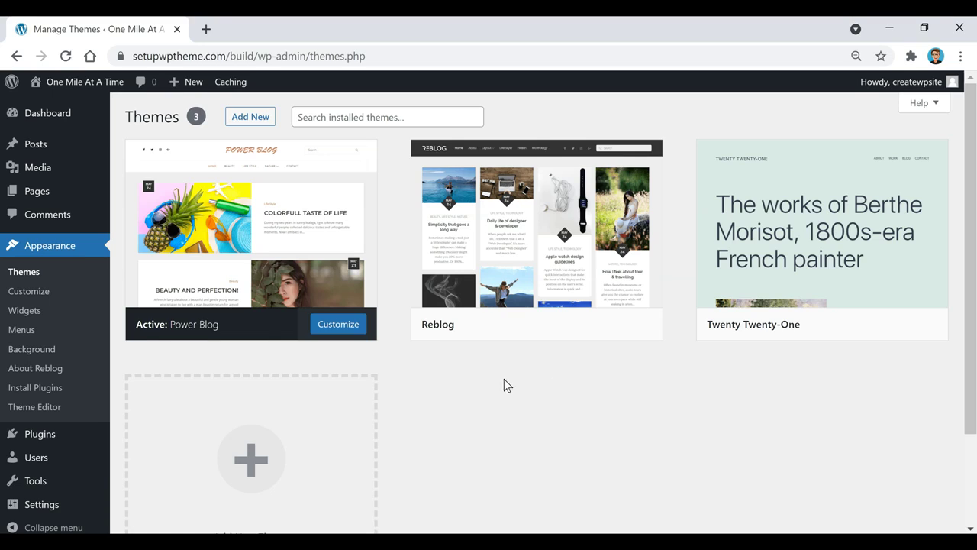
- Open the site's installed plugins and go to the page for adding new plugins
{"action": "mouse_move", "coordinate": [35, 443]}
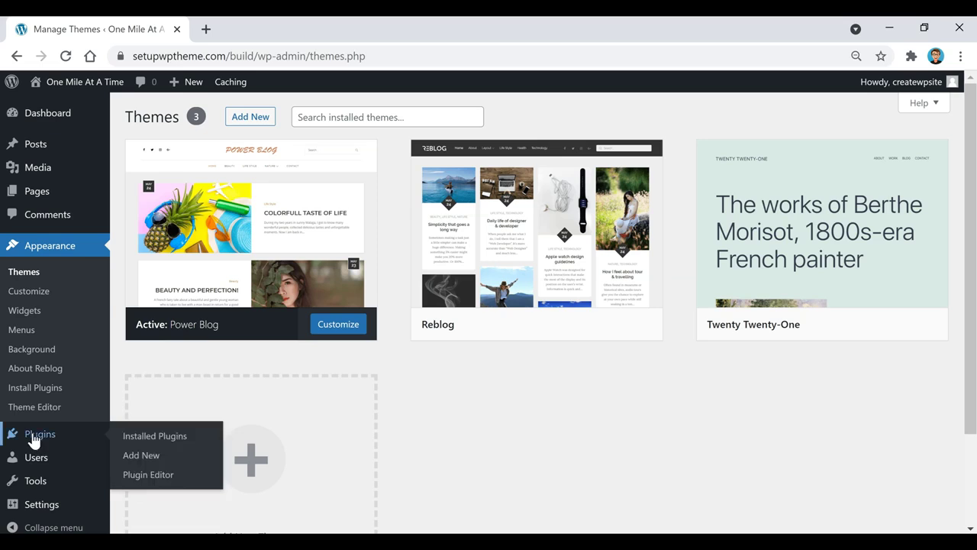
{"action": "left_click", "coordinate": [35, 443]}
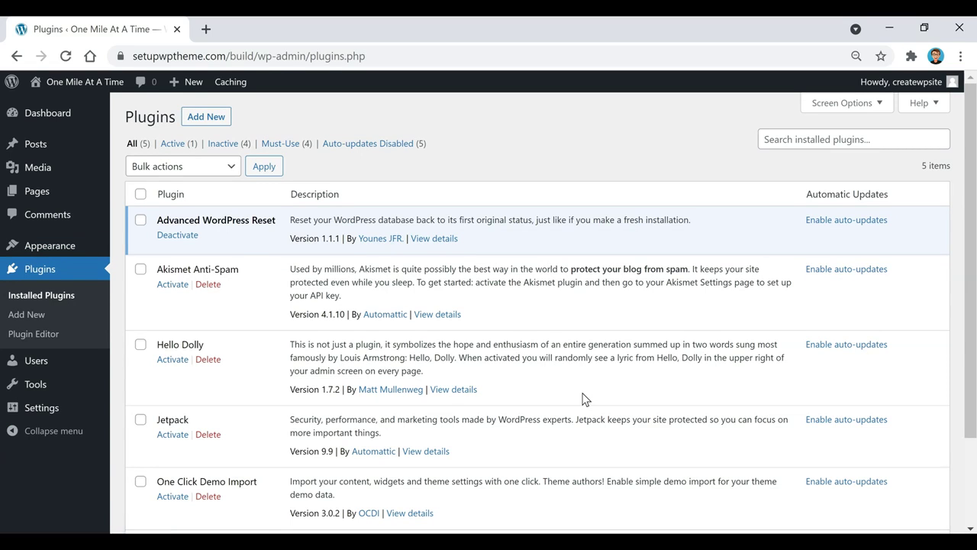
{"action": "left_click", "coordinate": [203, 122]}
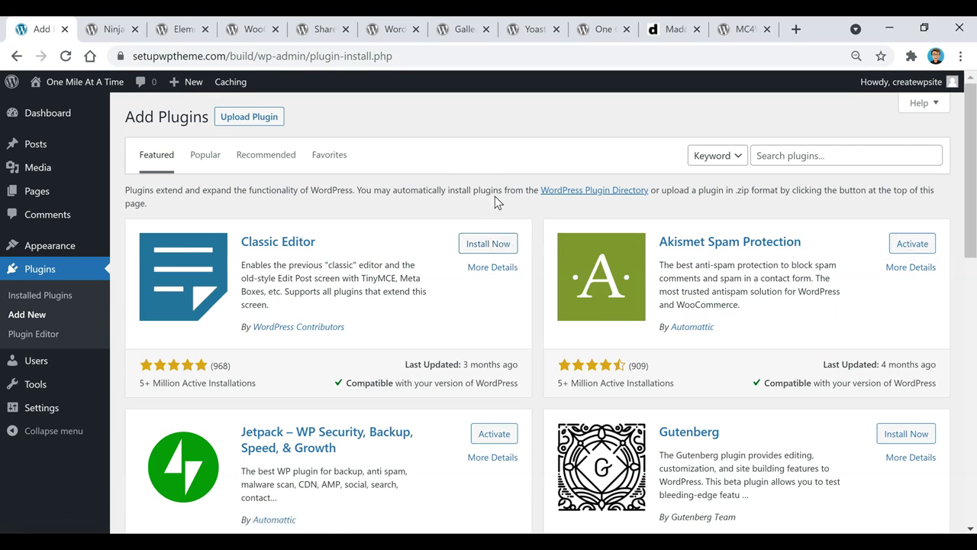
- View the Ninja Forms Contact Form plugin's page on WordPress.org
{"action": "mouse_move", "coordinate": [49, 151]}
{"action": "left_click", "coordinate": [113, 32]}
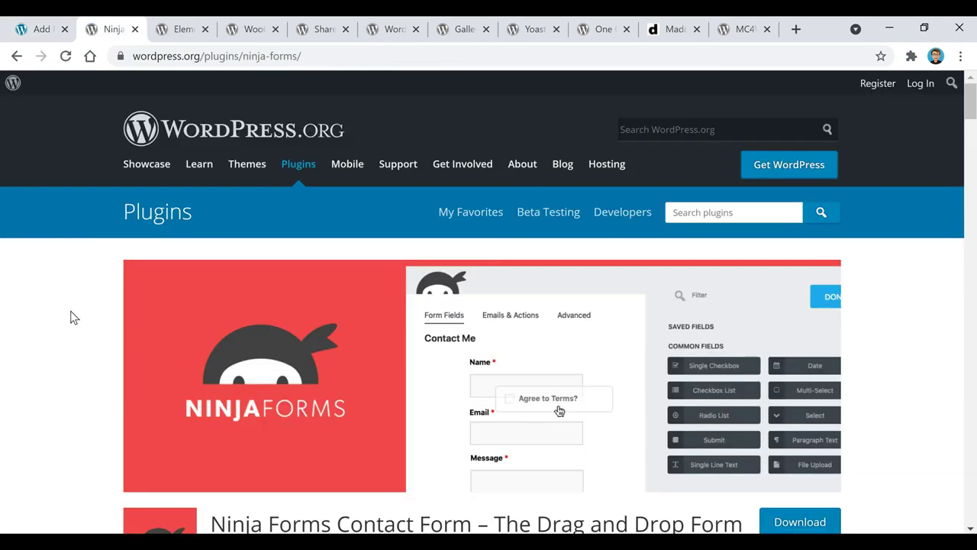
{"action": "scroll", "coordinate": [69, 311], "scroll_direction": "down", "scroll_amount": 1}
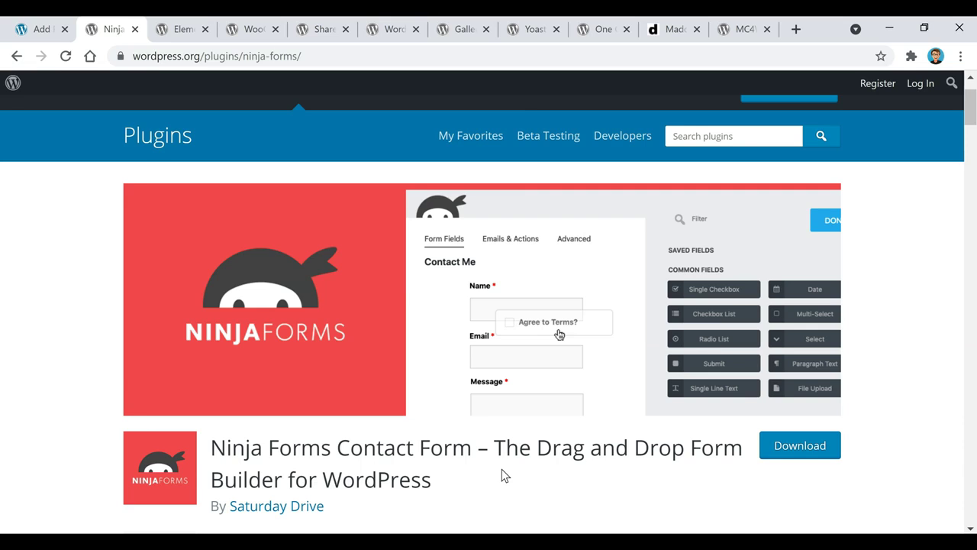
- Review the Elementor Website Builder plugin's page on WordPress.org, including its description and ratings
{"action": "left_click", "coordinate": [184, 31]}
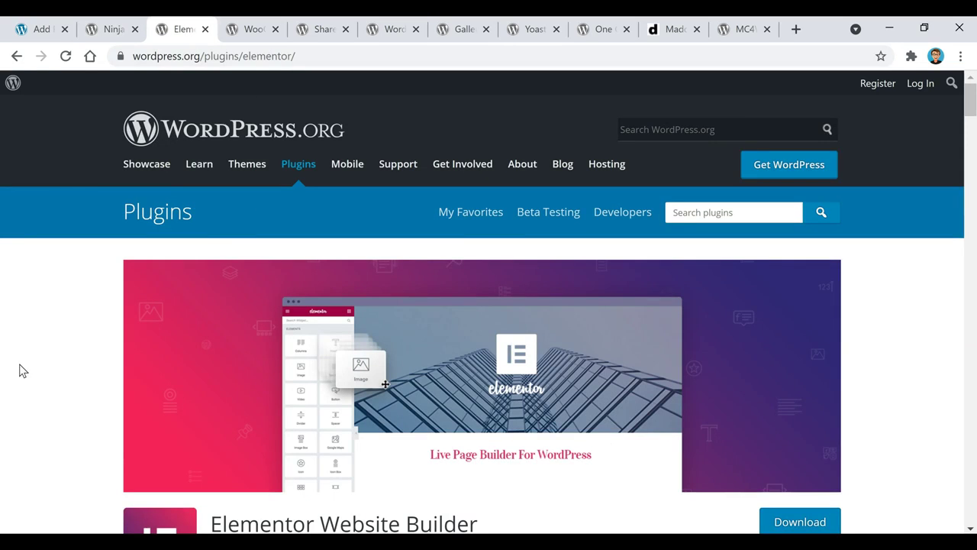
{"action": "scroll", "coordinate": [23, 371], "scroll_direction": "down", "scroll_amount": 1}
{"action": "scroll", "coordinate": [466, 445], "scroll_direction": "down", "scroll_amount": 2}
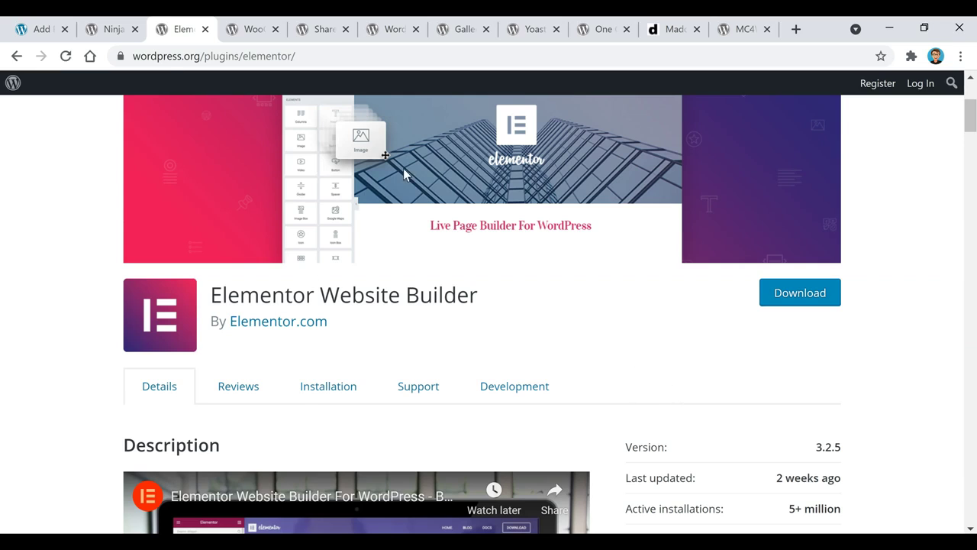
{"action": "scroll", "coordinate": [555, 334], "scroll_direction": "up", "scroll_amount": 2}
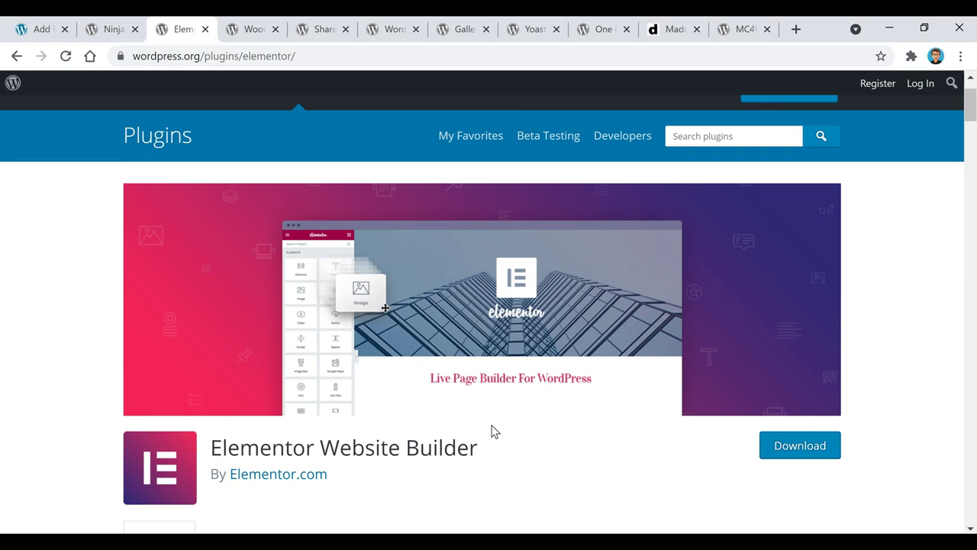
{"action": "scroll", "coordinate": [495, 431], "scroll_direction": "down", "scroll_amount": 1}
{"action": "scroll", "coordinate": [504, 436], "scroll_direction": "up", "scroll_amount": 1}
{"action": "scroll", "coordinate": [502, 424], "scroll_direction": "down", "scroll_amount": 1}
{"action": "scroll", "coordinate": [548, 398], "scroll_direction": "down", "scroll_amount": 8}
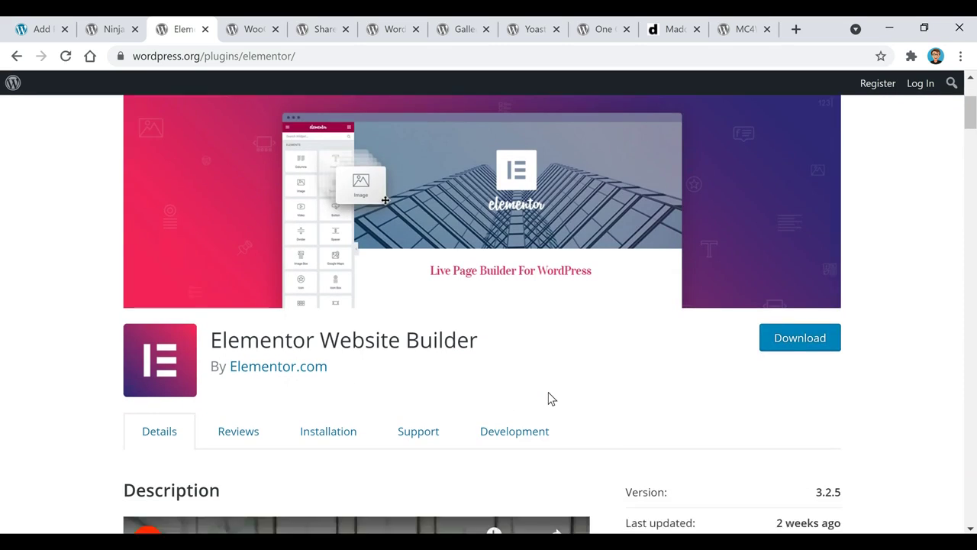
{"action": "scroll", "coordinate": [672, 317], "scroll_direction": "down", "scroll_amount": 1}
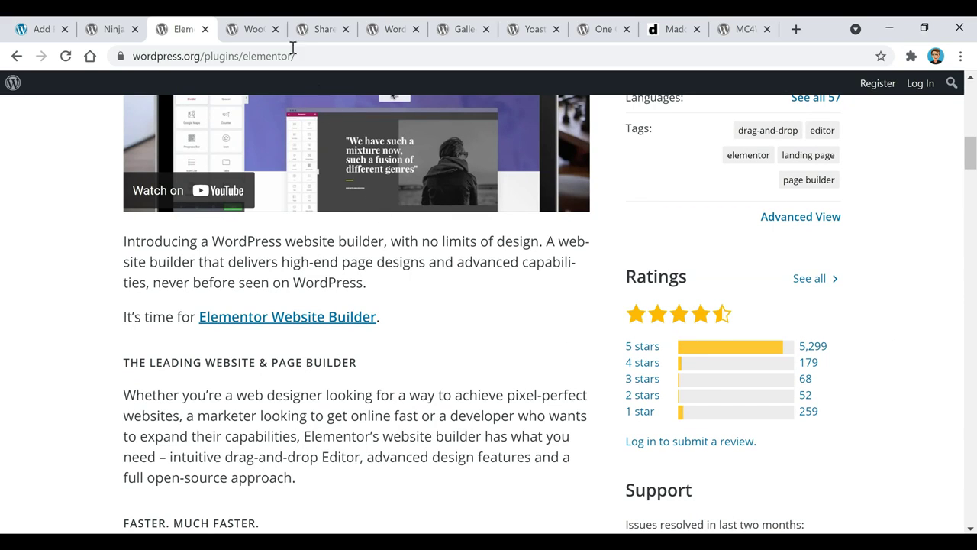
- Review the WooCommerce plugin's description, version requirements and ratings on WordPress.org
{"action": "left_click", "coordinate": [250, 29]}
{"action": "scroll", "coordinate": [598, 363], "scroll_direction": "down", "scroll_amount": 3}
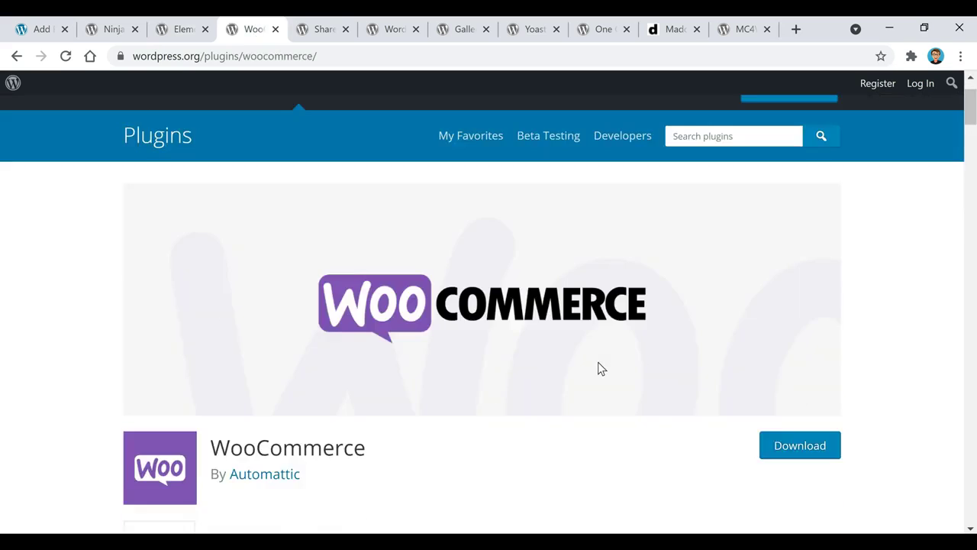
{"action": "scroll", "coordinate": [598, 363], "scroll_direction": "down", "scroll_amount": 1}
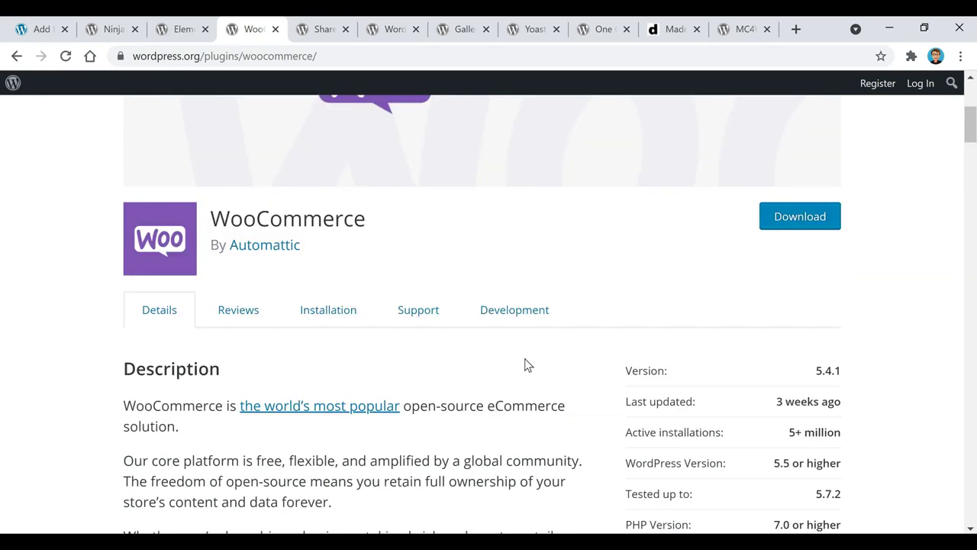
{"action": "scroll", "coordinate": [488, 374], "scroll_direction": "down", "scroll_amount": 2}
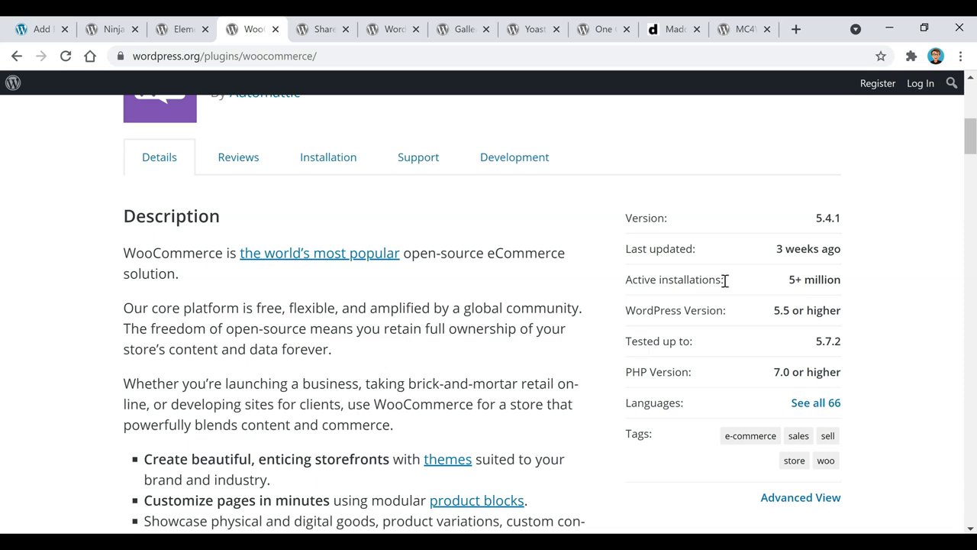
{"action": "scroll", "coordinate": [847, 303], "scroll_direction": "down", "scroll_amount": 2}
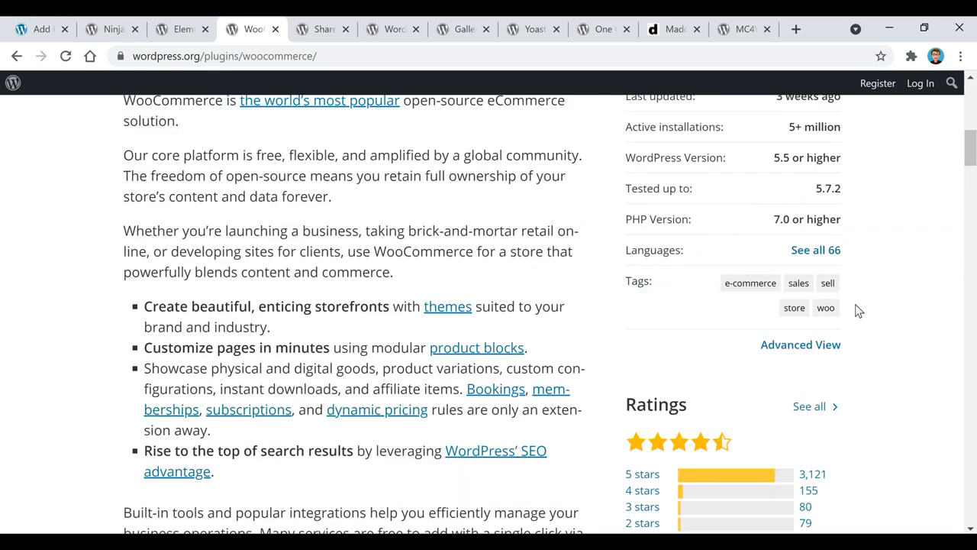
{"action": "scroll", "coordinate": [855, 310], "scroll_direction": "down", "scroll_amount": 2}
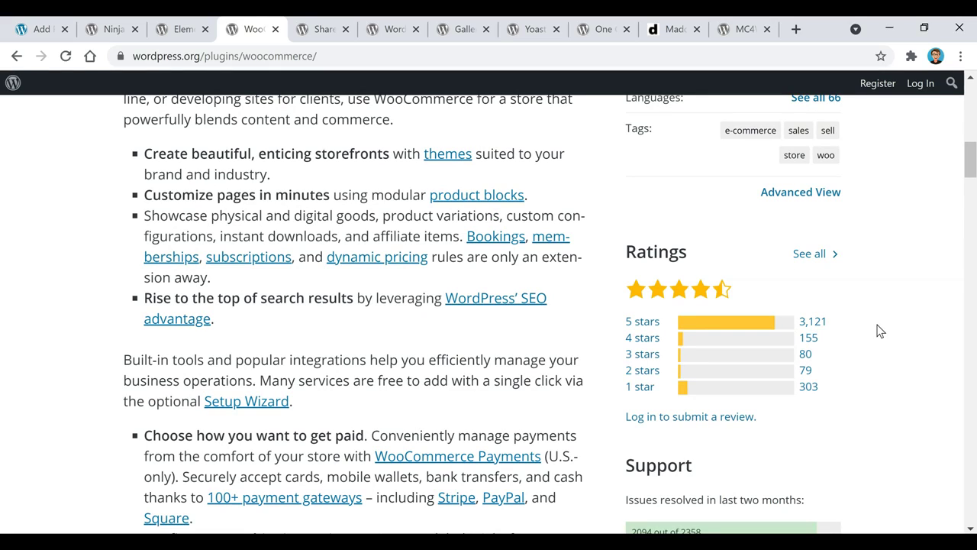
- Review the Shared Counts plugin's page, and read the Wordfence Security plugin's description, firewall features and ratings
{"action": "left_click", "coordinate": [319, 32]}
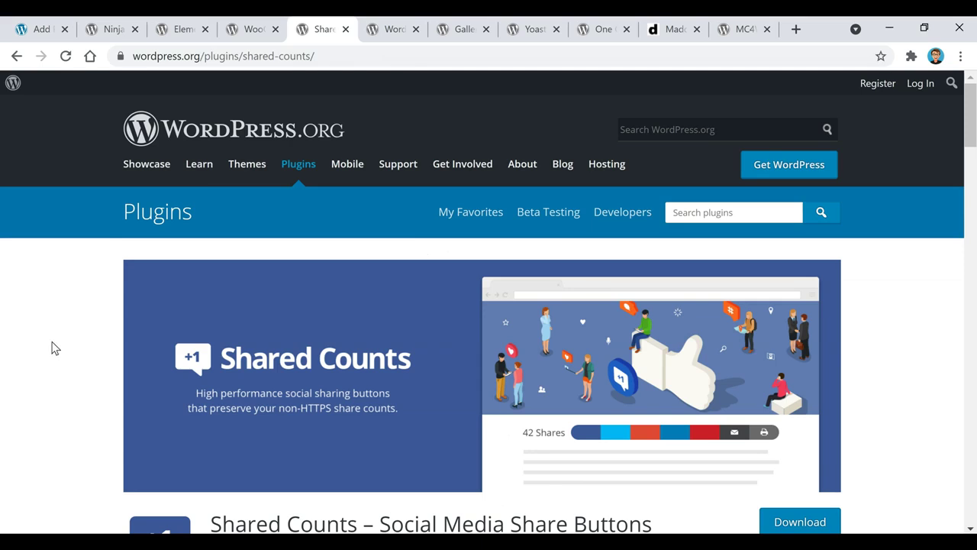
{"action": "scroll", "coordinate": [52, 346], "scroll_direction": "down", "scroll_amount": 2}
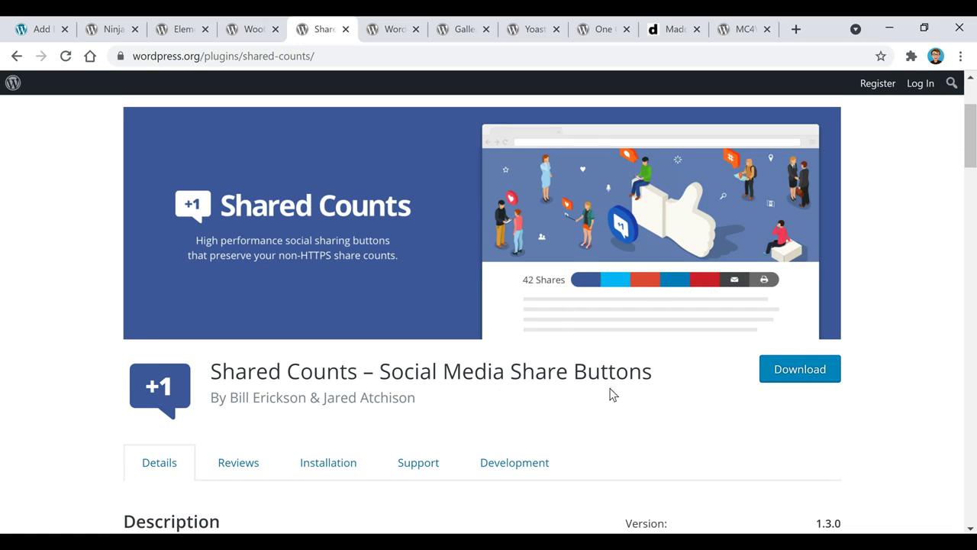
{"action": "left_click", "coordinate": [395, 30]}
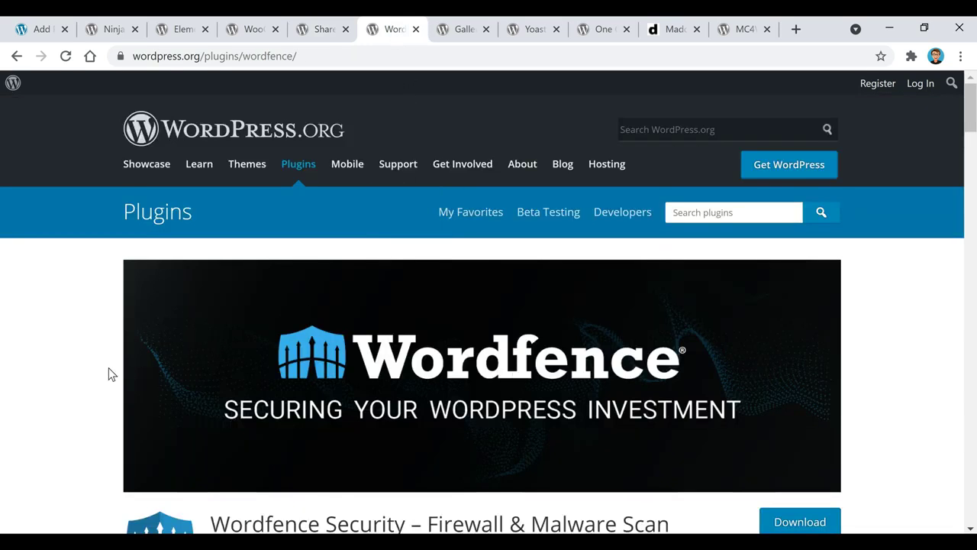
{"action": "scroll", "coordinate": [113, 374], "scroll_direction": "down", "scroll_amount": 1}
{"action": "scroll", "coordinate": [112, 374], "scroll_direction": "down", "scroll_amount": 1}
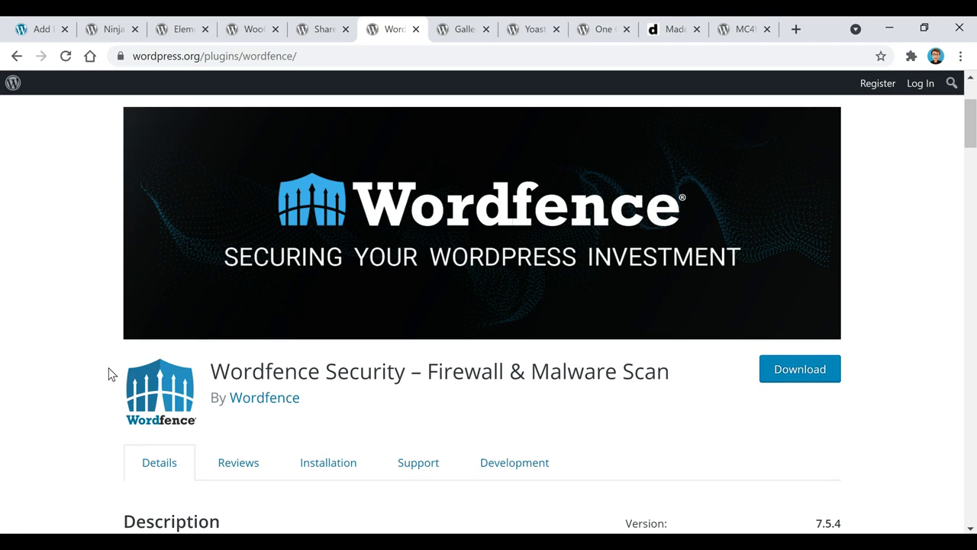
{"action": "scroll", "coordinate": [109, 374], "scroll_direction": "down", "scroll_amount": 1}
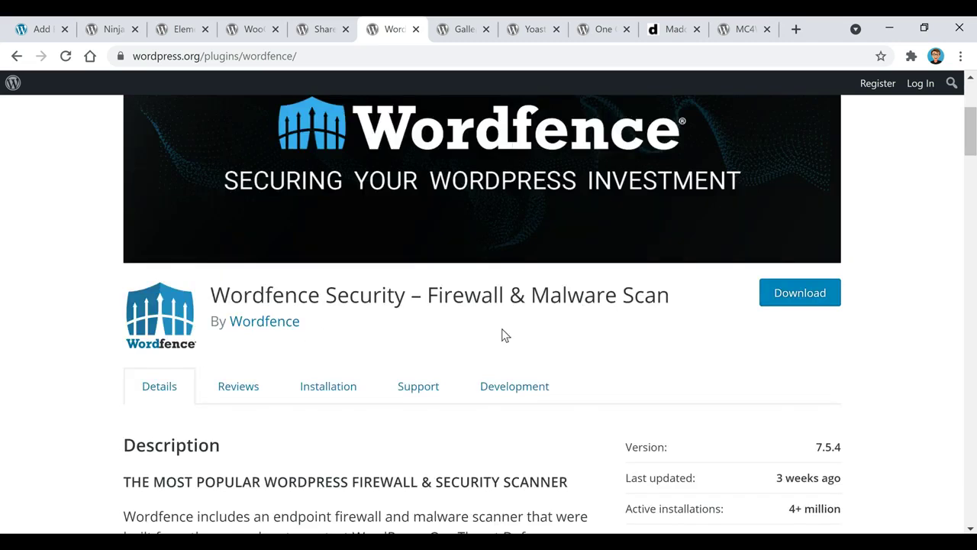
{"action": "scroll", "coordinate": [467, 329], "scroll_direction": "down", "scroll_amount": 1}
{"action": "scroll", "coordinate": [508, 340], "scroll_direction": "down", "scroll_amount": 1}
{"action": "scroll", "coordinate": [510, 345], "scroll_direction": "down", "scroll_amount": 1}
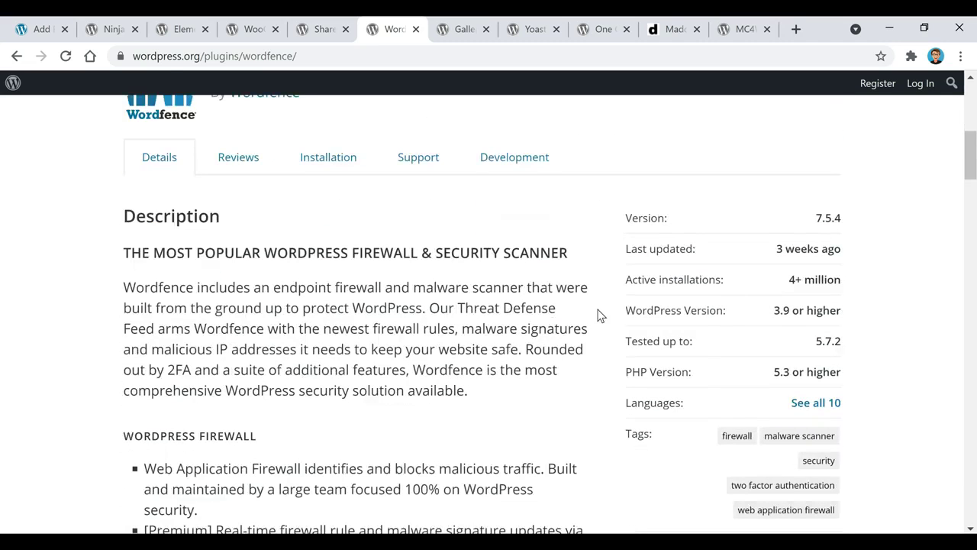
{"action": "scroll", "coordinate": [863, 290], "scroll_direction": "down", "scroll_amount": 4}
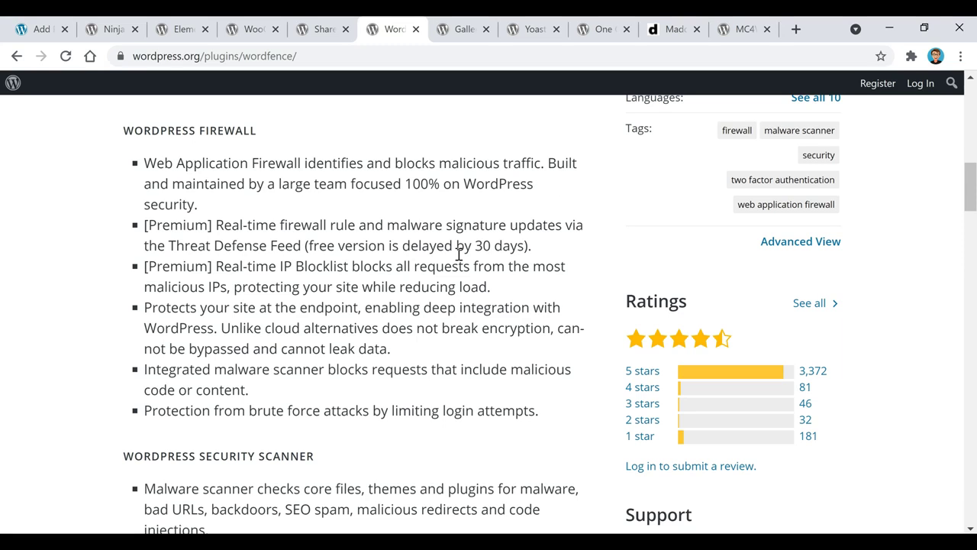
- Review the Envira Photo Gallery plugin's page on WordPress.org, including its description and version details
{"action": "left_click", "coordinate": [463, 29]}
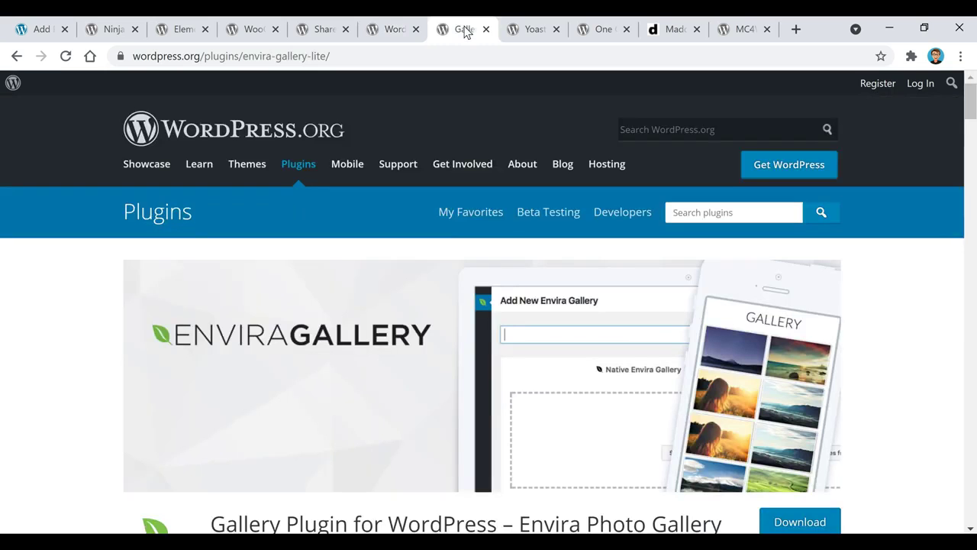
{"action": "scroll", "coordinate": [44, 354], "scroll_direction": "down", "scroll_amount": 1}
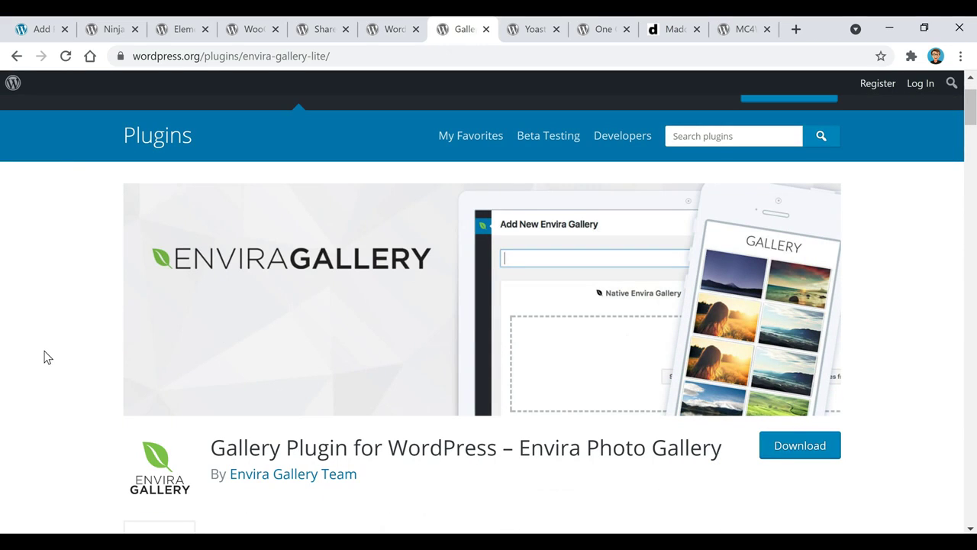
{"action": "scroll", "coordinate": [44, 354], "scroll_direction": "down", "scroll_amount": 4}
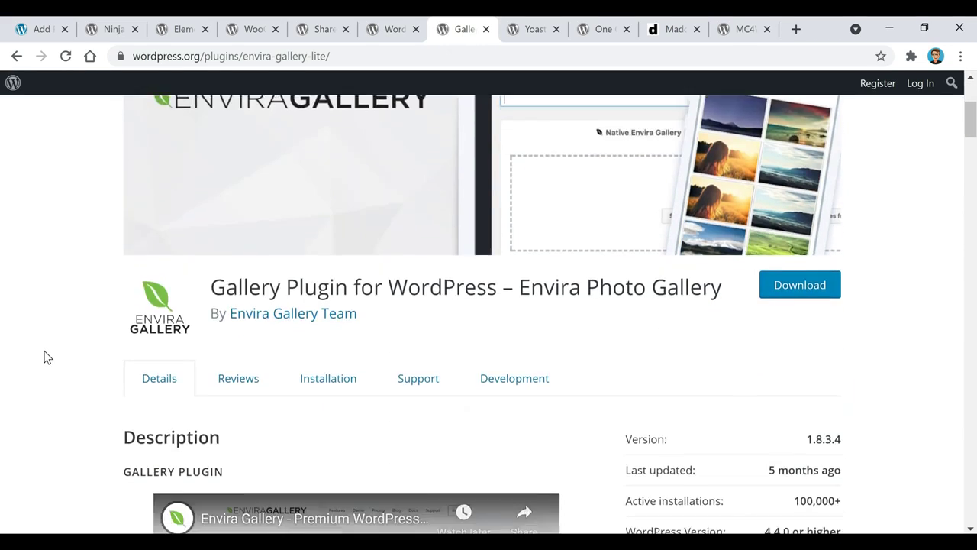
{"action": "scroll", "coordinate": [44, 353], "scroll_direction": "down", "scroll_amount": 1}
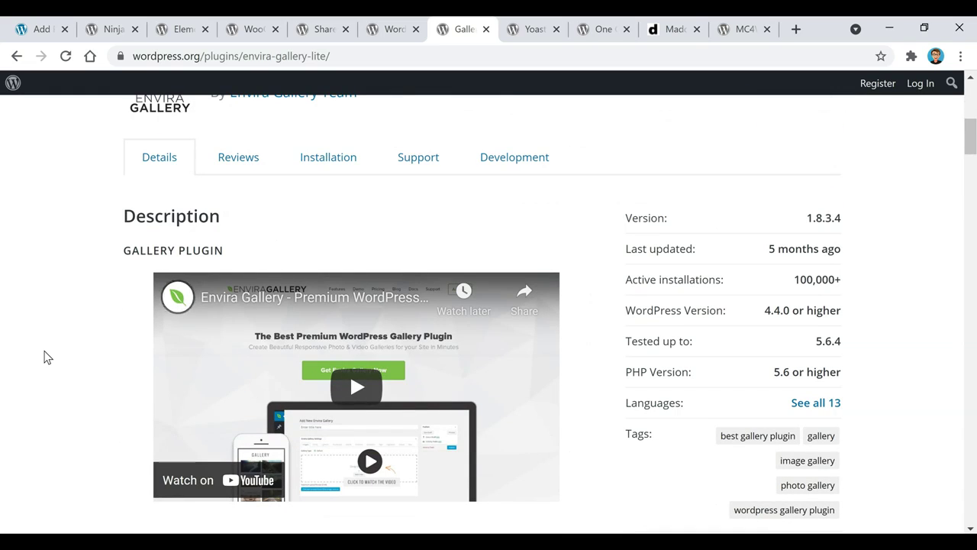
- Review the Yoast SEO plugin's page on WordPress.org, including its description, version requirements and ratings
{"action": "left_click", "coordinate": [535, 29]}
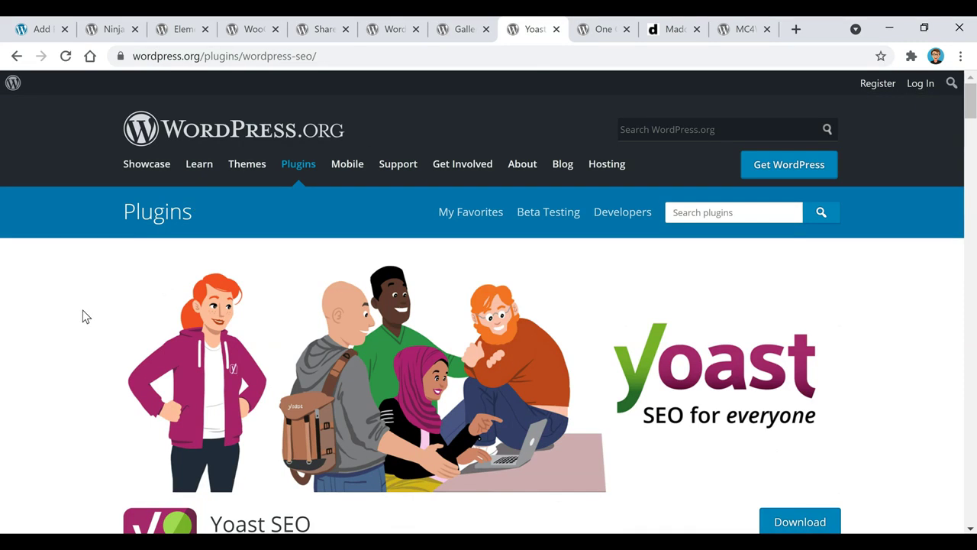
{"action": "scroll", "coordinate": [86, 317], "scroll_direction": "down", "scroll_amount": 4}
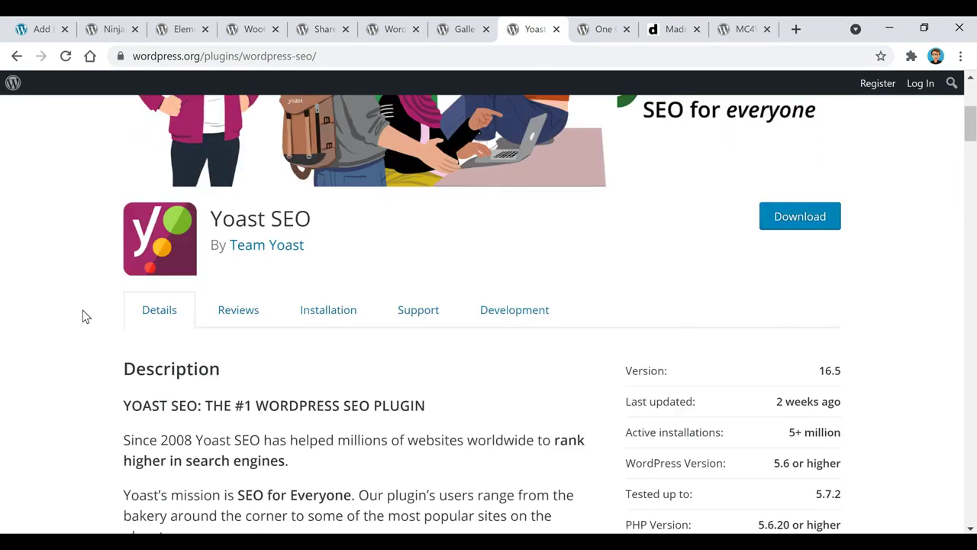
{"action": "scroll", "coordinate": [85, 317], "scroll_direction": "down", "scroll_amount": 1}
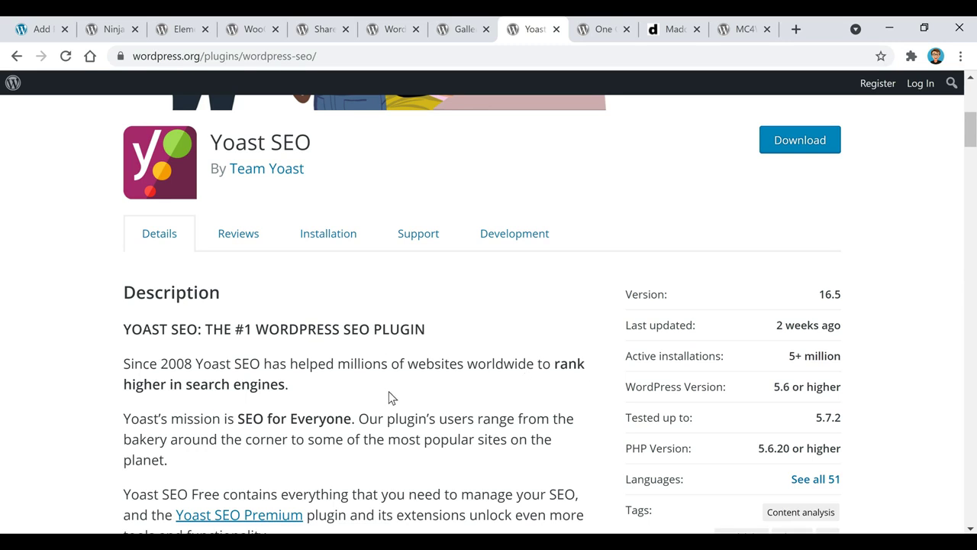
{"action": "scroll", "coordinate": [389, 395], "scroll_direction": "down", "scroll_amount": 2}
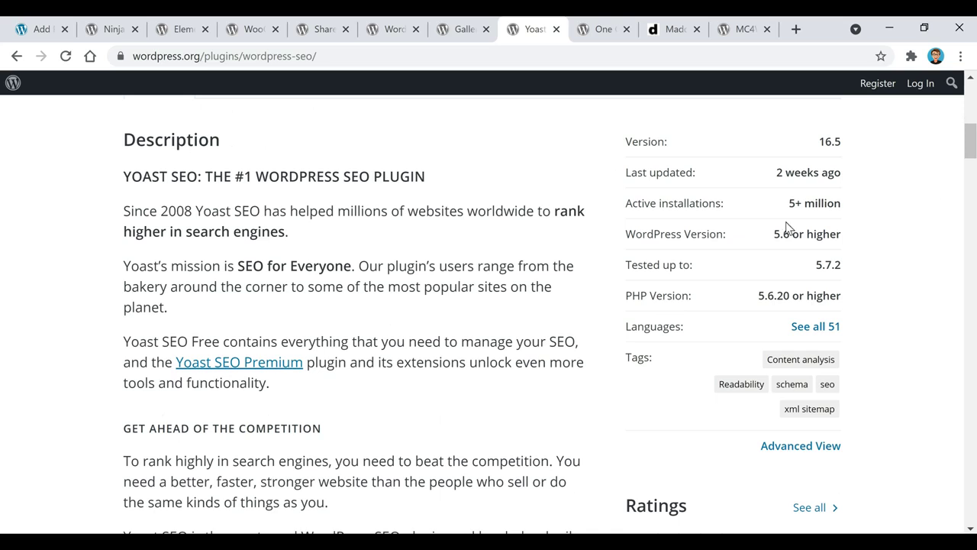
{"action": "scroll", "coordinate": [893, 260], "scroll_direction": "down", "scroll_amount": 2}
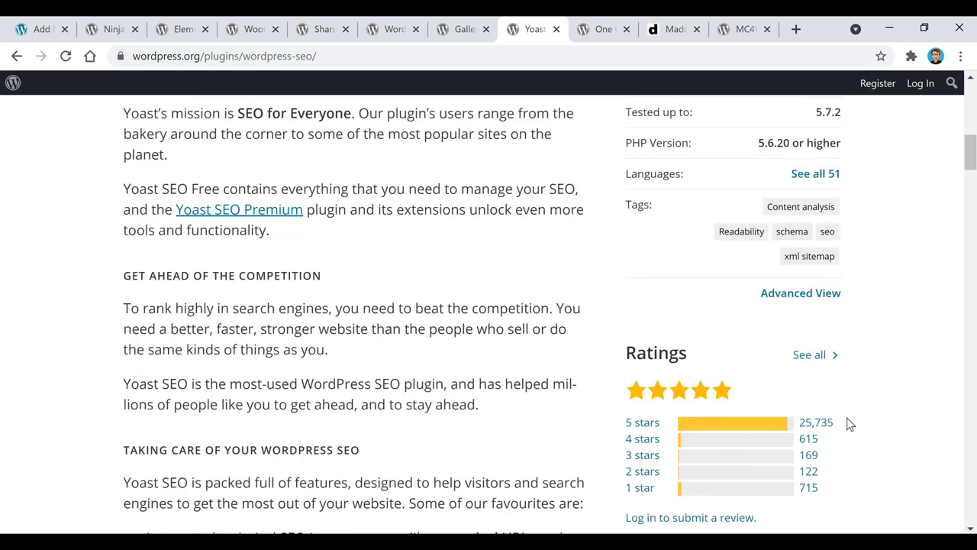
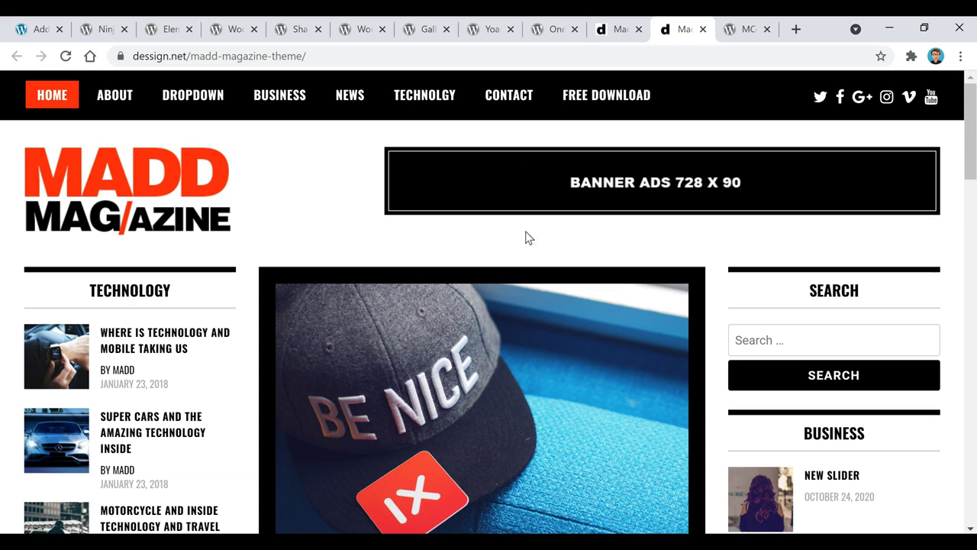
- Look at the One Click Demo Import plugin's page, and browse the Madd Magazine theme's demo homepage
{"action": "left_click", "coordinate": [557, 30]}
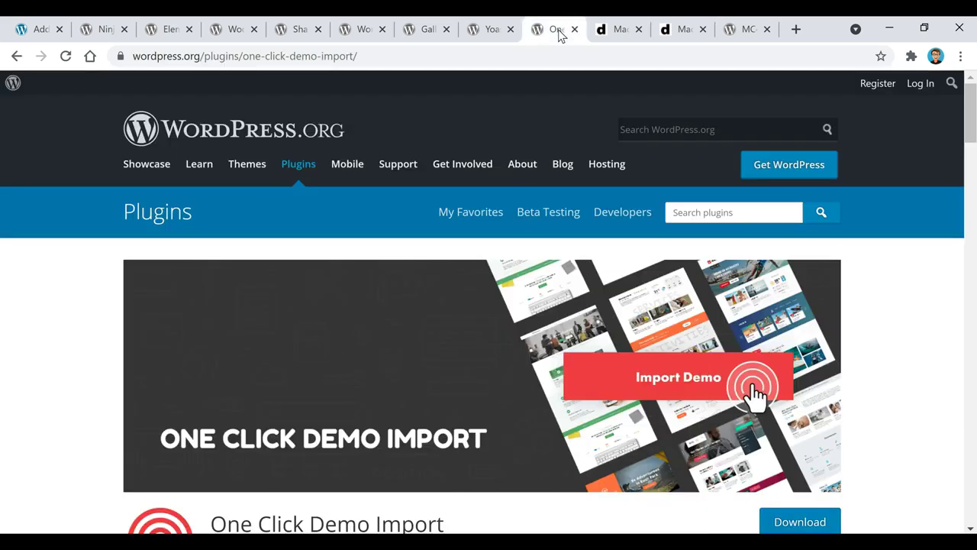
{"action": "left_click", "coordinate": [687, 29]}
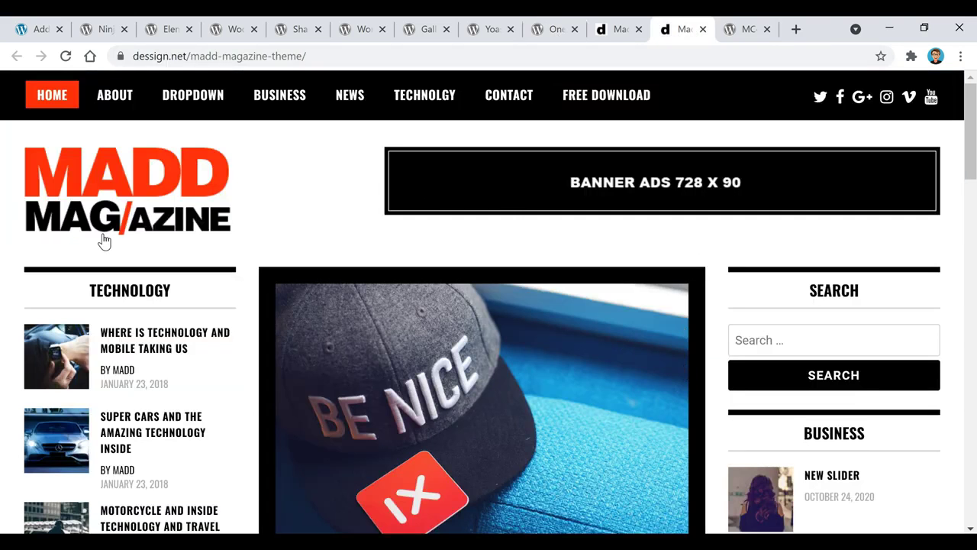
{"action": "scroll", "coordinate": [308, 315], "scroll_direction": "down", "scroll_amount": 4}
{"action": "scroll", "coordinate": [290, 328], "scroll_direction": "down", "scroll_amount": 2}
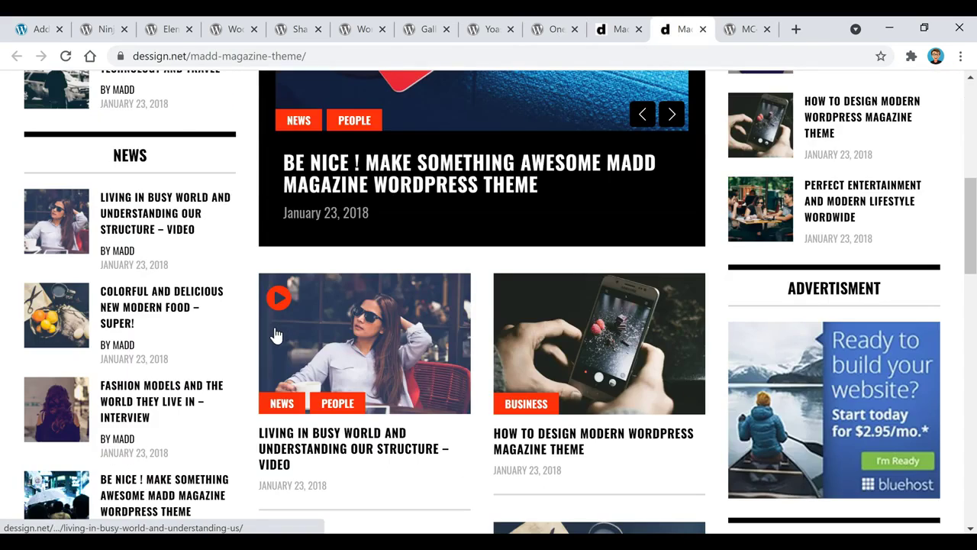
{"action": "scroll", "coordinate": [270, 338], "scroll_direction": "up", "scroll_amount": 6}
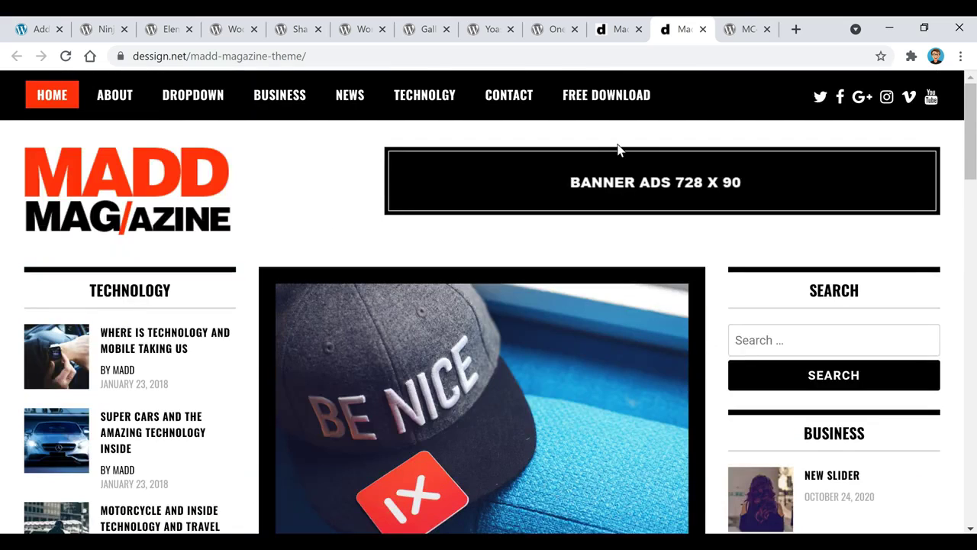
- Review the MC4WP: Mailchimp for WordPress plugin's description, active installations and ratings
{"action": "left_click", "coordinate": [748, 32]}
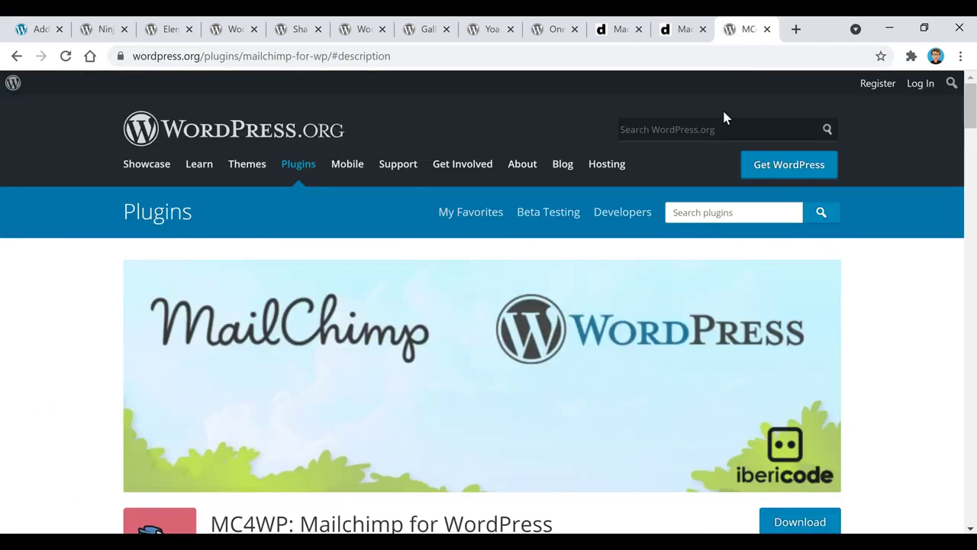
{"action": "left_click", "coordinate": [107, 31]}
{"action": "left_click", "coordinate": [749, 30]}
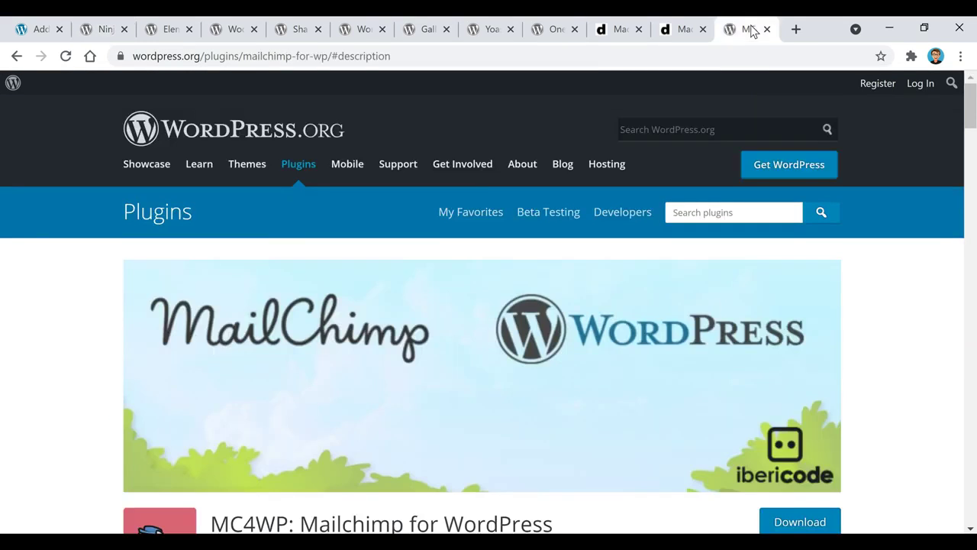
{"action": "scroll", "coordinate": [94, 299], "scroll_direction": "down", "scroll_amount": 3}
{"action": "scroll", "coordinate": [94, 298], "scroll_direction": "down", "scroll_amount": 2}
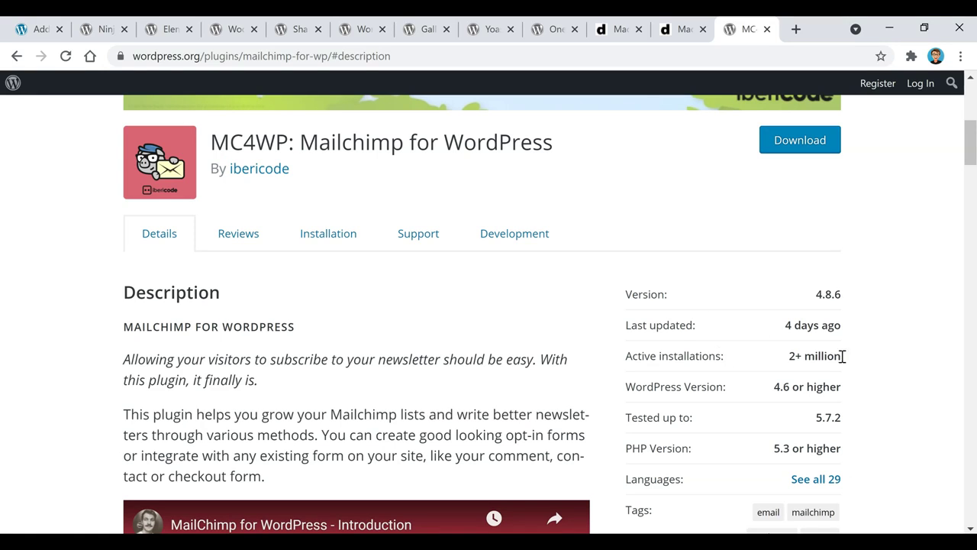
{"action": "scroll", "coordinate": [823, 362], "scroll_direction": "down", "scroll_amount": 2}
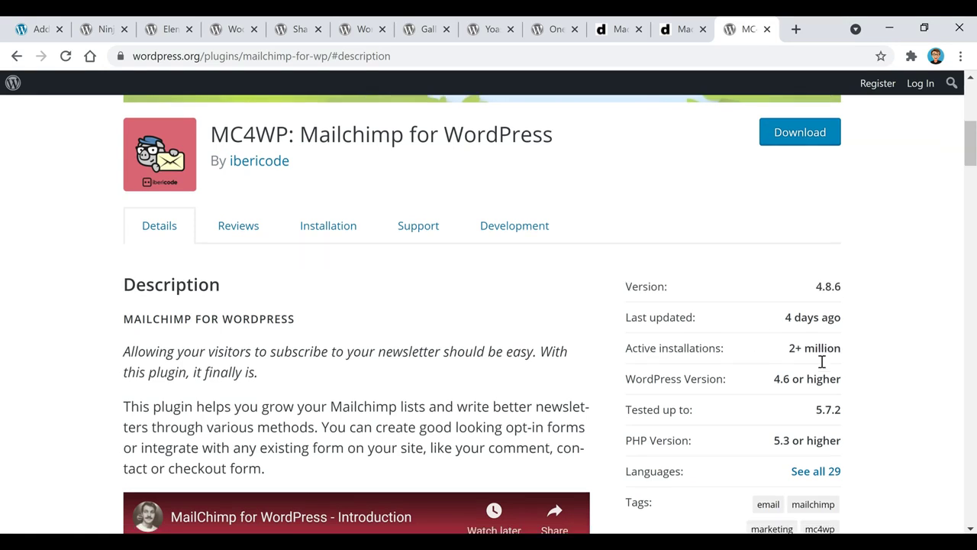
{"action": "scroll", "coordinate": [822, 362], "scroll_direction": "down", "scroll_amount": 3}
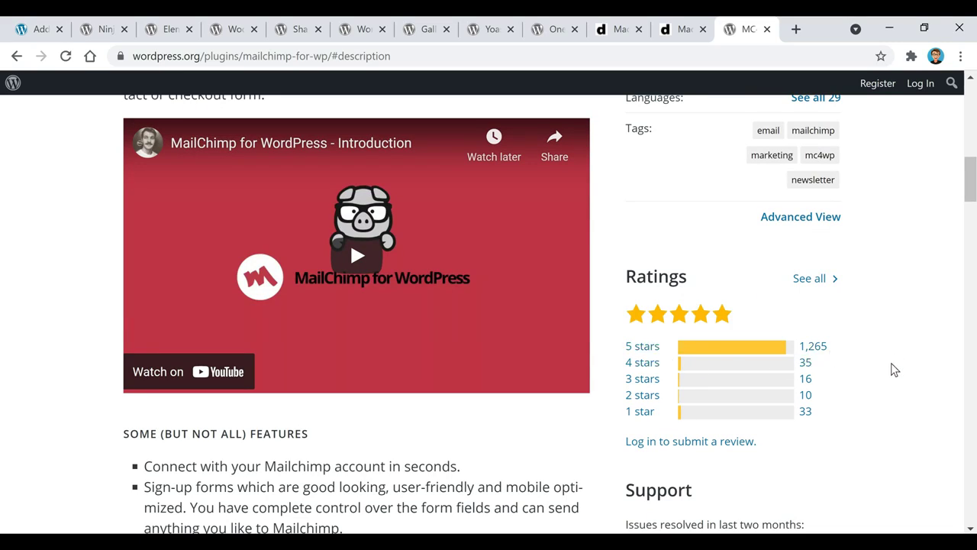
{"action": "scroll", "coordinate": [892, 372], "scroll_direction": "up", "scroll_amount": 5}
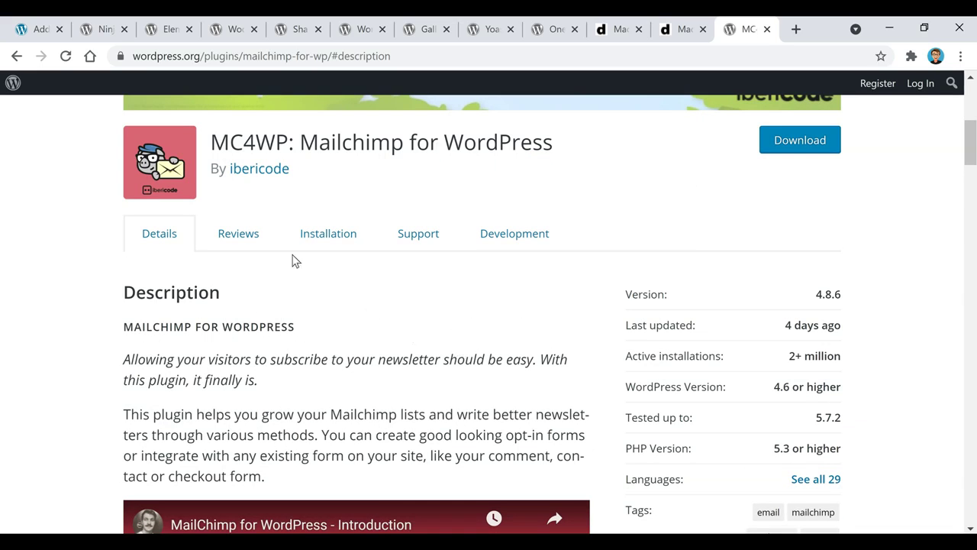
- Return to the site's WordPress admin and start a new post from the list of all posts
{"action": "left_click", "coordinate": [35, 32]}
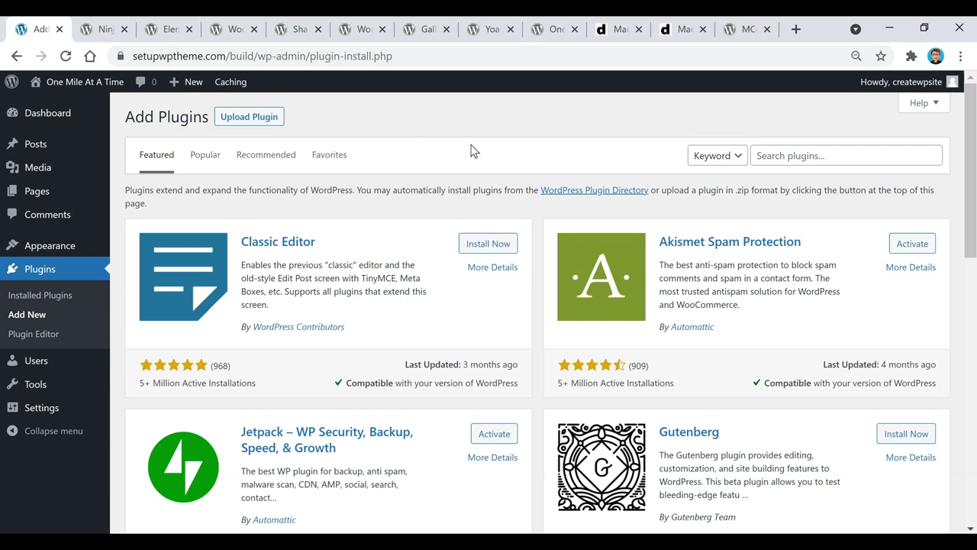
{"action": "left_click", "coordinate": [45, 112]}
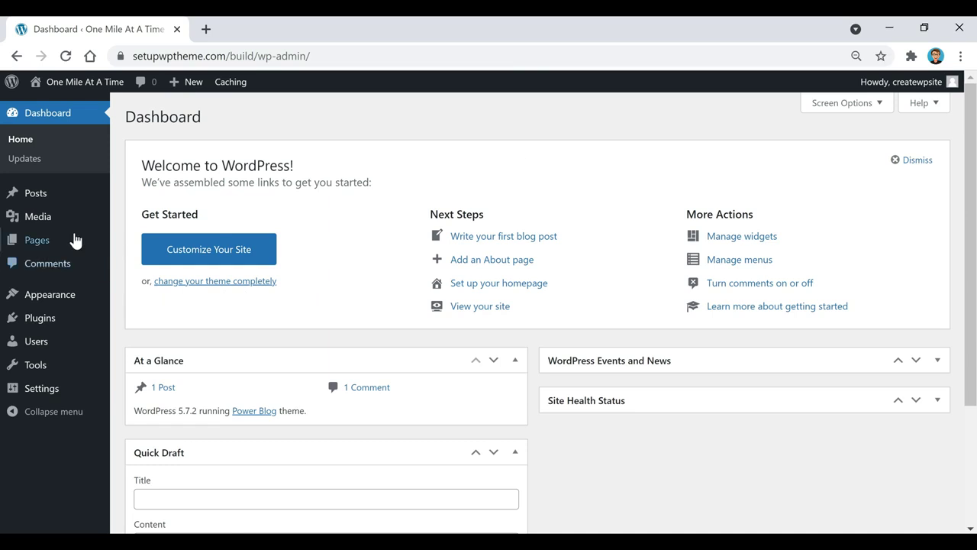
{"action": "mouse_move", "coordinate": [31, 194]}
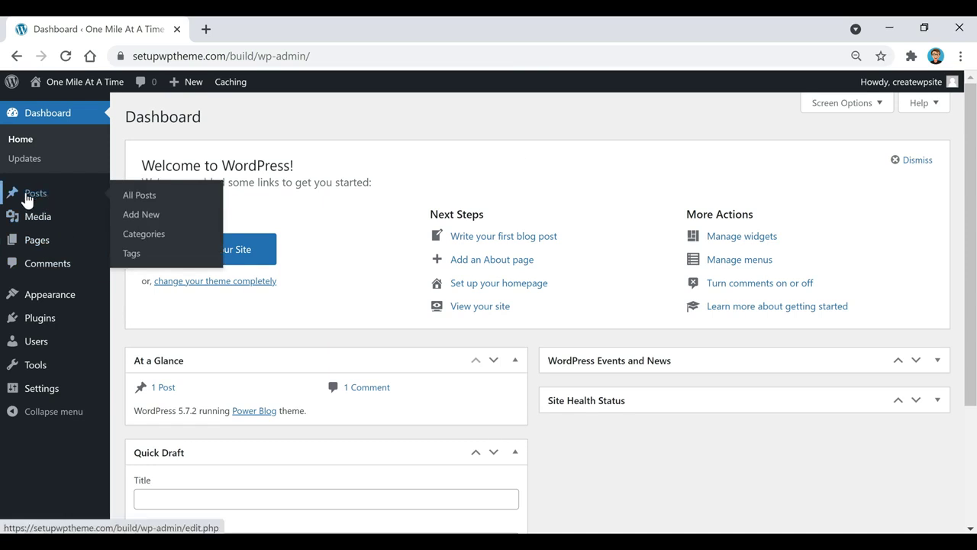
{"action": "left_click", "coordinate": [31, 196]}
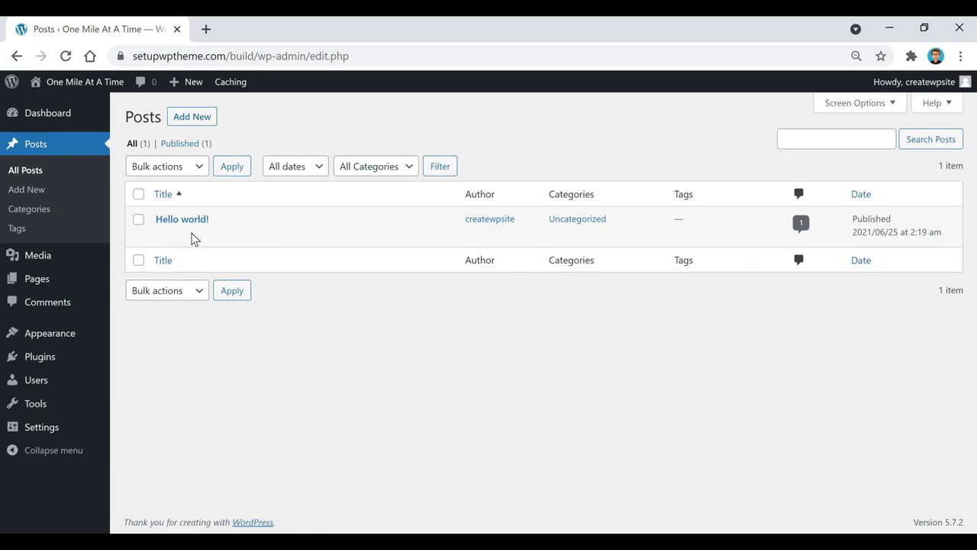
{"action": "mouse_move", "coordinate": [180, 222]}
{"action": "left_click", "coordinate": [196, 124]}
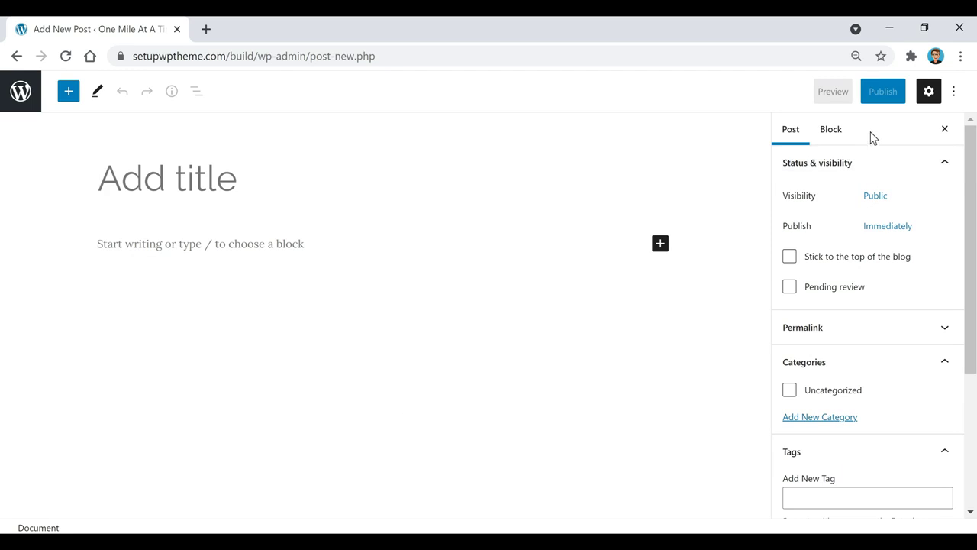
- Toggle the editor's settings sidebar, and examine the new post's visibility and permalink options
{"action": "left_click", "coordinate": [927, 99]}
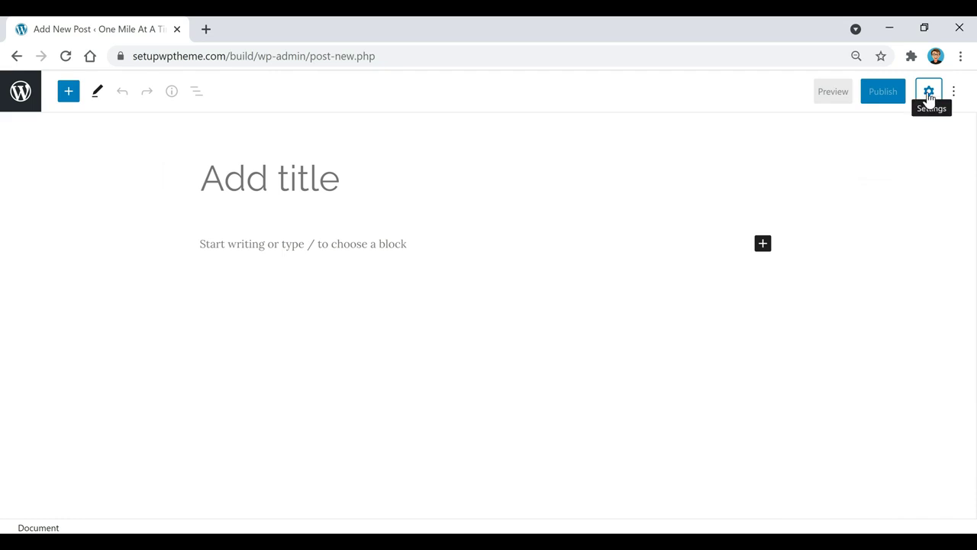
{"action": "left_click", "coordinate": [929, 95]}
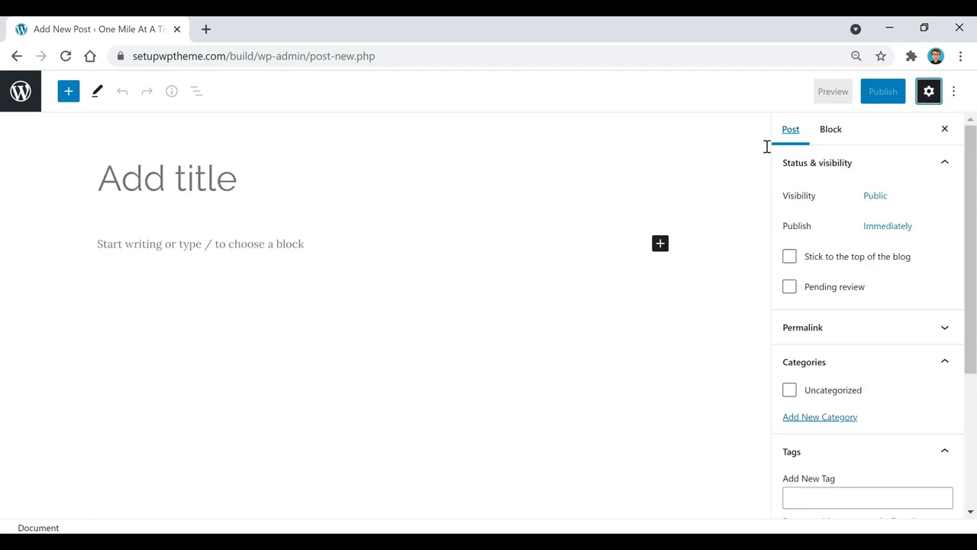
{"action": "left_click", "coordinate": [696, 179]}
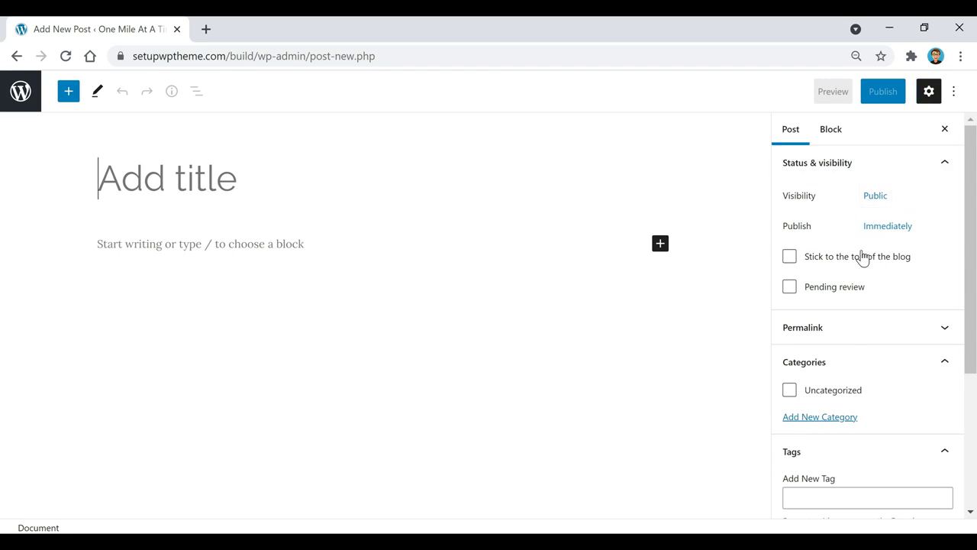
{"action": "scroll", "coordinate": [863, 259], "scroll_direction": "down", "scroll_amount": 1}
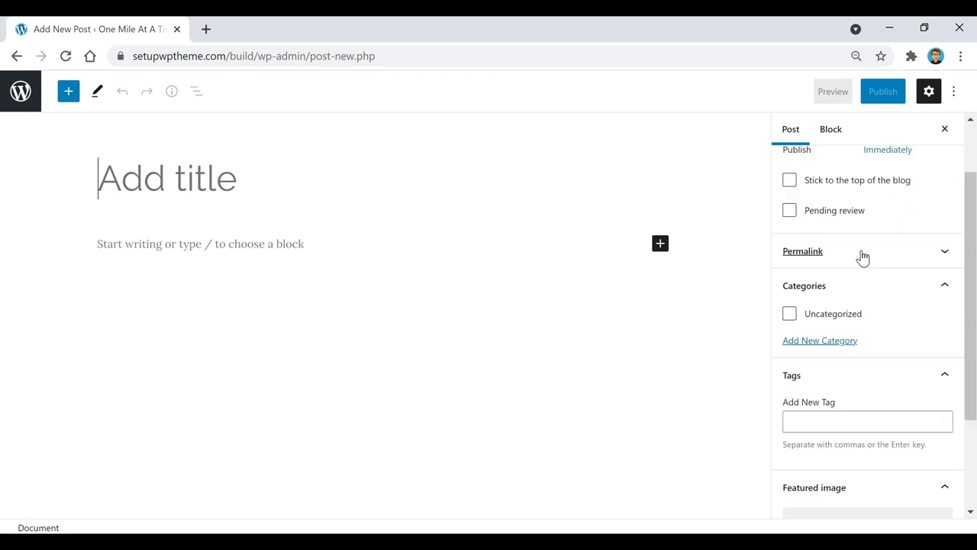
{"action": "left_click", "coordinate": [904, 255]}
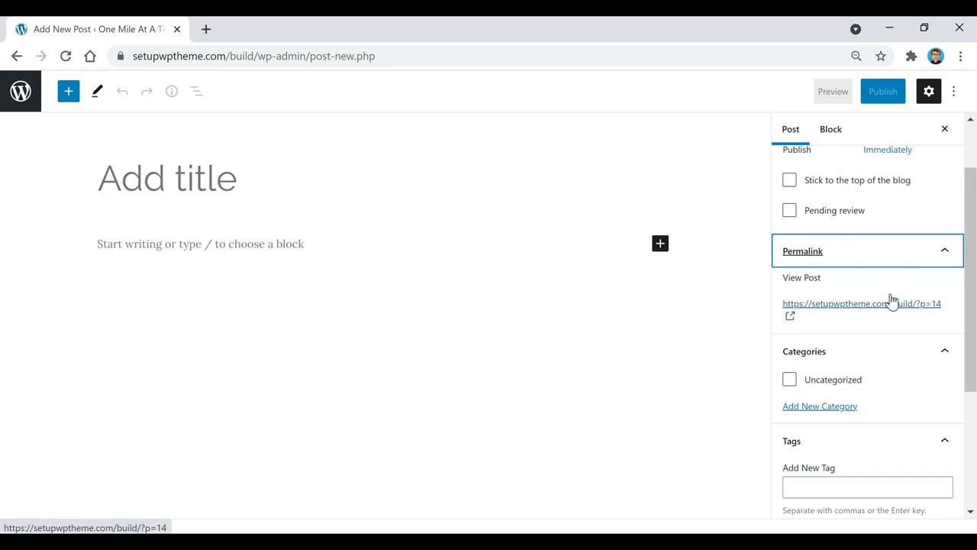
{"action": "left_click", "coordinate": [866, 252]}
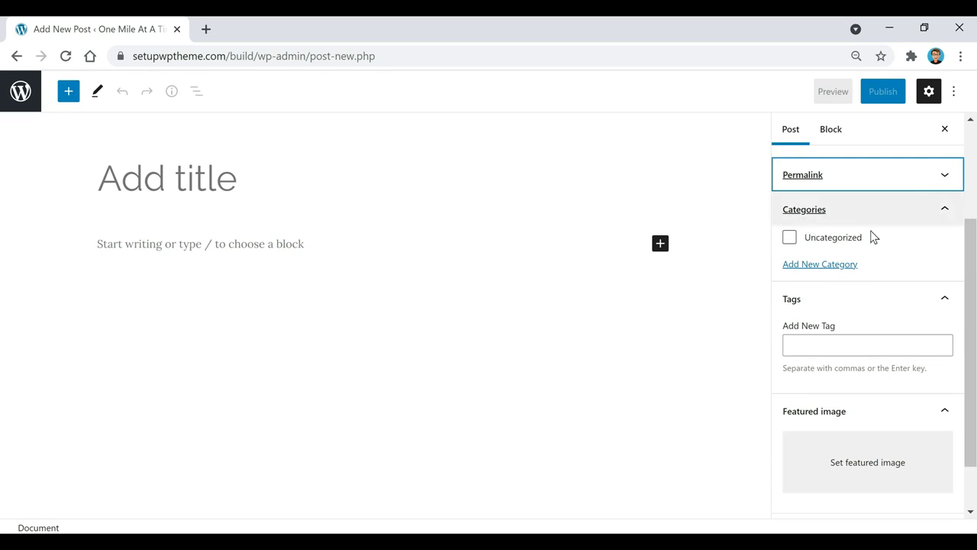
- Examine the post's category, tag and featured image options, and check the block settings before returning to the post settings
{"action": "scroll", "coordinate": [881, 308], "scroll_direction": "down", "scroll_amount": 1}
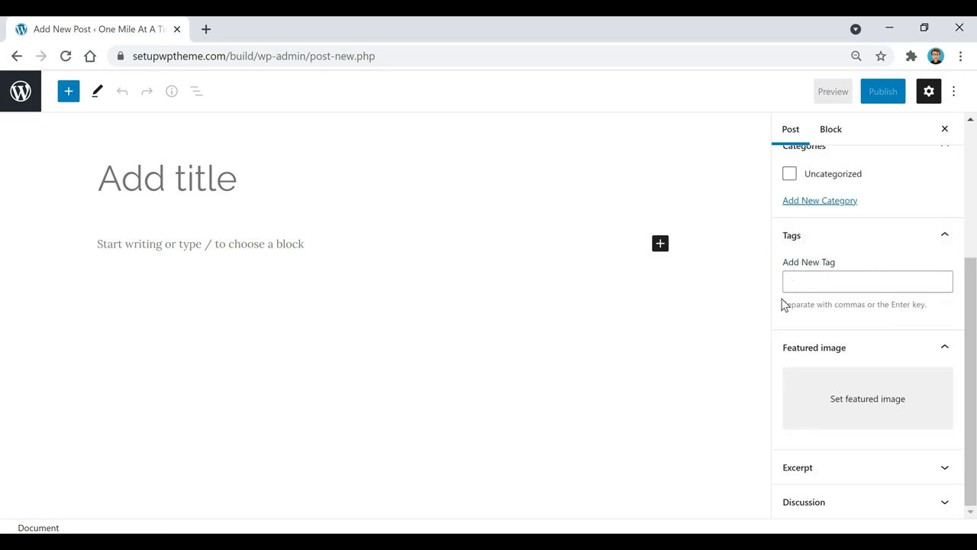
{"action": "left_click", "coordinate": [863, 290]}
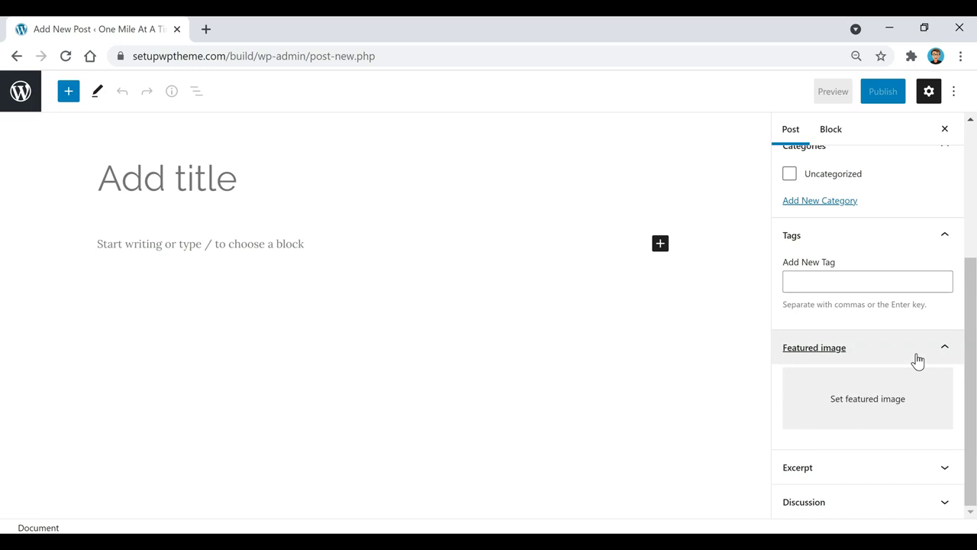
{"action": "scroll", "coordinate": [917, 360], "scroll_direction": "up", "scroll_amount": 3}
{"action": "left_click", "coordinate": [834, 135]}
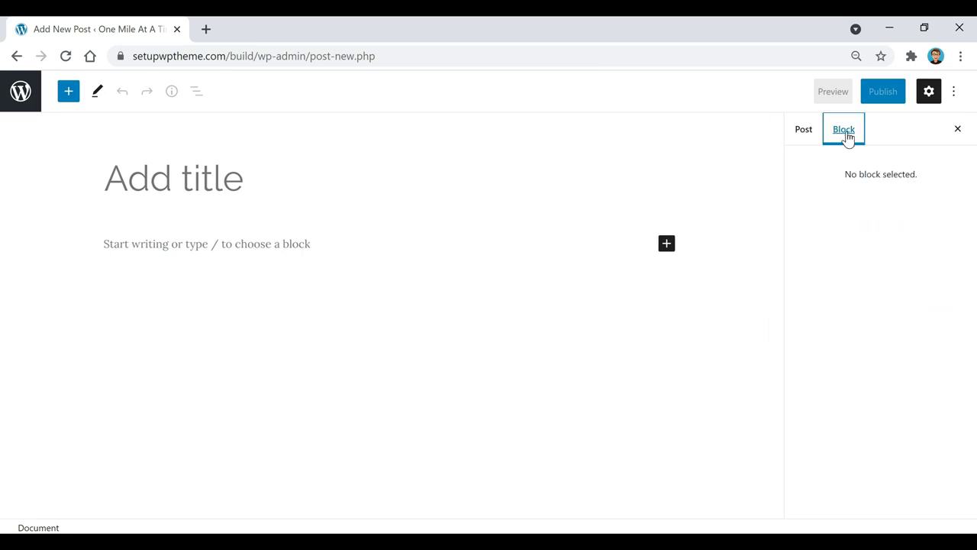
{"action": "left_click", "coordinate": [804, 133]}
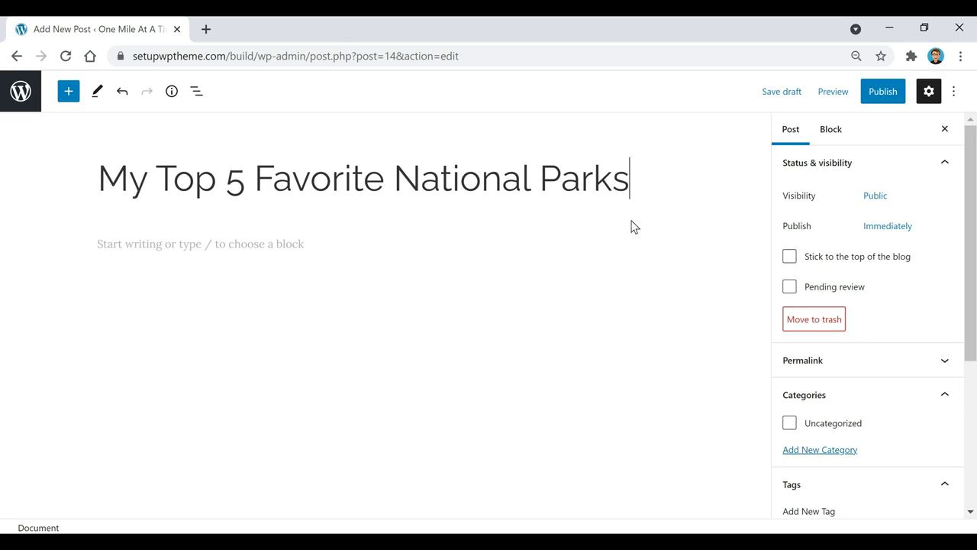
- Title the post "My Top 5 Favorite National Parks" and fill its body with numbered park headings and descriptive paragraphs
{"action": "left_click", "coordinate": [308, 249]}
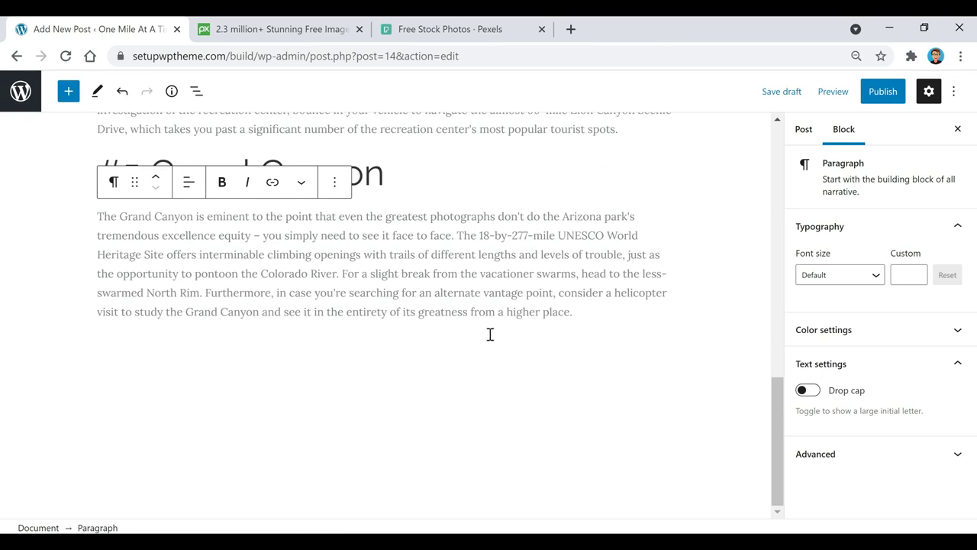
{"action": "scroll", "coordinate": [489, 332], "scroll_direction": "up", "scroll_amount": 5}
{"action": "scroll", "coordinate": [517, 329], "scroll_direction": "up", "scroll_amount": 15}
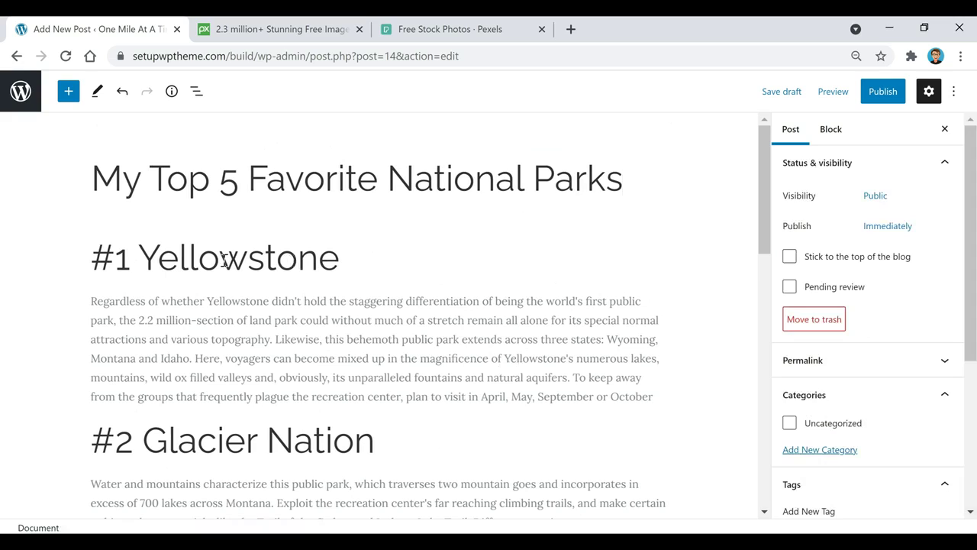
- Change the "#1 Yellowstone" heading to level H3 and make its text bold
{"action": "left_click", "coordinate": [189, 257]}
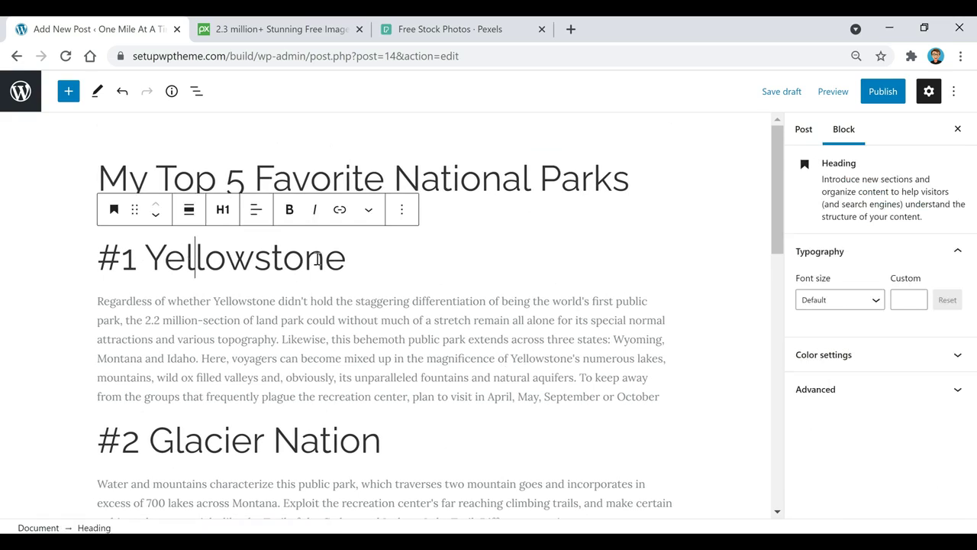
{"action": "triple_click", "coordinate": [249, 261]}
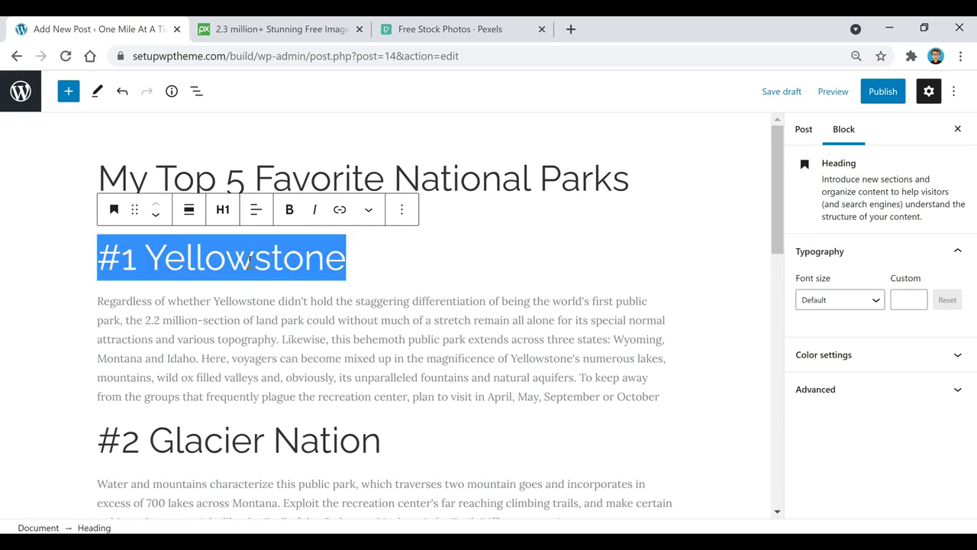
{"action": "left_click", "coordinate": [222, 211]}
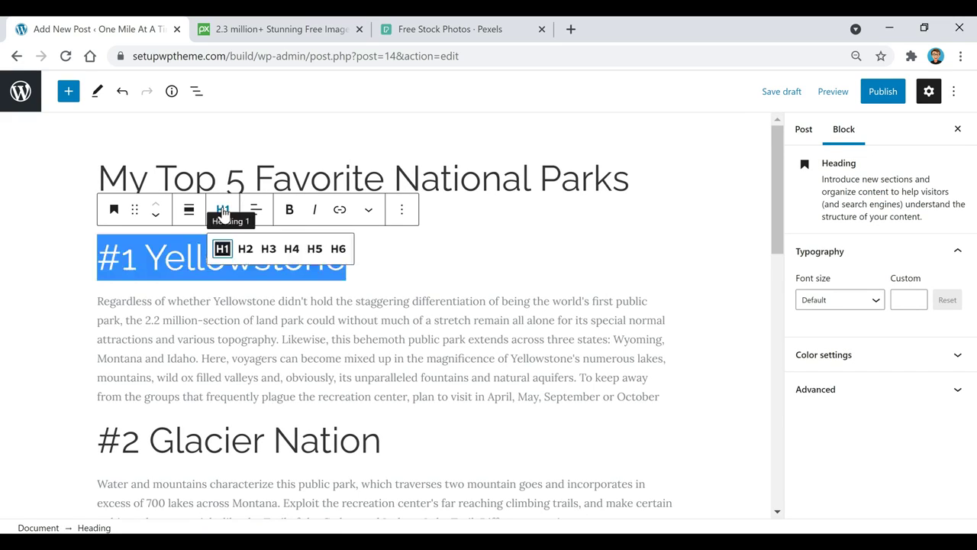
{"action": "left_click", "coordinate": [272, 251]}
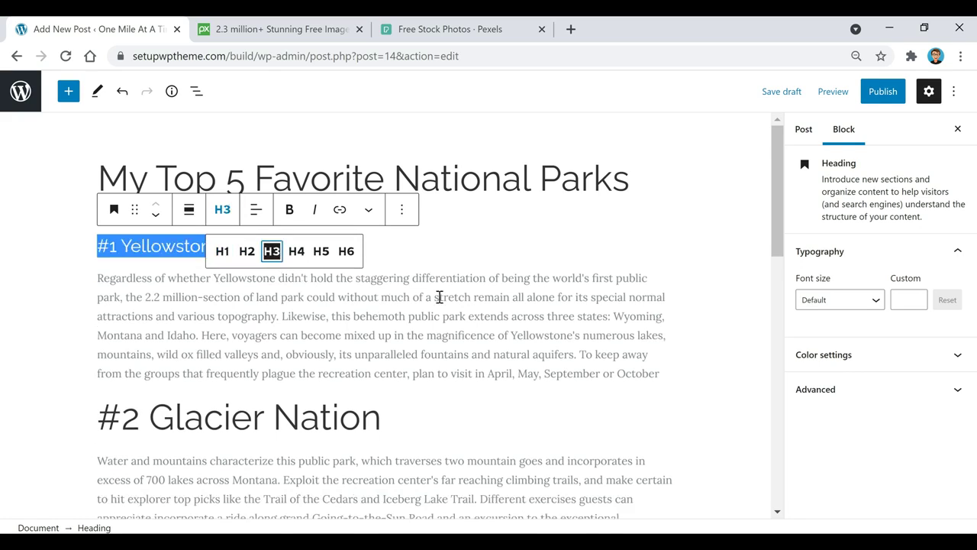
{"action": "key", "text": "BackSpace"}
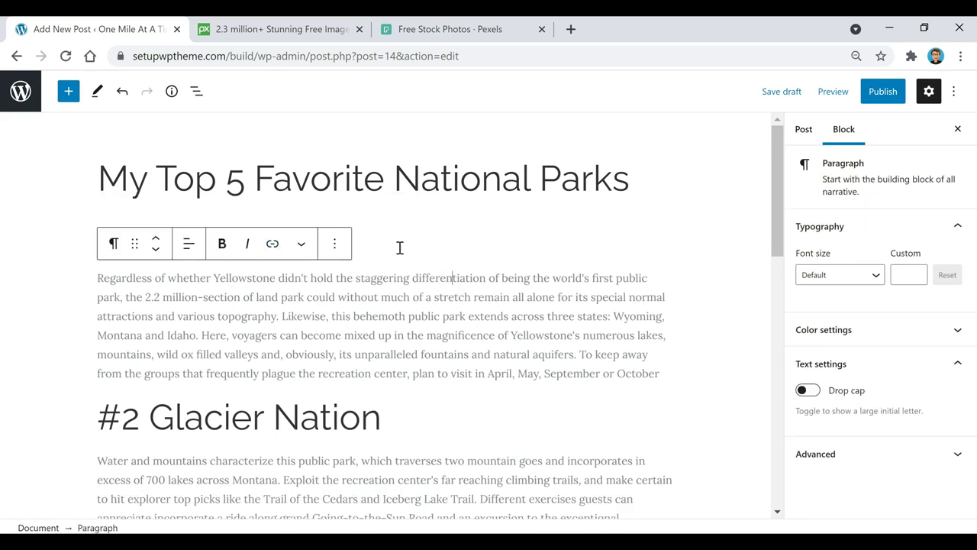
{"action": "key", "text": "ctrl+z"}
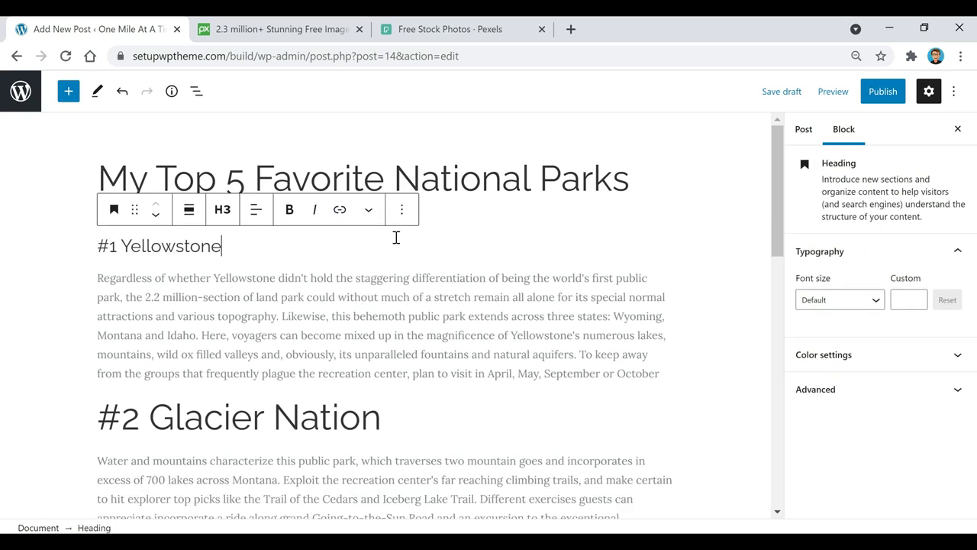
{"action": "triple_click", "coordinate": [169, 248]}
{"action": "left_click", "coordinate": [290, 210]}
{"action": "key", "text": "BackSpace"}
- Format the "#2 Glacier Nation" heading and the remaining park headings as bold H3 headings
{"action": "scroll", "coordinate": [293, 308], "scroll_direction": "down", "scroll_amount": 2}
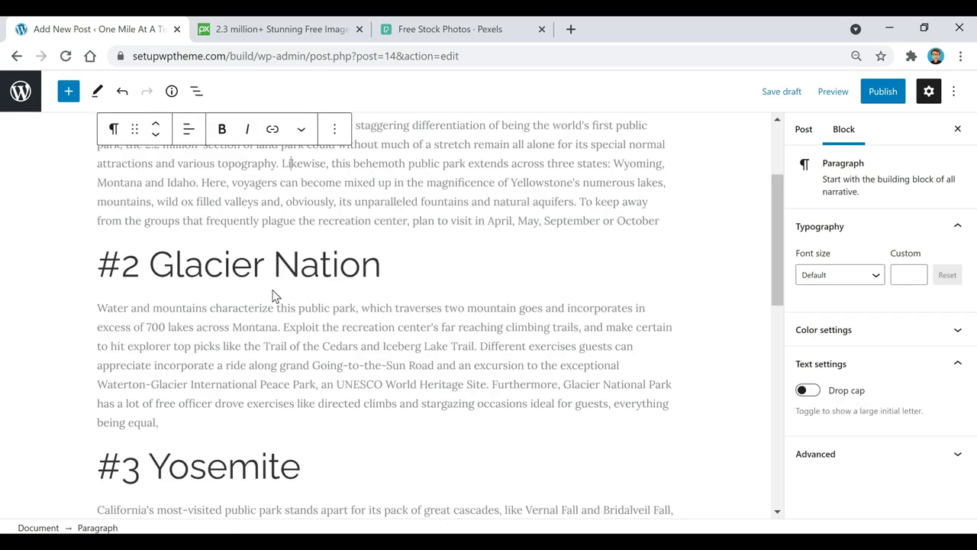
{"action": "triple_click", "coordinate": [278, 265]}
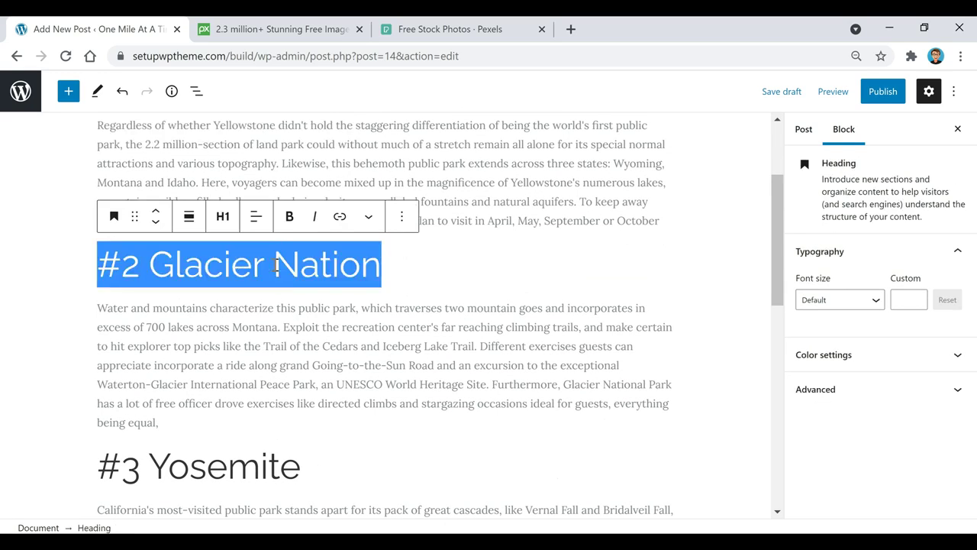
{"action": "left_click", "coordinate": [223, 216]}
{"action": "left_click", "coordinate": [271, 258]}
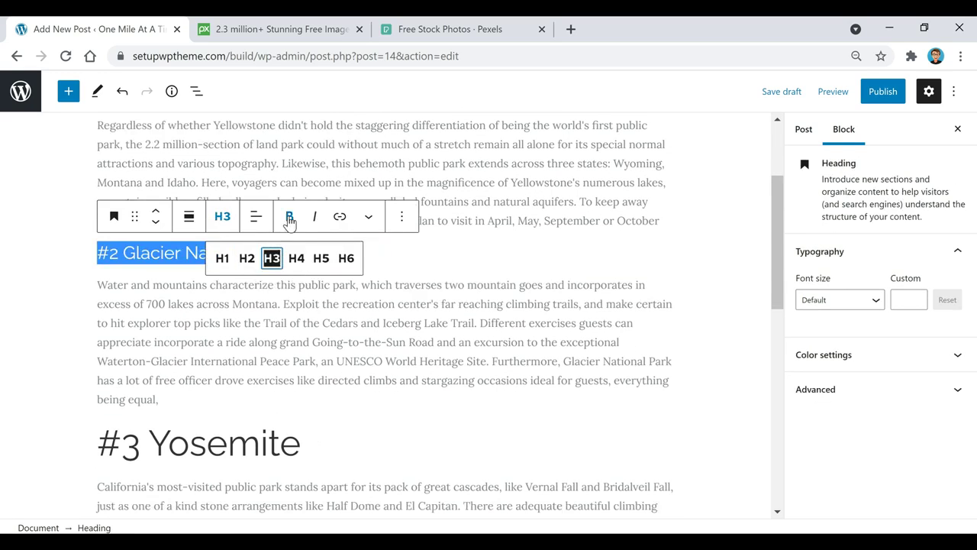
{"action": "left_click", "coordinate": [290, 216]}
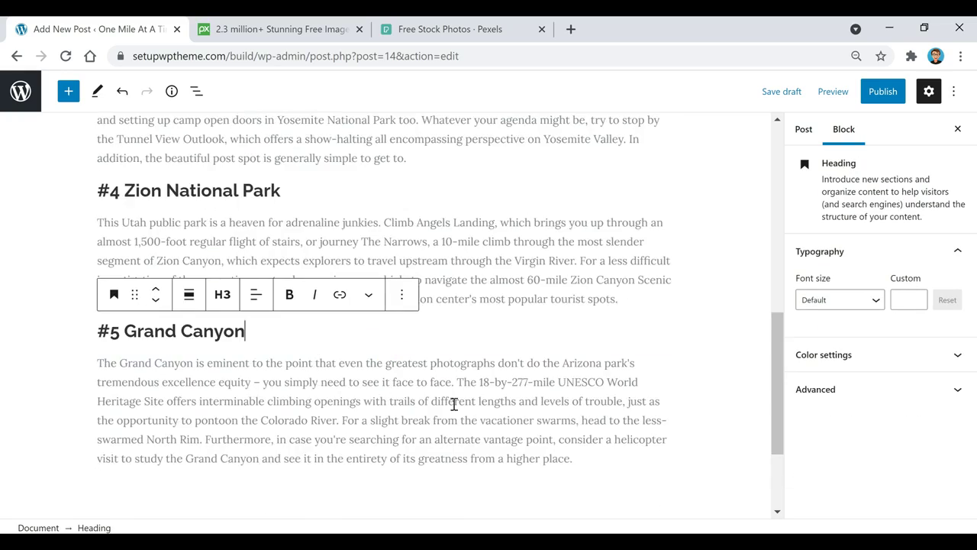
- Add a new block below the "#1 Yellowstone" heading and make it a Spacer, found by searching for "spacer"
{"action": "scroll", "coordinate": [480, 402], "scroll_direction": "up", "scroll_amount": 3}
{"action": "scroll", "coordinate": [481, 401], "scroll_direction": "up", "scroll_amount": 4}
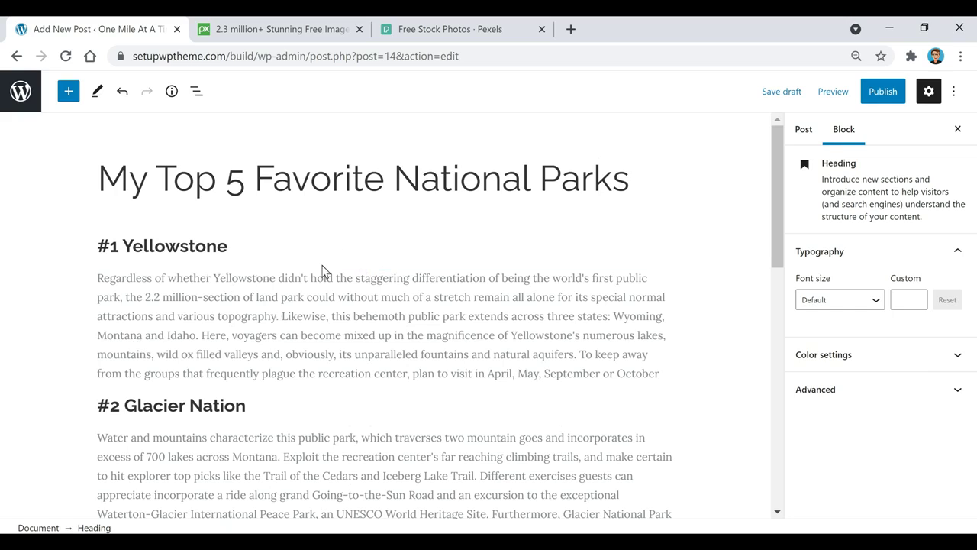
{"action": "left_click", "coordinate": [245, 244]}
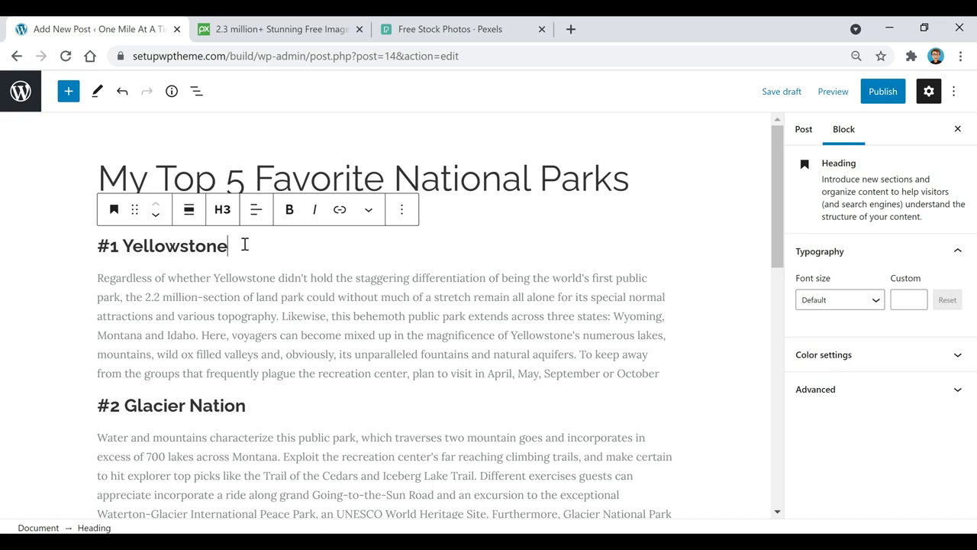
{"action": "key", "text": "Return"}
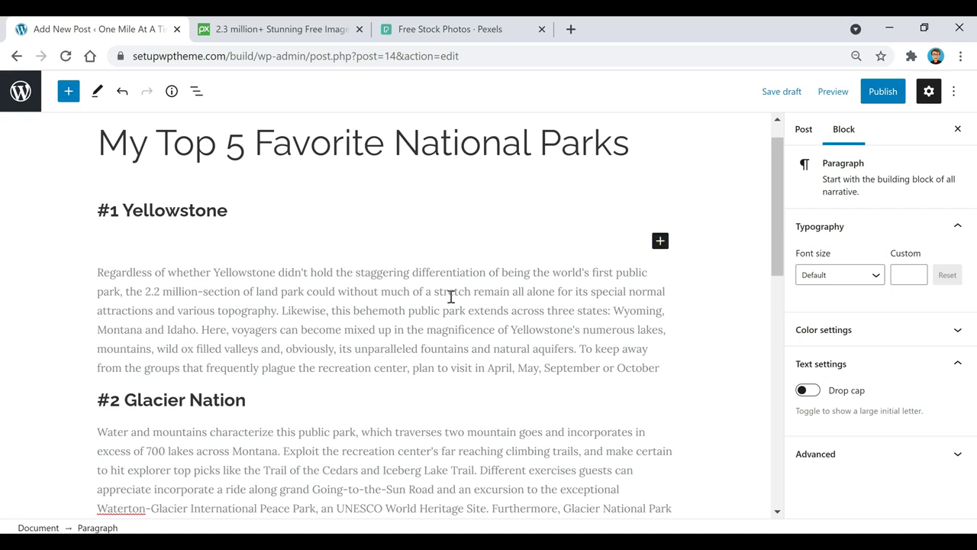
{"action": "mouse_move", "coordinate": [386, 258]}
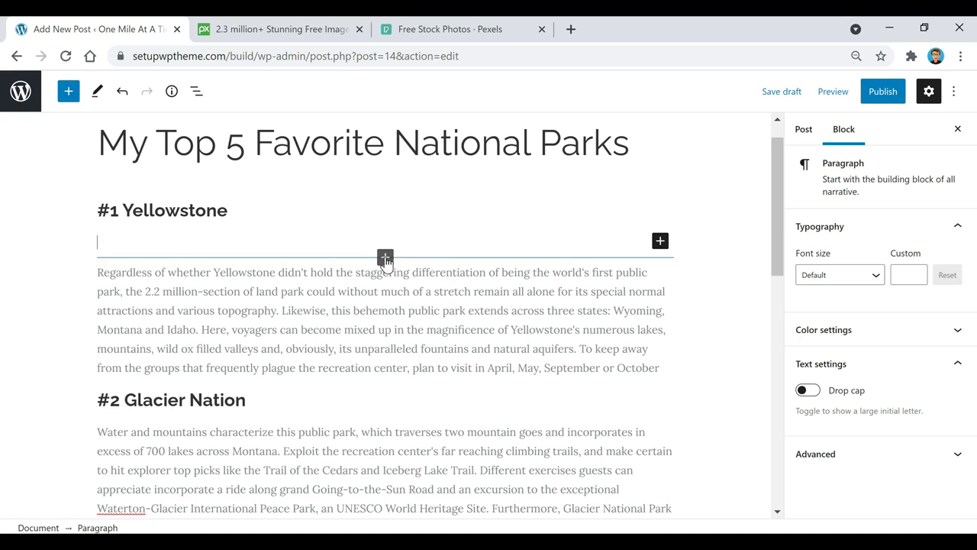
{"action": "scroll", "coordinate": [351, 400], "scroll_direction": "down", "scroll_amount": 3}
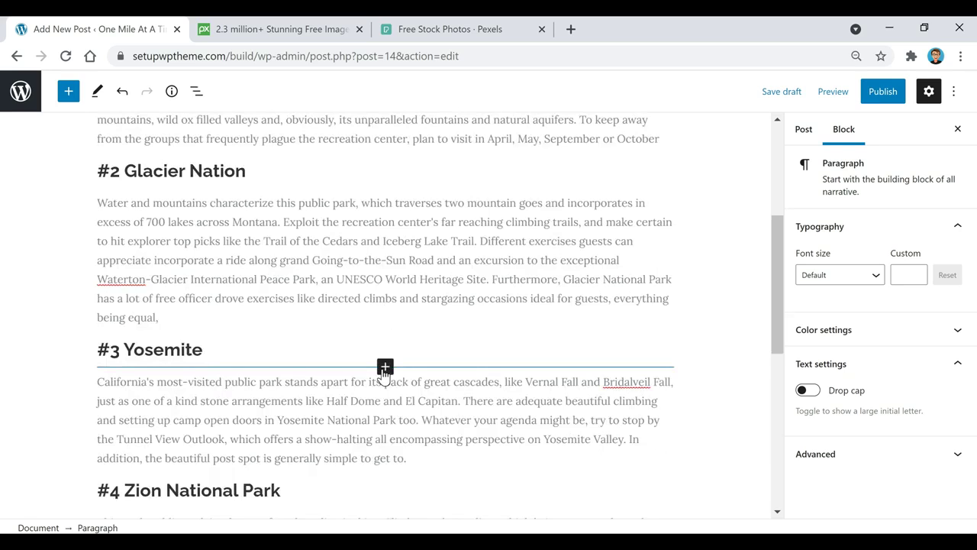
{"action": "scroll", "coordinate": [488, 343], "scroll_direction": "up", "scroll_amount": 4}
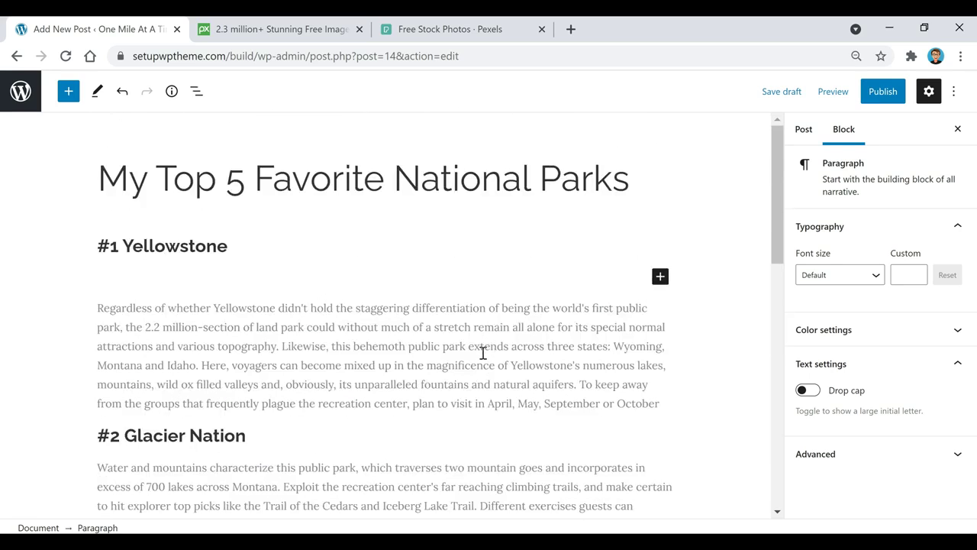
{"action": "left_click", "coordinate": [660, 277]}
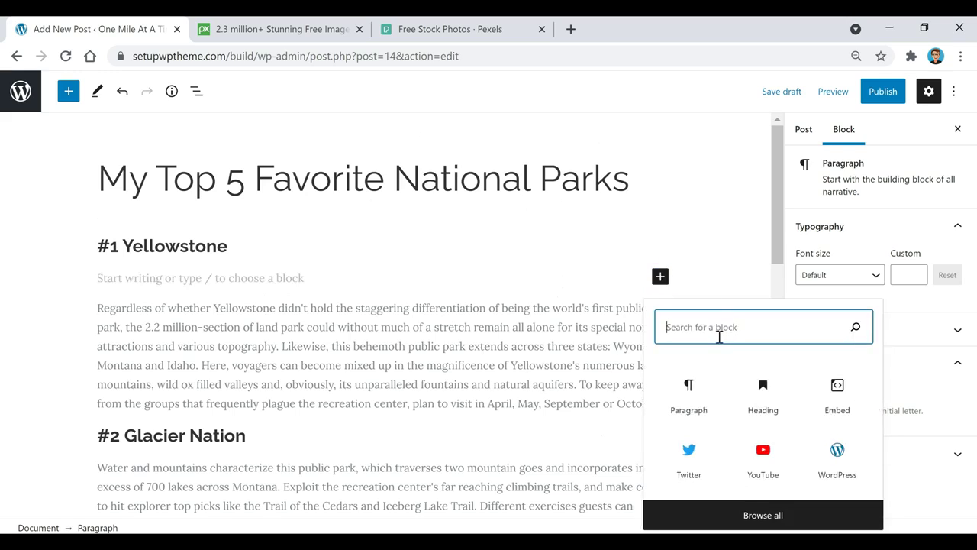
{"action": "type", "text": "spacer"}
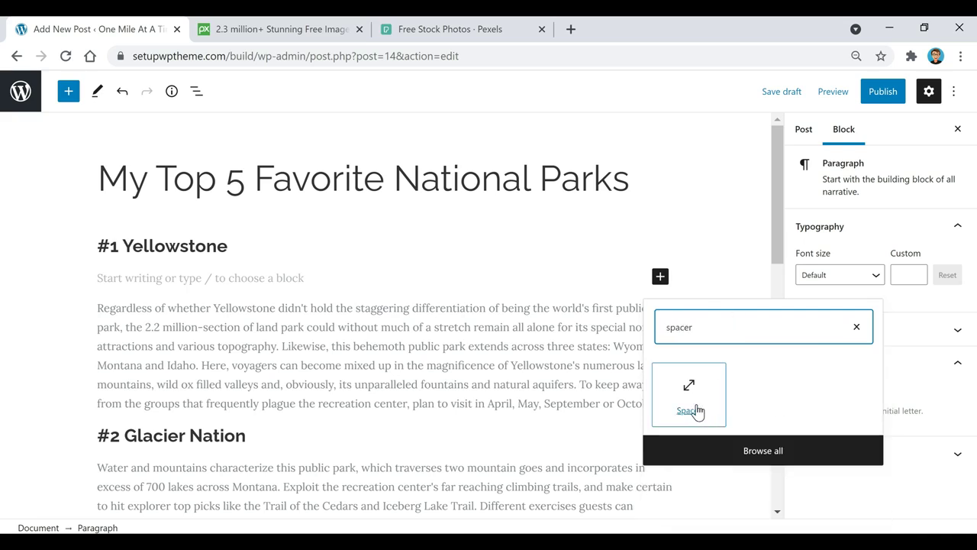
{"action": "left_click", "coordinate": [695, 408]}
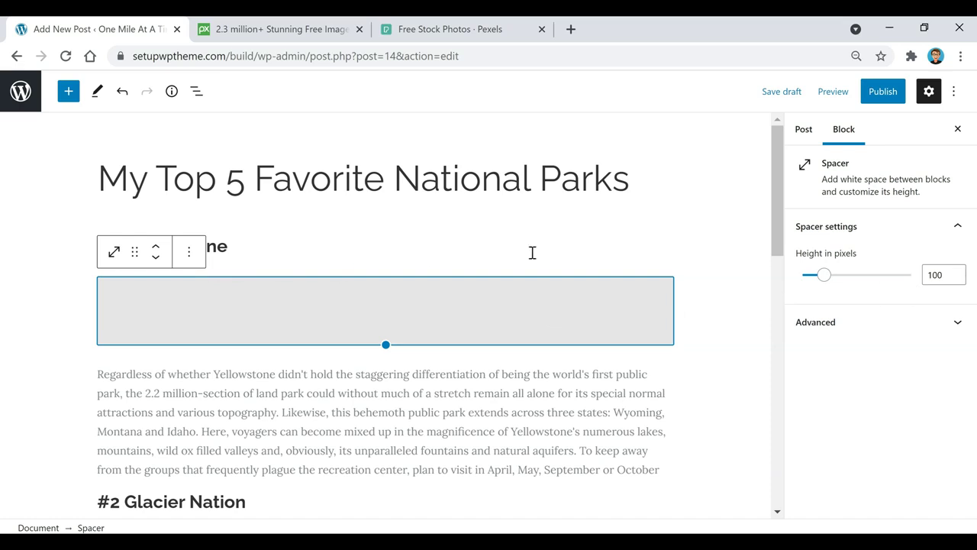
- Reduce the height of the spacer under the Yellowstone heading to 10 pixels
{"action": "left_click_drag", "start_coordinate": [824, 275], "coordinate": [803, 275]}
{"action": "left_click", "coordinate": [937, 275]}
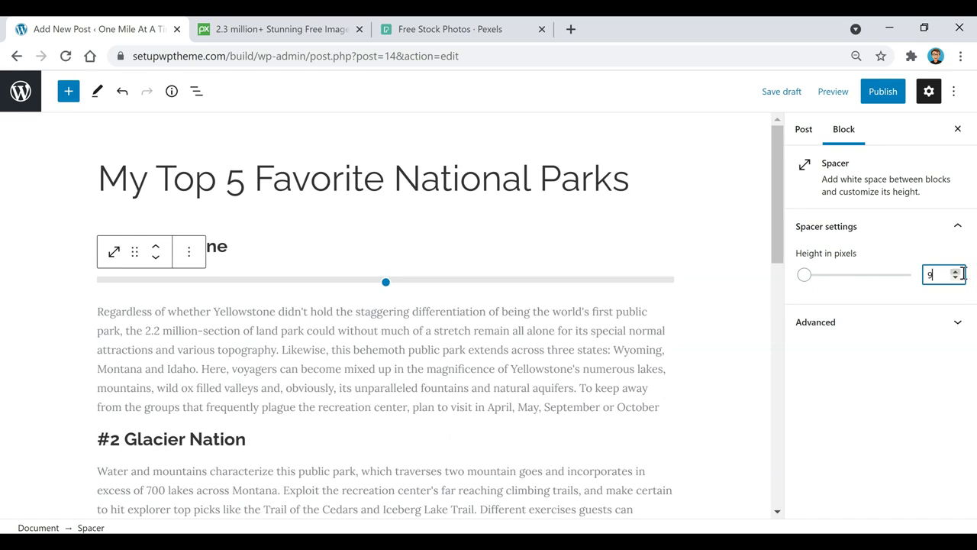
{"action": "left_click", "coordinate": [955, 270]}
{"action": "left_click", "coordinate": [351, 349]}
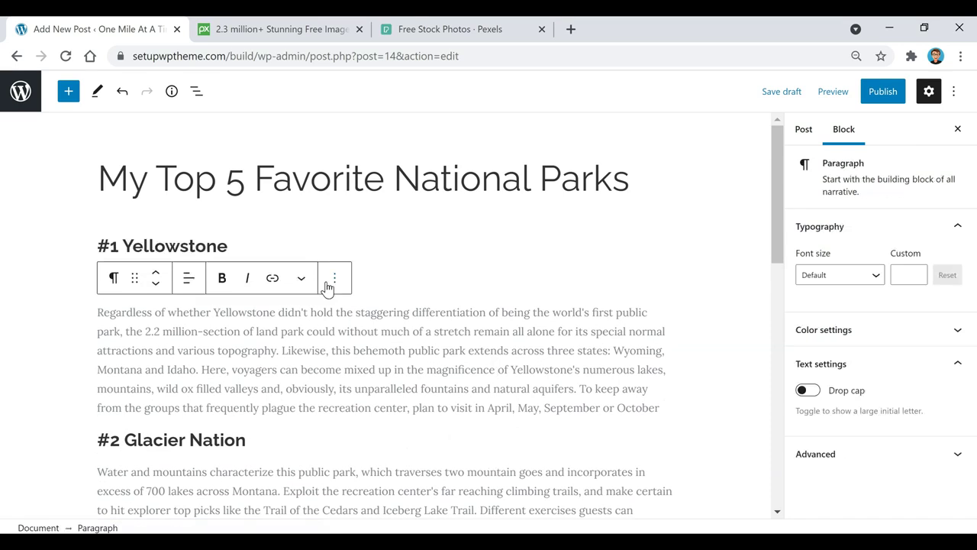
- Insert a spacer after the Yellowstone paragraph, before the "#2 Glacier Nation" heading, and set its height to 25 pixels
{"action": "left_click", "coordinate": [497, 370]}
{"action": "left_click", "coordinate": [669, 394]}
{"action": "key", "text": "Return"}
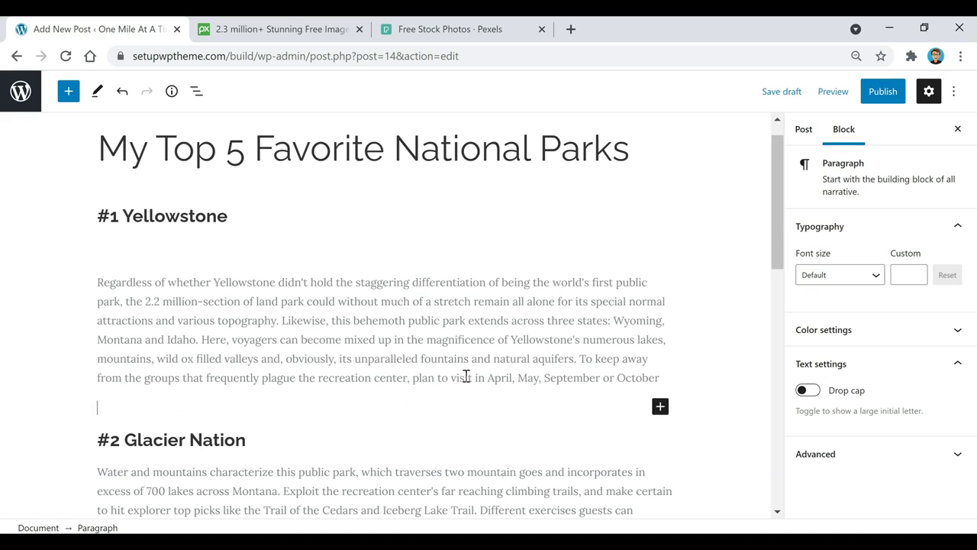
{"action": "left_click", "coordinate": [660, 407]}
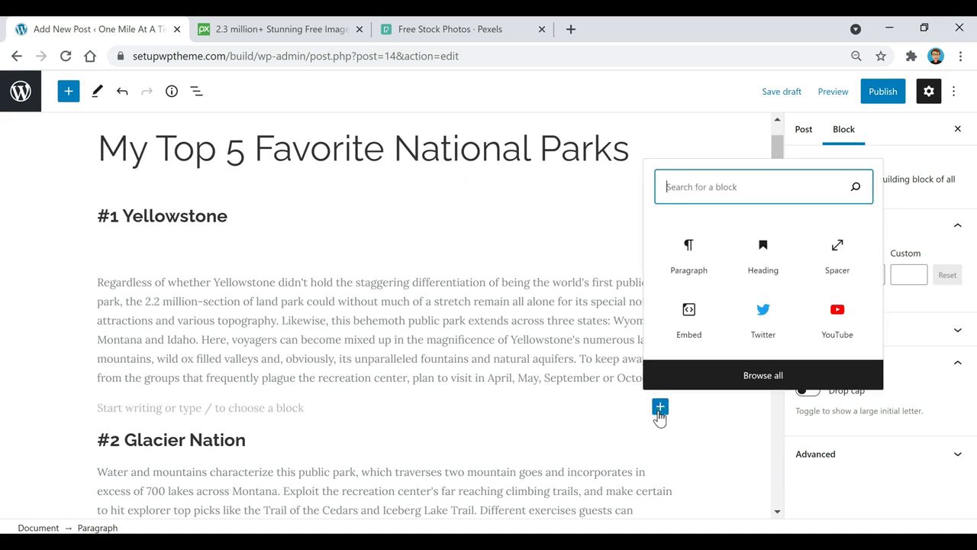
{"action": "left_click", "coordinate": [847, 252]}
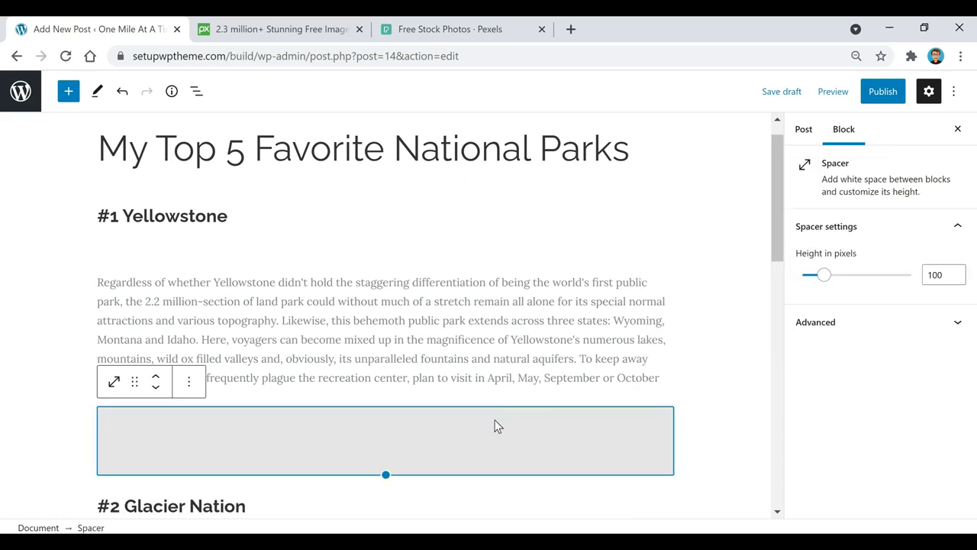
{"action": "left_click", "coordinate": [947, 274]}
{"action": "left_click_drag", "start_coordinate": [947, 274], "coordinate": [912, 272]}
{"action": "type", "text": "25"}
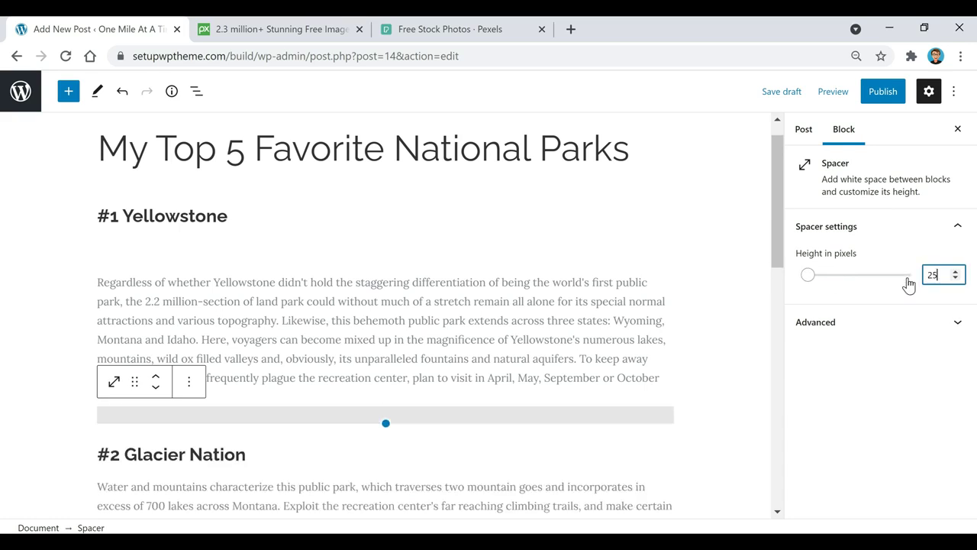
{"action": "left_click", "coordinate": [509, 296]}
- Insert a spacer directly below the "#2 Glacier Nation" heading and set its height to 10 pixels
{"action": "scroll", "coordinate": [508, 297], "scroll_direction": "down", "scroll_amount": 3}
{"action": "scroll", "coordinate": [509, 296], "scroll_direction": "up", "scroll_amount": 3}
{"action": "scroll", "coordinate": [427, 379], "scroll_direction": "down", "scroll_amount": 1}
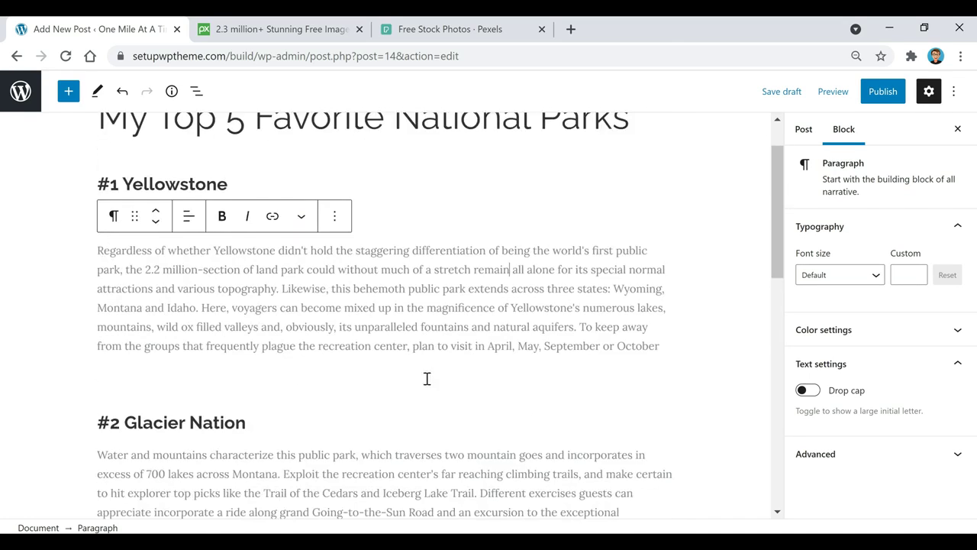
{"action": "scroll", "coordinate": [426, 379], "scroll_direction": "down", "scroll_amount": 2}
{"action": "left_click", "coordinate": [277, 300]}
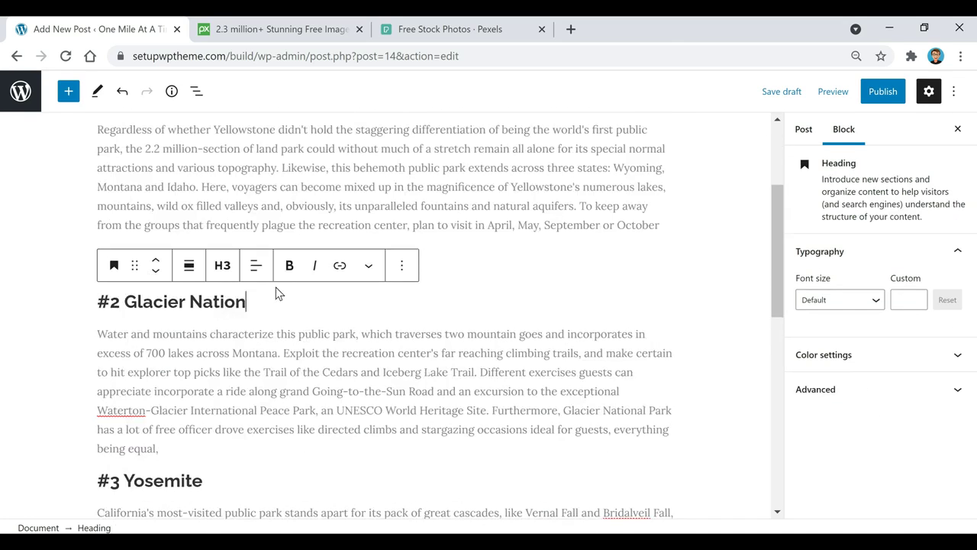
{"action": "key", "text": "Return"}
{"action": "left_click", "coordinate": [661, 296]}
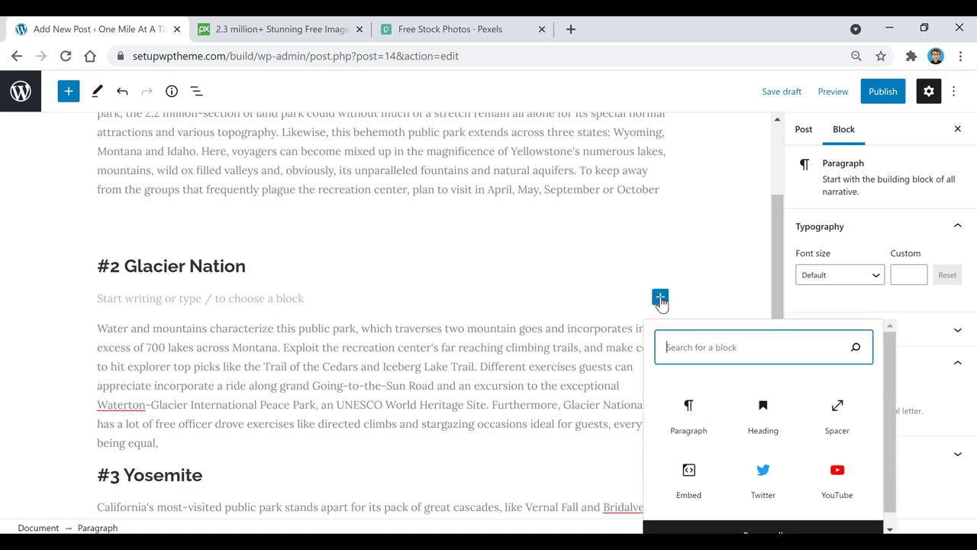
{"action": "left_click", "coordinate": [825, 412]}
{"action": "left_click", "coordinate": [944, 274]}
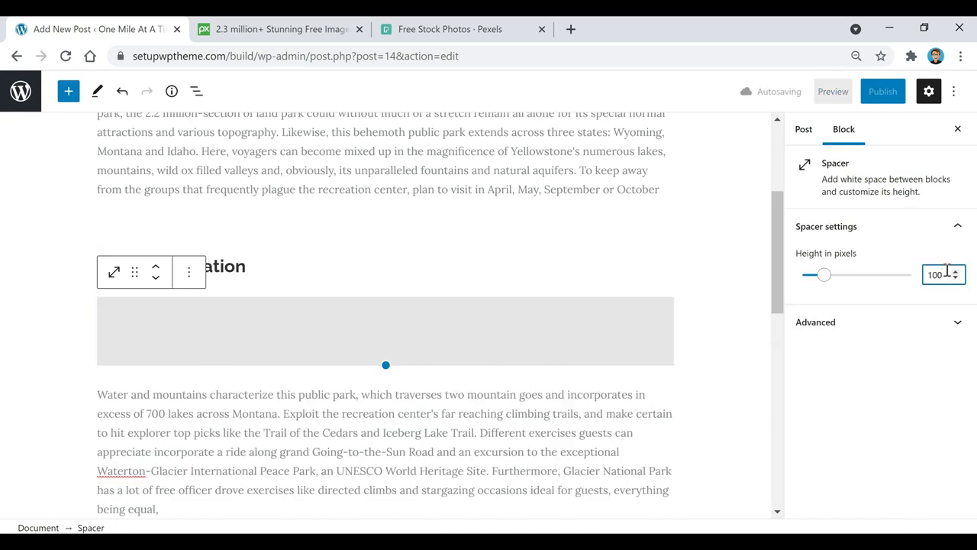
{"action": "key", "text": "BackSpace"}
{"action": "key", "text": "BackSpace"}
{"action": "type", "text": "0"}
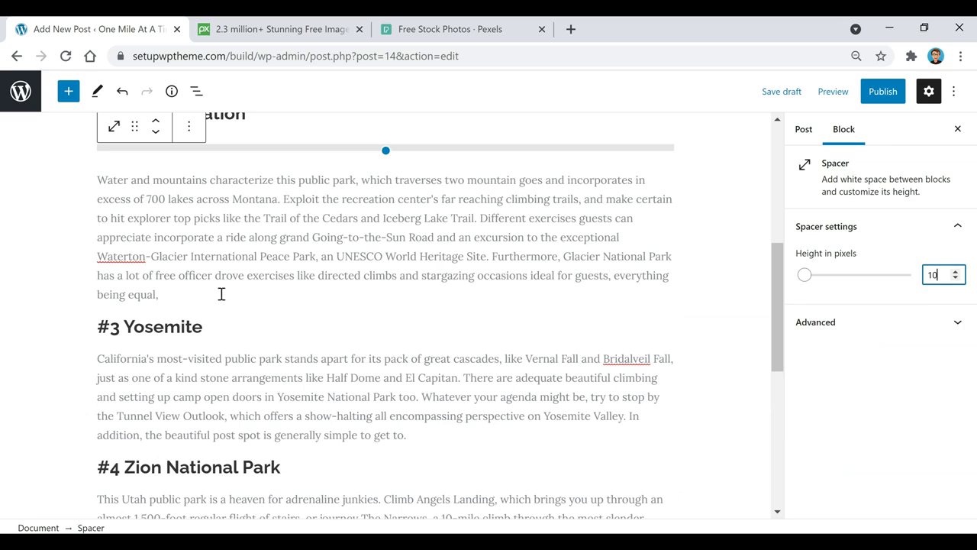
- Insert a spacer after the Glacier paragraph, before the "#3 Yosemite" heading, and set its height to 25 pixels
{"action": "left_click", "coordinate": [221, 294]}
{"action": "key", "text": "Return"}
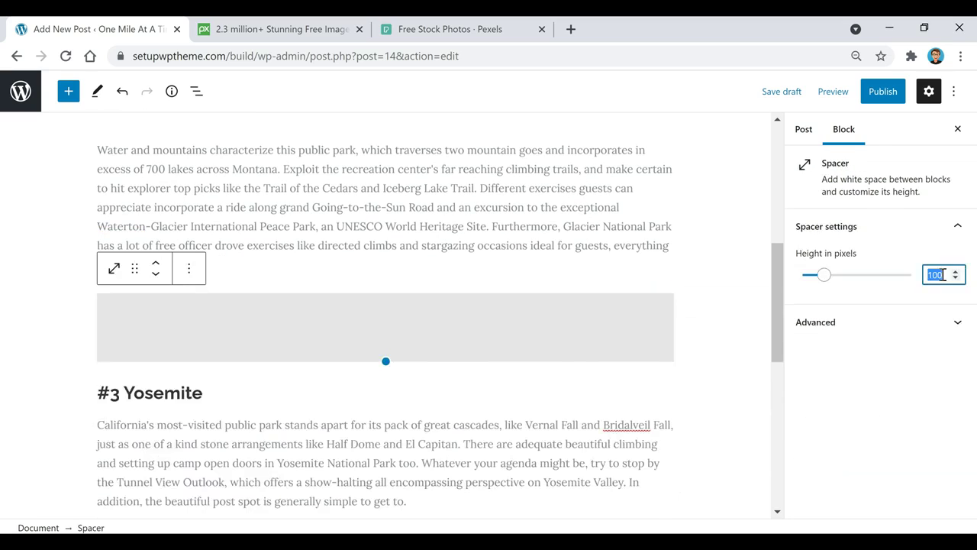
{"action": "type", "text": "25"}
{"action": "left_click", "coordinate": [540, 237]}
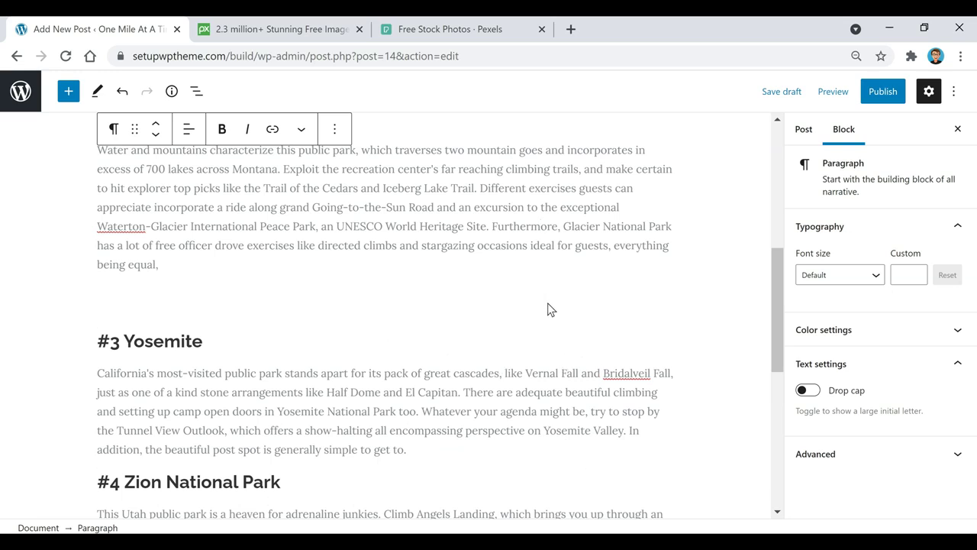
- Review the spacing and paragraph breaks of the park sections from "#5 Grand Canyon" back up to the post title
{"action": "scroll", "coordinate": [377, 314], "scroll_direction": "down", "scroll_amount": 7}
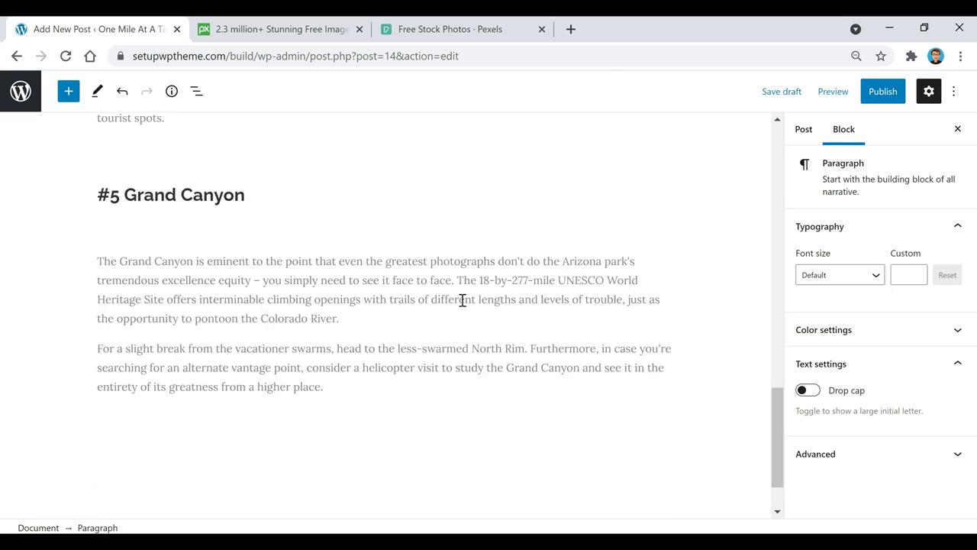
{"action": "scroll", "coordinate": [481, 370], "scroll_direction": "up", "scroll_amount": 5}
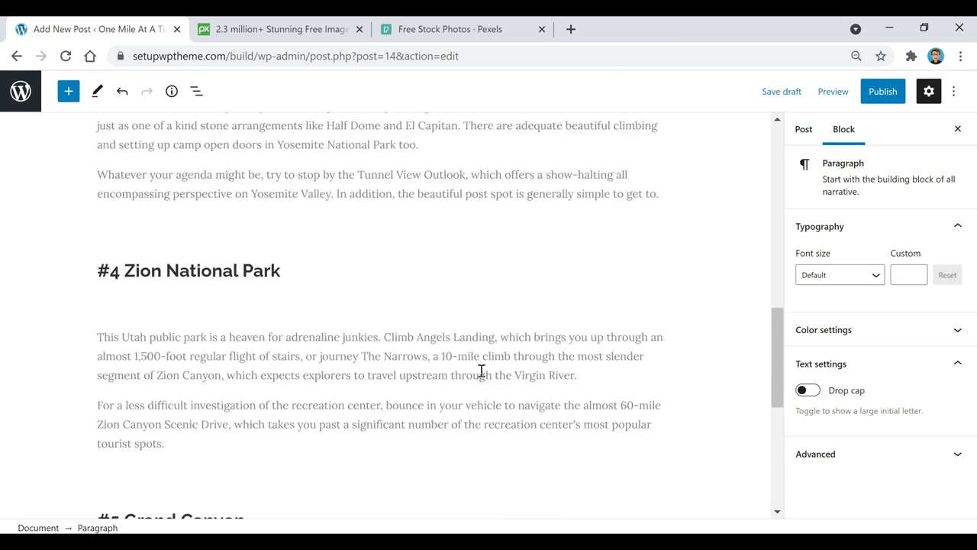
{"action": "scroll", "coordinate": [479, 374], "scroll_direction": "up", "scroll_amount": 6}
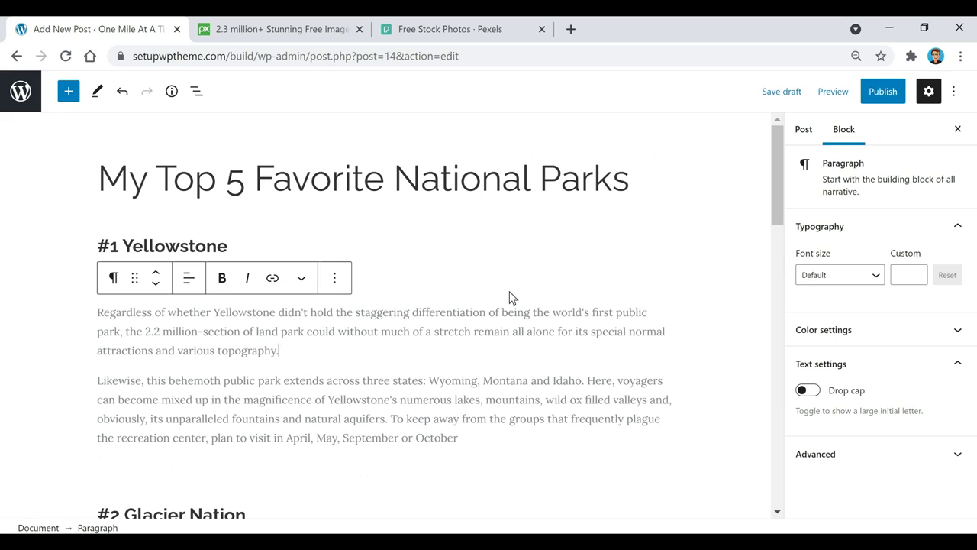
- Save the post draft, look at the Pixabay and Pexels stock photo sites, and return to the post editor
{"action": "left_click", "coordinate": [783, 93]}
{"action": "left_click", "coordinate": [290, 34]}
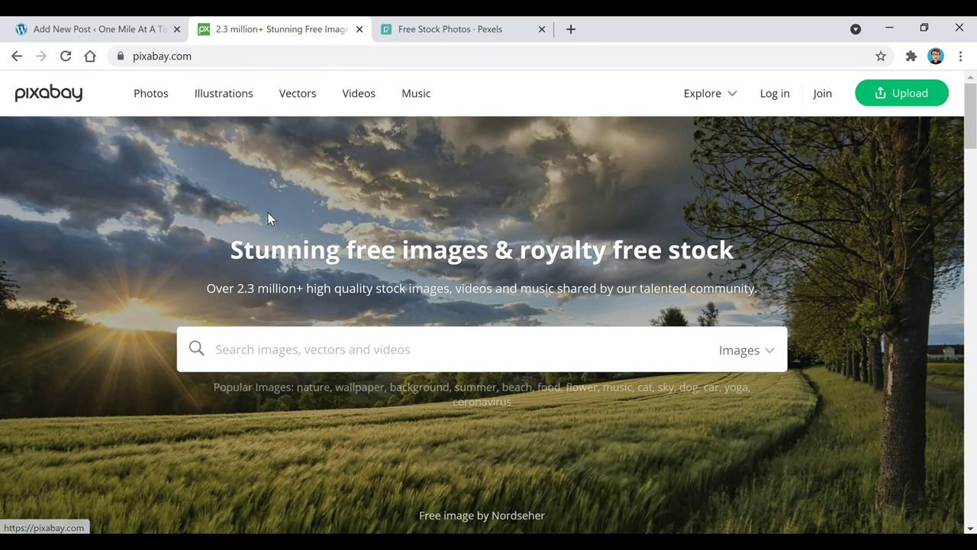
{"action": "left_click", "coordinate": [456, 32]}
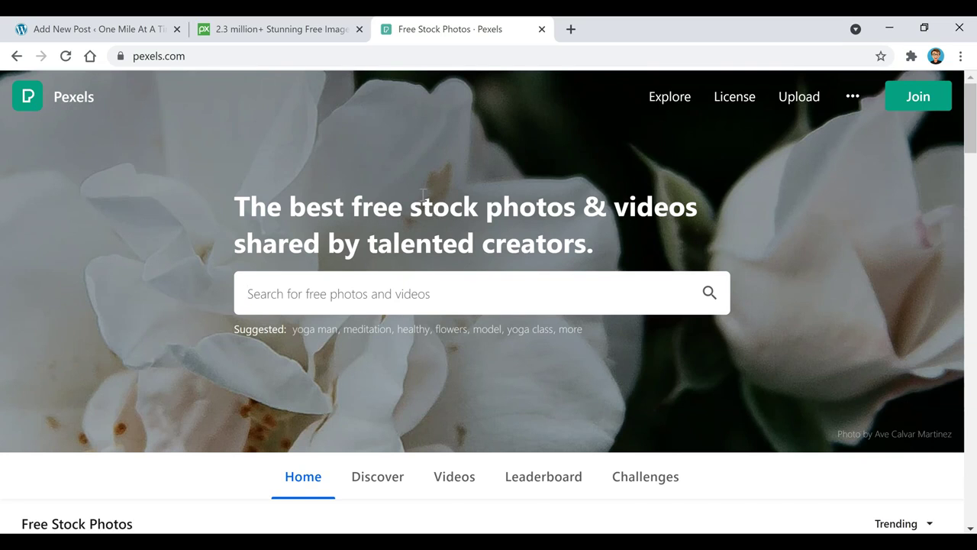
{"action": "left_click", "coordinate": [124, 35]}
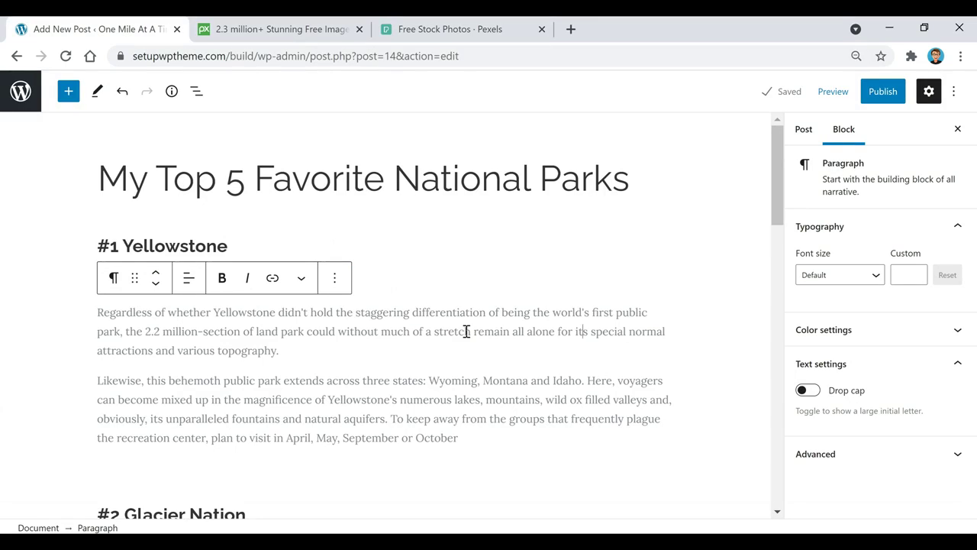
- Insert an Image block after the last Yellowstone paragraph, before the "#2 Glacier Nation" heading, and check its media library option
{"action": "scroll", "coordinate": [501, 323], "scroll_direction": "down", "scroll_amount": 1}
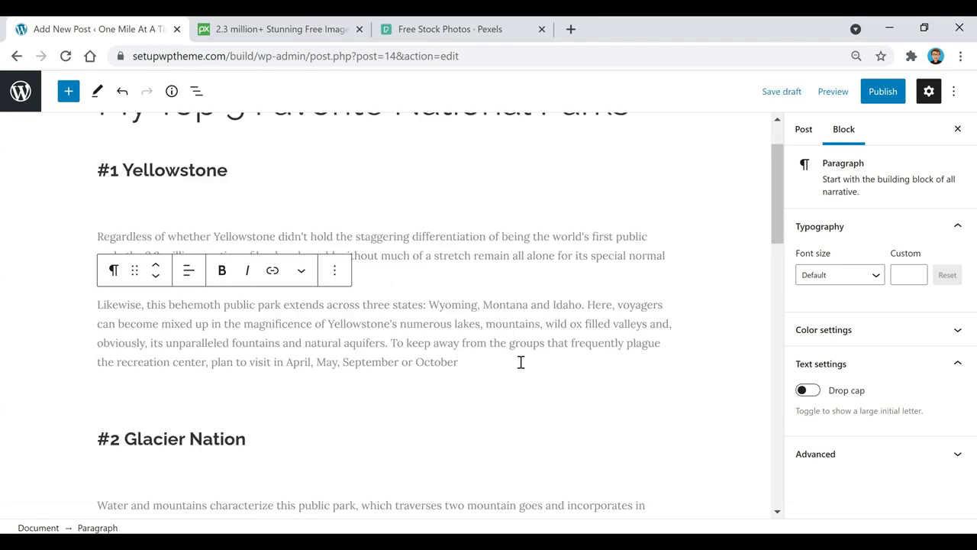
{"action": "key", "text": "Return"}
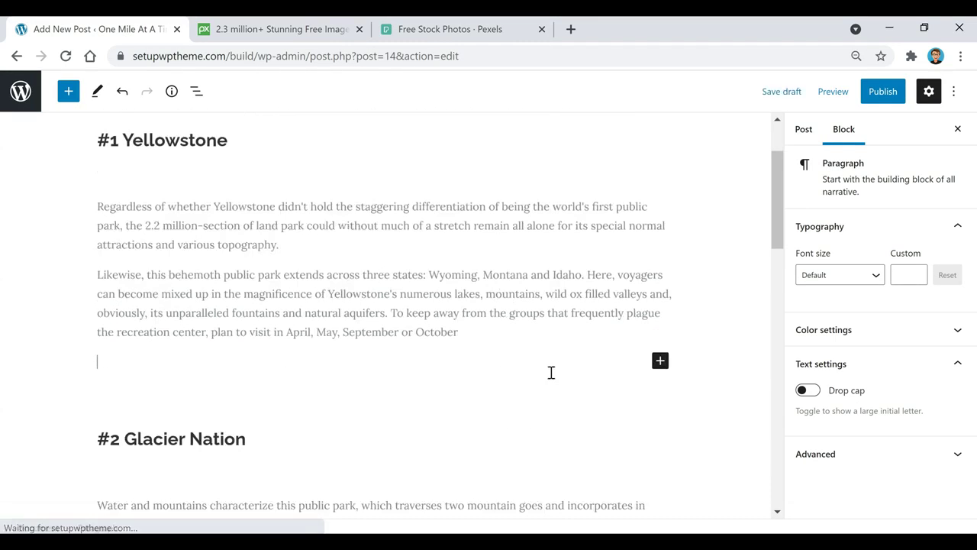
{"action": "left_click", "coordinate": [658, 364]}
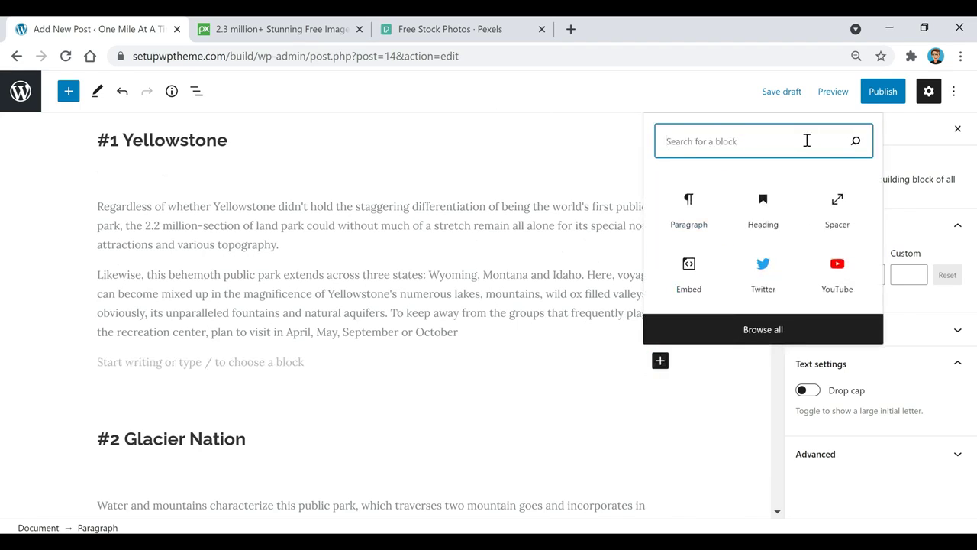
{"action": "type", "text": "image"}
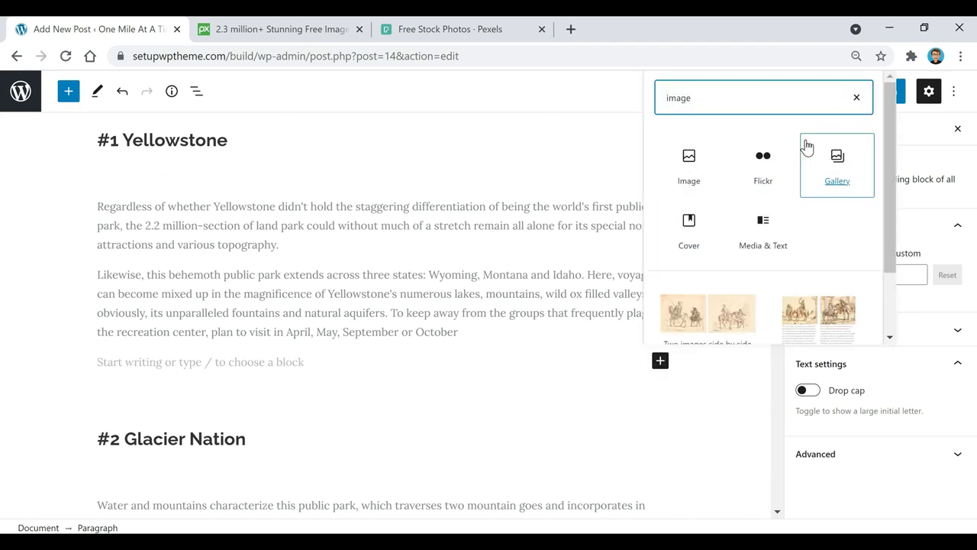
{"action": "left_click", "coordinate": [689, 160]}
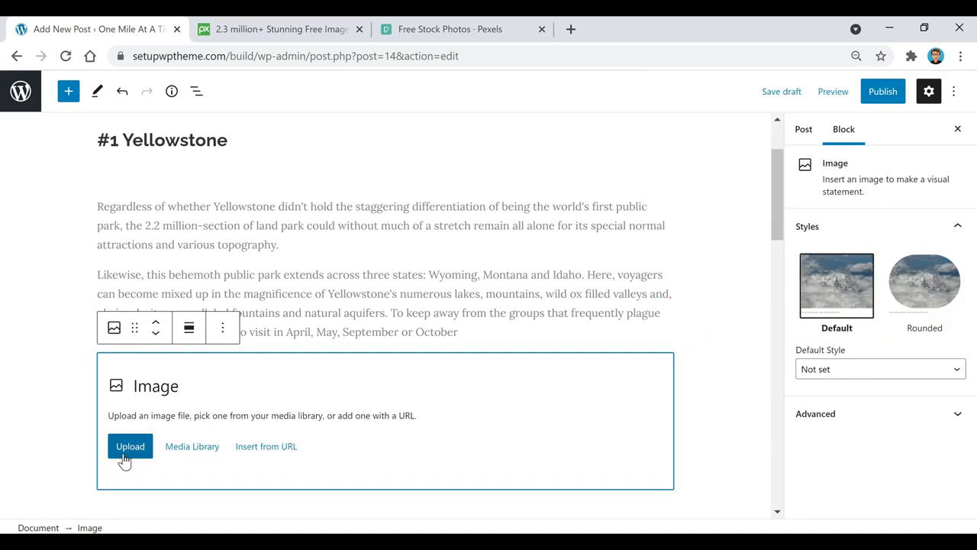
{"action": "left_click", "coordinate": [201, 455]}
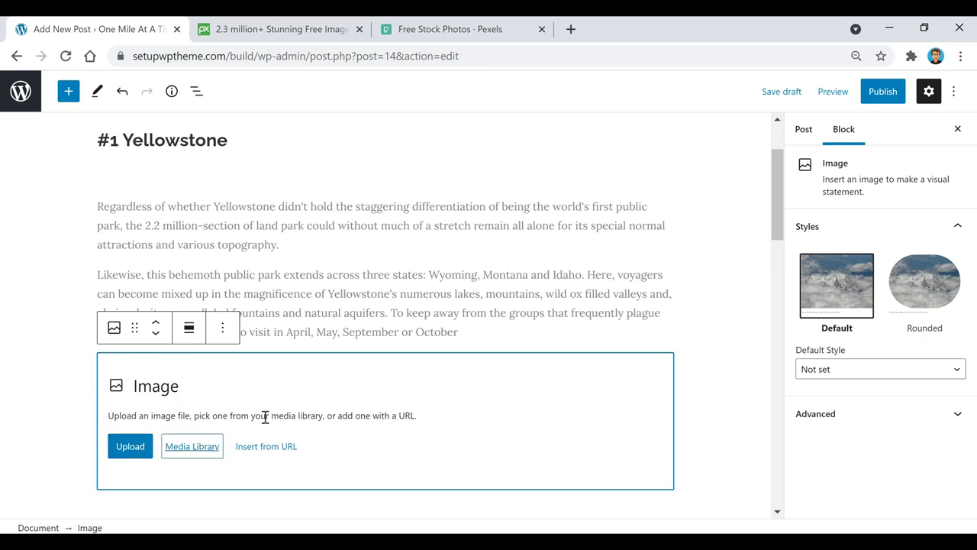
- Open the WordPress admin in a separate browser tab and go to its Media Library
{"action": "right_click", "coordinate": [21, 88]}
{"action": "left_click", "coordinate": [52, 97]}
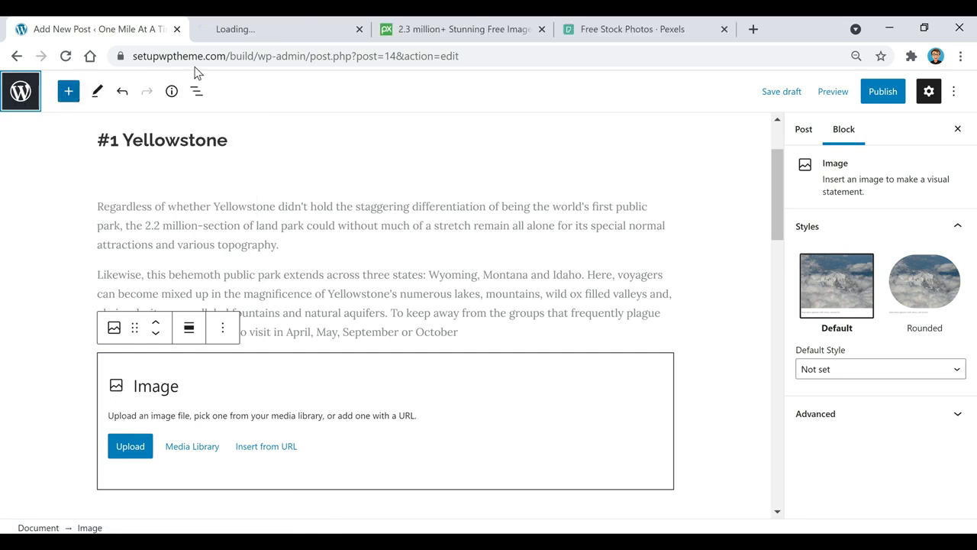
{"action": "left_click", "coordinate": [262, 31]}
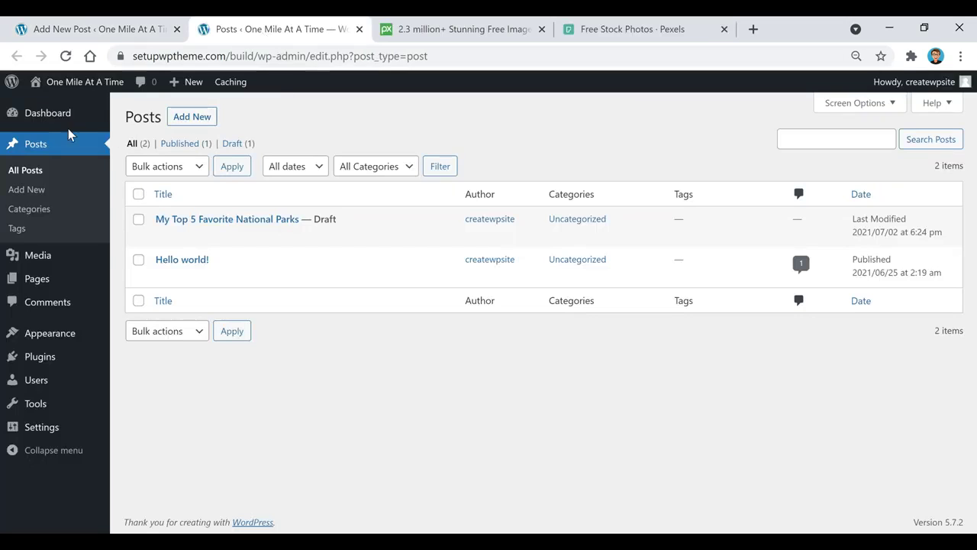
{"action": "mouse_move", "coordinate": [37, 255]}
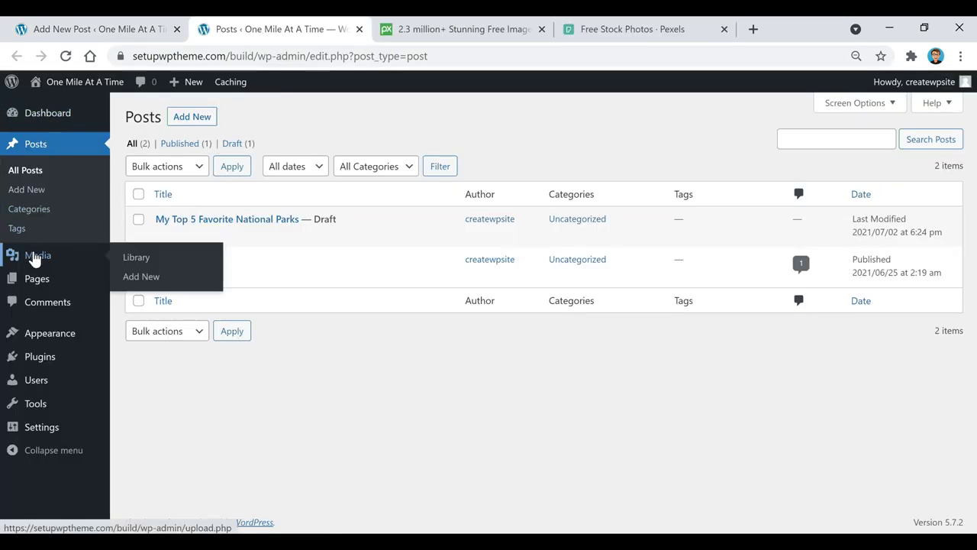
{"action": "left_click", "coordinate": [137, 262]}
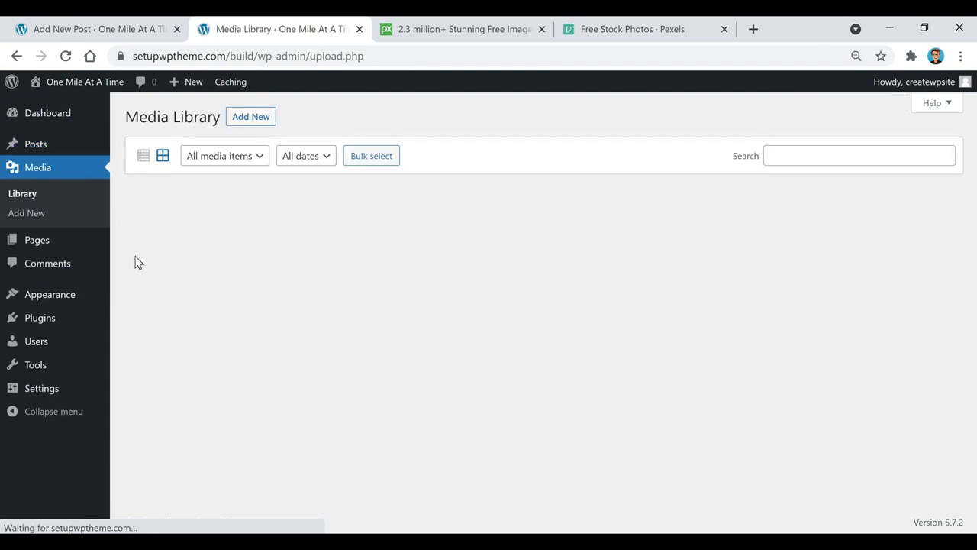
- Upload the grand canyon, zion national park, yosemite, glacier nation and yellowstone images from the Downloads folder to the Media Library
{"action": "left_click", "coordinate": [251, 118]}
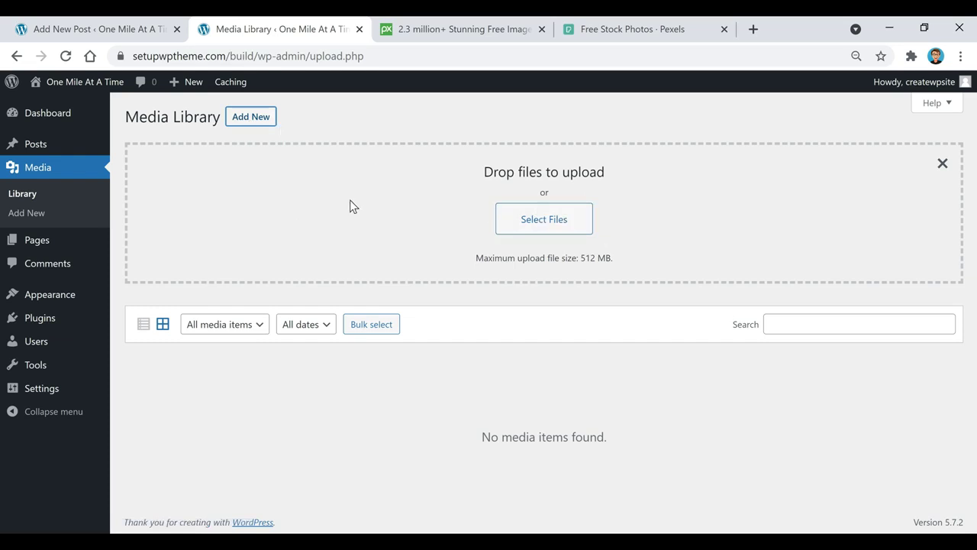
{"action": "left_click", "coordinate": [537, 219]}
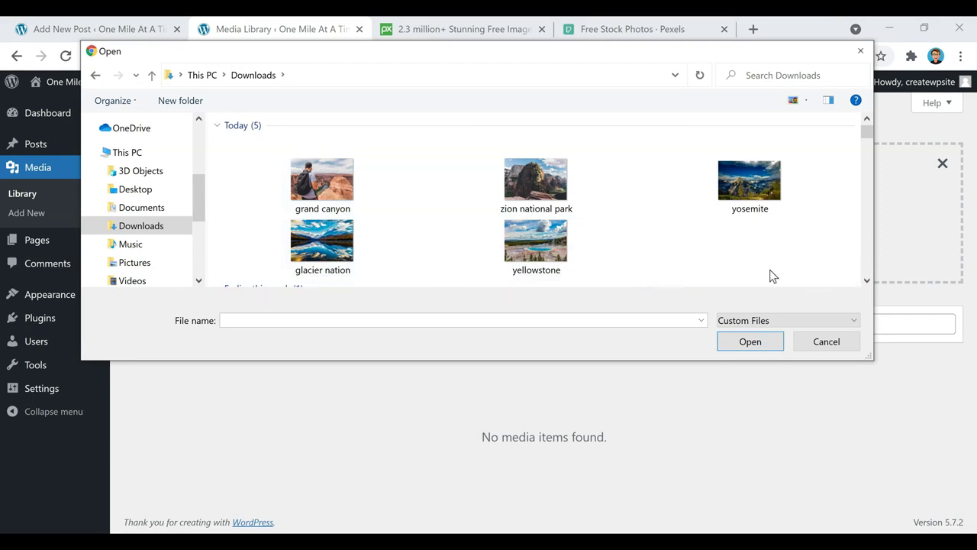
{"action": "left_click_drag", "start_coordinate": [822, 271], "coordinate": [291, 182]}
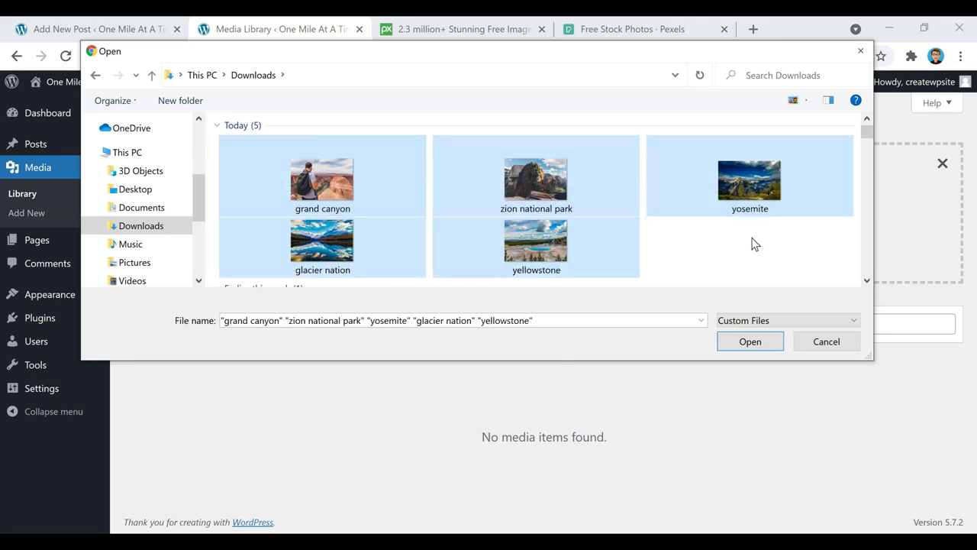
{"action": "left_click", "coordinate": [752, 347]}
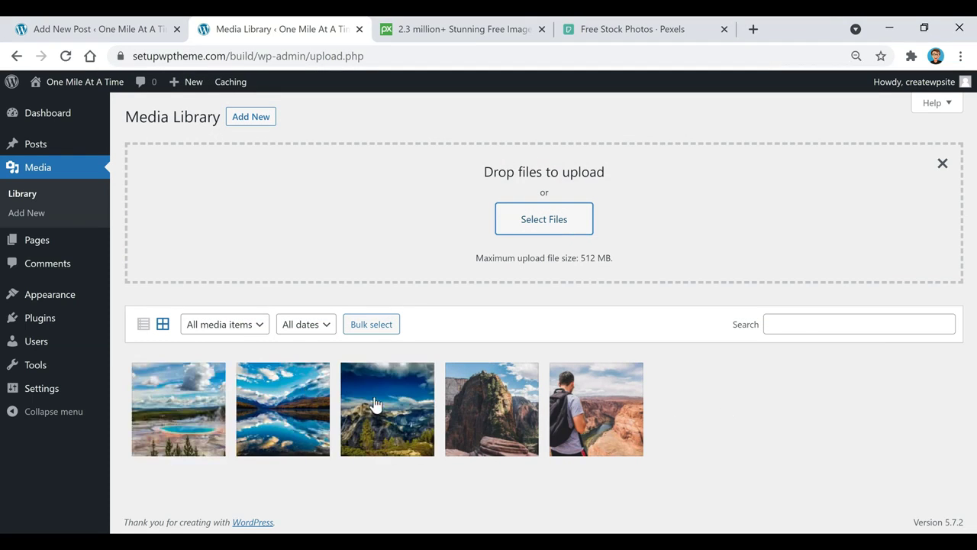
- Return to the national parks post, save its draft and reload the editor page
{"action": "left_click", "coordinate": [115, 30]}
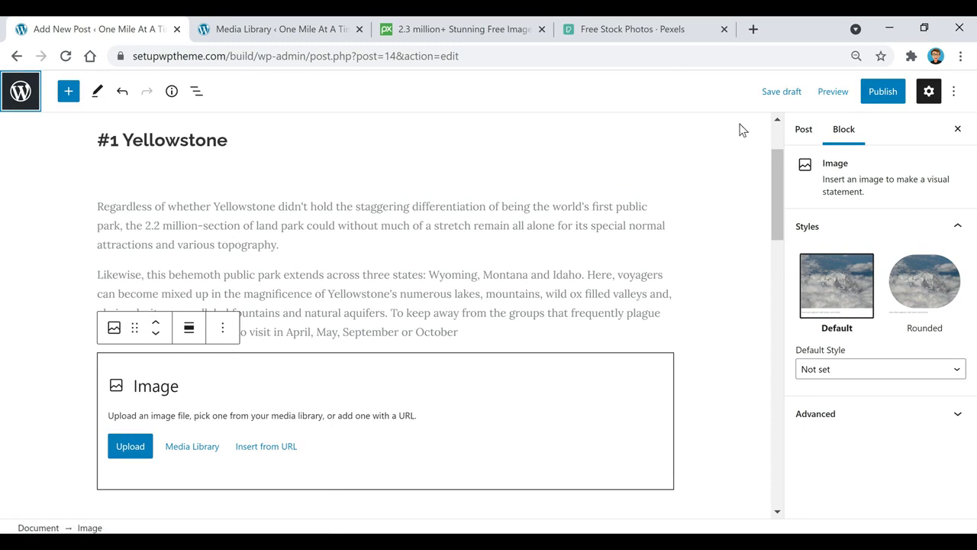
{"action": "left_click", "coordinate": [786, 92]}
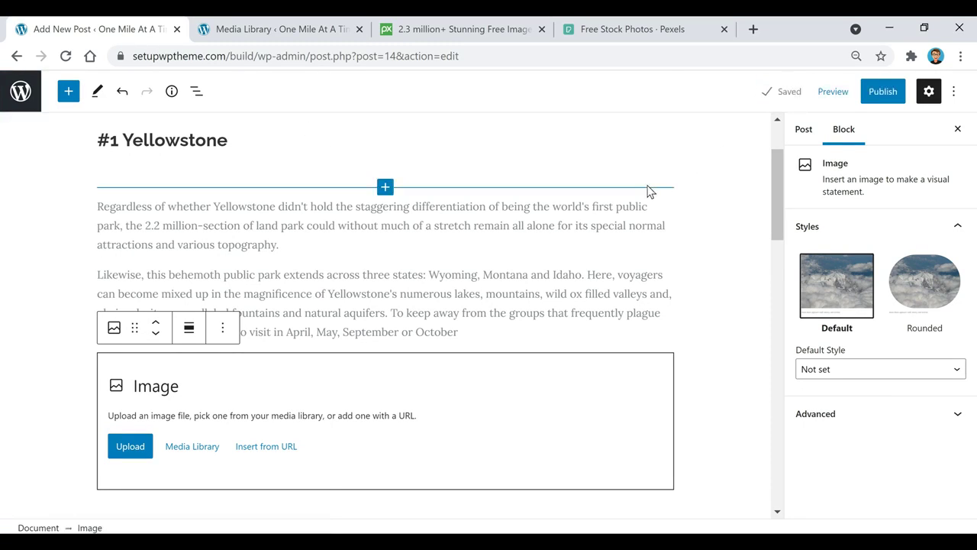
{"action": "left_click", "coordinate": [65, 56]}
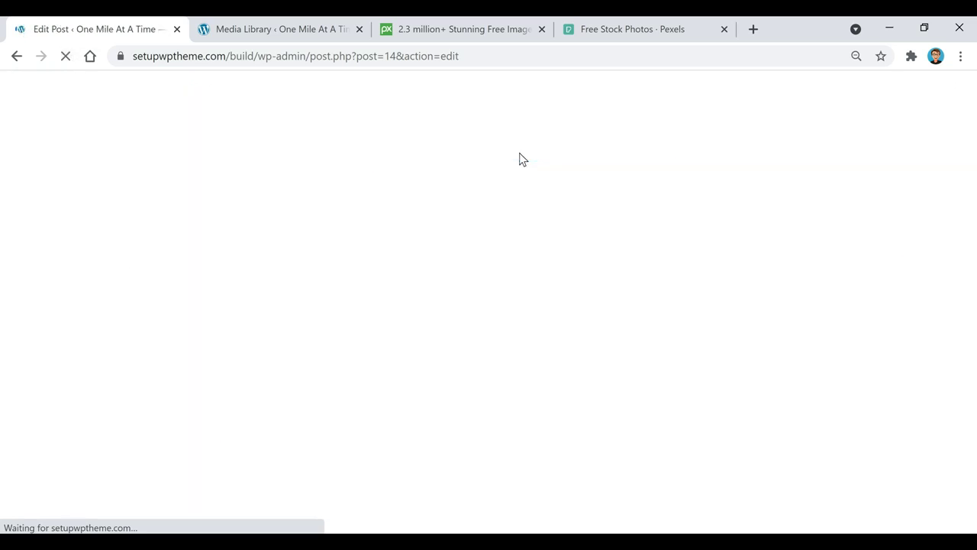
- Fill the Image block below the Yellowstone text with yosemite.jpg from the media library
{"action": "scroll", "coordinate": [427, 263], "scroll_direction": "down", "scroll_amount": 2}
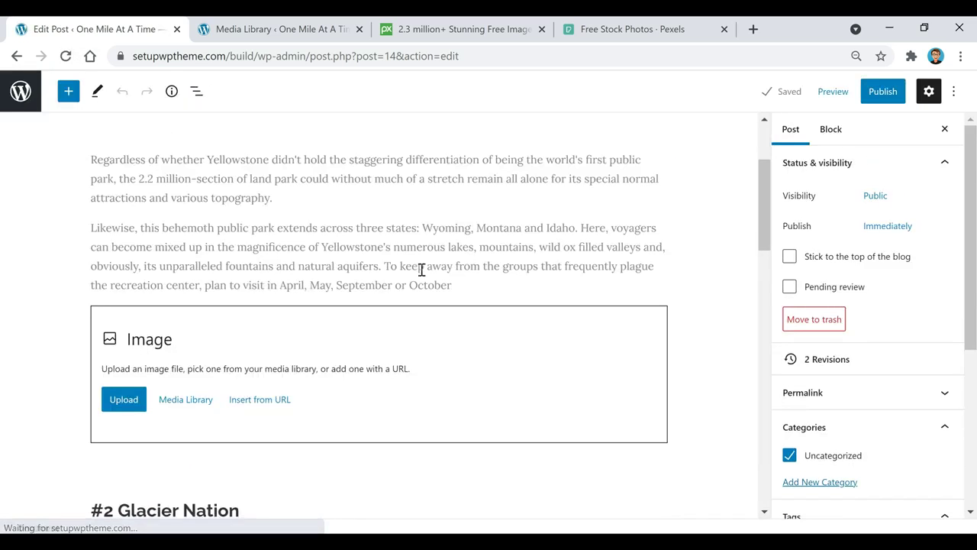
{"action": "left_click", "coordinate": [193, 409]}
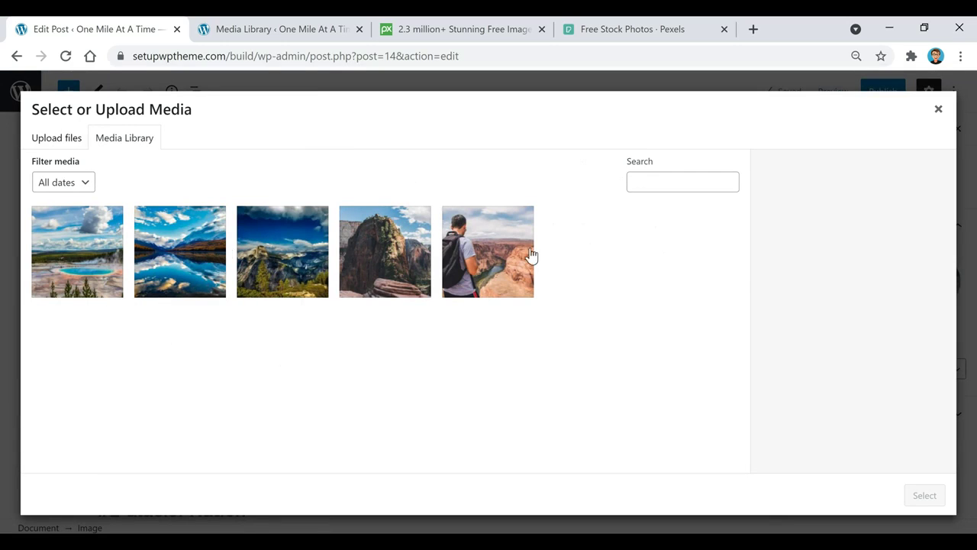
{"action": "left_click", "coordinate": [285, 275]}
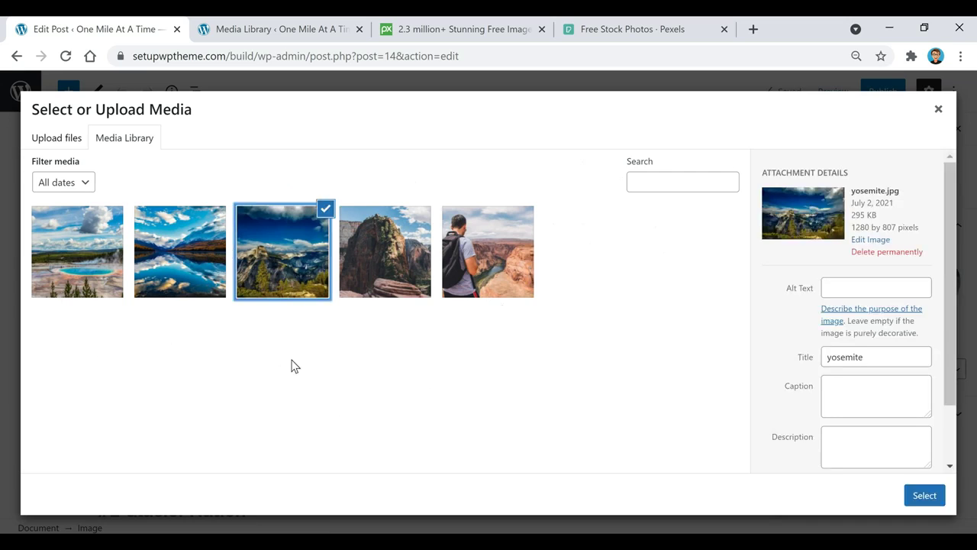
{"action": "left_click", "coordinate": [925, 502]}
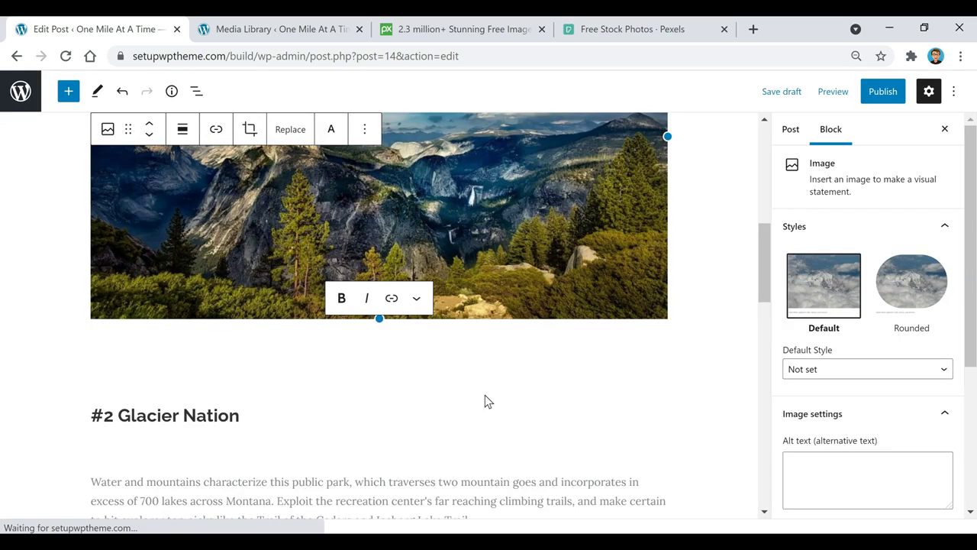
- Compare the 50% and 100% sizes for the inserted image and set its dimensions to 75%
{"action": "scroll", "coordinate": [475, 401], "scroll_direction": "up", "scroll_amount": 1}
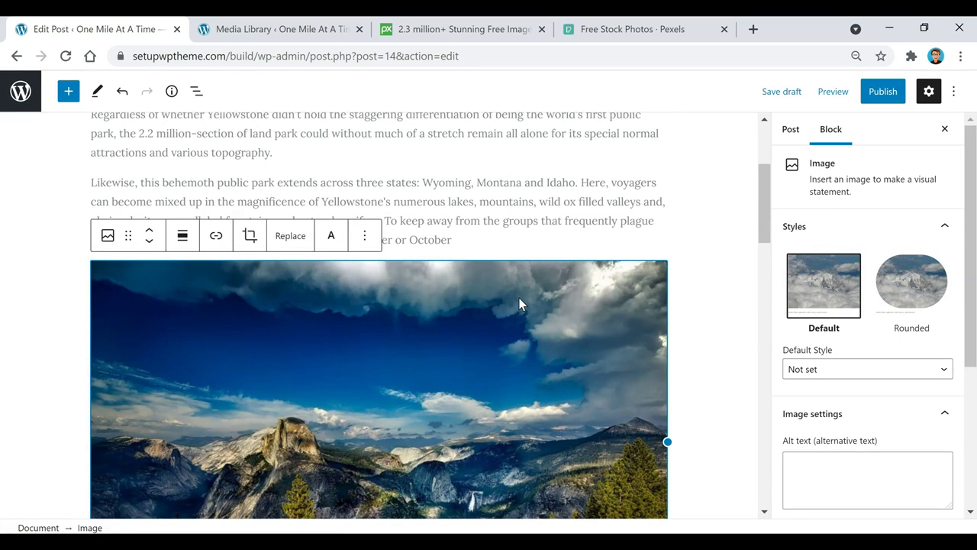
{"action": "scroll", "coordinate": [854, 200], "scroll_direction": "down", "scroll_amount": 3}
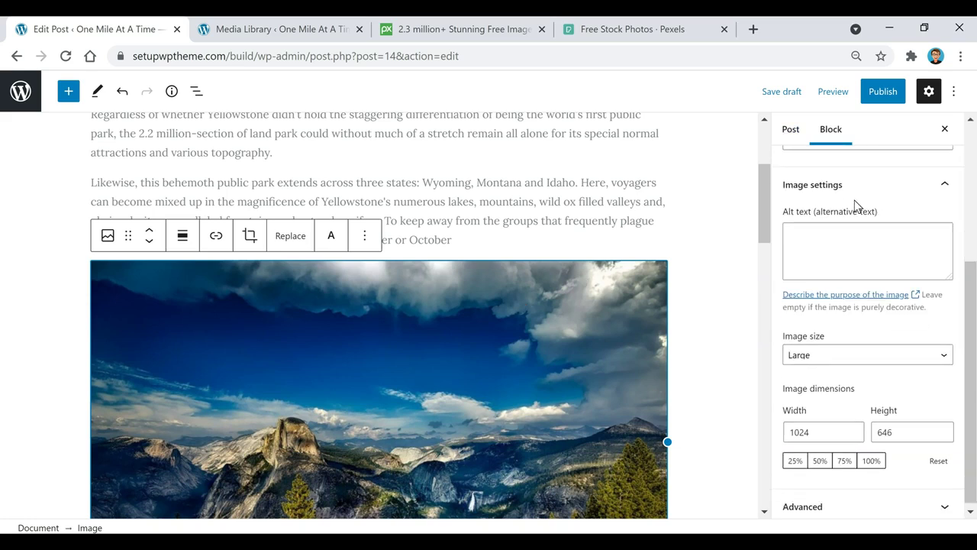
{"action": "left_click", "coordinate": [818, 458]}
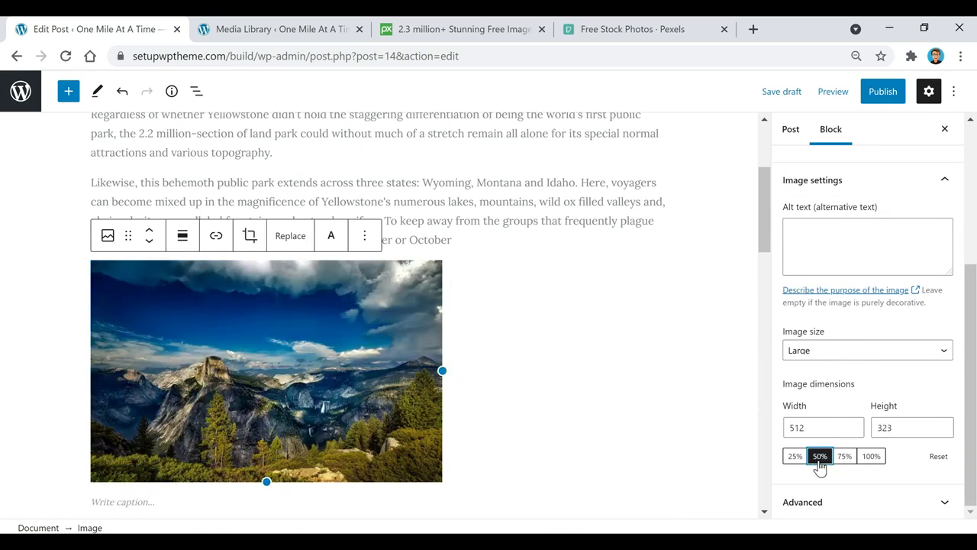
{"action": "left_click", "coordinate": [846, 460]}
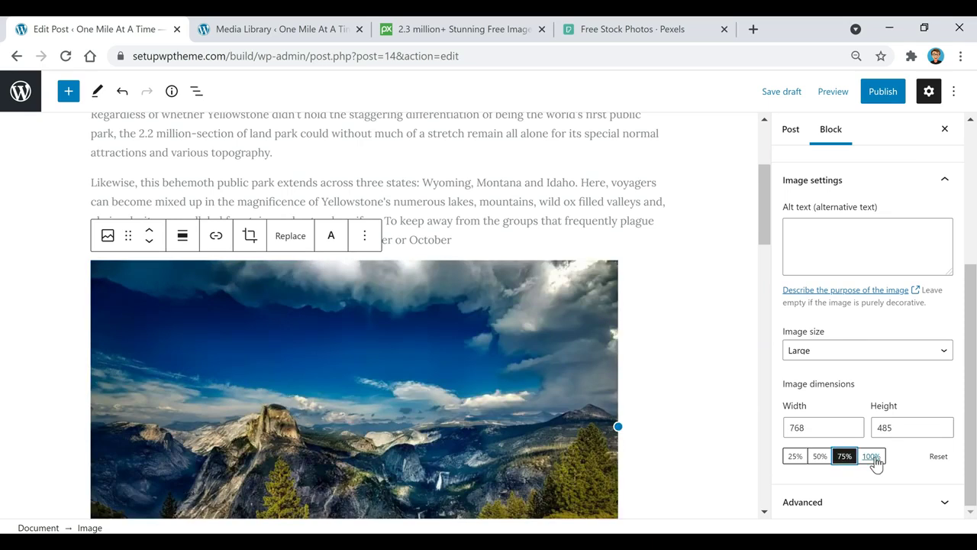
{"action": "left_click", "coordinate": [874, 460]}
{"action": "left_click", "coordinate": [820, 457]}
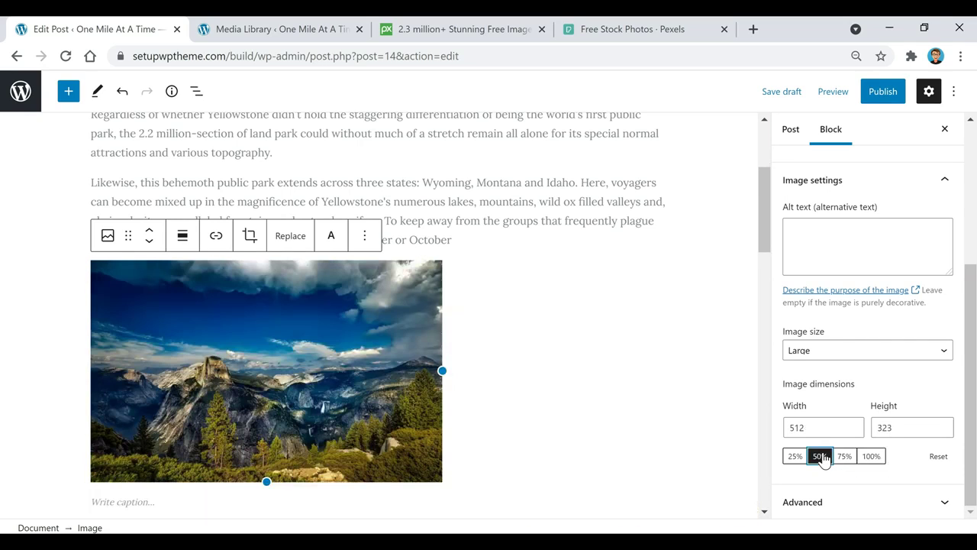
{"action": "left_click", "coordinate": [848, 460]}
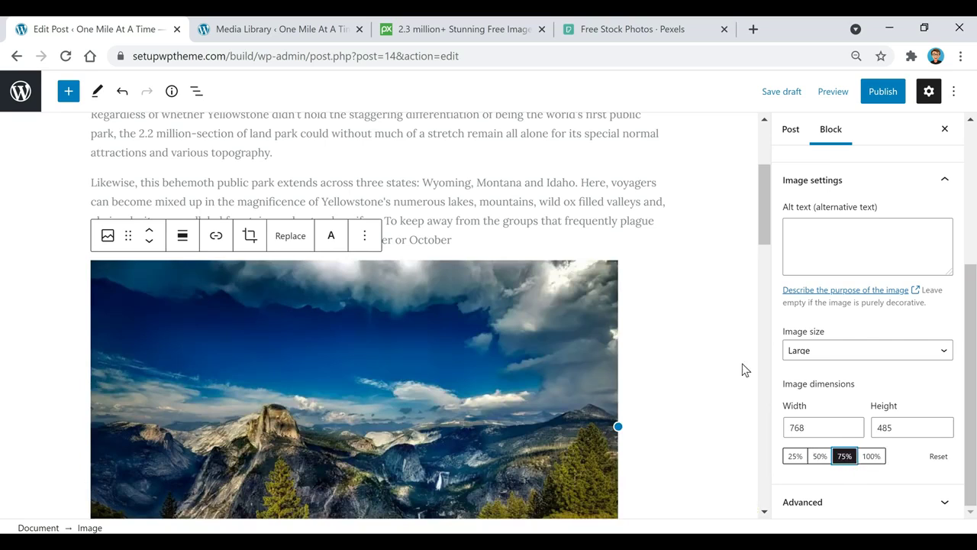
- Set the alternative text of the image in the Yellowstone section to "yellowstone"
{"action": "left_click", "coordinate": [833, 252]}
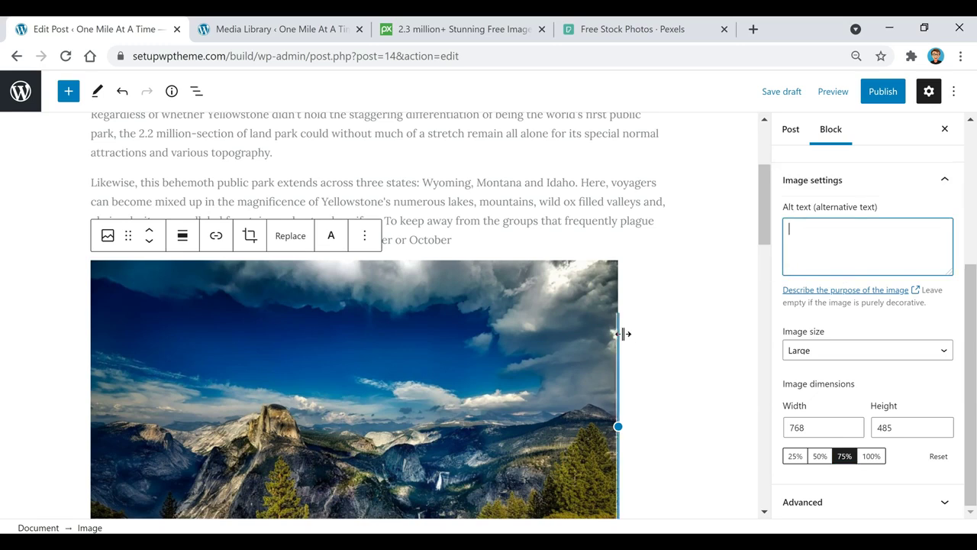
{"action": "scroll", "coordinate": [623, 333], "scroll_direction": "up", "scroll_amount": 2}
{"action": "scroll", "coordinate": [656, 251], "scroll_direction": "down", "scroll_amount": 1}
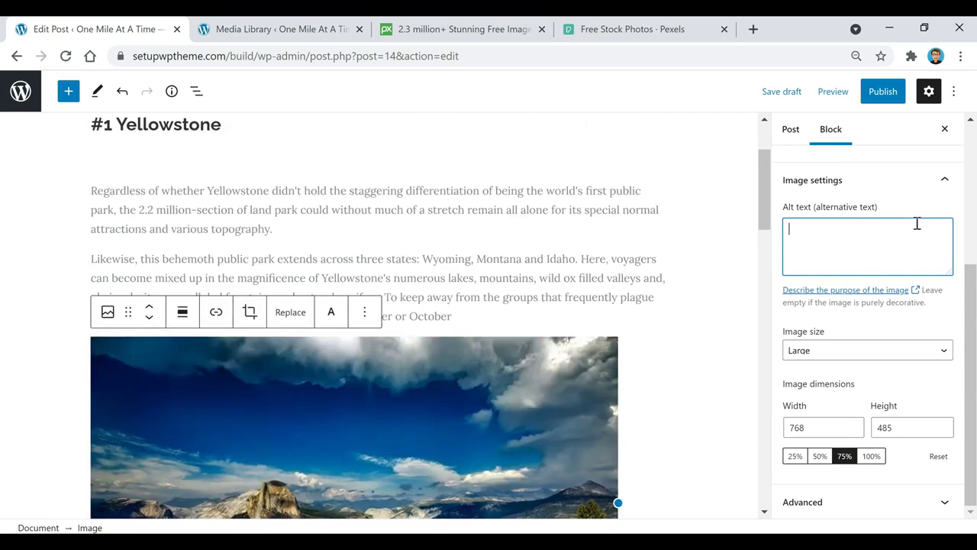
{"action": "type", "text": "yellowstone"}
- Try the Rounded style on the Yellowstone section's image and switch it back to the Default style
{"action": "scroll", "coordinate": [901, 291], "scroll_direction": "up", "scroll_amount": 2}
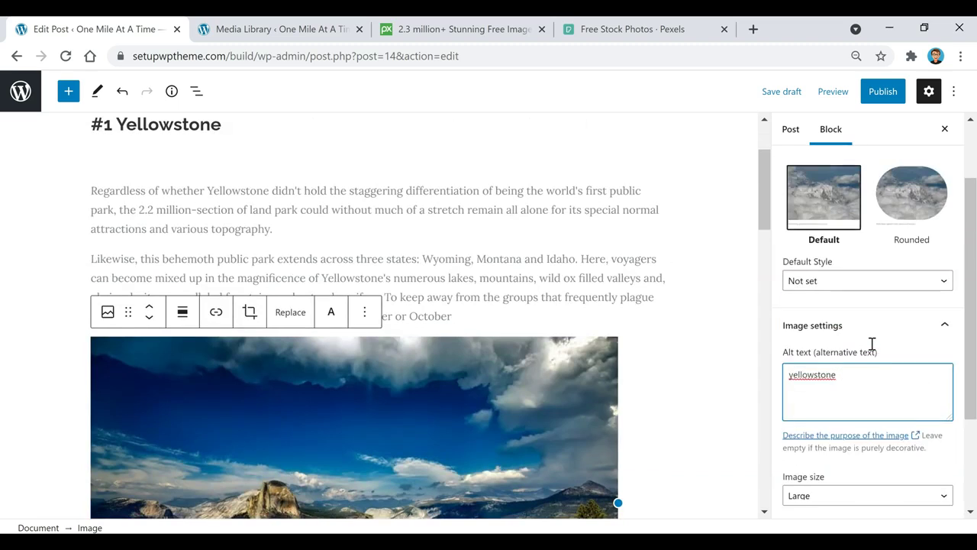
{"action": "left_click", "coordinate": [905, 205]}
{"action": "scroll", "coordinate": [606, 273], "scroll_direction": "down", "scroll_amount": 2}
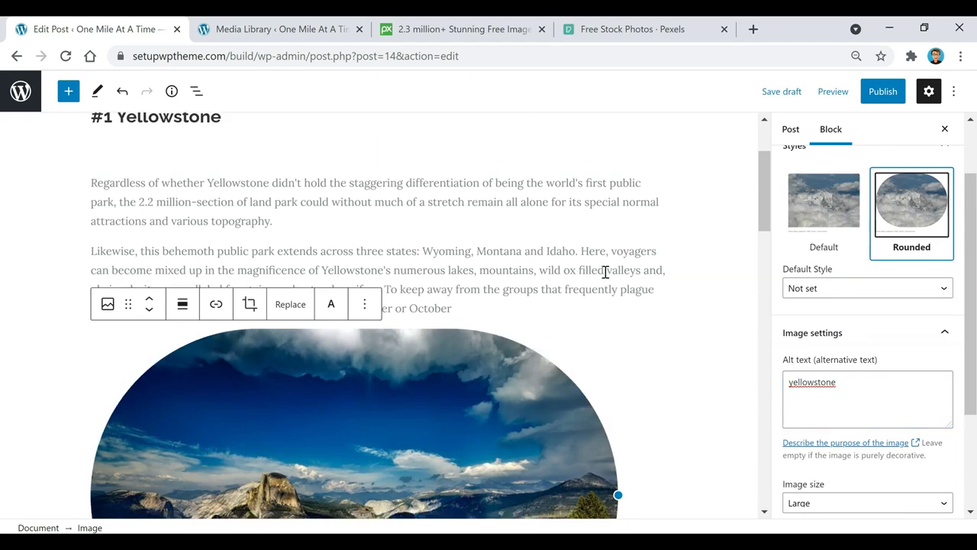
{"action": "scroll", "coordinate": [606, 273], "scroll_direction": "up", "scroll_amount": 2}
{"action": "left_click", "coordinate": [814, 202]}
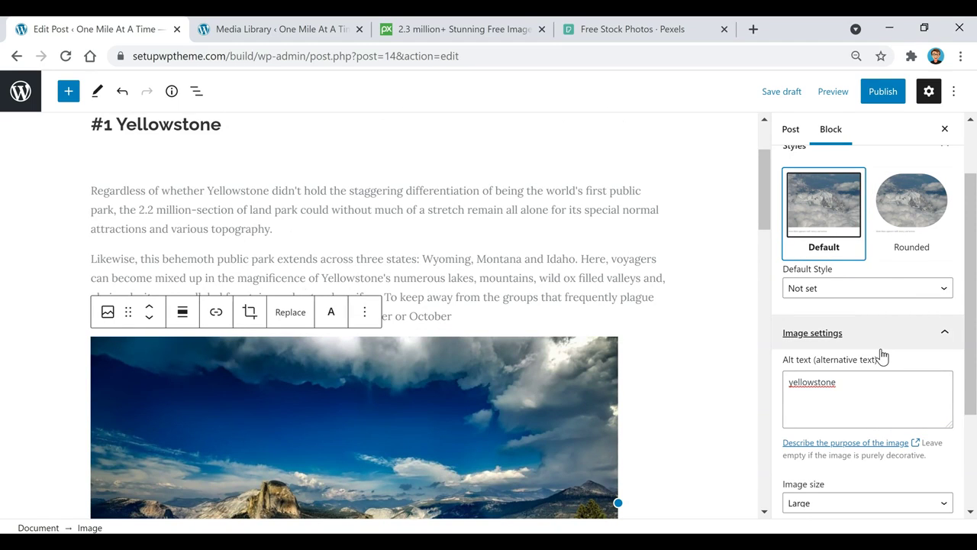
- Insert a Spacer block between the Yellowstone text and its image and set its height to 10 pixels
{"action": "left_click", "coordinate": [486, 316]}
{"action": "key", "text": "Return"}
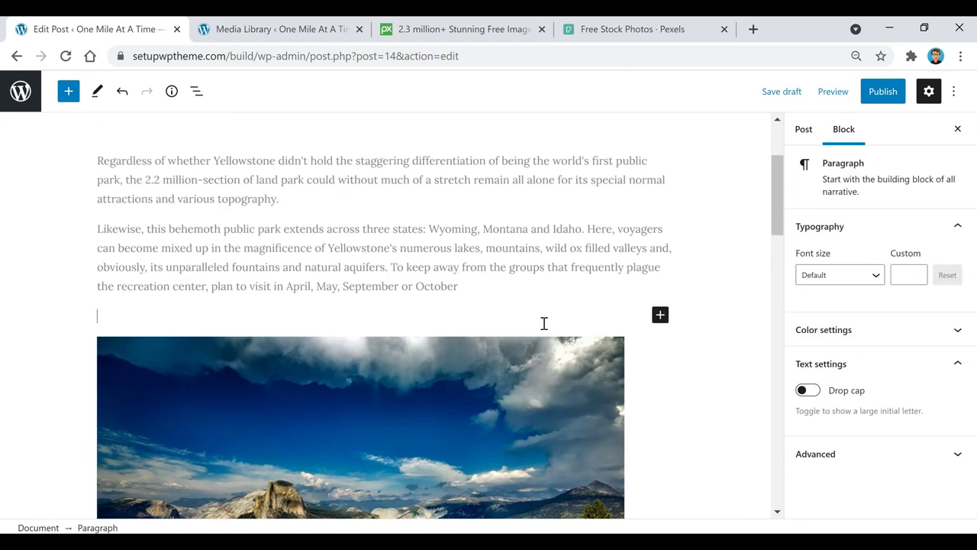
{"action": "left_click", "coordinate": [660, 314]}
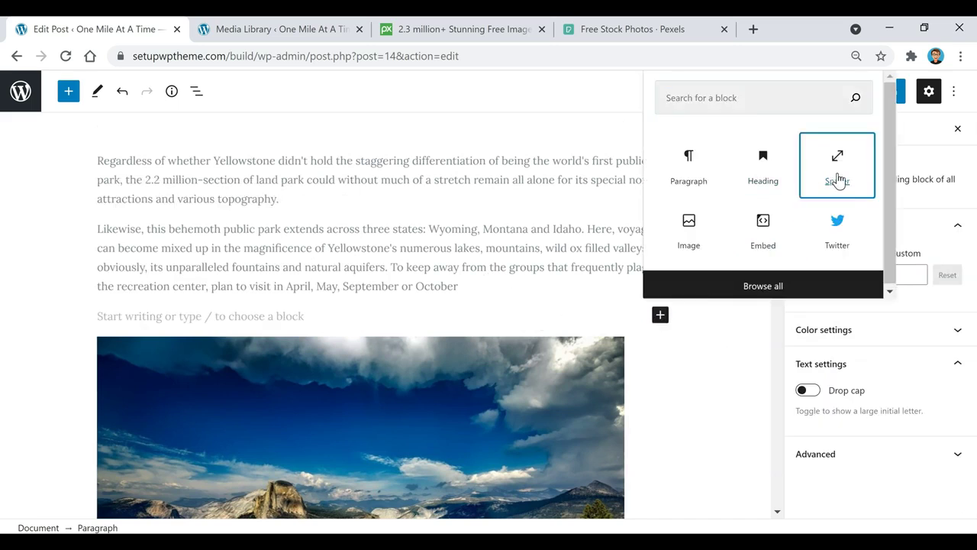
{"action": "left_click", "coordinate": [835, 156]}
{"action": "left_click", "coordinate": [942, 275]}
{"action": "key", "text": "BackSpace"}
{"action": "key", "text": "BackSpace"}
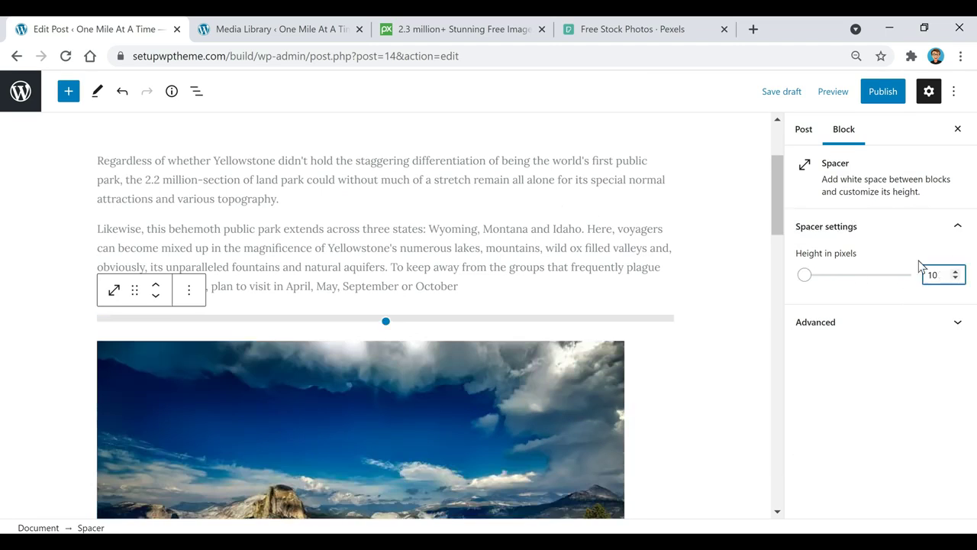
{"action": "left_click", "coordinate": [584, 225]}
- Align the Yellowstone section's image to the center
{"action": "scroll", "coordinate": [565, 244], "scroll_direction": "down", "scroll_amount": 4}
{"action": "scroll", "coordinate": [497, 275], "scroll_direction": "up", "scroll_amount": 1}
{"action": "left_click", "coordinate": [500, 308]}
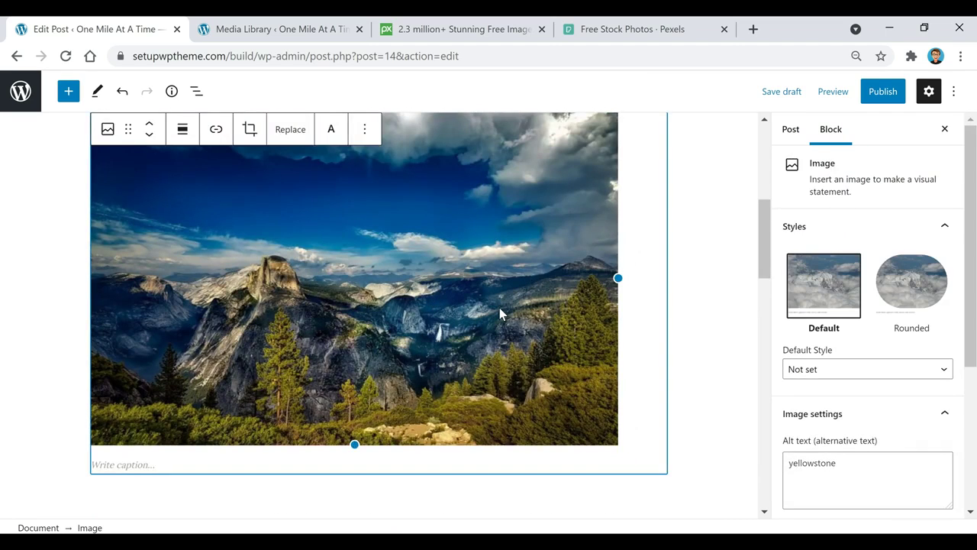
{"action": "scroll", "coordinate": [499, 307], "scroll_direction": "up", "scroll_amount": 2}
{"action": "left_click", "coordinate": [187, 167]}
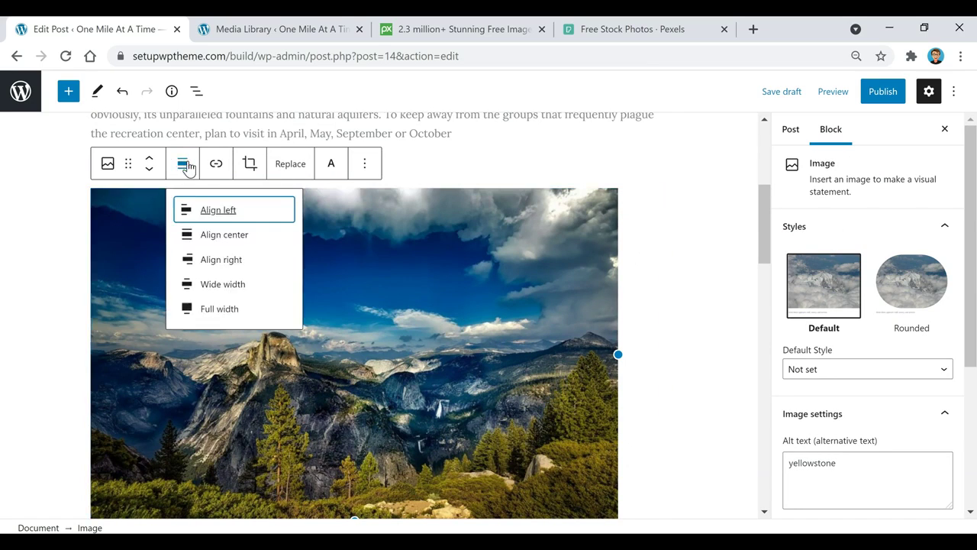
{"action": "left_click", "coordinate": [224, 235]}
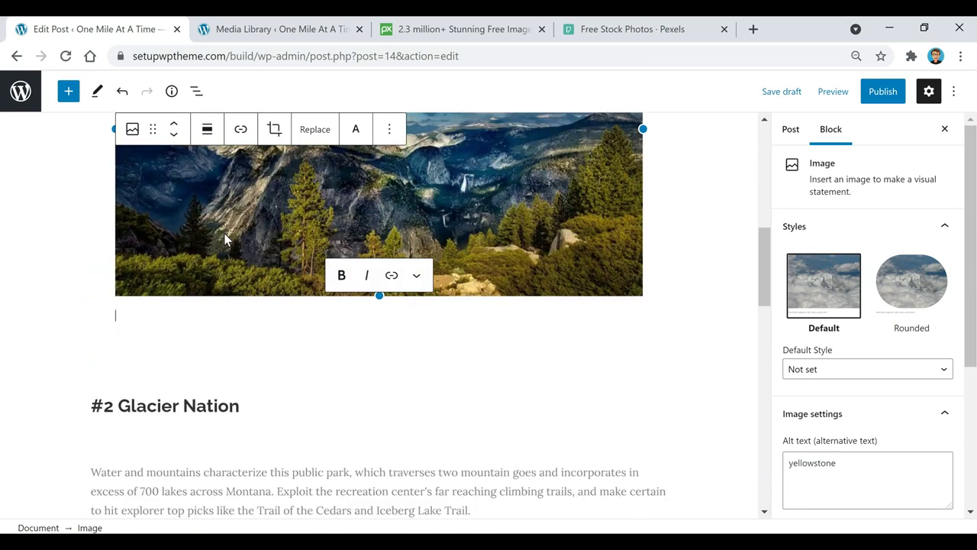
{"action": "scroll", "coordinate": [289, 329], "scroll_direction": "up", "scroll_amount": 3}
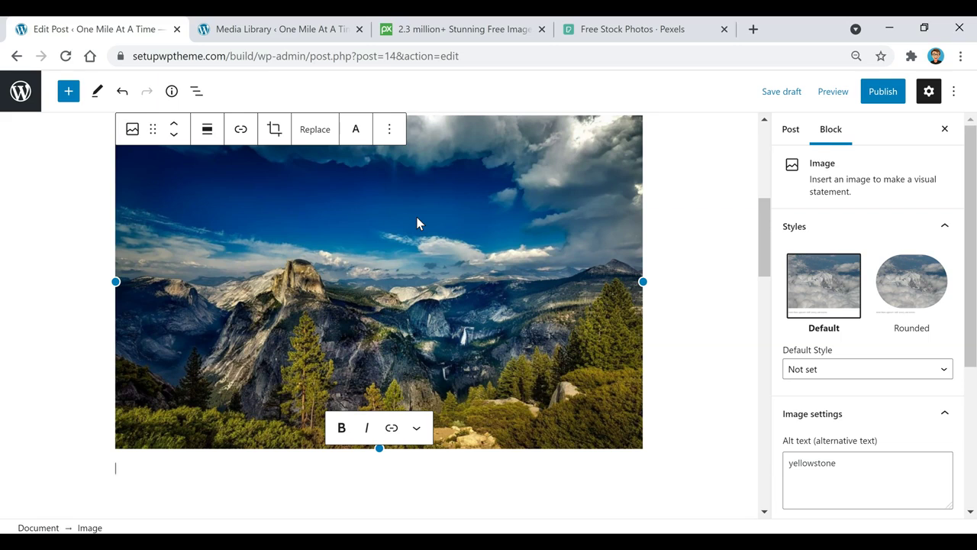
- Check the link options of the Yellowstone section's image and give the image the caption "Yellowstone"
{"action": "left_click", "coordinate": [376, 212]}
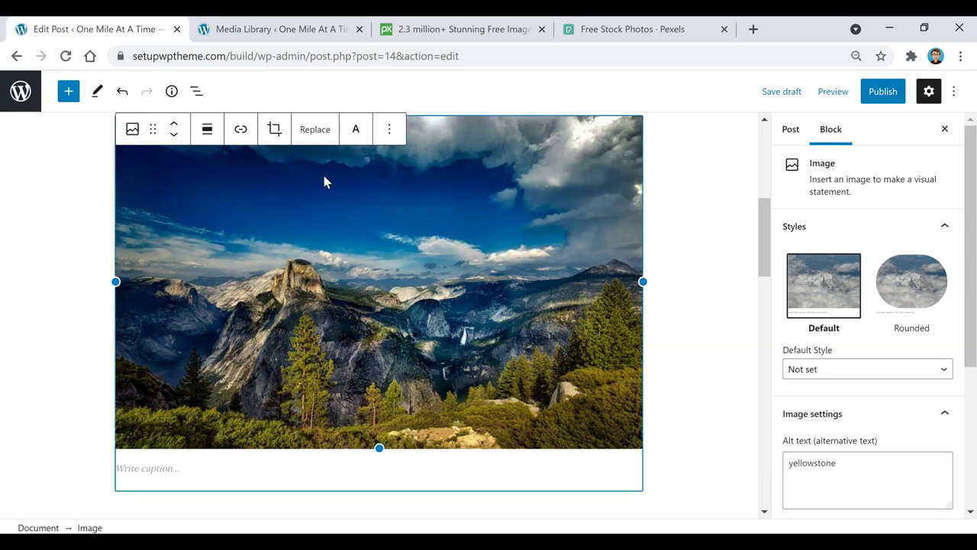
{"action": "left_click", "coordinate": [241, 130]}
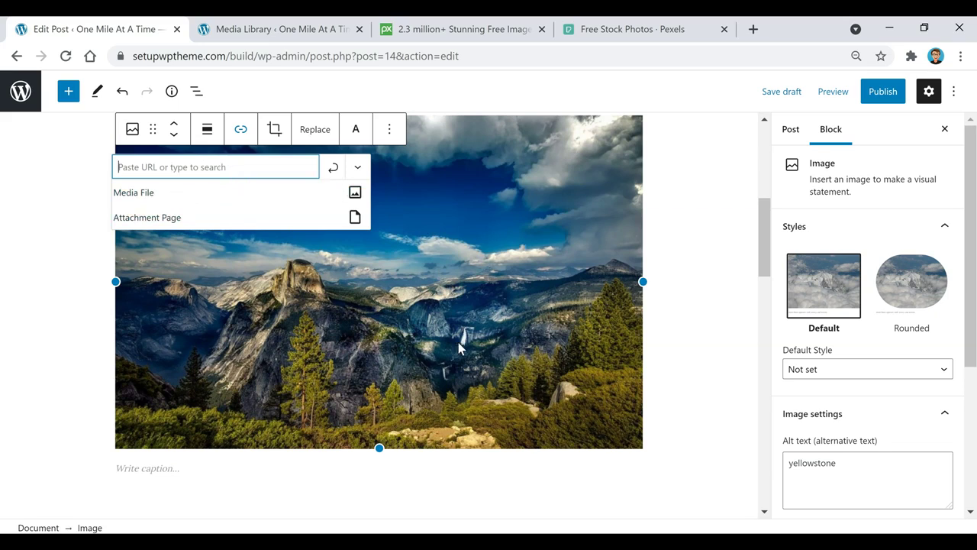
{"action": "left_click", "coordinate": [275, 474]}
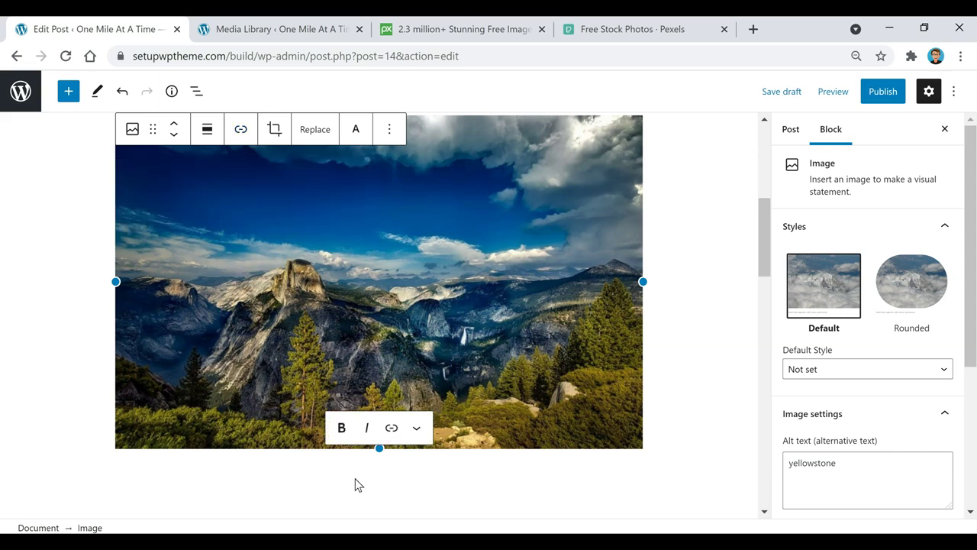
{"action": "type", "text": "Ye"}
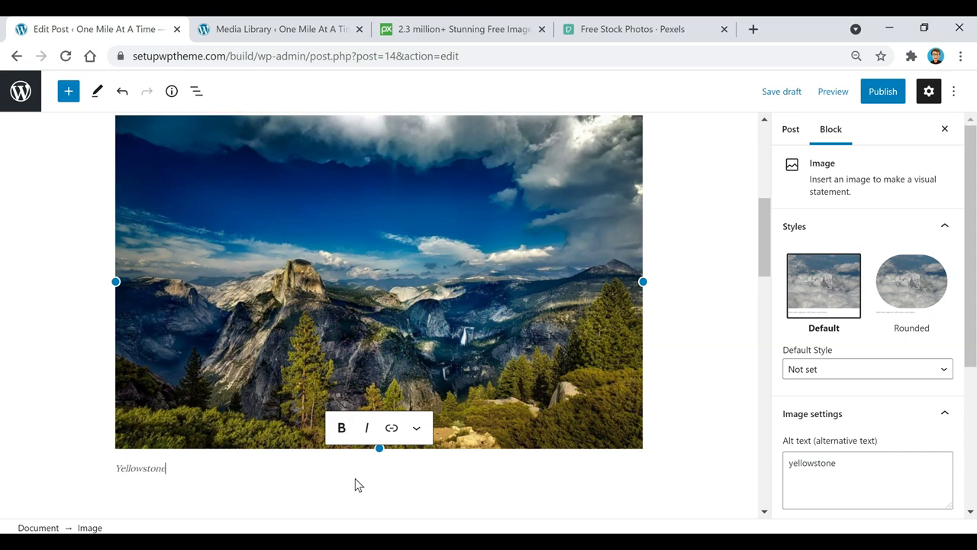
{"action": "type", "text": "llowstone"}
{"action": "left_click", "coordinate": [698, 218]}
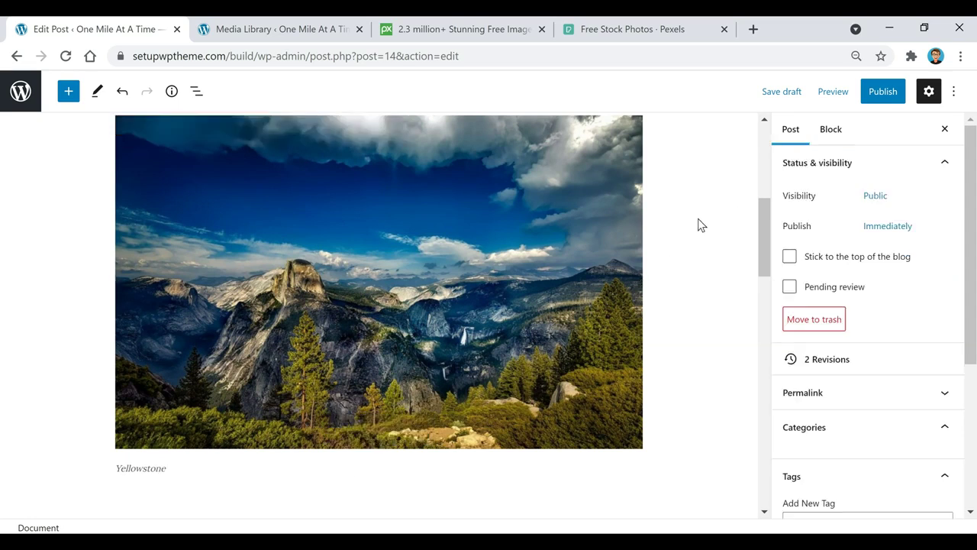
- Review the post's remaining park sections and images down to the Grand Canyon picture, and return to the title
{"action": "scroll", "coordinate": [554, 410], "scroll_direction": "down", "scroll_amount": 3}
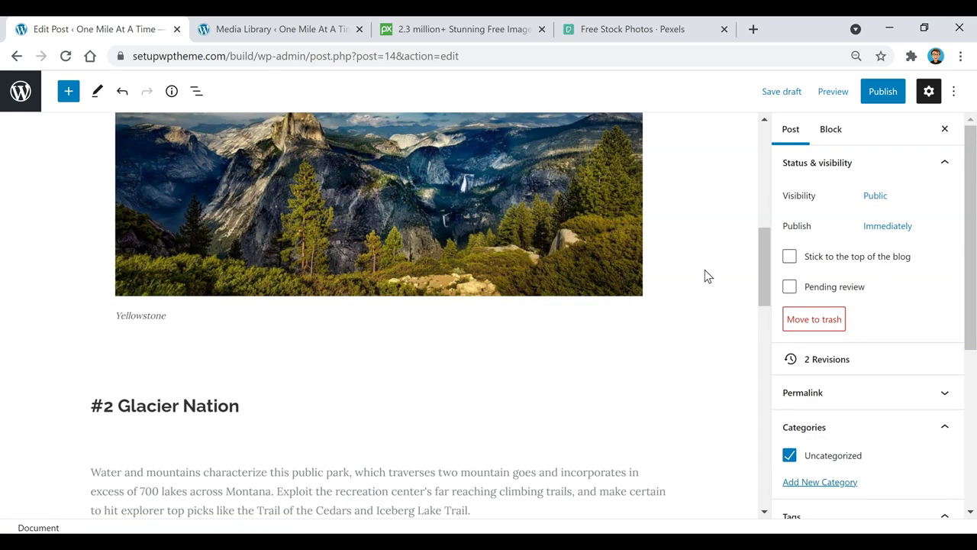
{"action": "scroll", "coordinate": [490, 221], "scroll_direction": "down", "scroll_amount": 1}
{"action": "scroll", "coordinate": [226, 227], "scroll_direction": "down", "scroll_amount": 1}
{"action": "scroll", "coordinate": [445, 260], "scroll_direction": "down", "scroll_amount": 1}
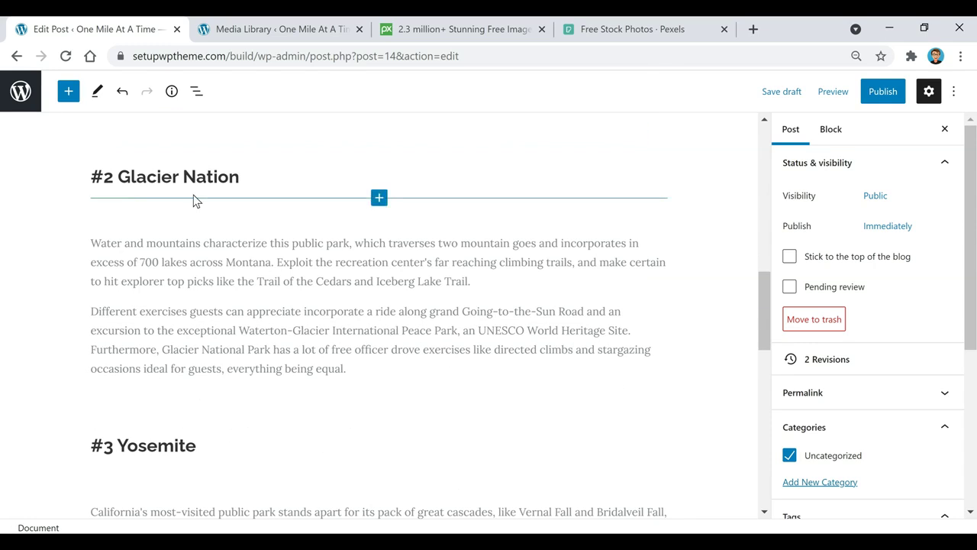
{"action": "scroll", "coordinate": [301, 239], "scroll_direction": "down", "scroll_amount": 5}
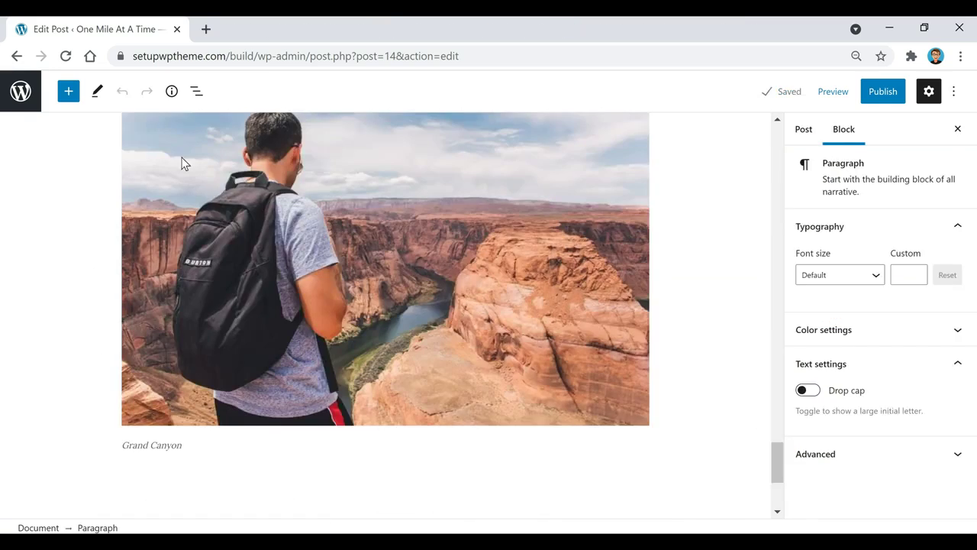
{"action": "scroll", "coordinate": [680, 259], "scroll_direction": "up", "scroll_amount": 12}
{"action": "scroll", "coordinate": [680, 262], "scroll_direction": "up", "scroll_amount": 15}
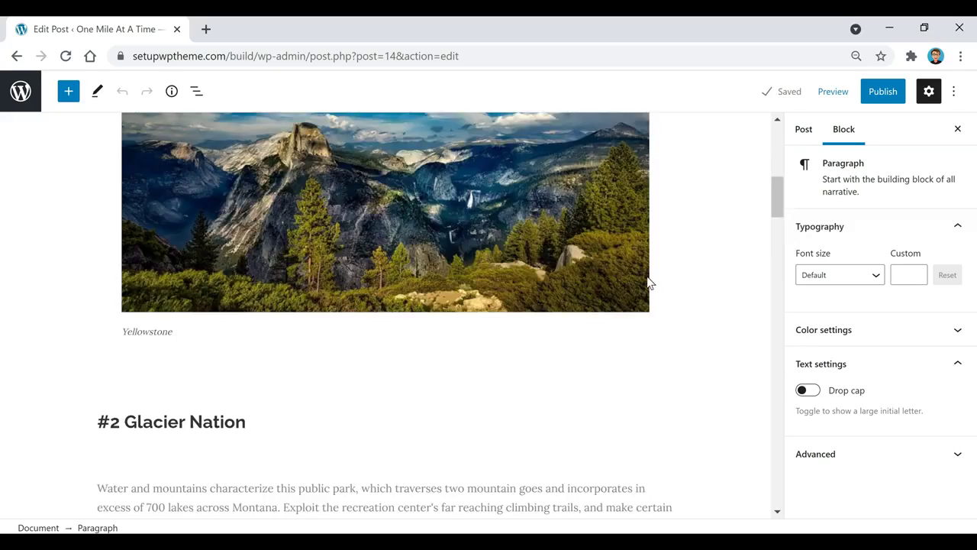
{"action": "scroll", "coordinate": [648, 282], "scroll_direction": "up", "scroll_amount": 10}
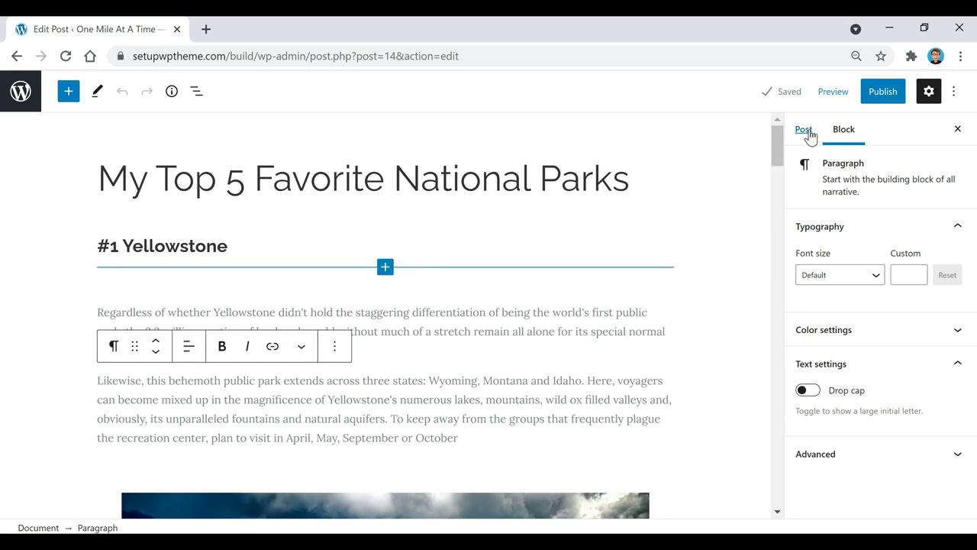
- Set travel.jpg from the media library as the post's featured image
{"action": "left_click", "coordinate": [804, 131]}
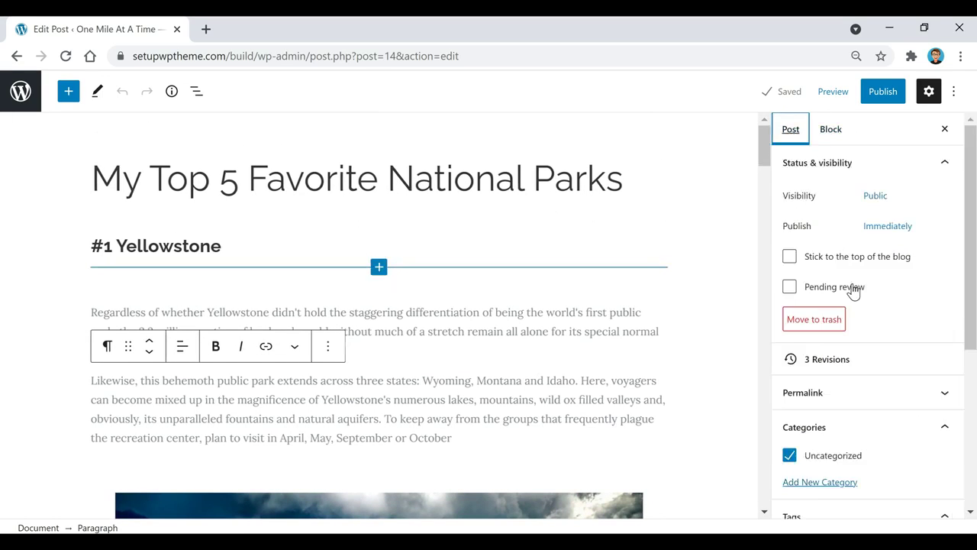
{"action": "scroll", "coordinate": [851, 233], "scroll_direction": "down", "scroll_amount": 4}
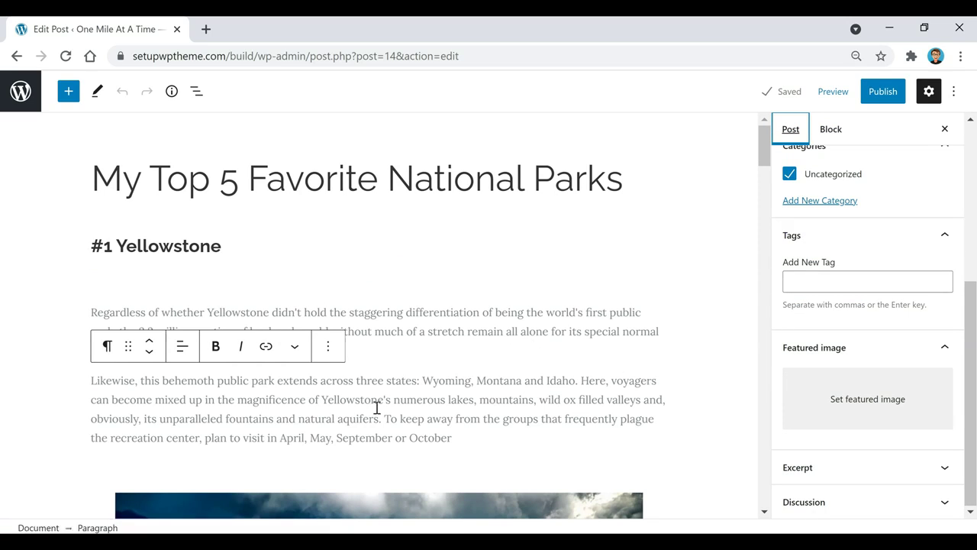
{"action": "scroll", "coordinate": [530, 472], "scroll_direction": "down", "scroll_amount": 1}
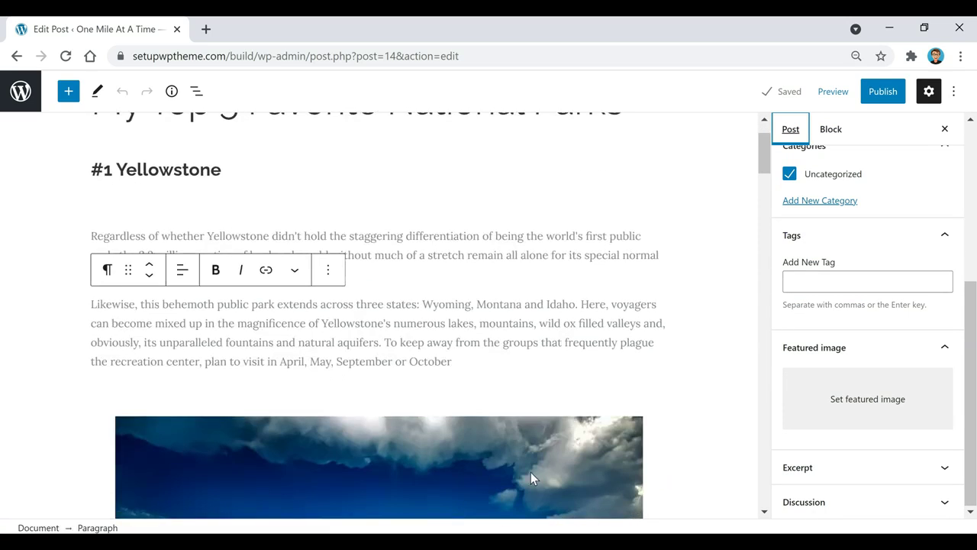
{"action": "scroll", "coordinate": [550, 420], "scroll_direction": "down", "scroll_amount": 2}
{"action": "scroll", "coordinate": [559, 367], "scroll_direction": "up", "scroll_amount": 3}
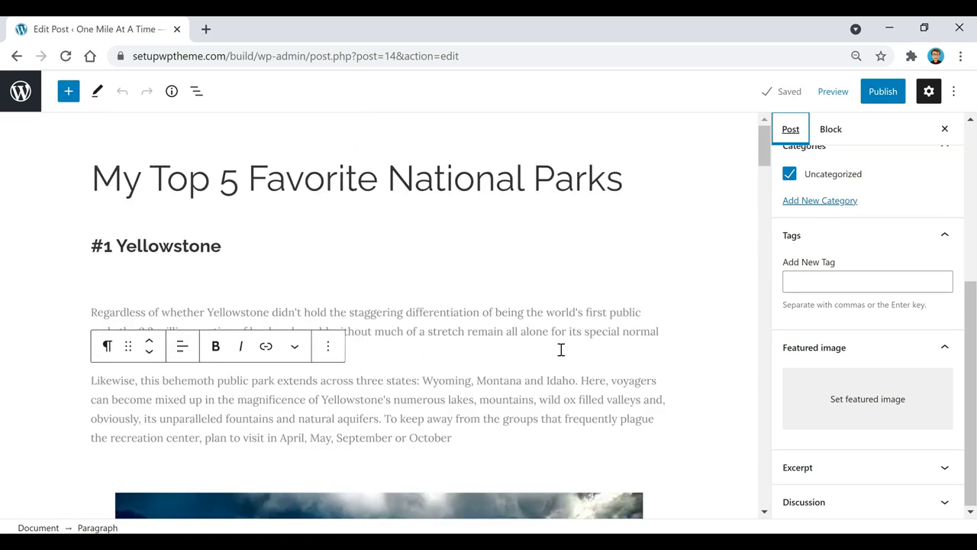
{"action": "left_click", "coordinate": [874, 405]}
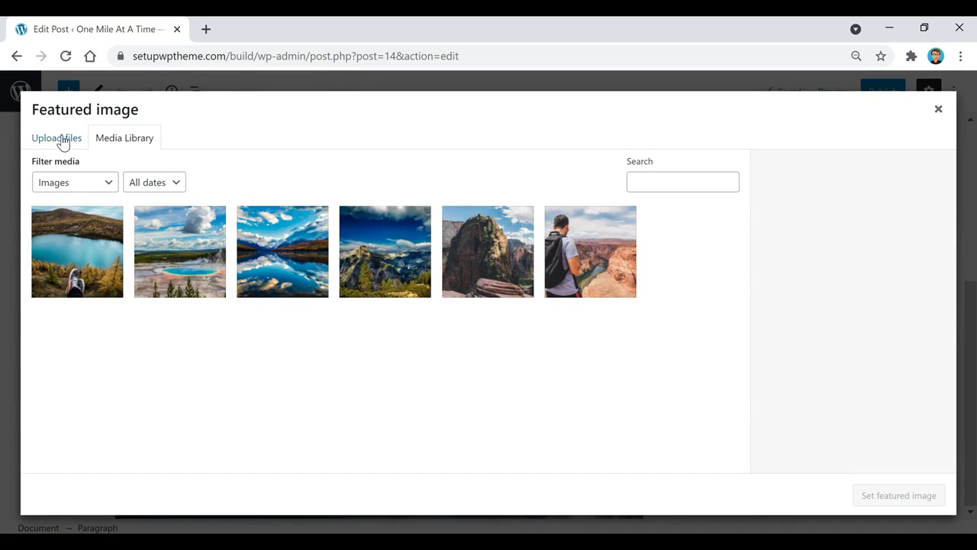
{"action": "left_click", "coordinate": [68, 270]}
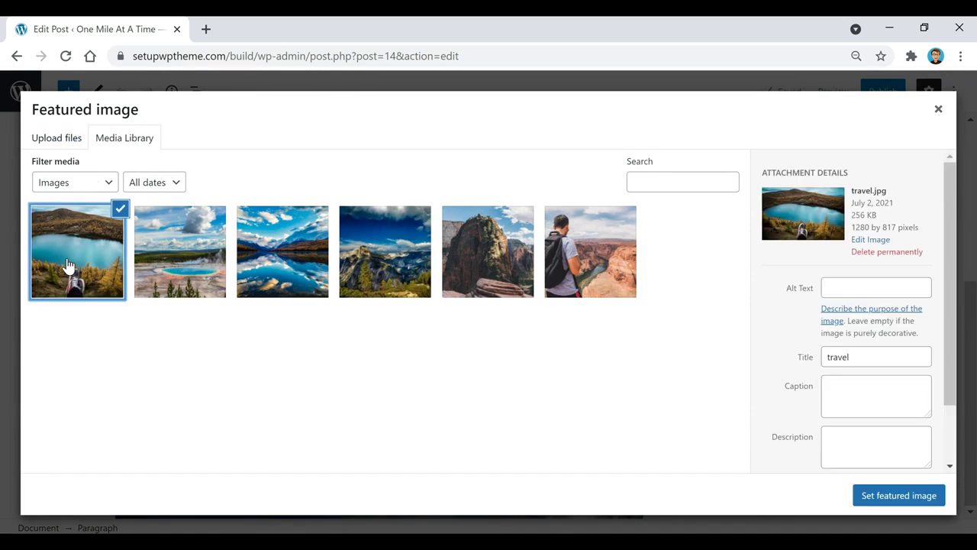
{"action": "left_click", "coordinate": [905, 496]}
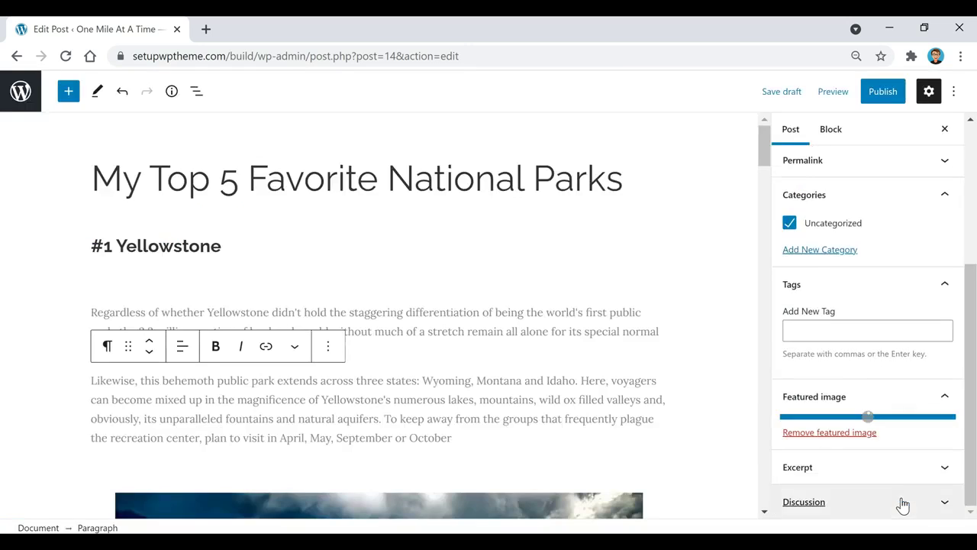
{"action": "scroll", "coordinate": [896, 477], "scroll_direction": "down", "scroll_amount": 1}
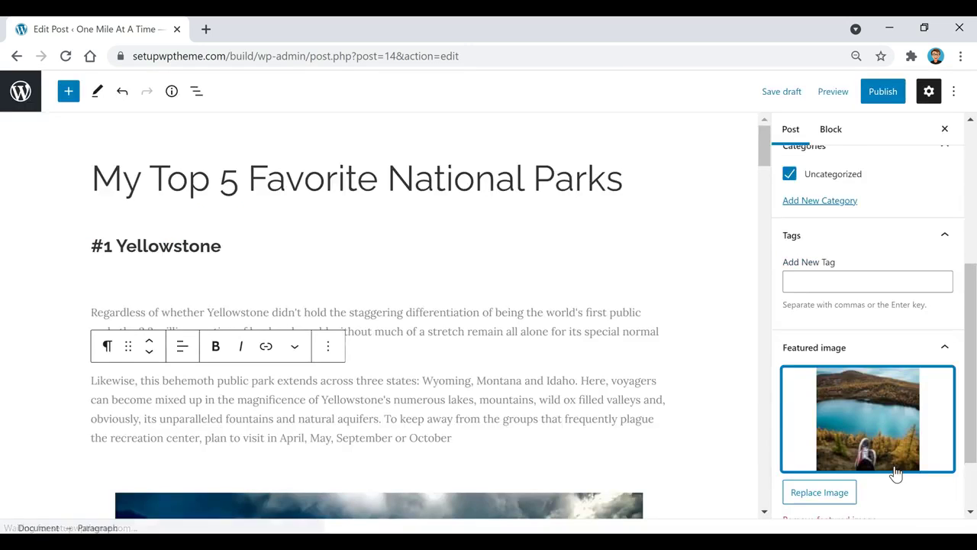
{"action": "left_click", "coordinate": [582, 329]}
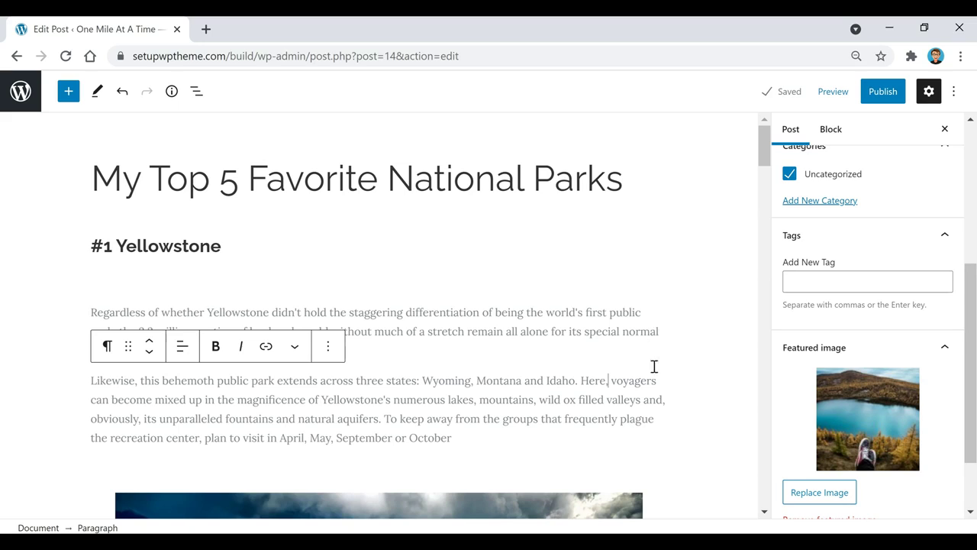
- Preview the post in a new tab, check the featured image and Yellowstone section, and return to the editor
{"action": "left_click", "coordinate": [831, 97]}
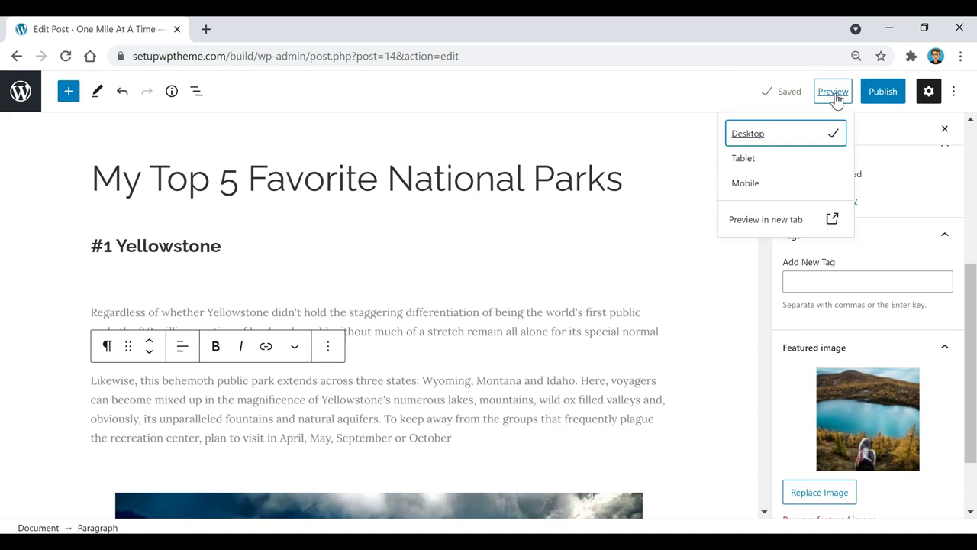
{"action": "left_click", "coordinate": [764, 228]}
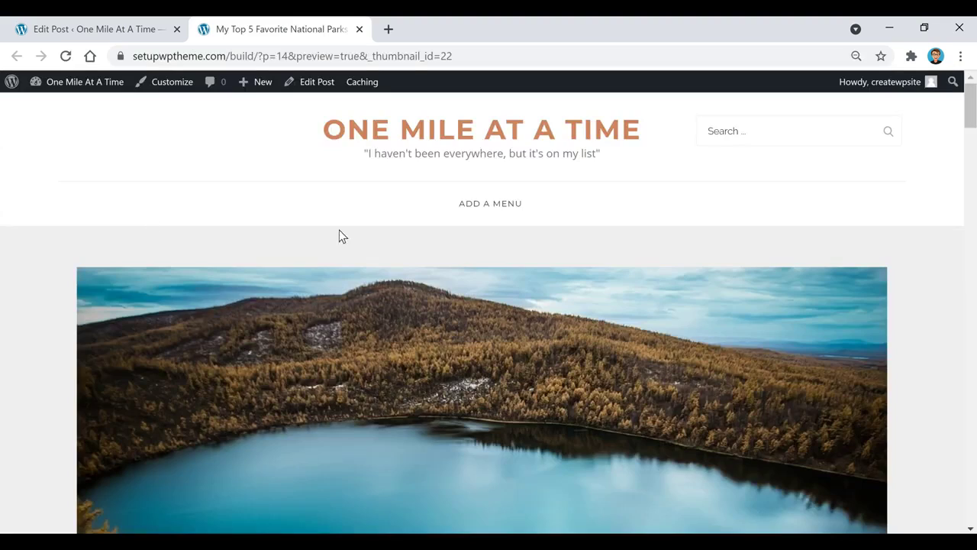
{"action": "scroll", "coordinate": [339, 229], "scroll_direction": "down", "scroll_amount": 4}
{"action": "scroll", "coordinate": [207, 254], "scroll_direction": "down", "scroll_amount": 8}
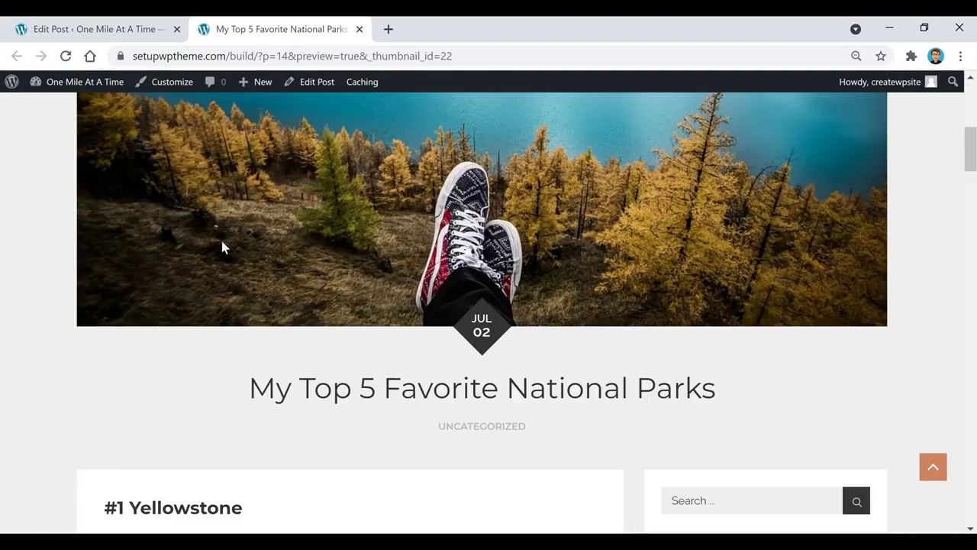
{"action": "scroll", "coordinate": [243, 263], "scroll_direction": "down", "scroll_amount": 2}
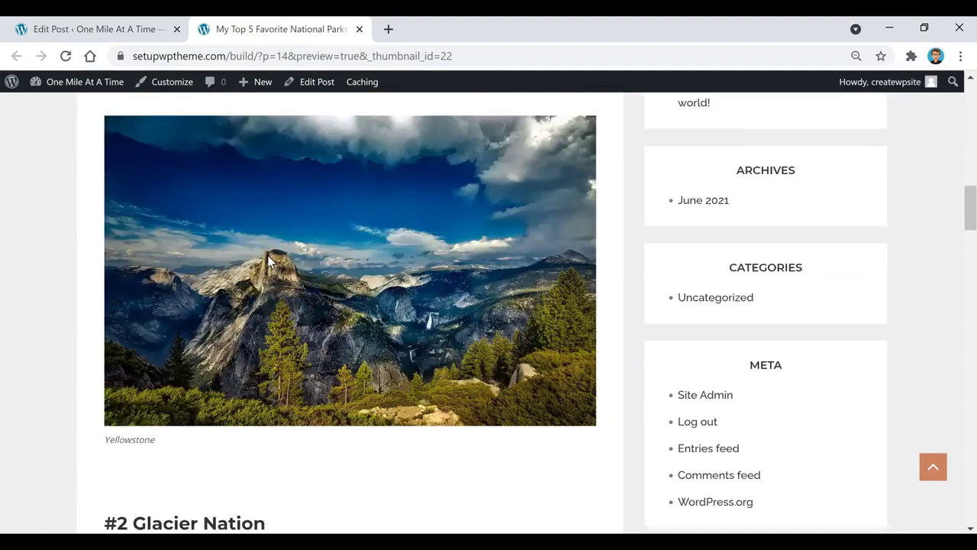
{"action": "key", "text": "ctrl+w"}
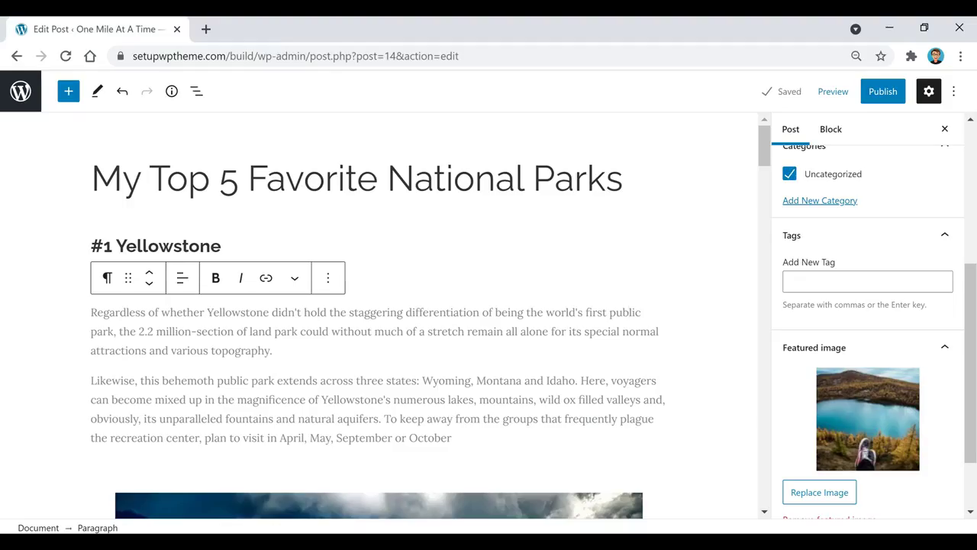
- Add the post tags "my top 5 national parks" and "national parks", and enter "best national parks" as another tag
{"action": "left_click", "coordinate": [847, 283]}
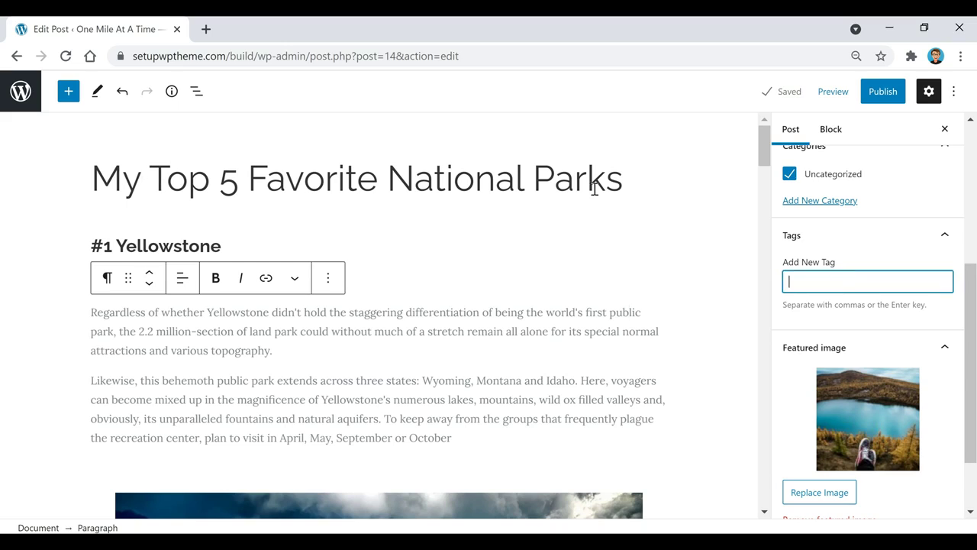
{"action": "type", "text": "my top 5 national parks"}
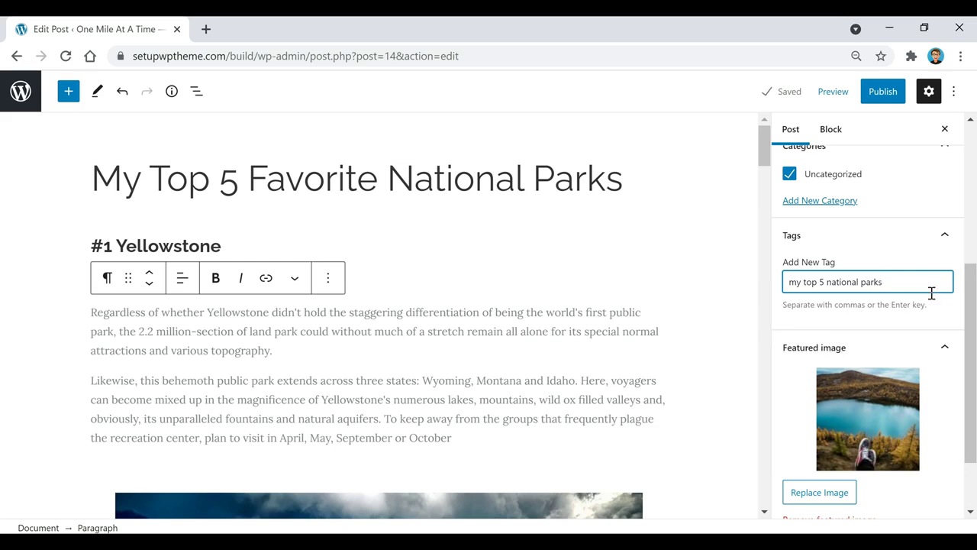
{"action": "key", "text": "Return"}
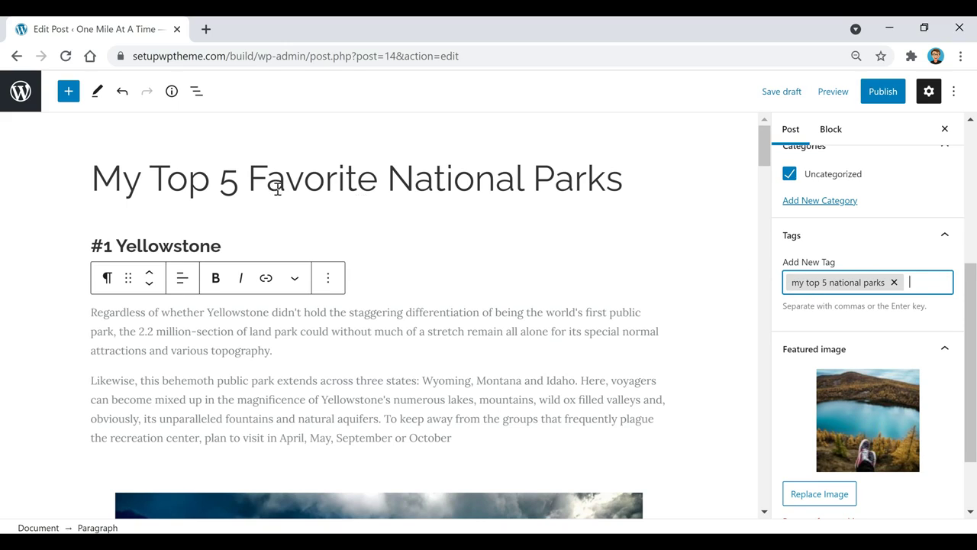
{"action": "type", "text": "national "}
{"action": "type", "text": "parks"}
{"action": "key", "text": "Return"}
{"action": "type", "text": "best national parks"}
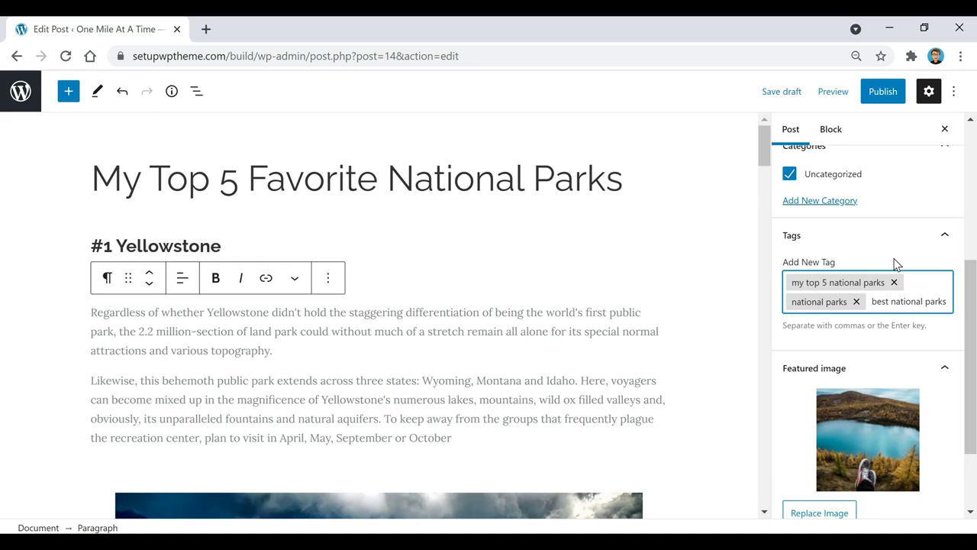
- Add the tag "best national parks" to the post and create a new category named Destinations
{"action": "key", "text": "Return"}
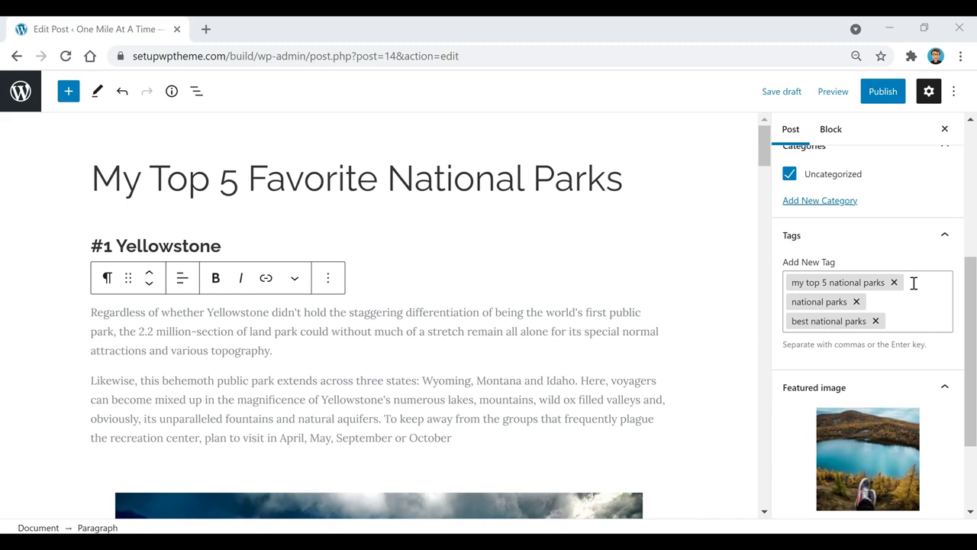
{"action": "left_click_drag", "start_coordinate": [972, 258], "coordinate": [974, 221]}
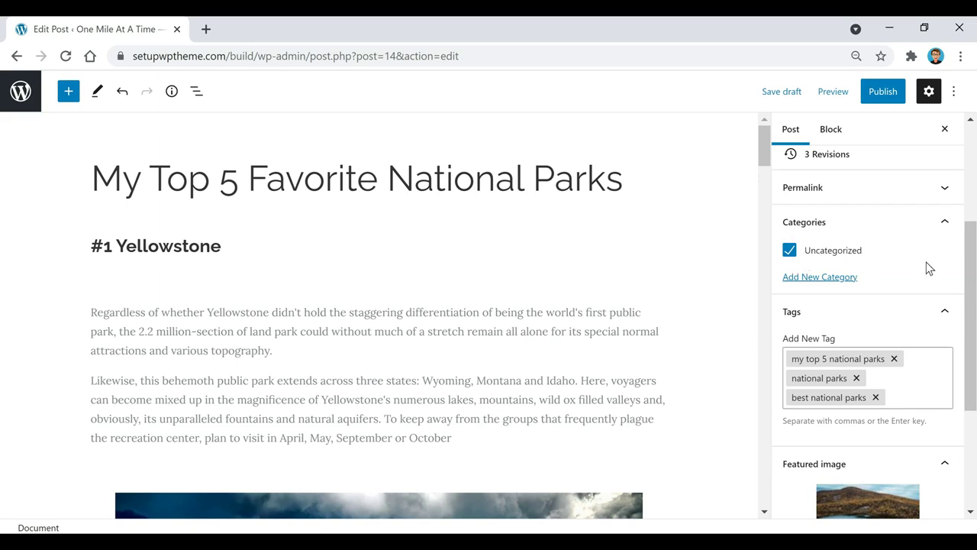
{"action": "left_click", "coordinate": [822, 279]}
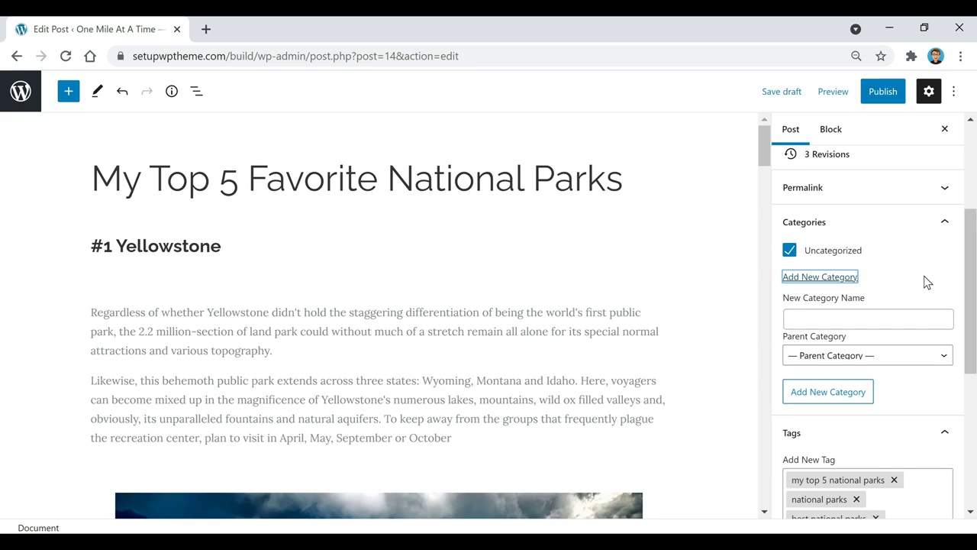
{"action": "left_click", "coordinate": [932, 318]}
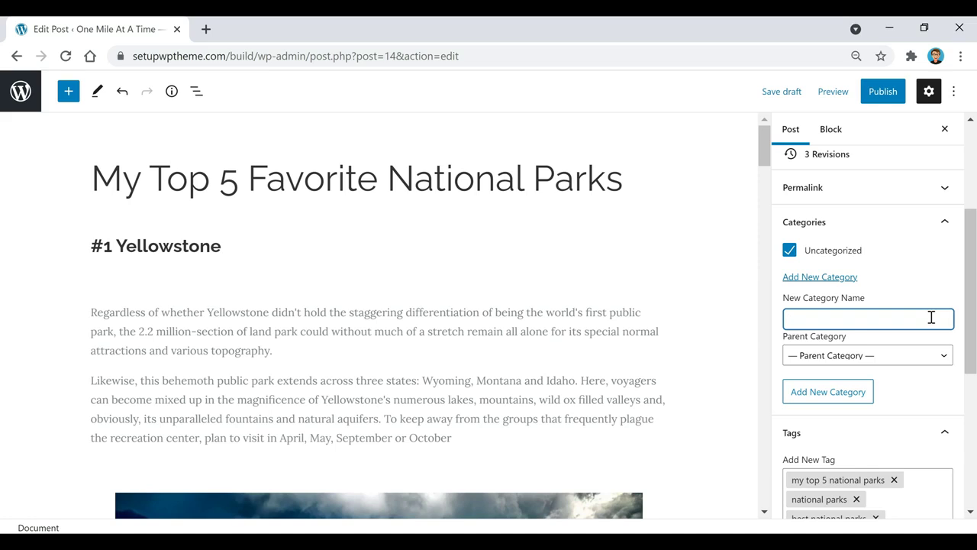
{"action": "type", "text": "Destinations"}
{"action": "left_click", "coordinate": [835, 399]}
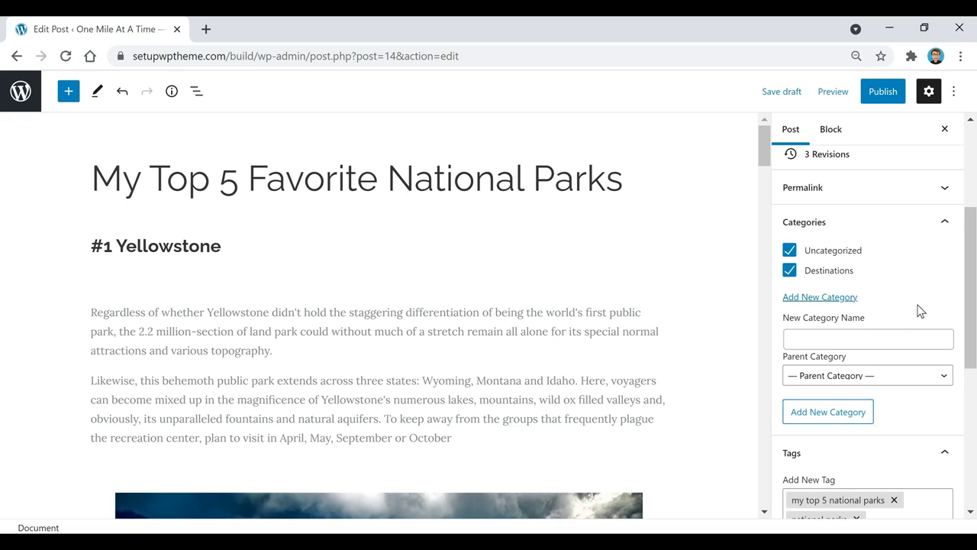
- Create another category named Food without assigning it a parent category
{"action": "left_click", "coordinate": [916, 338]}
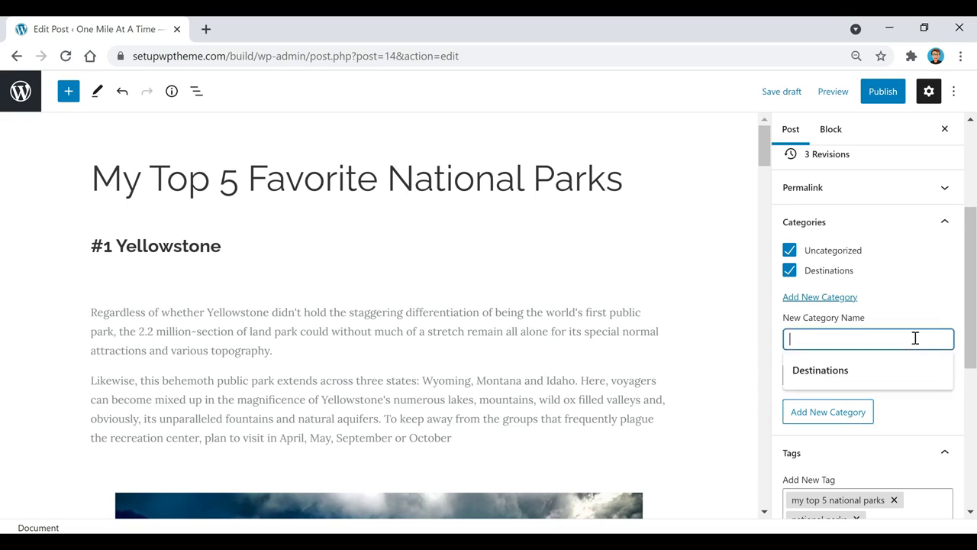
{"action": "type", "text": "Food"}
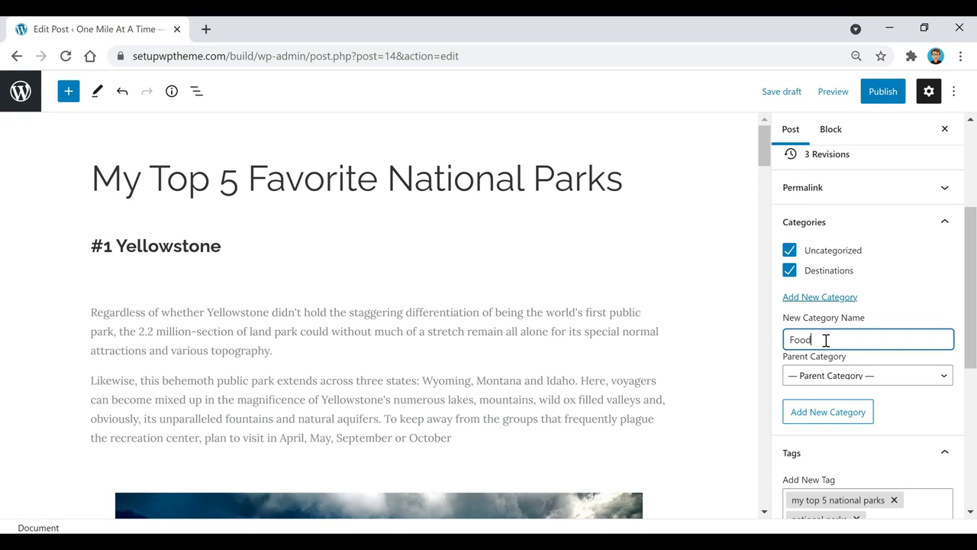
{"action": "left_click", "coordinate": [849, 377]}
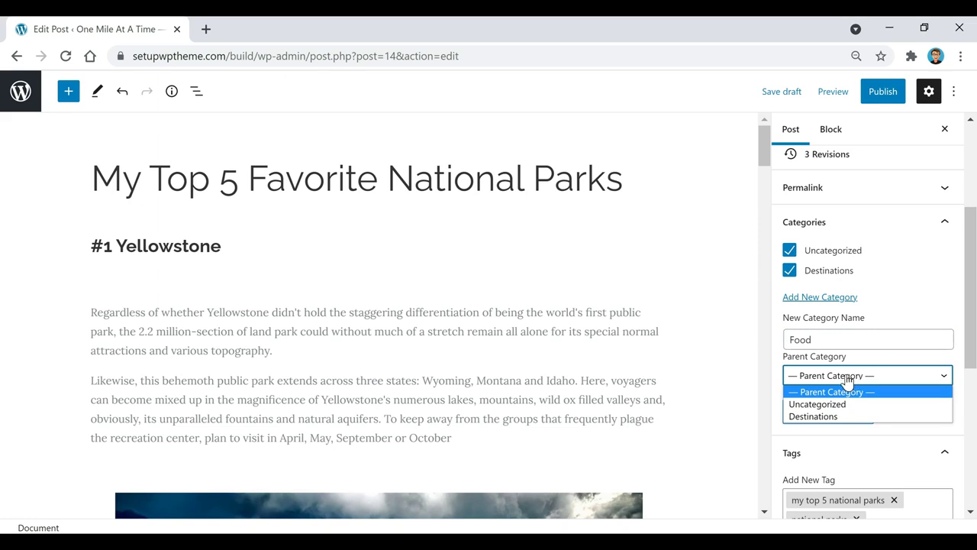
{"action": "left_click", "coordinate": [861, 332]}
{"action": "left_click", "coordinate": [829, 413]}
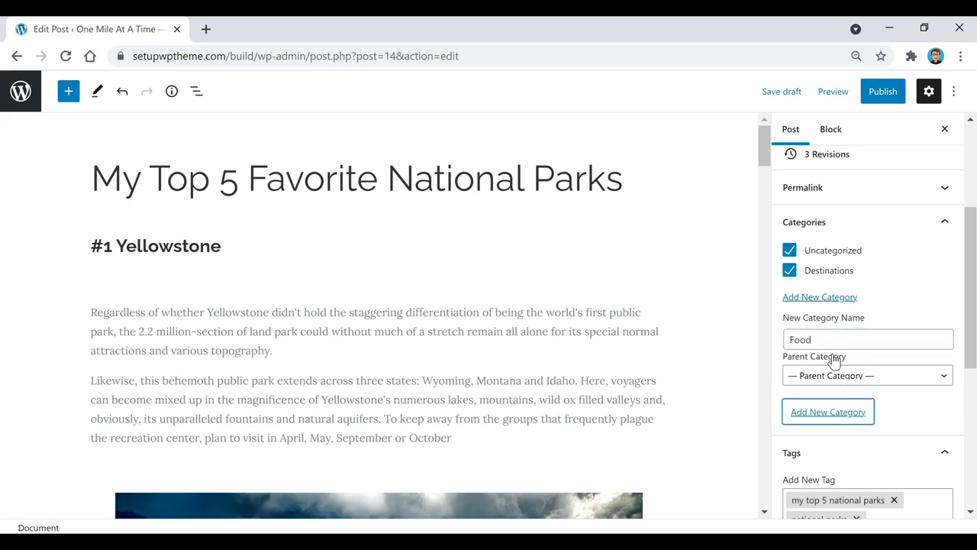
- Create a category named Chicken with Food as its parent category
{"action": "left_click", "coordinate": [849, 360]}
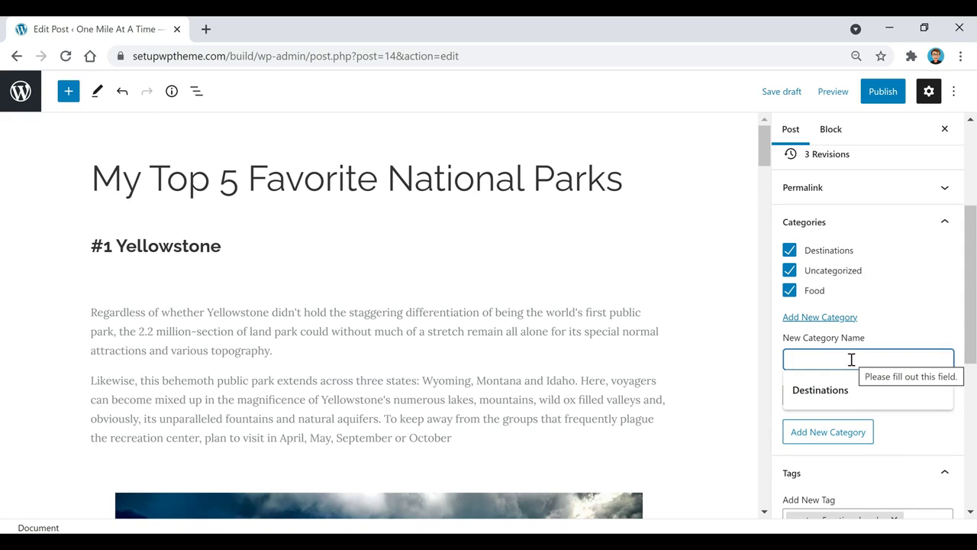
{"action": "type", "text": "Chicken"}
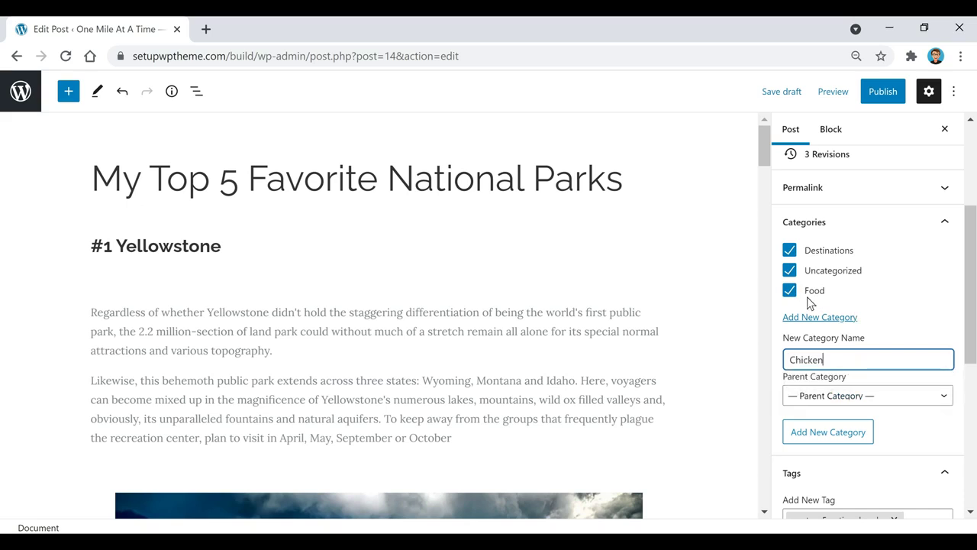
{"action": "left_click", "coordinate": [866, 395]}
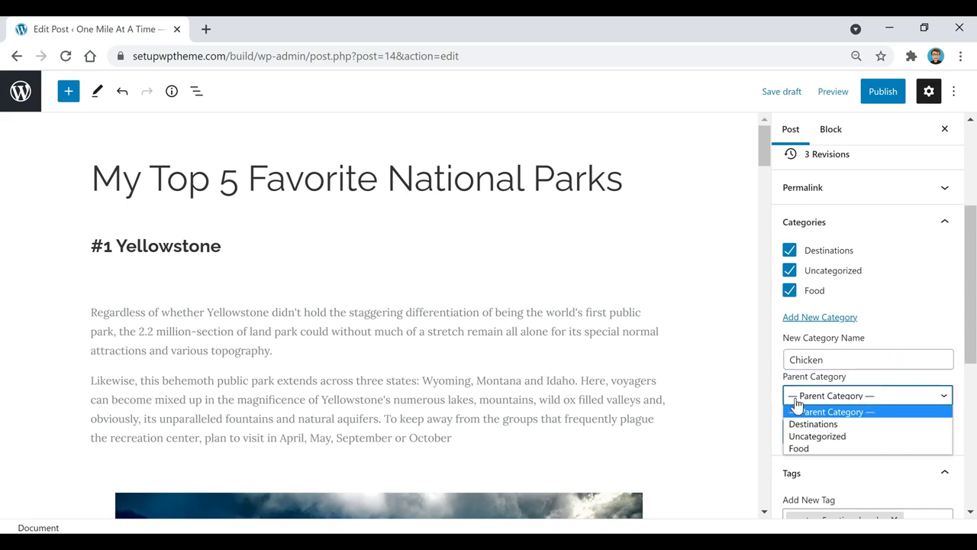
{"action": "left_click", "coordinate": [830, 451]}
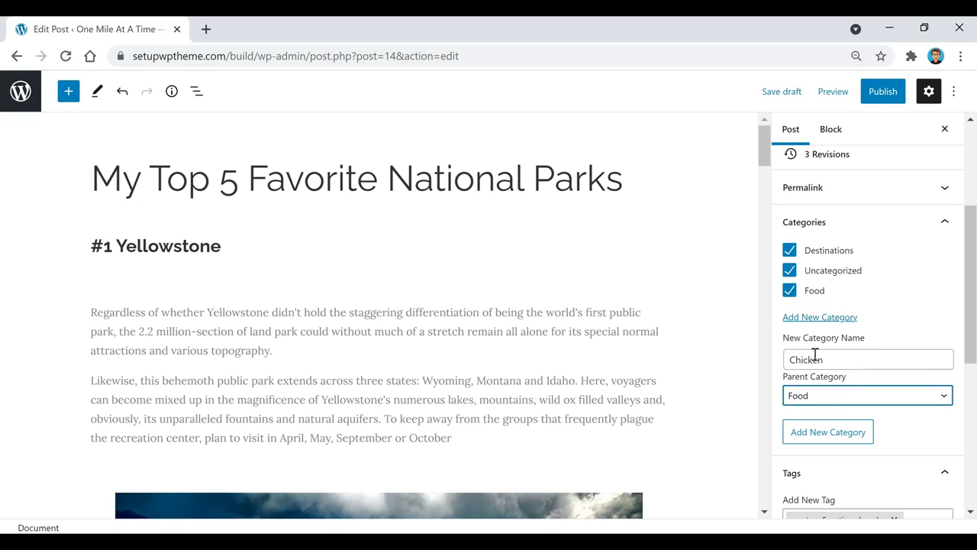
{"action": "left_click", "coordinate": [840, 435]}
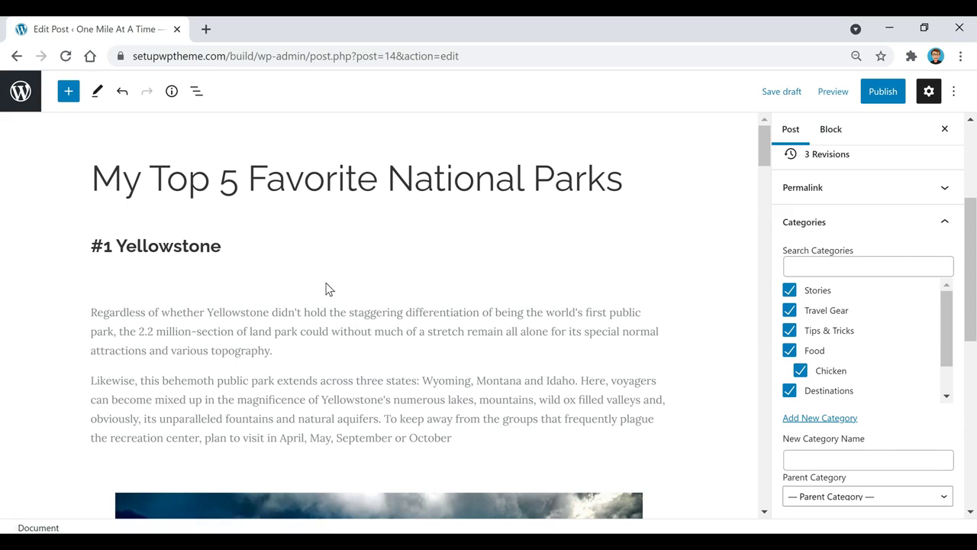
- Remove the Stories, Travel Gear, Tips & Tricks, Food and Chicken categories from the post and save the draft
{"action": "left_click", "coordinate": [790, 290]}
{"action": "left_click", "coordinate": [789, 310]}
{"action": "left_click", "coordinate": [789, 330]}
{"action": "left_click", "coordinate": [789, 351]}
{"action": "left_click", "coordinate": [801, 370]}
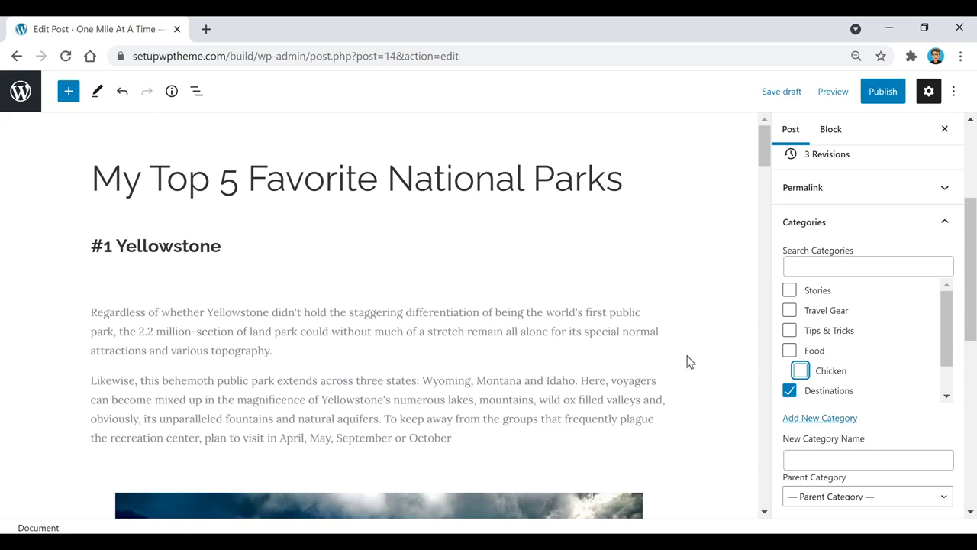
{"action": "left_click", "coordinate": [774, 93]}
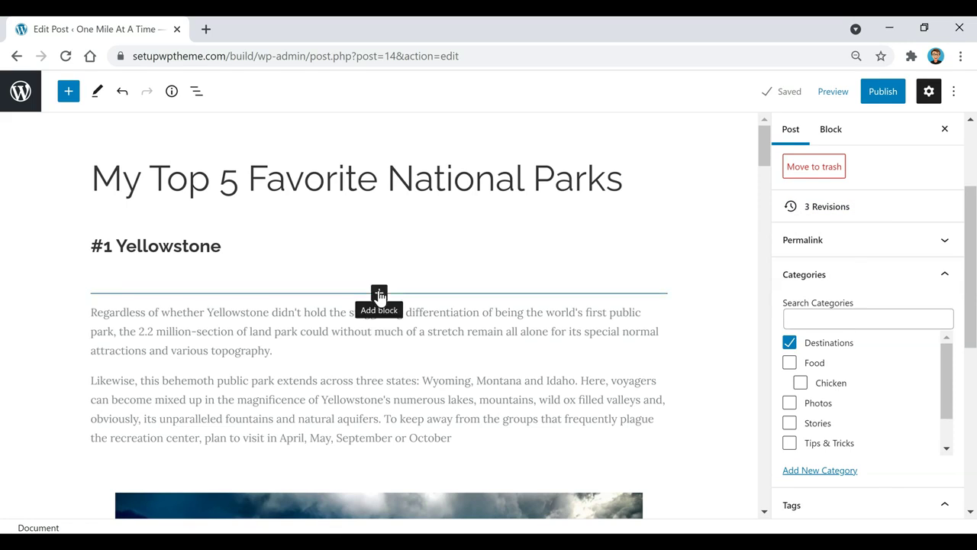
- Insert a Buttons block between the #1 Yellowstone heading and the first paragraph, and label the button "Click Here"
{"action": "left_click", "coordinate": [379, 295]}
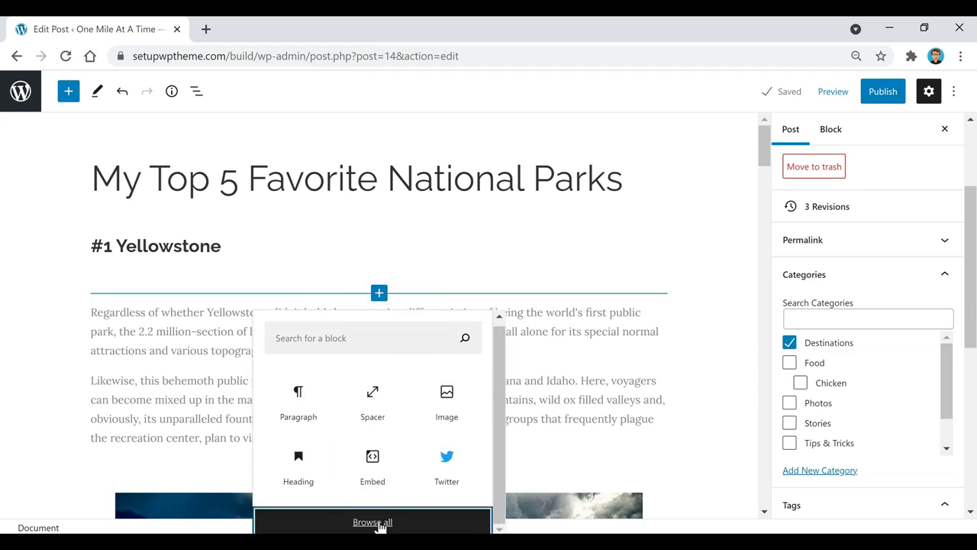
{"action": "left_click", "coordinate": [379, 524]}
{"action": "mouse_move", "coordinate": [125, 244]}
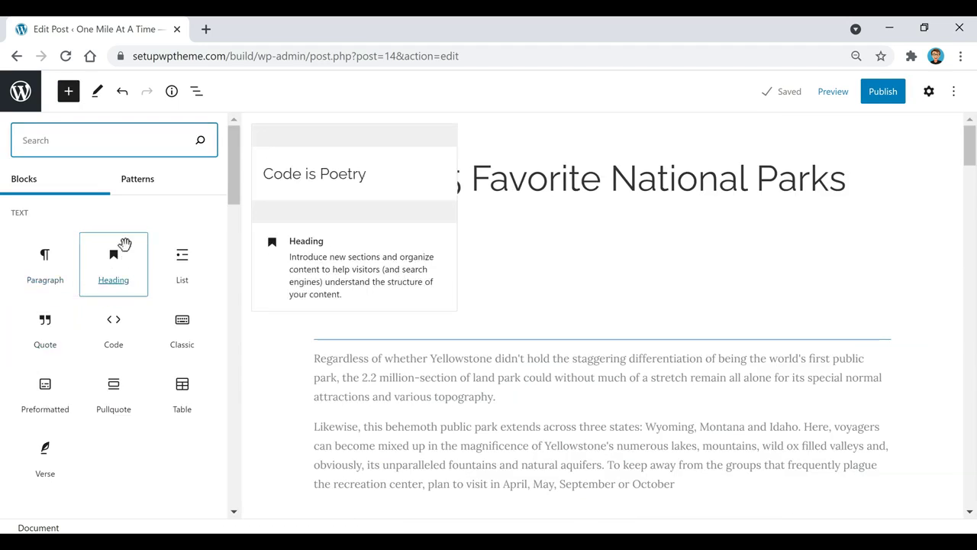
{"action": "scroll", "coordinate": [157, 316], "scroll_direction": "down", "scroll_amount": 3}
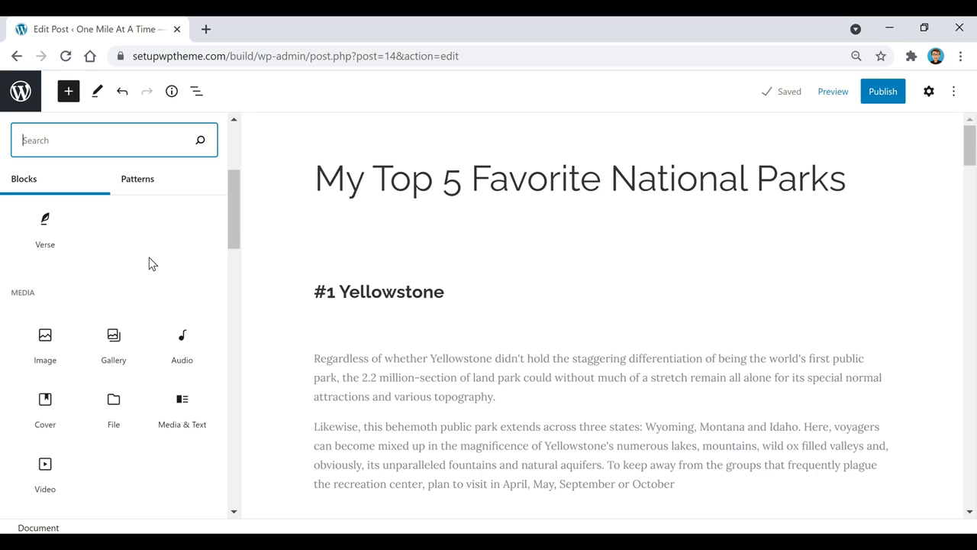
{"action": "scroll", "coordinate": [148, 264], "scroll_direction": "down", "scroll_amount": 3}
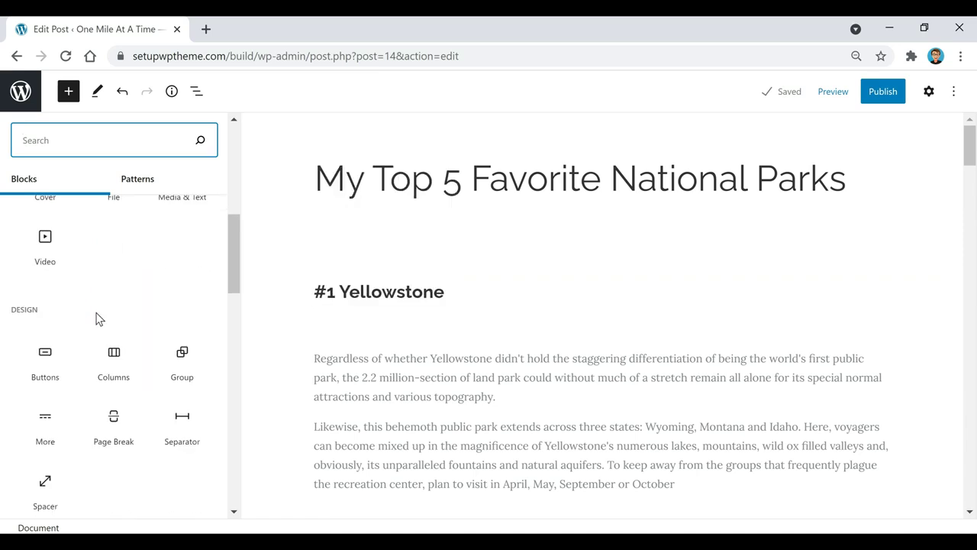
{"action": "scroll", "coordinate": [133, 275], "scroll_direction": "down", "scroll_amount": 2}
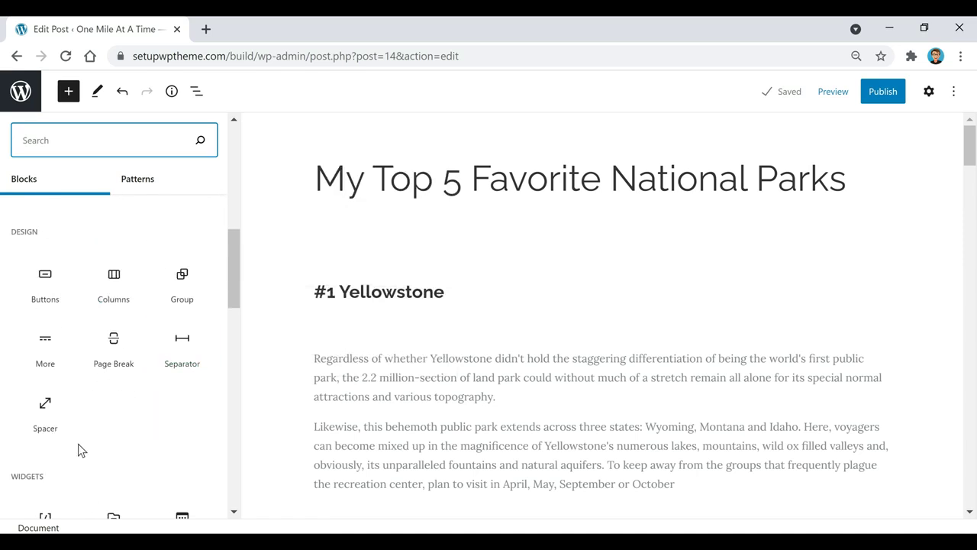
{"action": "left_click", "coordinate": [49, 284]}
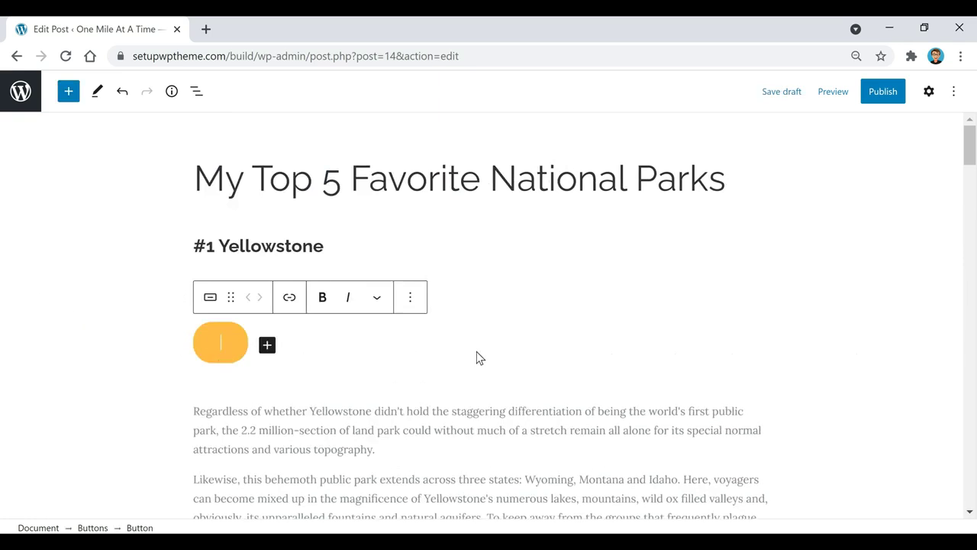
{"action": "type", "text": "d"}
{"action": "type", "text": "lick Here"}
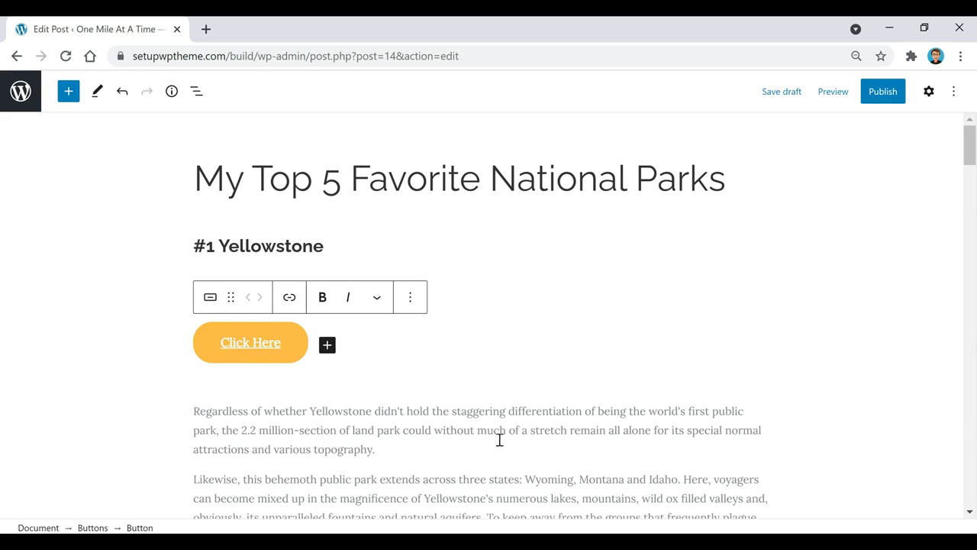
- Open the link entry of the Click Here button and close it without entering a URL
{"action": "triple_click", "coordinate": [283, 349]}
{"action": "left_click", "coordinate": [289, 297]}
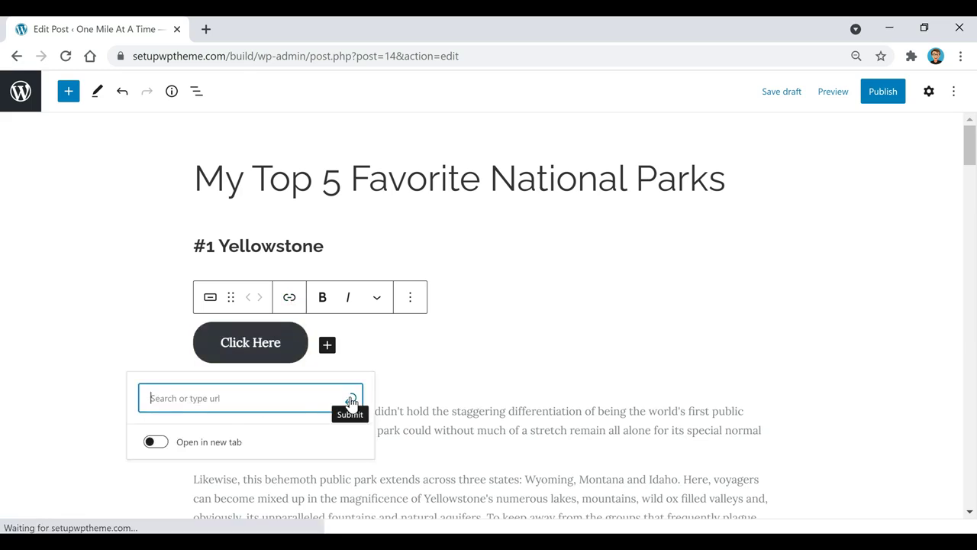
{"action": "left_click", "coordinate": [304, 348]}
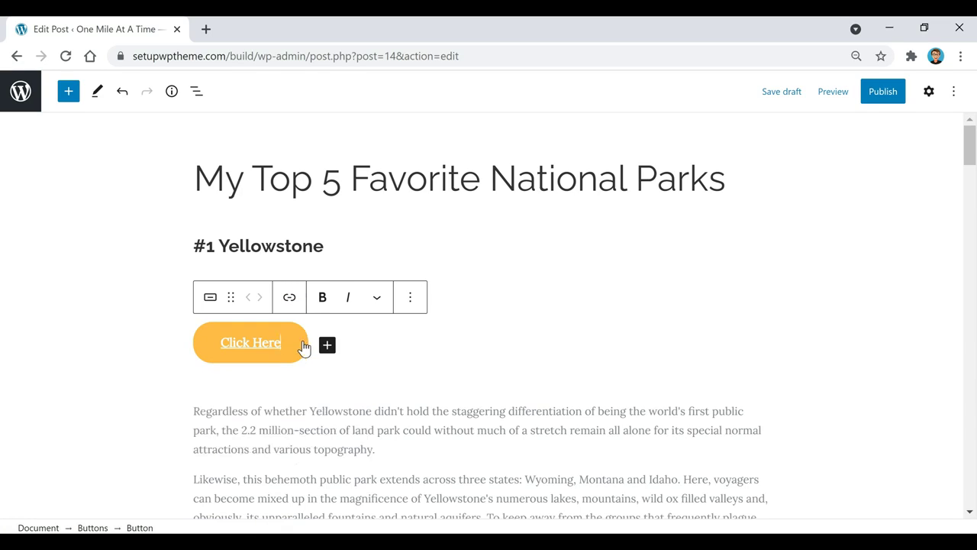
- Show the button's block settings, try the Outline style and switch back to Fill
{"action": "left_click", "coordinate": [929, 92]}
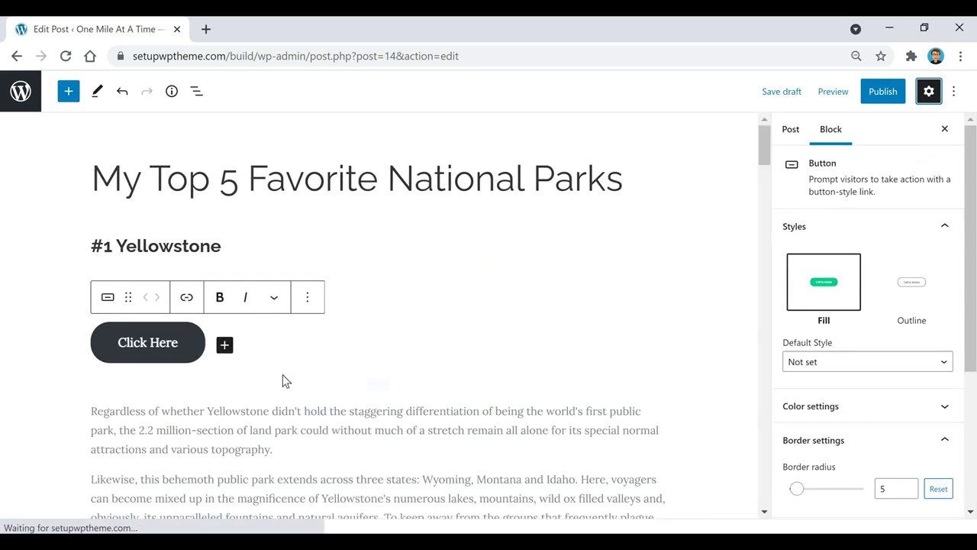
{"action": "left_click", "coordinate": [913, 281]}
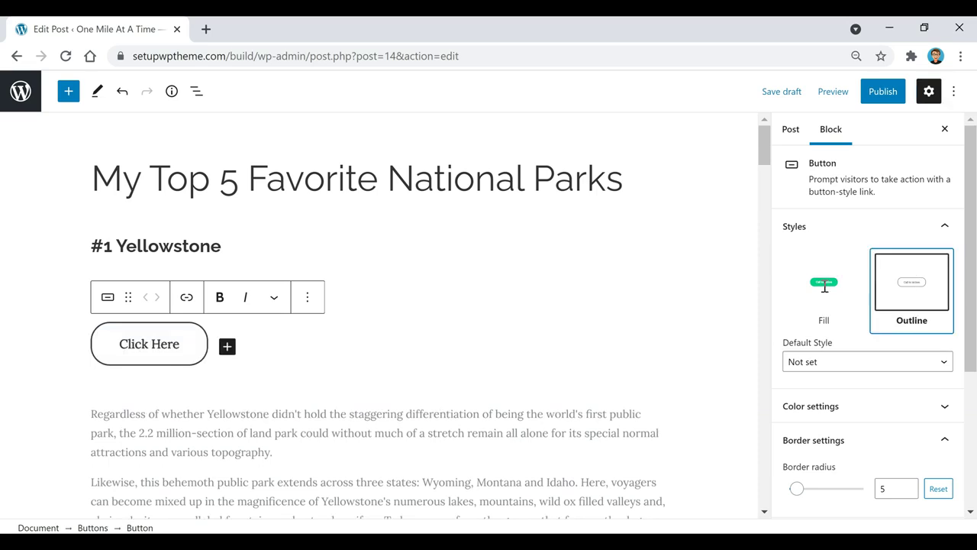
{"action": "left_click", "coordinate": [824, 284]}
- Set the button's text color to green and its solid background color to blue
{"action": "scroll", "coordinate": [840, 320], "scroll_direction": "down", "scroll_amount": 1}
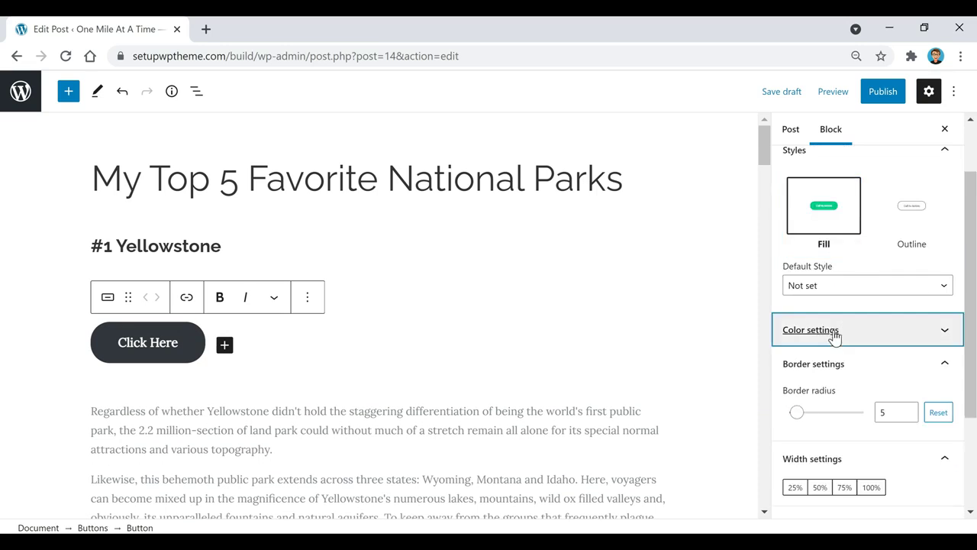
{"action": "left_click", "coordinate": [834, 336]}
{"action": "scroll", "coordinate": [824, 328], "scroll_direction": "down", "scroll_amount": 1}
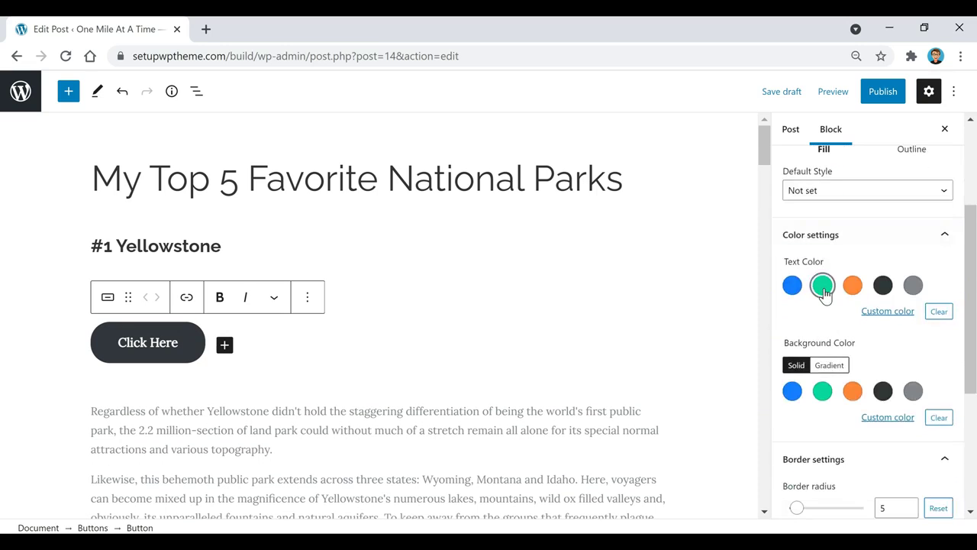
{"action": "left_click", "coordinate": [823, 287]}
{"action": "left_click", "coordinate": [792, 392]}
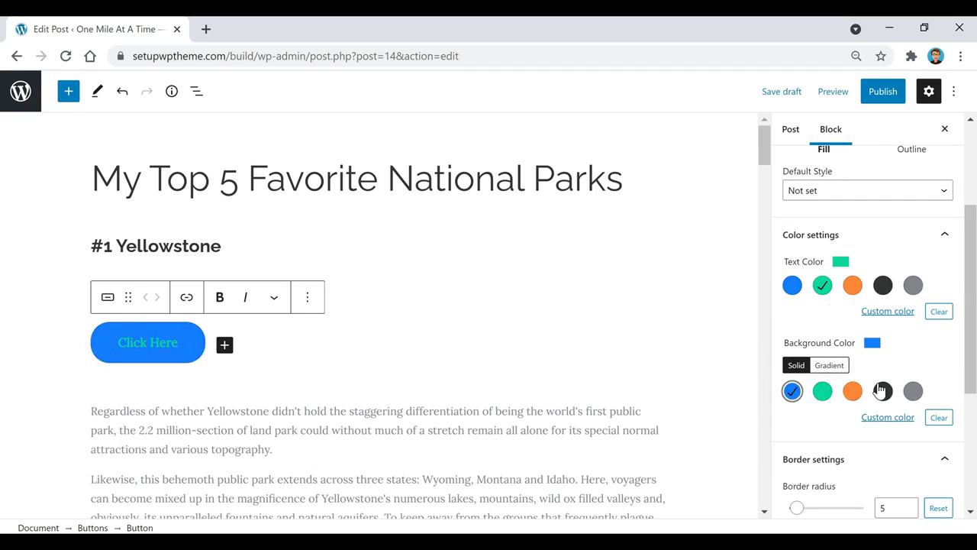
- Set the border radius of the Click Here button to 0
{"action": "scroll", "coordinate": [867, 372], "scroll_direction": "down", "scroll_amount": 2}
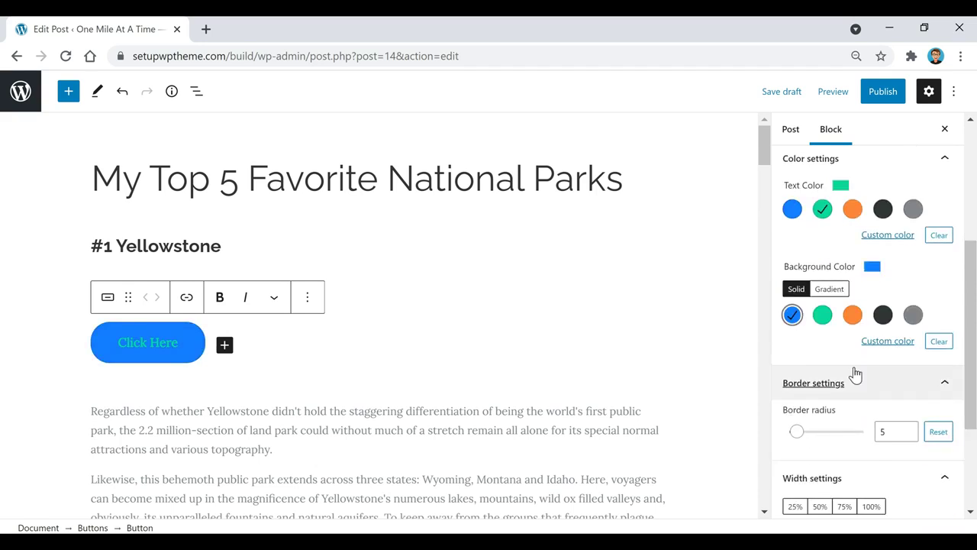
{"action": "mouse_move", "coordinate": [797, 356]}
{"action": "mouse_move", "coordinate": [797, 356]}
{"action": "left_mouse_down"}
{"action": "mouse_move", "coordinate": [811, 356]}
{"action": "mouse_move", "coordinate": [791, 363]}
{"action": "left_mouse_up"}
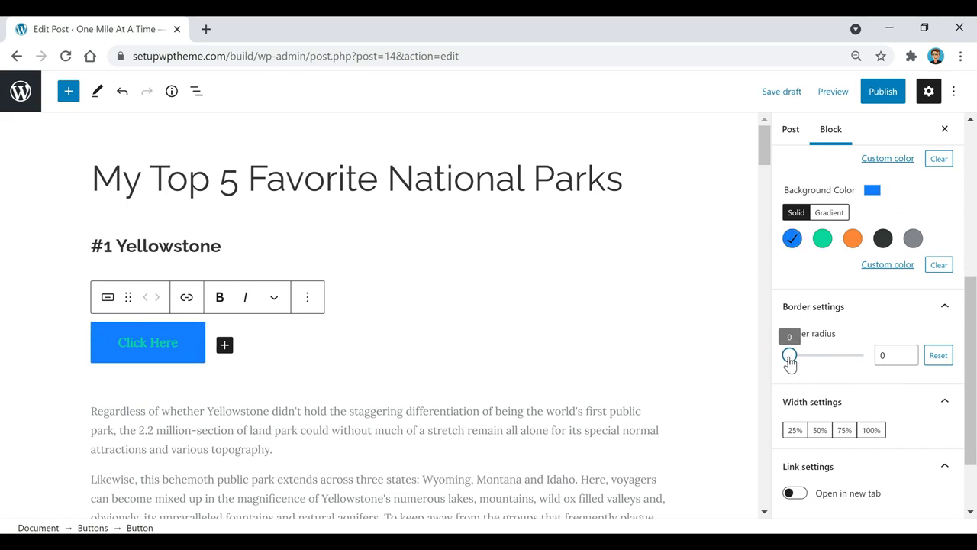
- Try button widths of 50% and 75%, and settle on 25%
{"action": "scroll", "coordinate": [875, 344], "scroll_direction": "down", "scroll_amount": 1}
{"action": "left_click", "coordinate": [821, 358]}
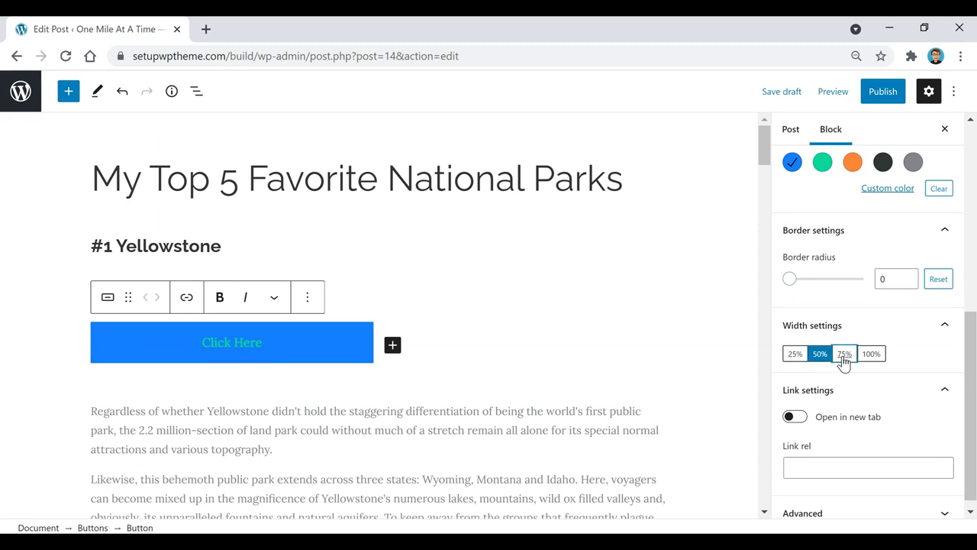
{"action": "left_click", "coordinate": [845, 359]}
{"action": "left_click", "coordinate": [795, 357]}
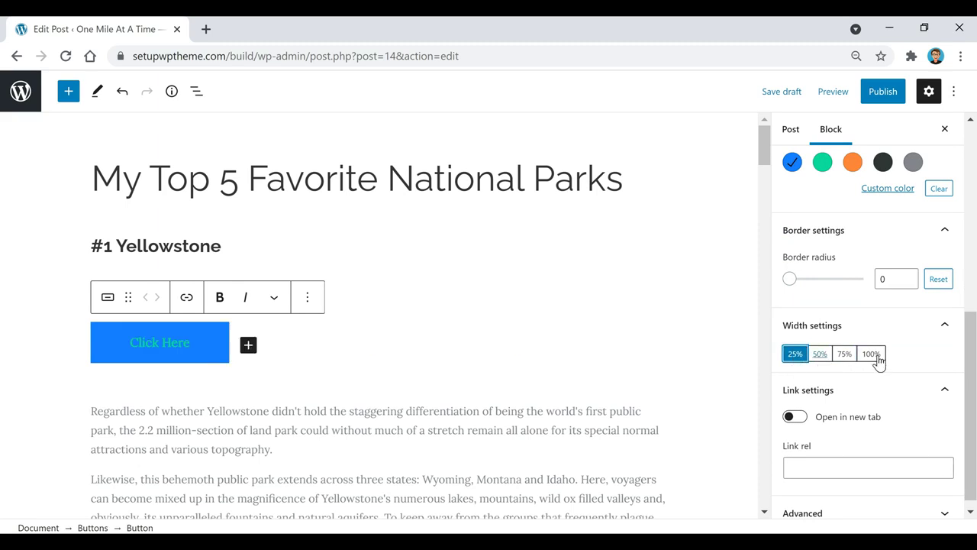
{"action": "scroll", "coordinate": [878, 347], "scroll_direction": "down", "scroll_amount": 1}
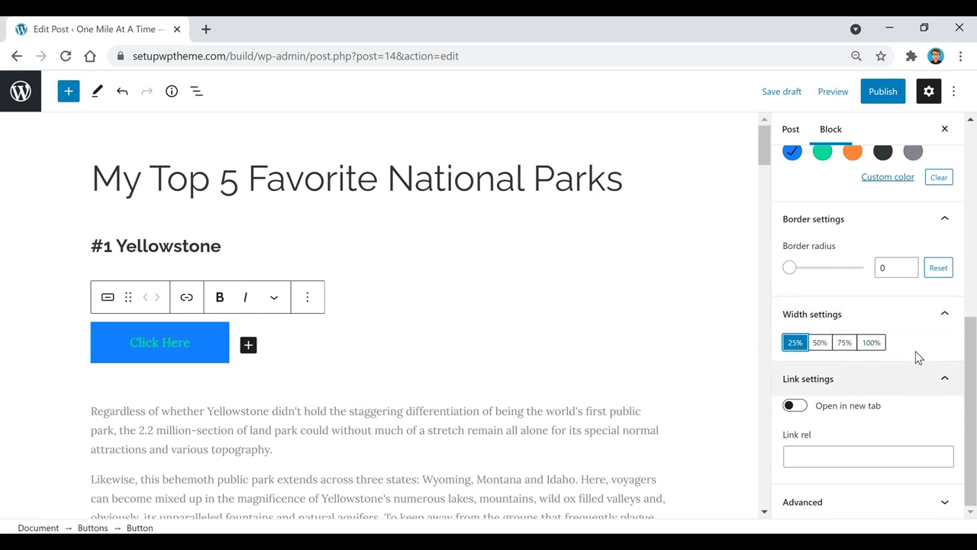
- Set the text color of the first paragraph under #1 Yellowstone to green
{"action": "left_click", "coordinate": [385, 456]}
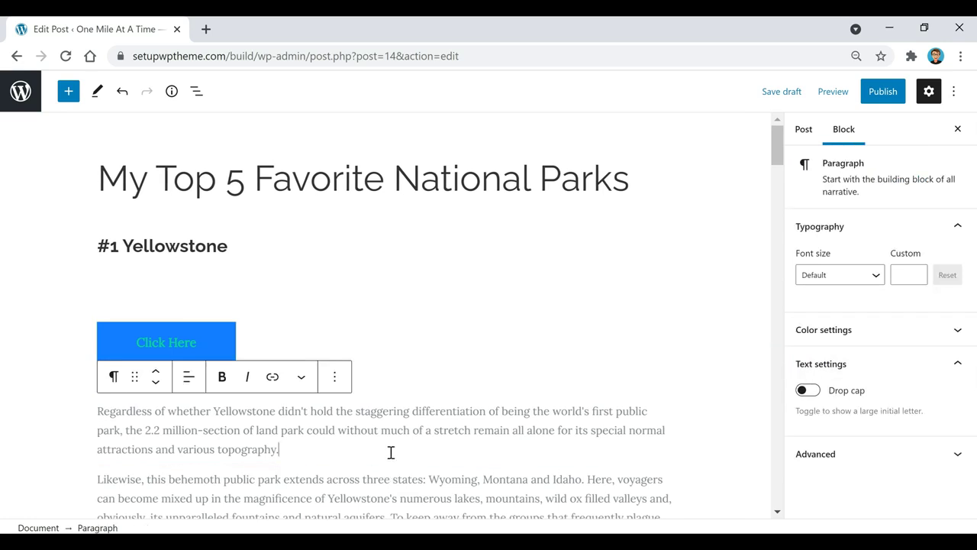
{"action": "left_click_drag", "start_coordinate": [355, 450], "coordinate": [102, 412]}
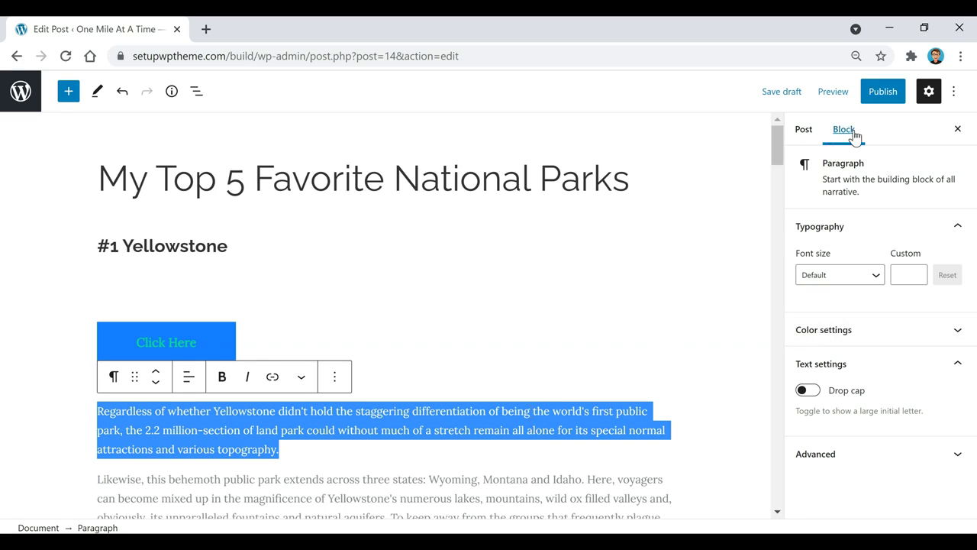
{"action": "left_click", "coordinate": [813, 329]}
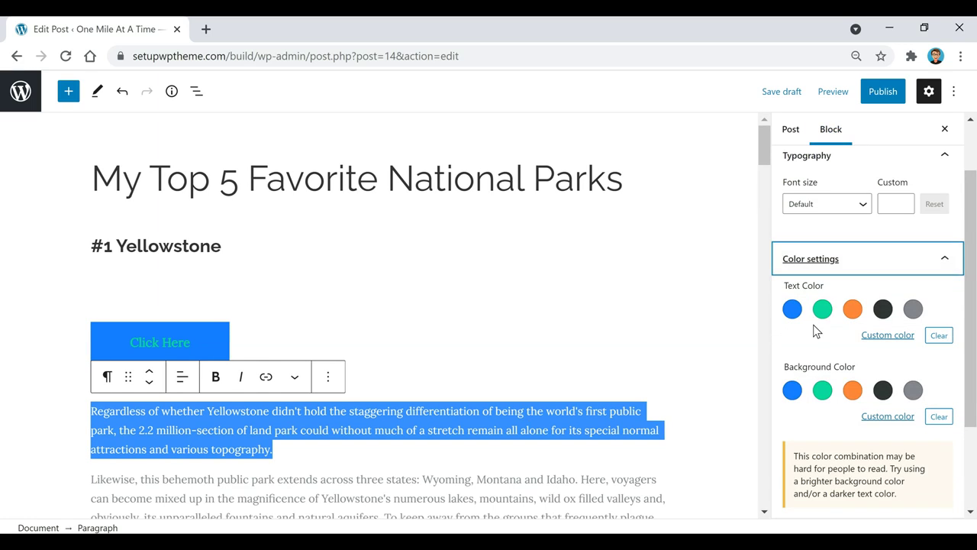
{"action": "left_click", "coordinate": [823, 232]}
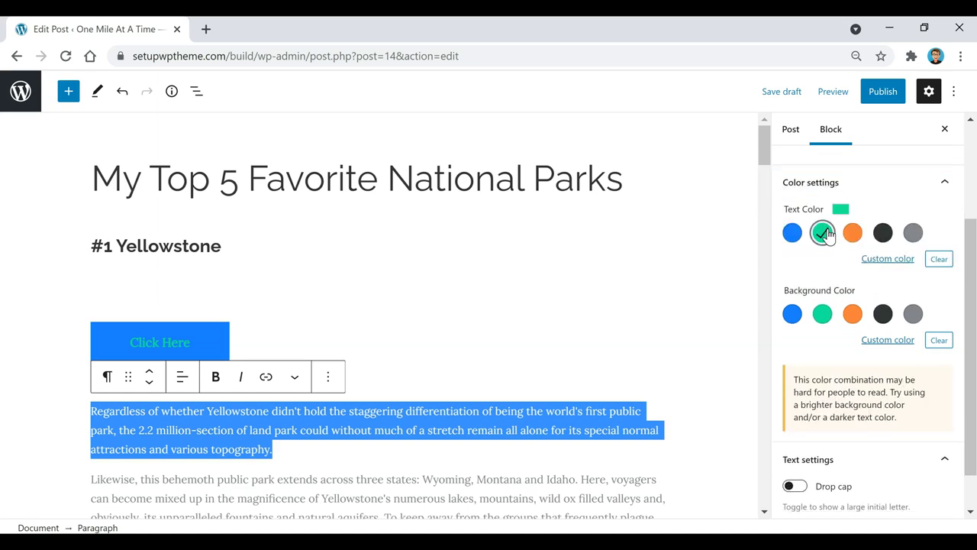
{"action": "left_click", "coordinate": [434, 463]}
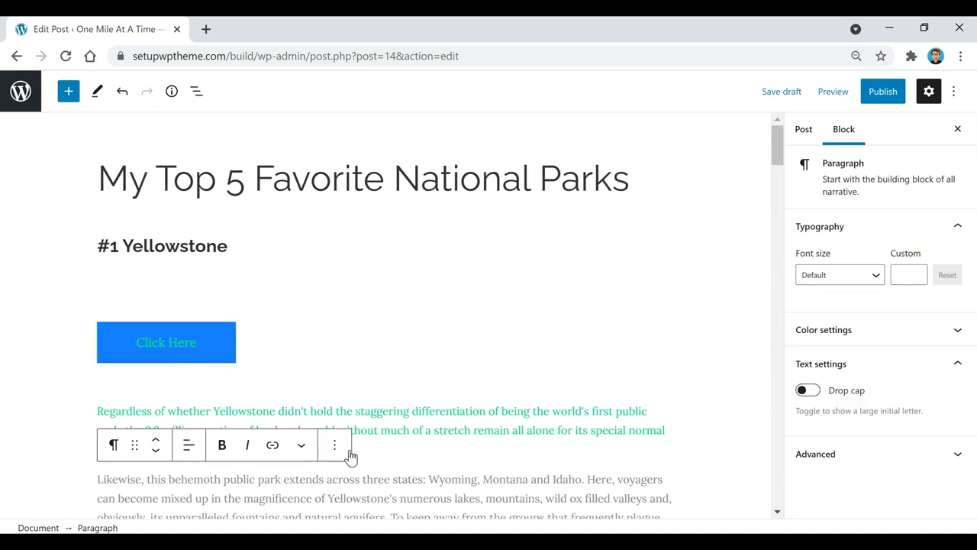
- Give the first Yellowstone paragraph dark text on an orange background
{"action": "left_click_drag", "start_coordinate": [279, 450], "coordinate": [66, 419]}
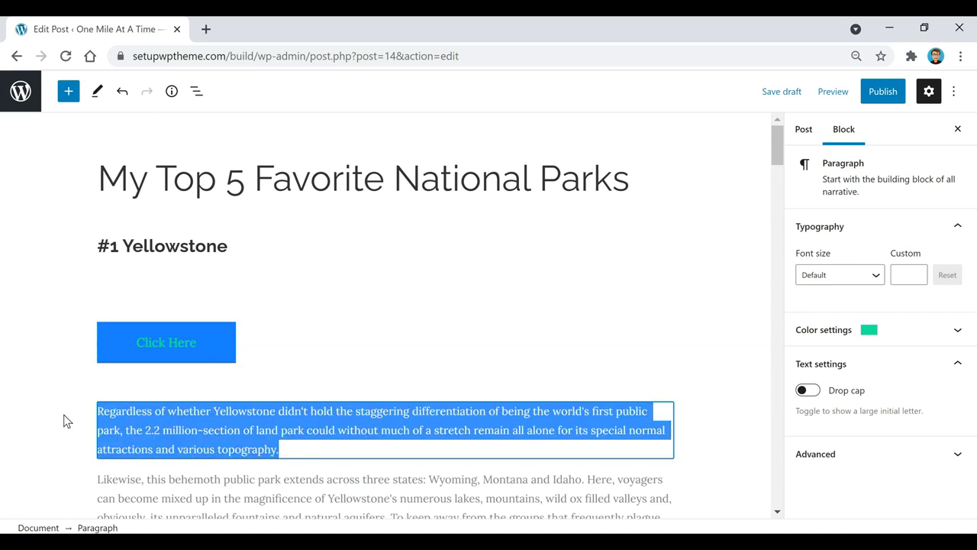
{"action": "left_click", "coordinate": [883, 330]}
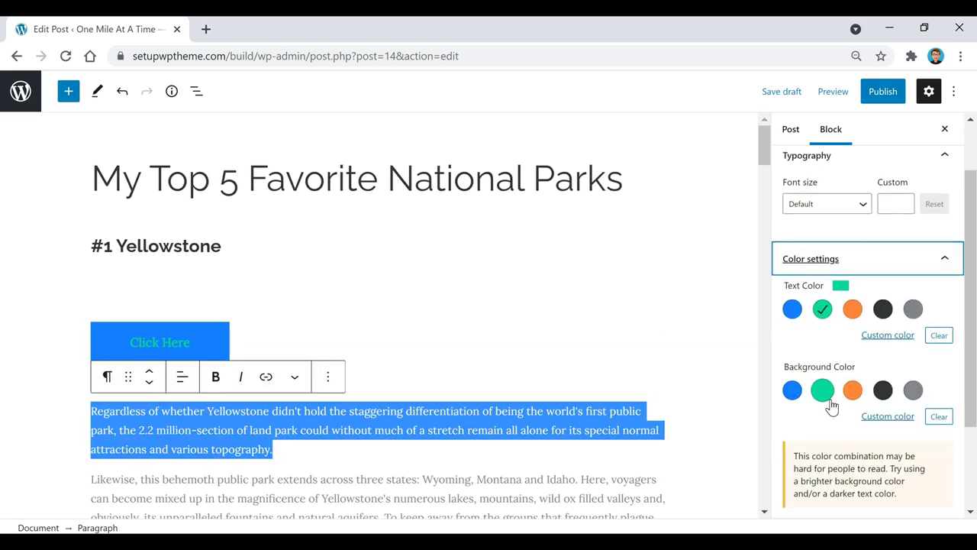
{"action": "left_click", "coordinate": [883, 309]}
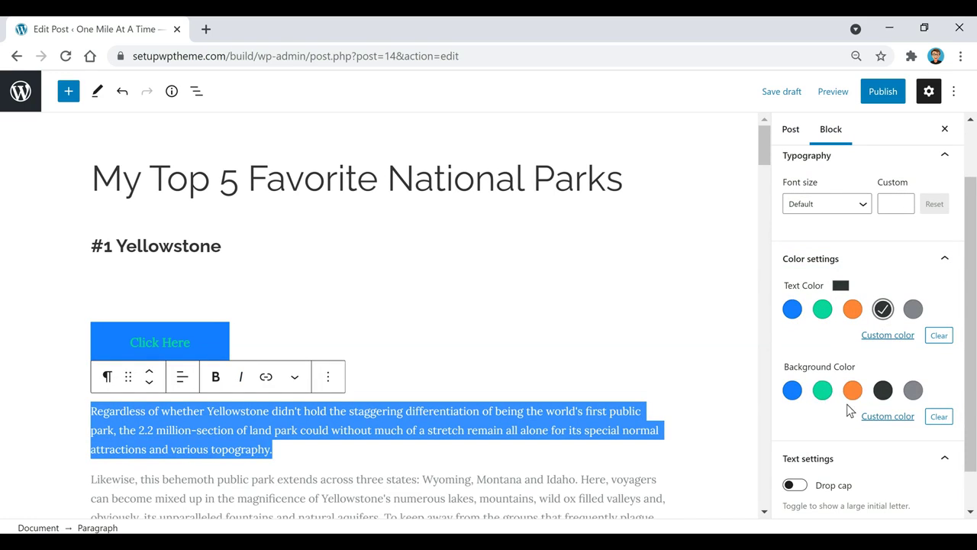
{"action": "left_click", "coordinate": [853, 391]}
{"action": "left_click", "coordinate": [417, 467]}
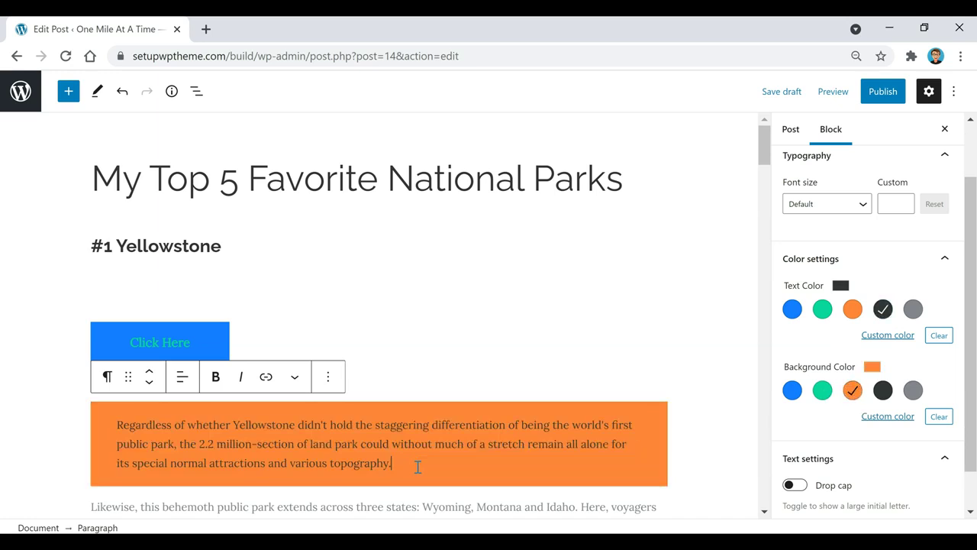
- Clear the background and text colors of the first Yellowstone paragraph
{"action": "key", "text": "ctrl+a"}
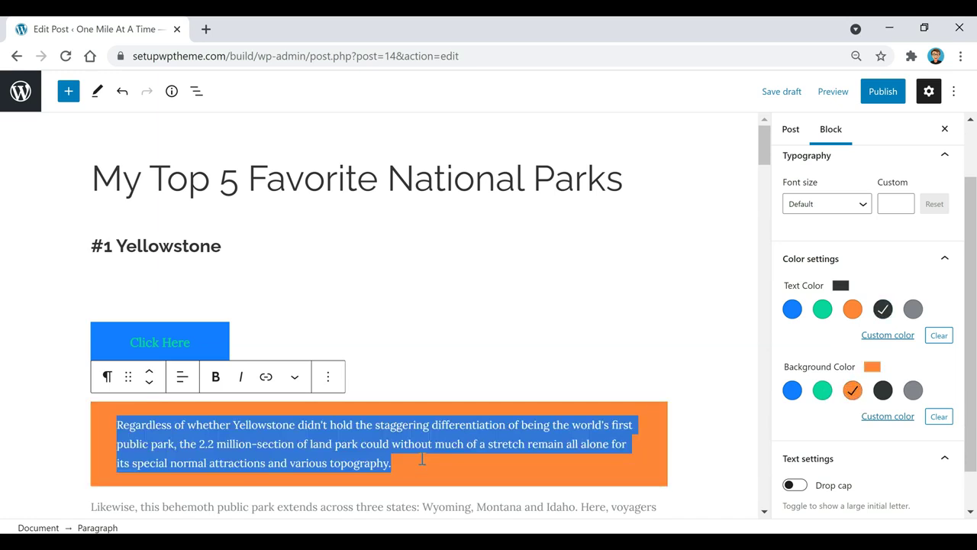
{"action": "left_click", "coordinate": [938, 416]}
{"action": "left_click", "coordinate": [939, 336]}
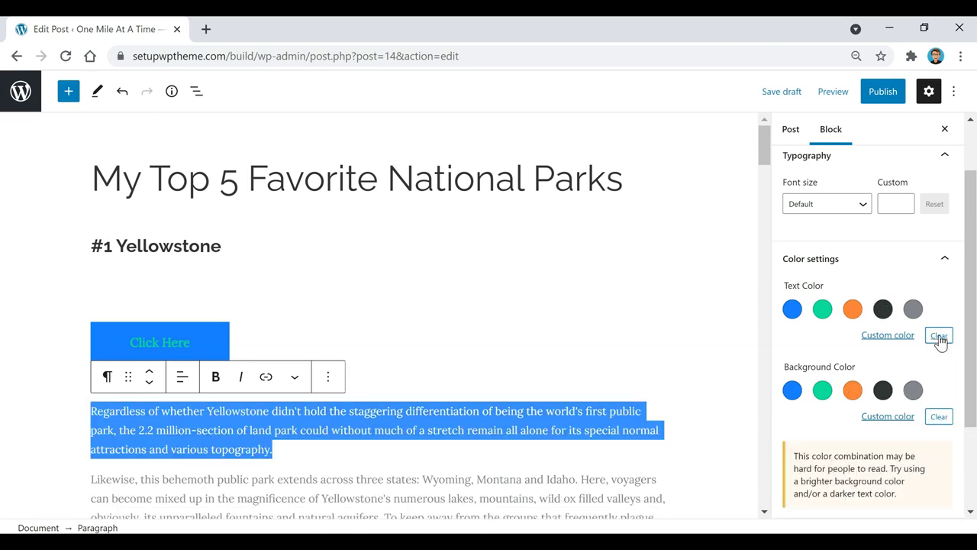
{"action": "left_click", "coordinate": [373, 446]}
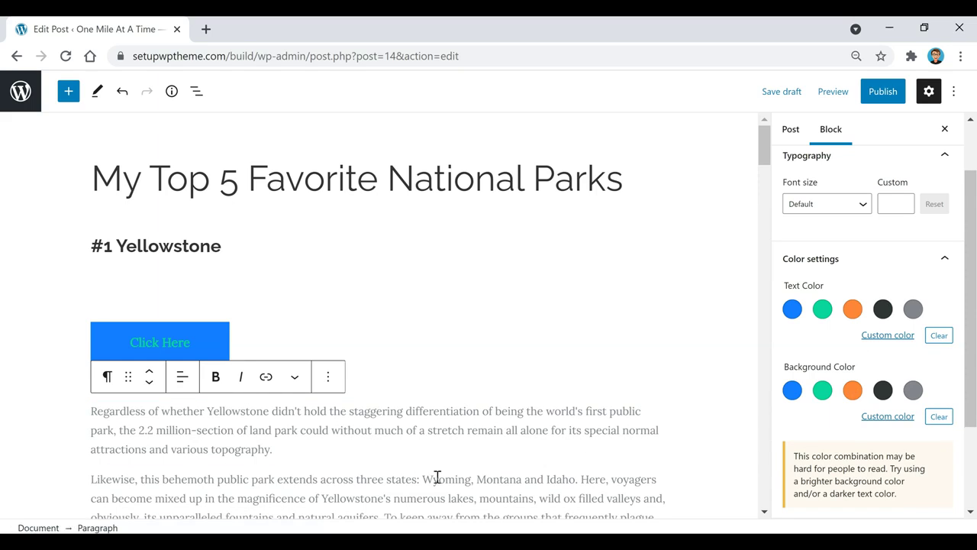
- Show the additional text formatting options for the first Yellowstone paragraph
{"action": "left_click", "coordinate": [295, 377]}
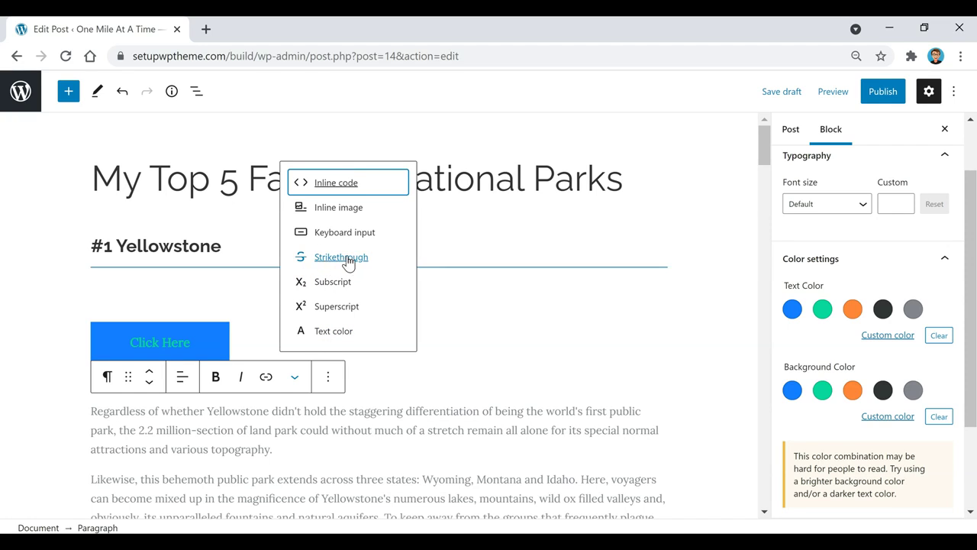
{"action": "scroll", "coordinate": [329, 413], "scroll_direction": "down", "scroll_amount": 1}
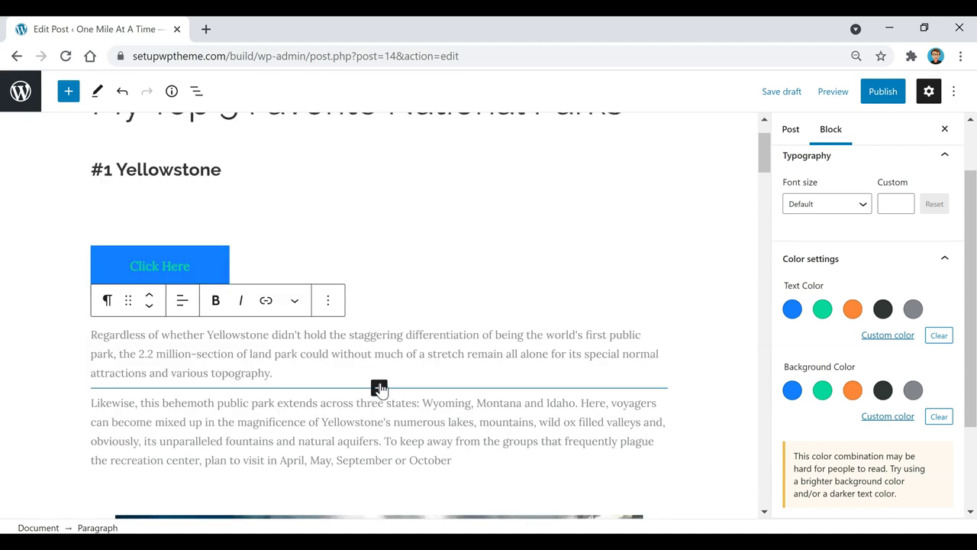
- Open the full block library between the two Yellowstone paragraphs and browse its media, design, widget and embed blocks
{"action": "left_click", "coordinate": [379, 388]}
{"action": "left_click", "coordinate": [377, 359]}
{"action": "scroll", "coordinate": [152, 361], "scroll_direction": "down", "scroll_amount": 5}
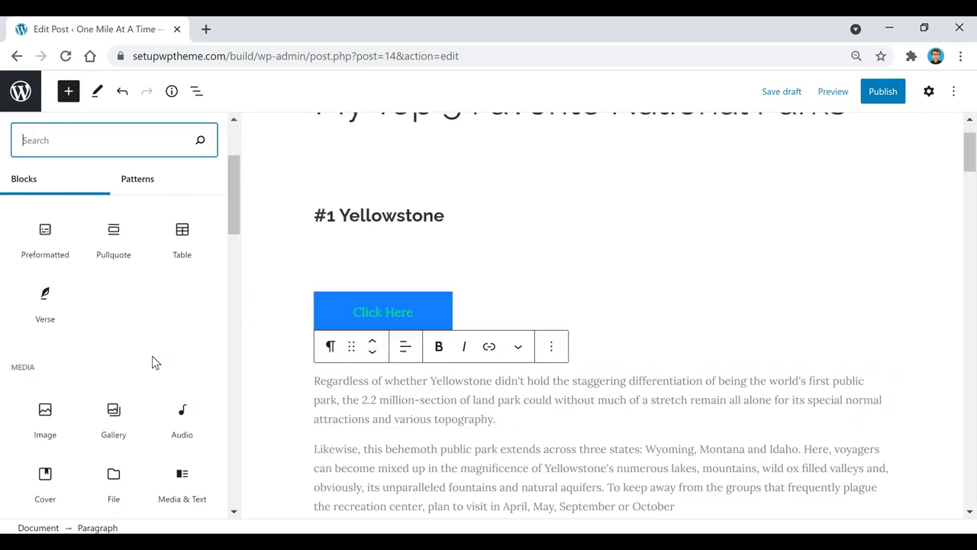
{"action": "scroll", "coordinate": [153, 363], "scroll_direction": "down", "scroll_amount": 2}
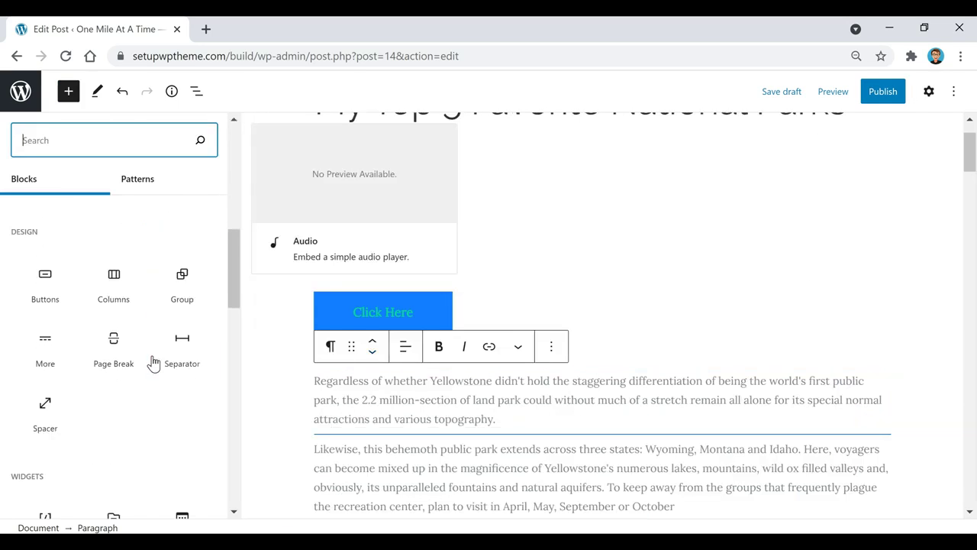
{"action": "scroll", "coordinate": [102, 390], "scroll_direction": "down", "scroll_amount": 1}
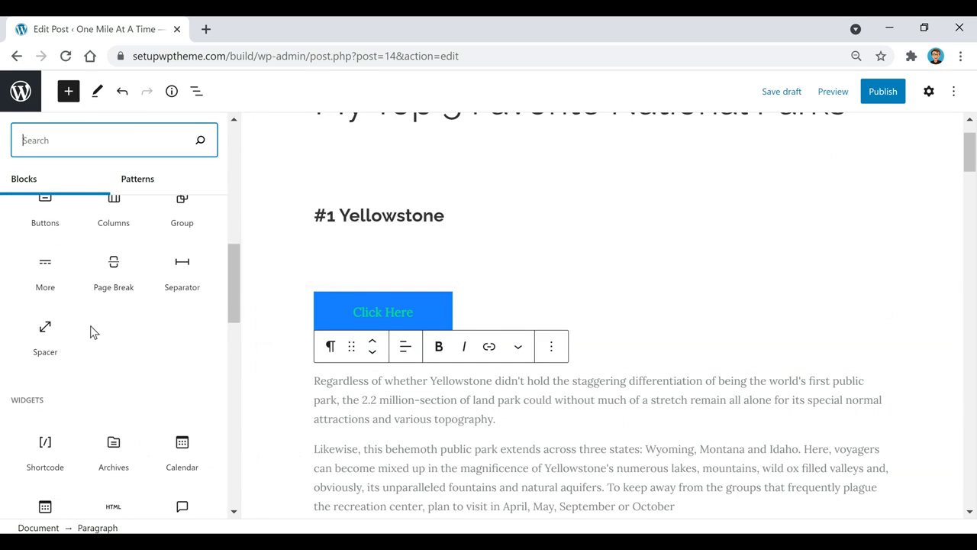
{"action": "scroll", "coordinate": [91, 328], "scroll_direction": "down", "scroll_amount": 2}
{"action": "scroll", "coordinate": [100, 264], "scroll_direction": "down", "scroll_amount": 2}
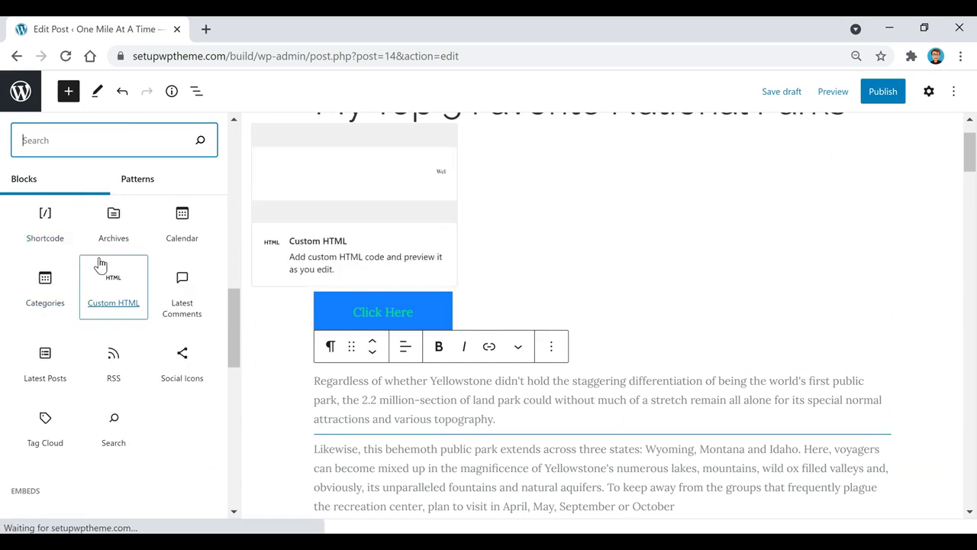
{"action": "scroll", "coordinate": [100, 263], "scroll_direction": "down", "scroll_amount": 1}
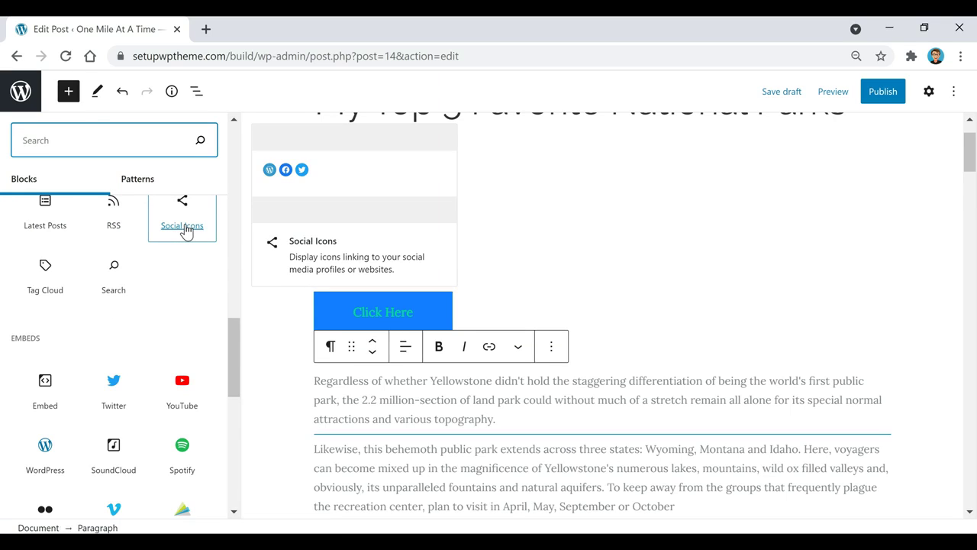
{"action": "scroll", "coordinate": [185, 230], "scroll_direction": "down", "scroll_amount": 1}
{"action": "scroll", "coordinate": [185, 229], "scroll_direction": "down", "scroll_amount": 1}
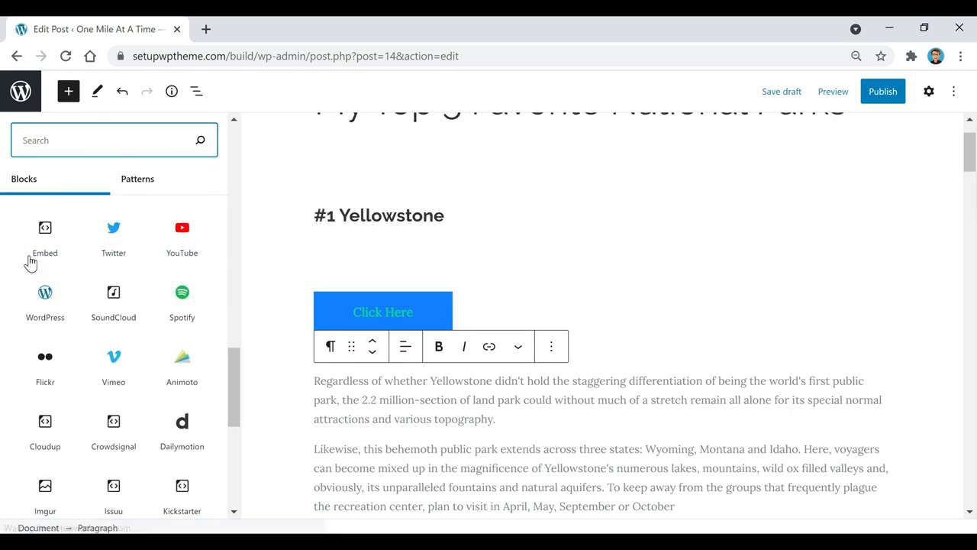
{"action": "mouse_move", "coordinate": [202, 242]}
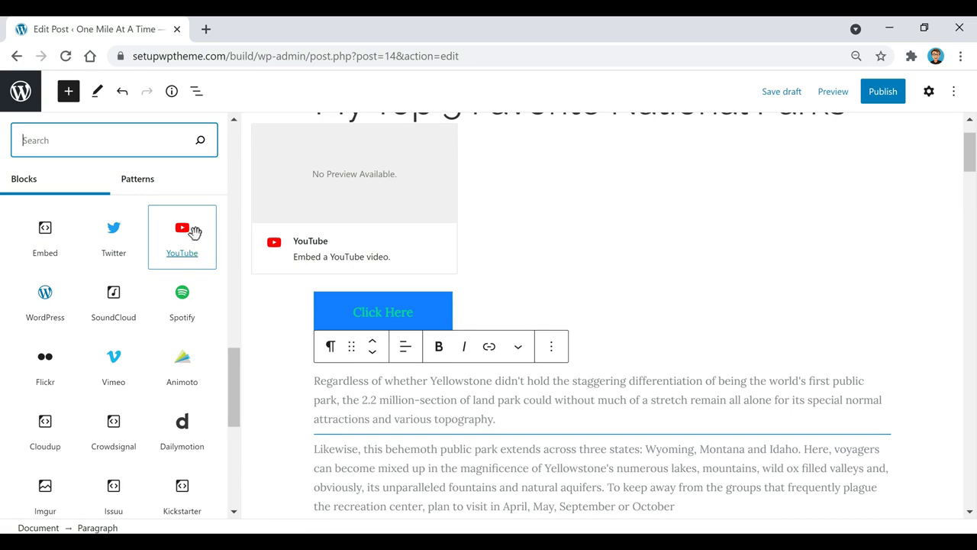
{"action": "left_click", "coordinate": [188, 233]}
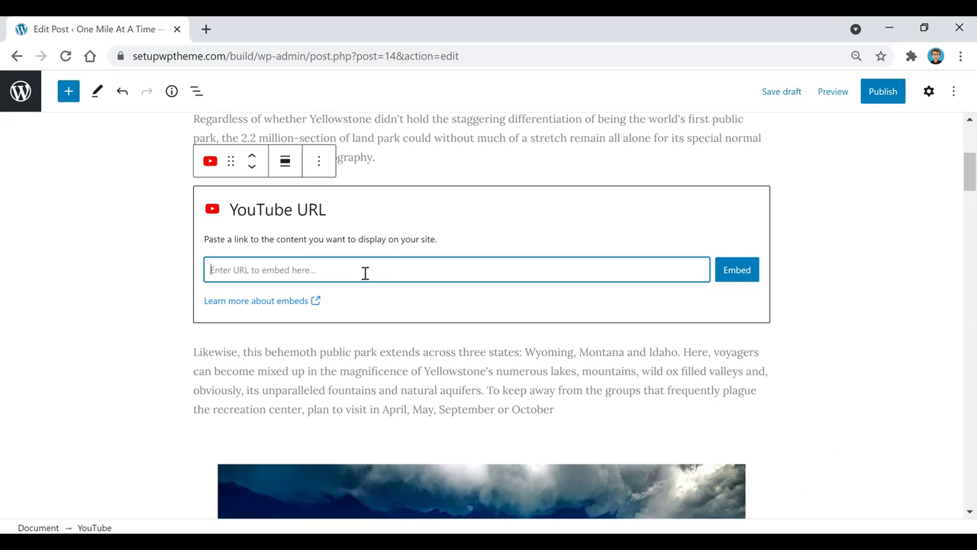
{"action": "type", "text": "https://www.youtube.com/watch?v=7lvXbfNBIQg"}
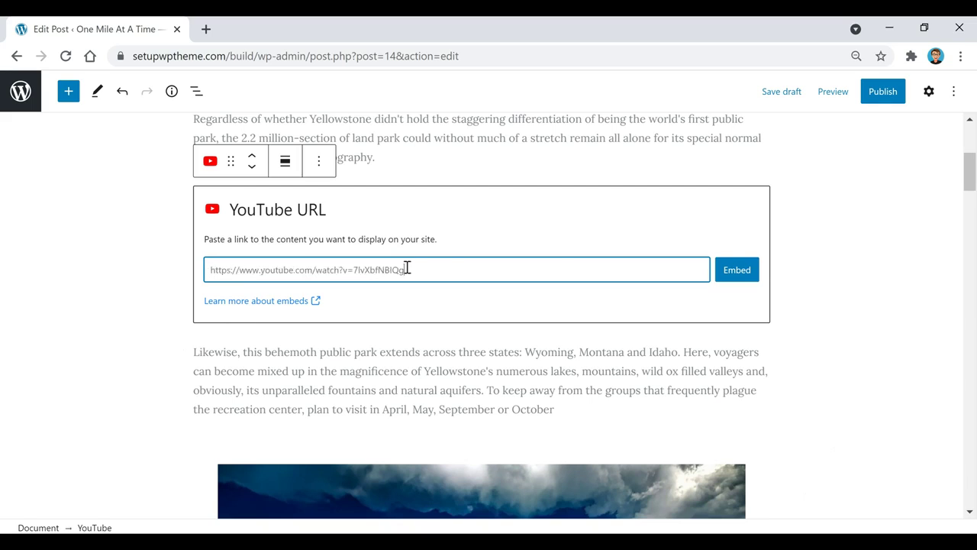
{"action": "left_click", "coordinate": [735, 274]}
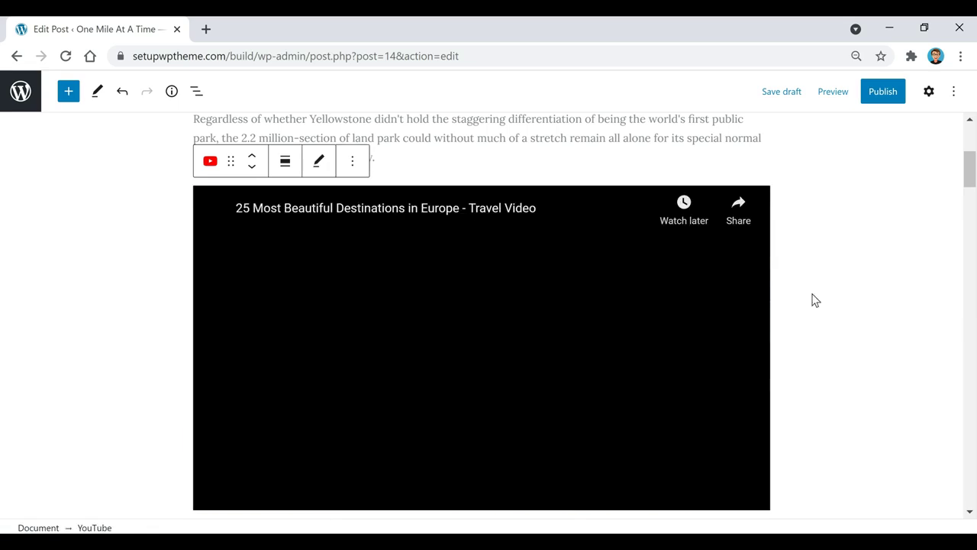
- Check the embedded video within the post and view its alignment and width options
{"action": "scroll", "coordinate": [771, 349], "scroll_direction": "up", "scroll_amount": 2}
{"action": "scroll", "coordinate": [459, 279], "scroll_direction": "down", "scroll_amount": 1}
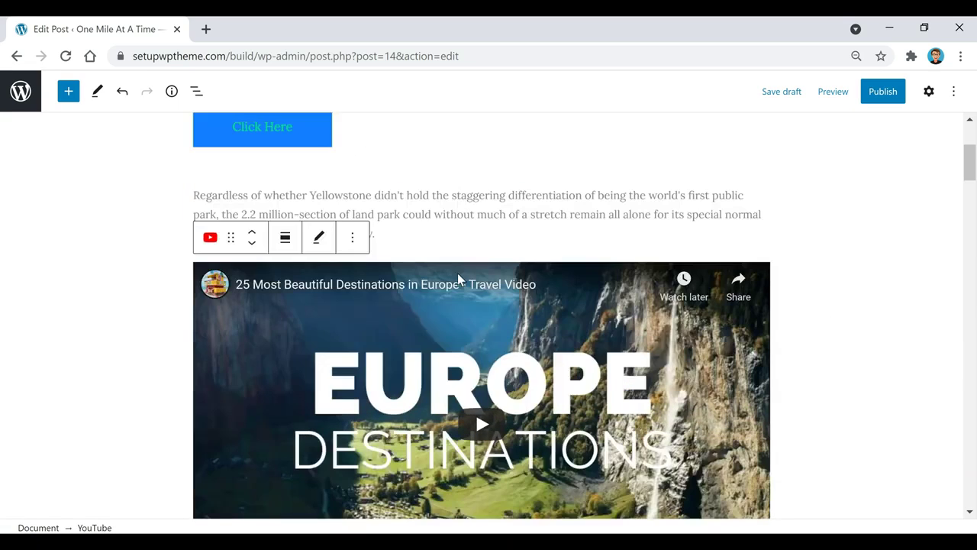
{"action": "scroll", "coordinate": [596, 313], "scroll_direction": "down", "scroll_amount": 2}
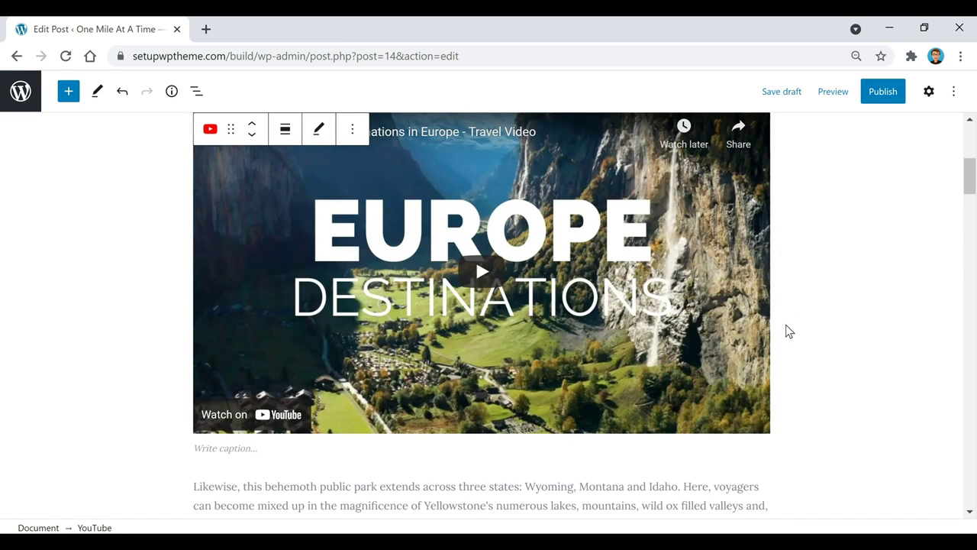
{"action": "left_click", "coordinate": [285, 129]}
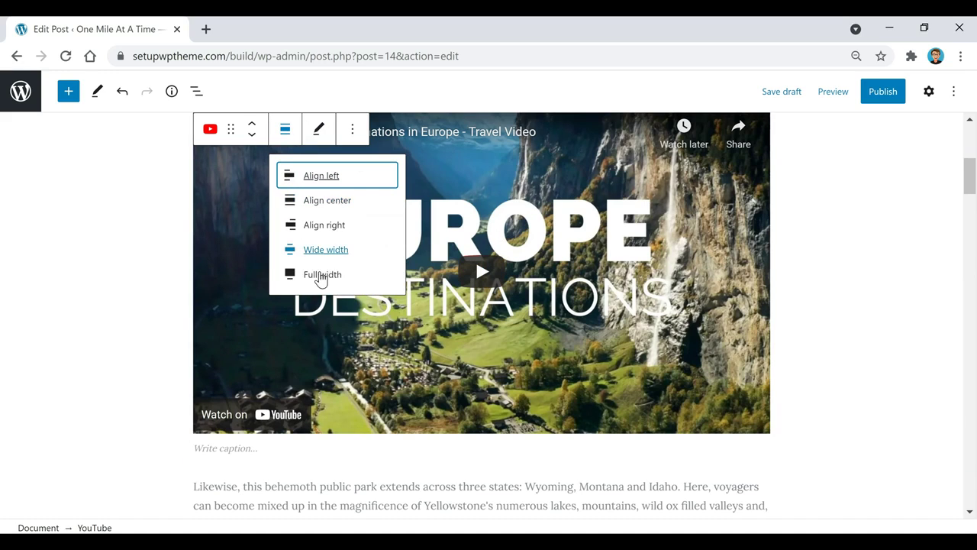
{"action": "left_click", "coordinate": [832, 224]}
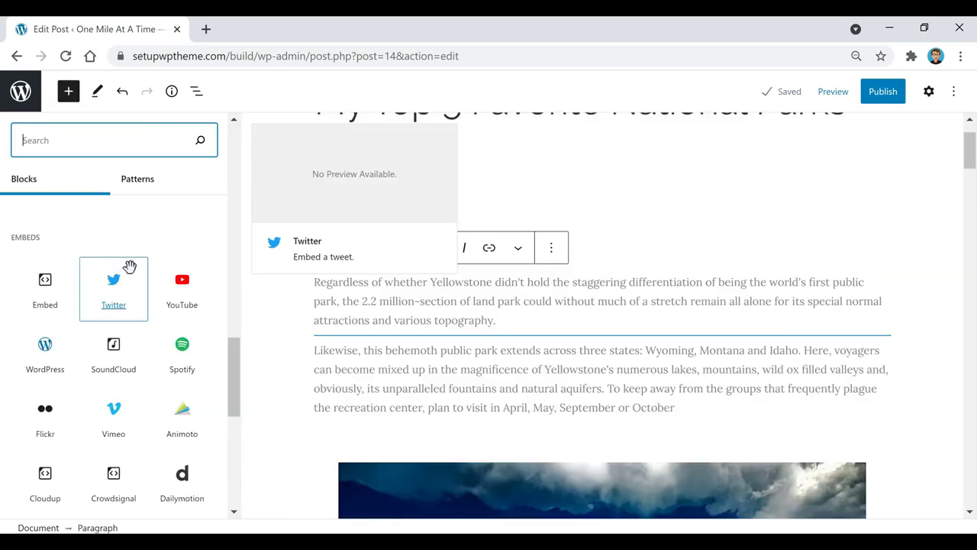
- Browse the available embed blocks down to the end of the block library and close the library
{"action": "scroll", "coordinate": [127, 267], "scroll_direction": "down", "scroll_amount": 2}
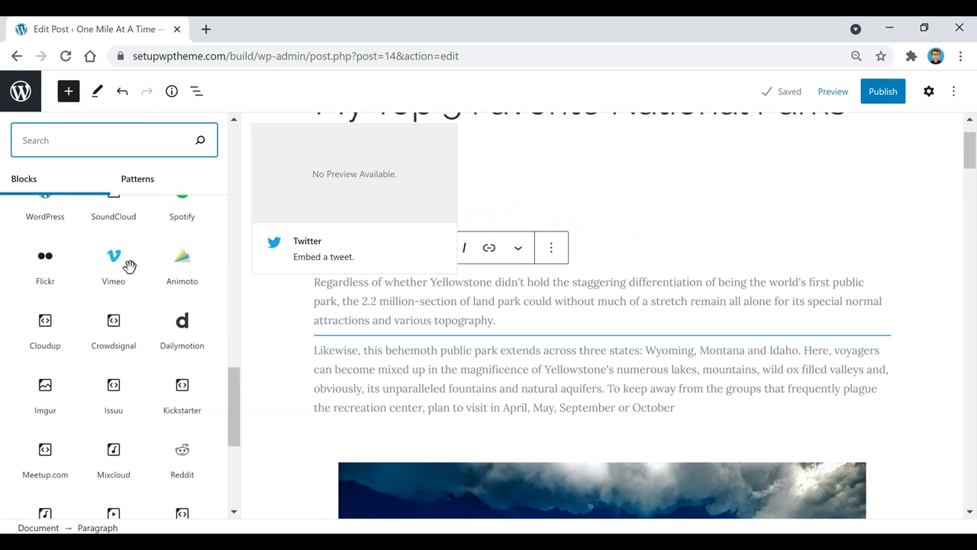
{"action": "scroll", "coordinate": [107, 252], "scroll_direction": "down", "scroll_amount": 1}
{"action": "scroll", "coordinate": [120, 260], "scroll_direction": "down", "scroll_amount": 3}
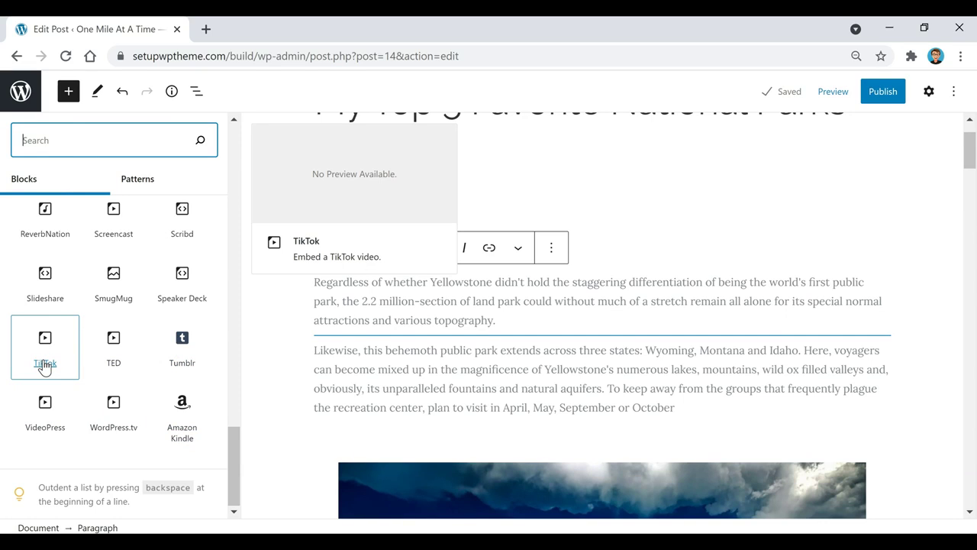
{"action": "scroll", "coordinate": [76, 386], "scroll_direction": "up", "scroll_amount": 5}
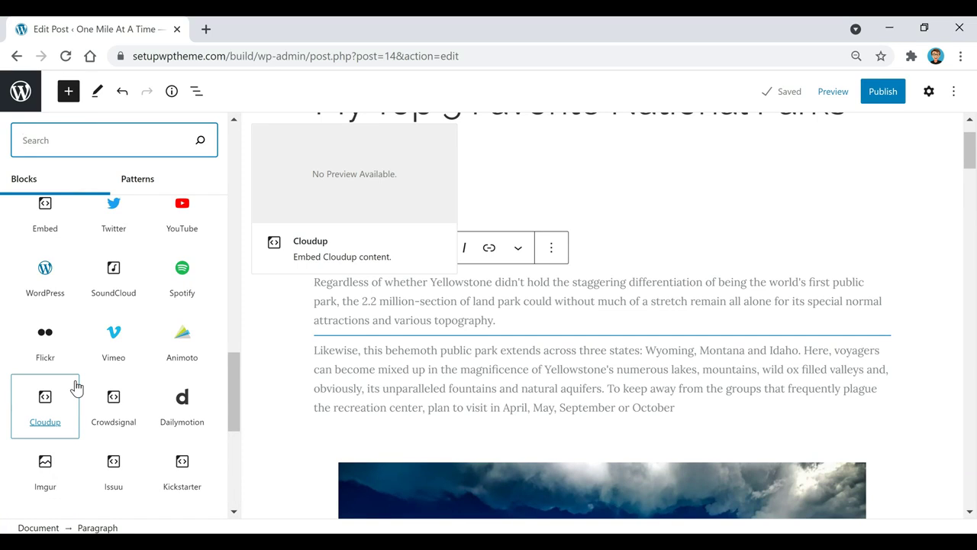
{"action": "scroll", "coordinate": [77, 388], "scroll_direction": "up", "scroll_amount": 4}
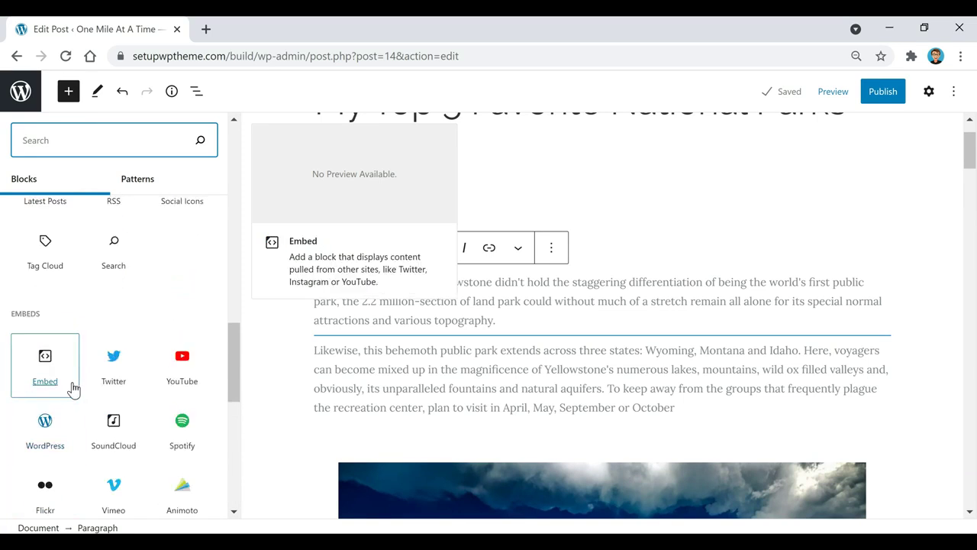
{"action": "key", "text": "Escape"}
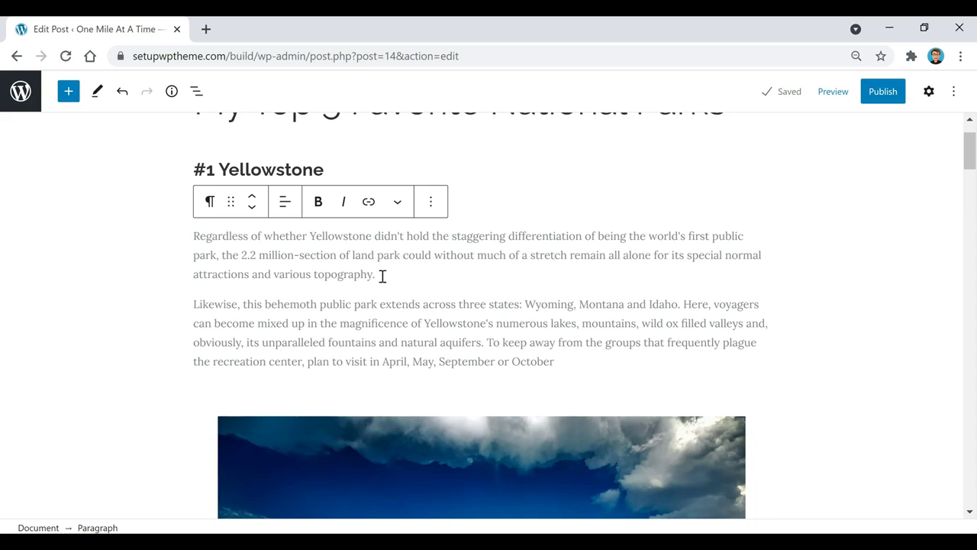
{"action": "left_click_drag", "start_coordinate": [372, 270], "coordinate": [314, 272]}
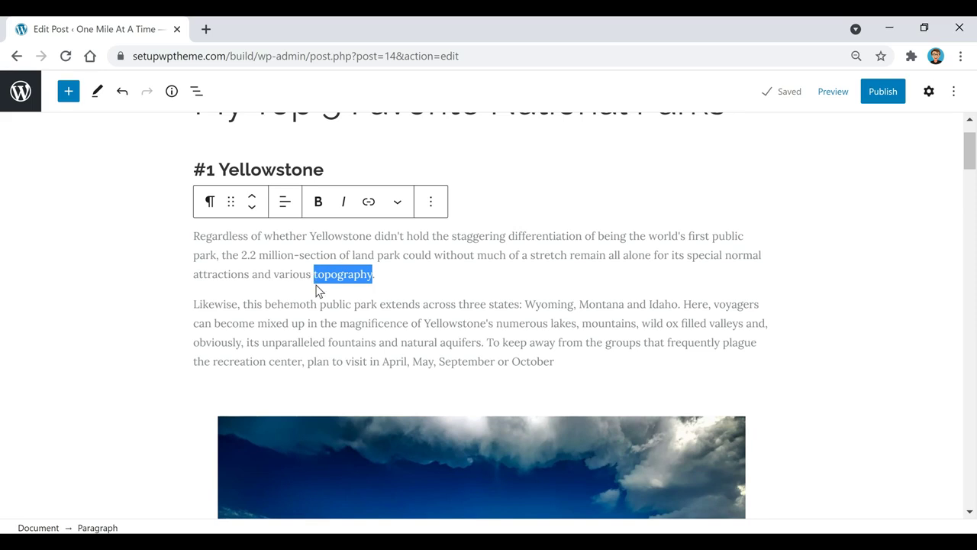
{"action": "left_click", "coordinate": [369, 213]}
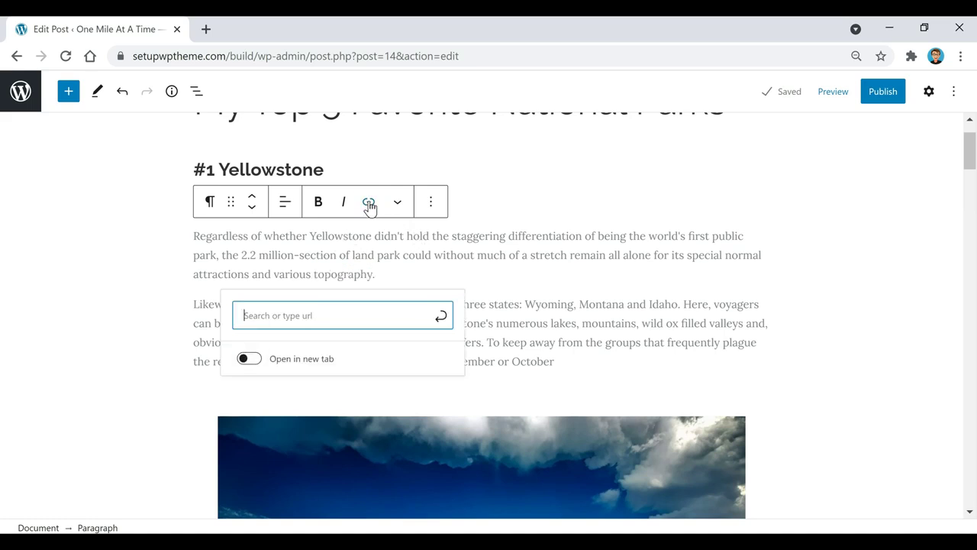
{"action": "type", "text": "https://www.youtube.com/watch?v=zTBmv-Gzf2w"}
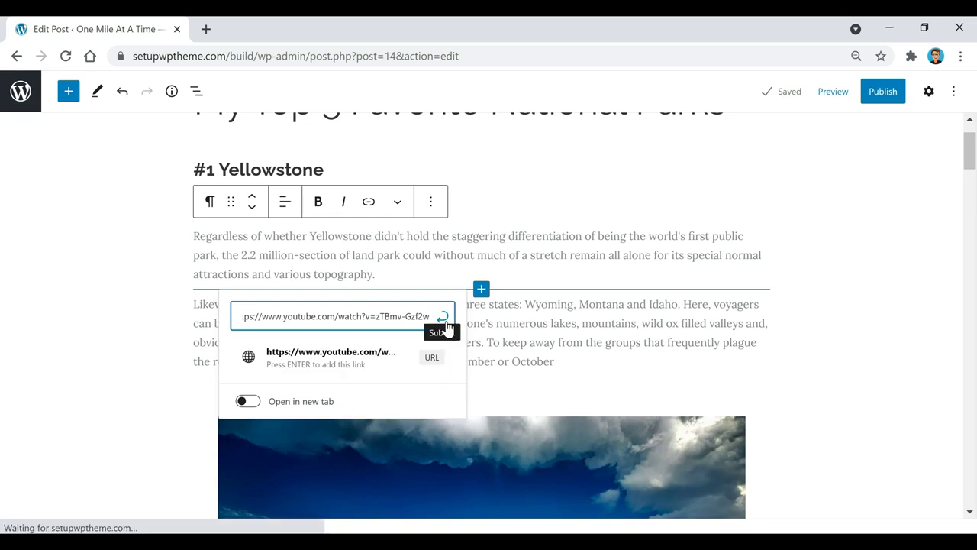
{"action": "left_click", "coordinate": [443, 317]}
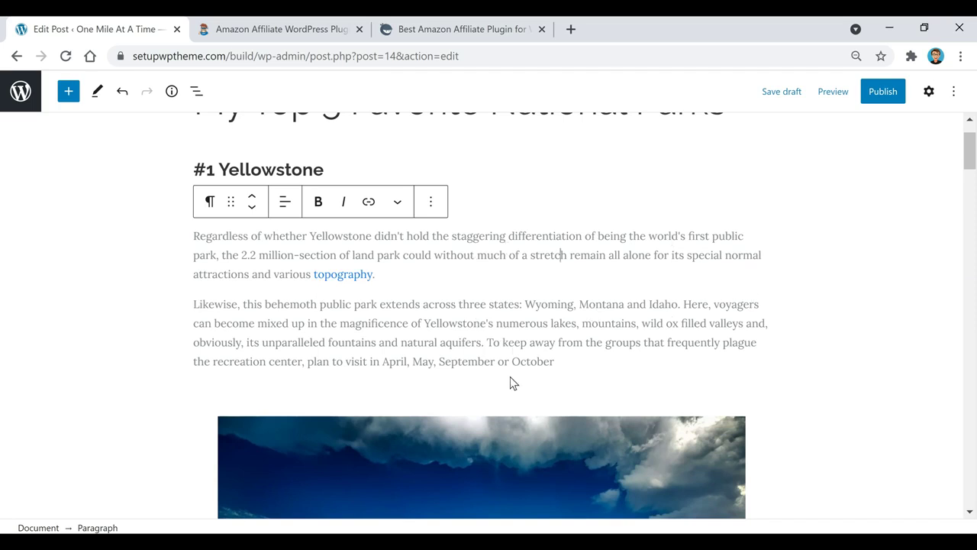
- Look over the AAWP and AzonPress Amazon affiliate plugin pages and return to the post editor
{"action": "left_click", "coordinate": [274, 30]}
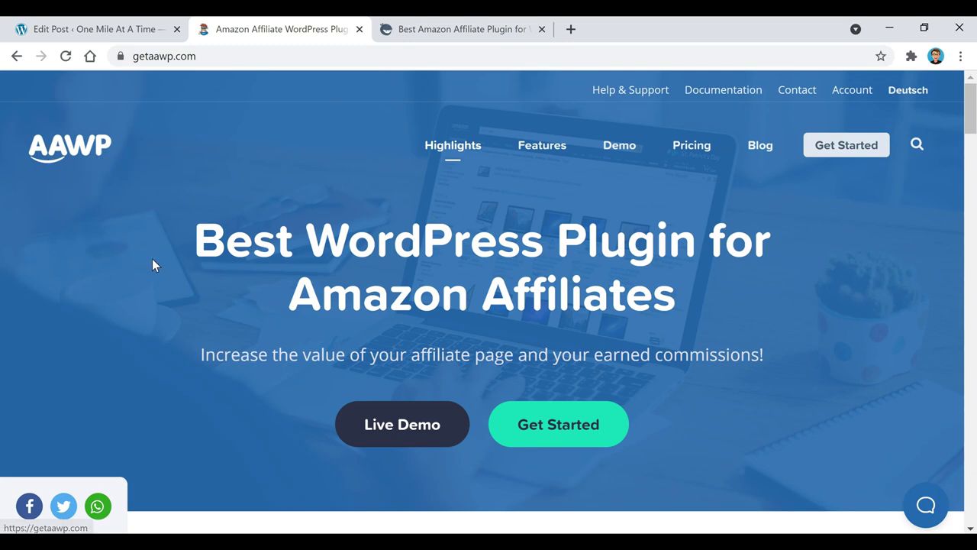
{"action": "scroll", "coordinate": [394, 262], "scroll_direction": "down", "scroll_amount": 5}
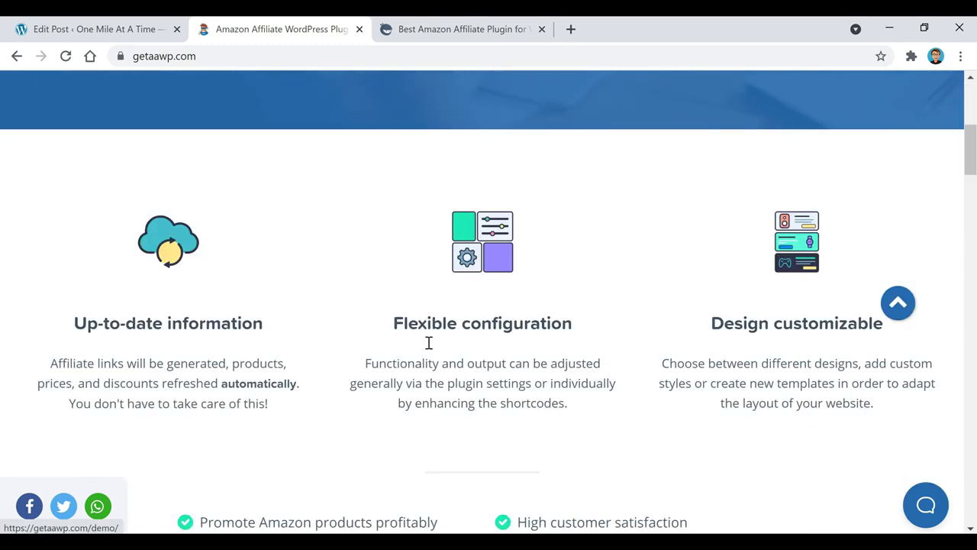
{"action": "scroll", "coordinate": [428, 343], "scroll_direction": "up", "scroll_amount": 5}
{"action": "left_click", "coordinate": [469, 30]}
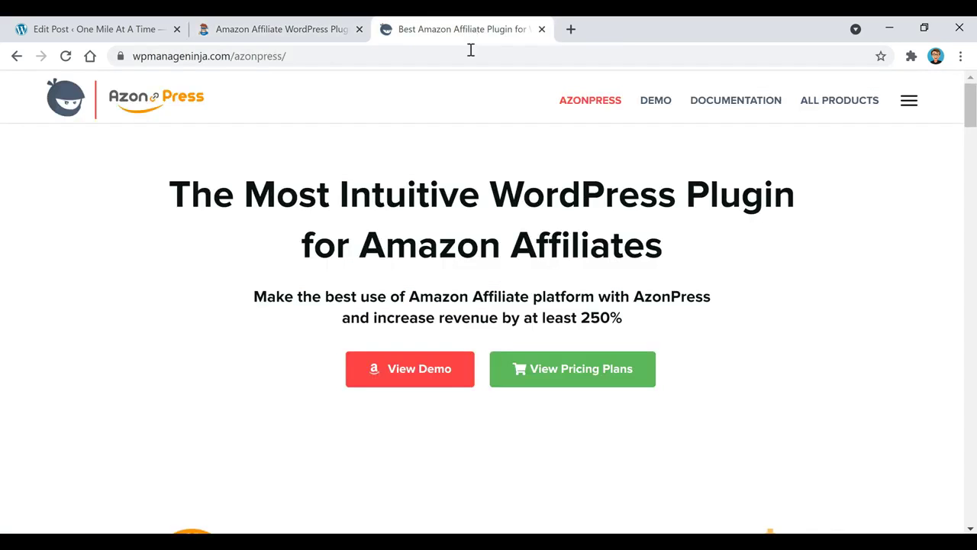
{"action": "scroll", "coordinate": [687, 283], "scroll_direction": "down", "scroll_amount": 2}
{"action": "scroll", "coordinate": [645, 297], "scroll_direction": "down", "scroll_amount": 5}
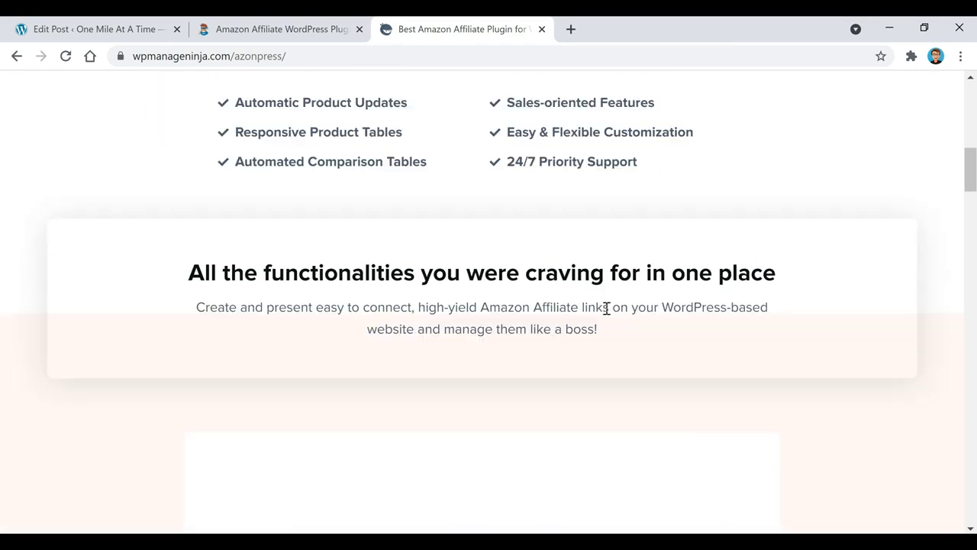
{"action": "scroll", "coordinate": [524, 338], "scroll_direction": "up", "scroll_amount": 7}
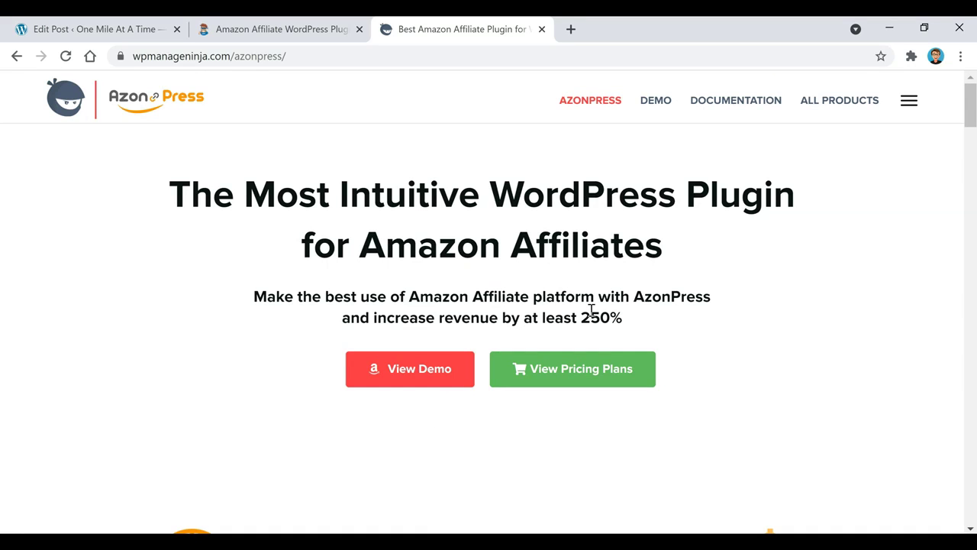
{"action": "left_click", "coordinate": [90, 30]}
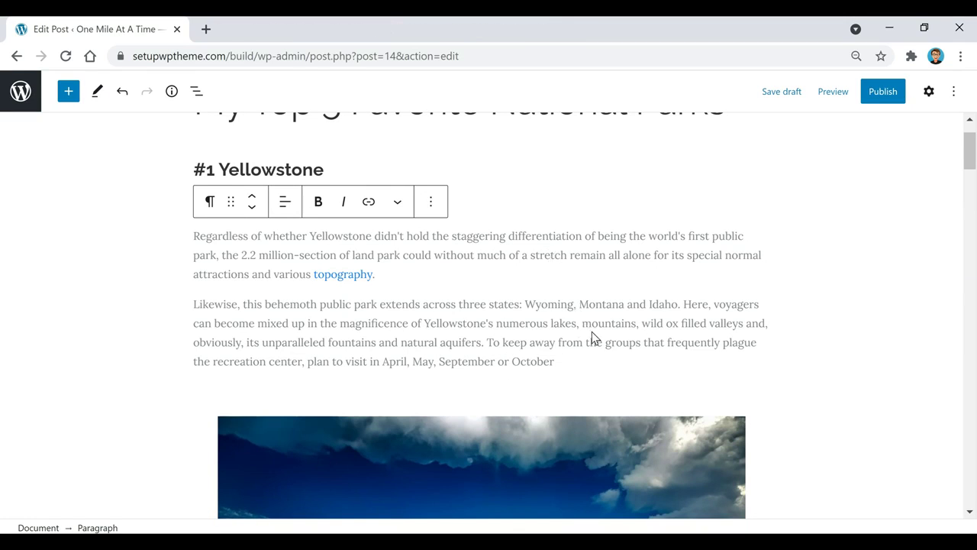
- Publish the My Top 5 Favorite National Parks post immediately with public visibility
{"action": "scroll", "coordinate": [593, 332], "scroll_direction": "up", "scroll_amount": 1}
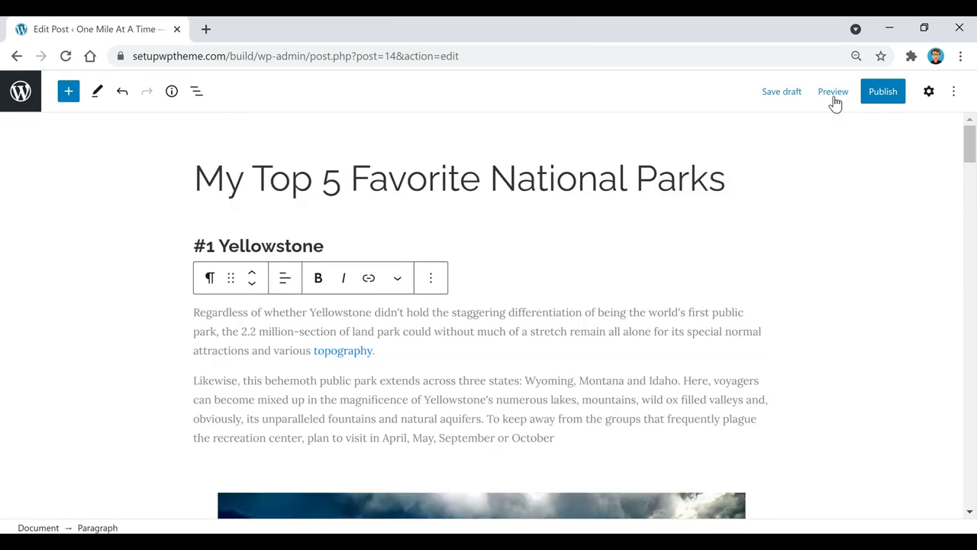
{"action": "left_click", "coordinate": [930, 93]}
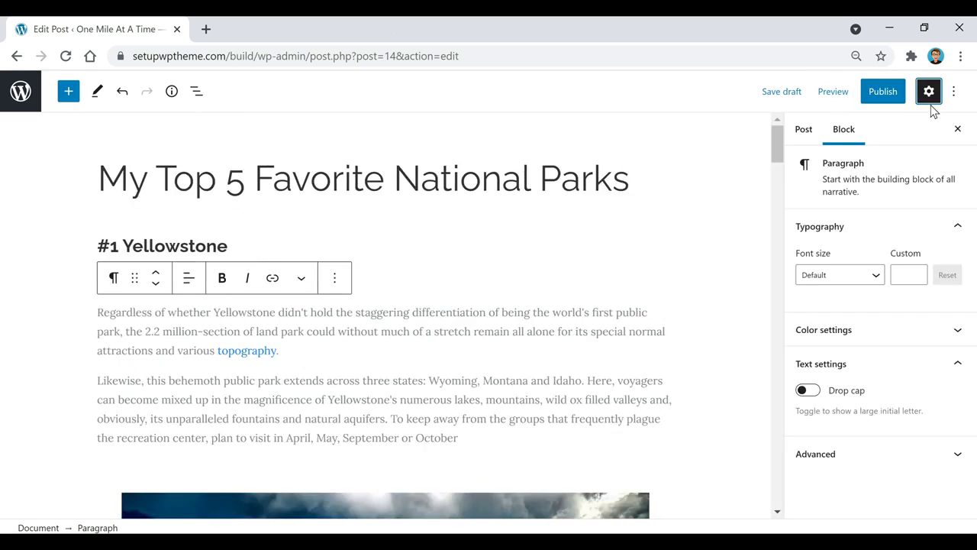
{"action": "left_click", "coordinate": [882, 95]}
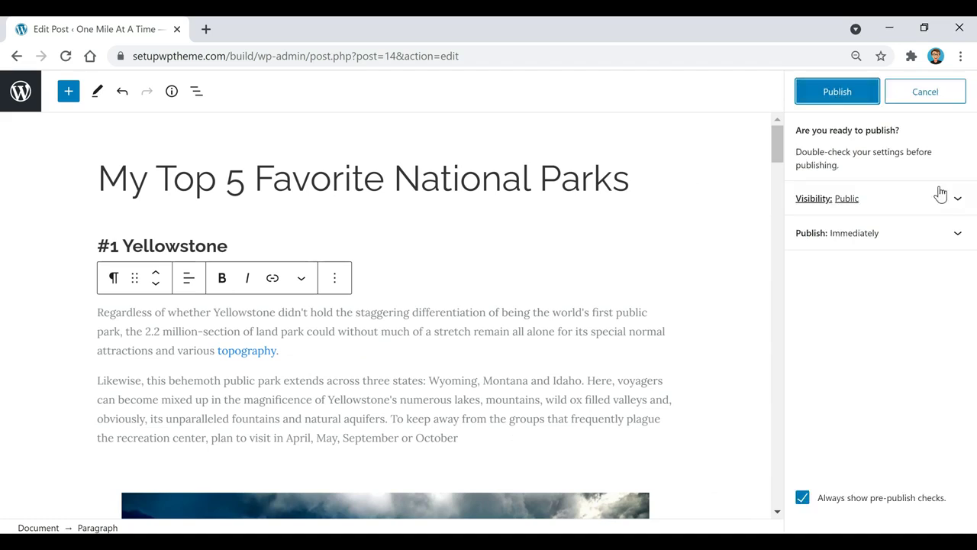
{"action": "left_click", "coordinate": [837, 92]}
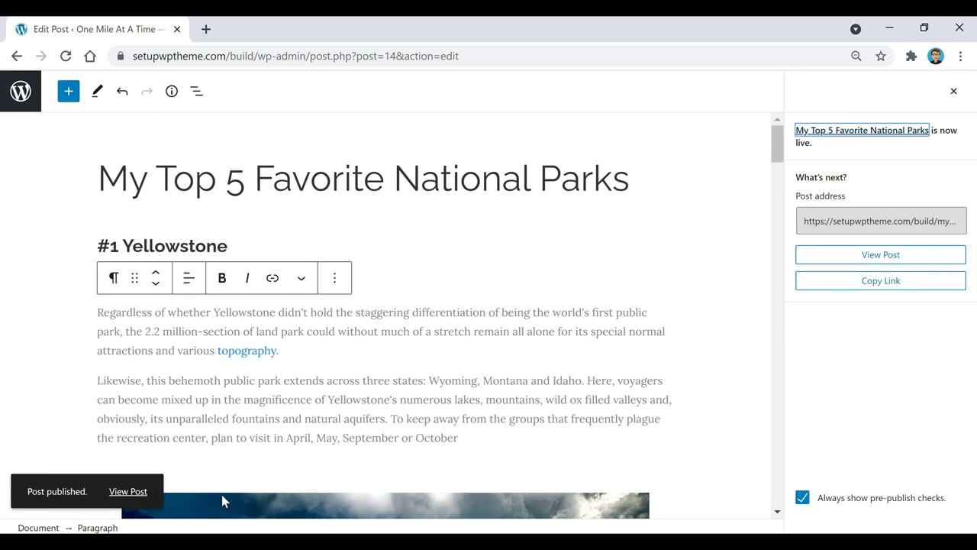
- View the published post on the live site and review its park sections from Yellowstone to Grand Canyon
{"action": "left_click", "coordinate": [127, 492]}
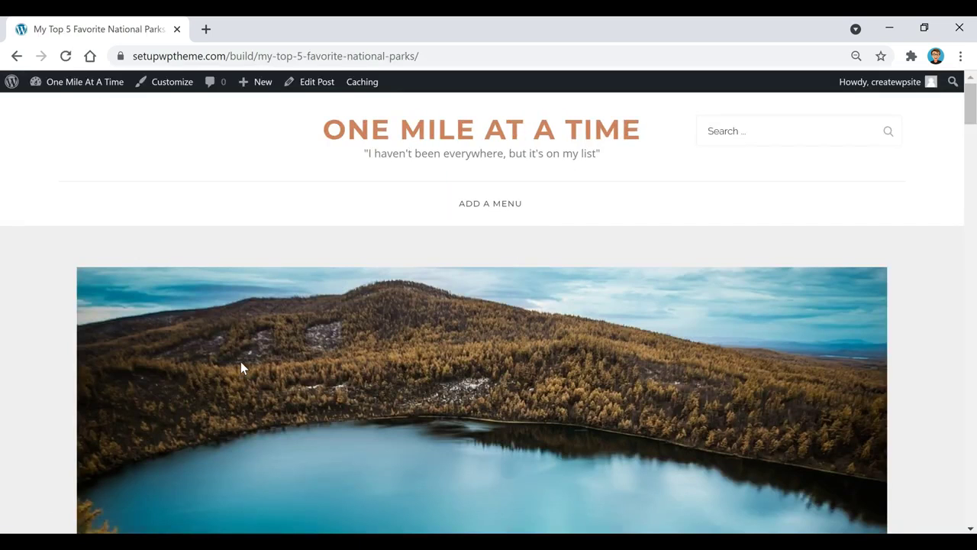
{"action": "scroll", "coordinate": [241, 368], "scroll_direction": "down", "scroll_amount": 8}
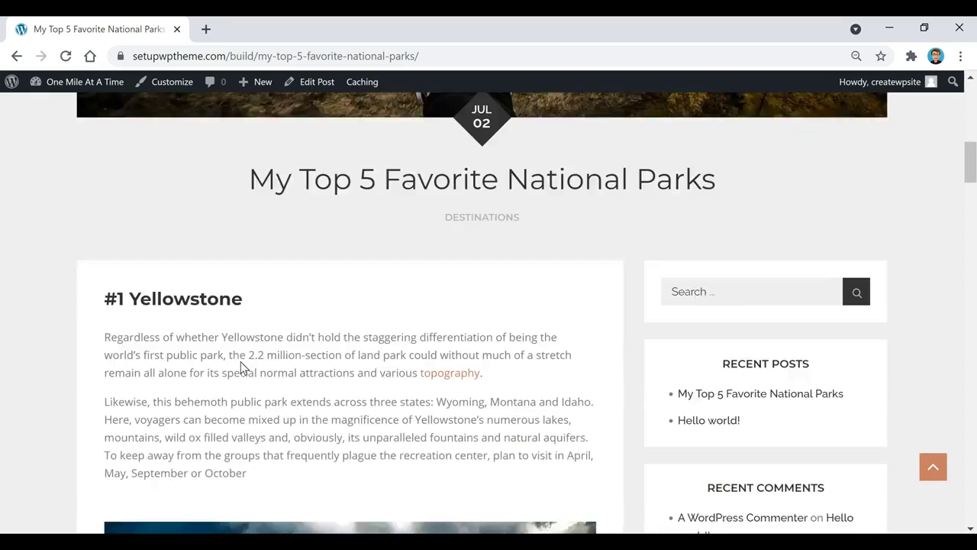
{"action": "scroll", "coordinate": [241, 362], "scroll_direction": "down", "scroll_amount": 8}
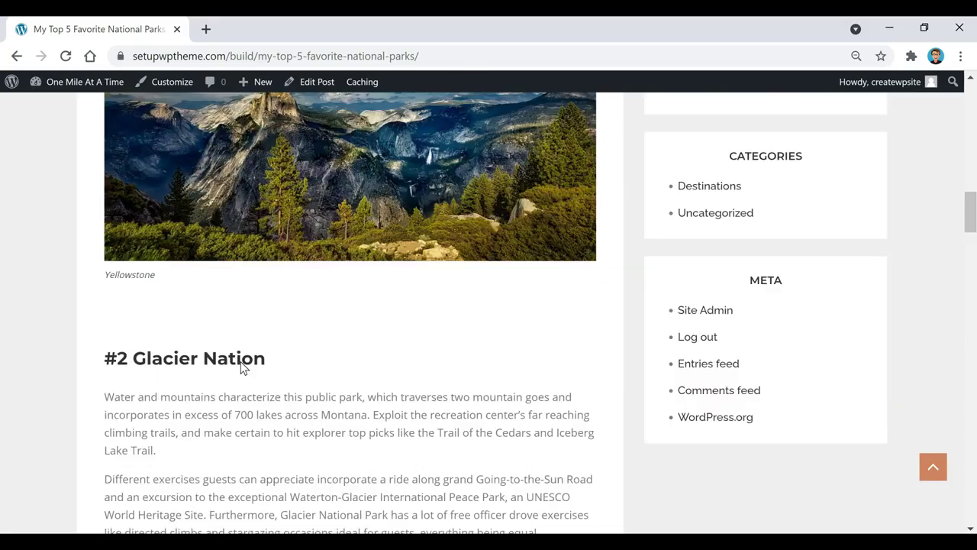
{"action": "scroll", "coordinate": [241, 367], "scroll_direction": "down", "scroll_amount": 20}
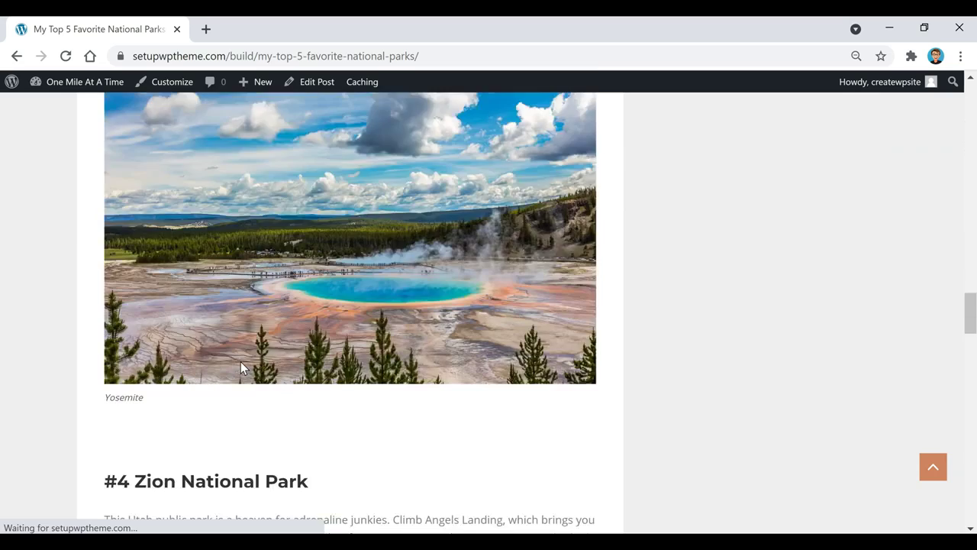
{"action": "scroll", "coordinate": [240, 368], "scroll_direction": "down", "scroll_amount": 15}
{"action": "scroll", "coordinate": [240, 367], "scroll_direction": "down", "scroll_amount": 5}
{"action": "scroll", "coordinate": [241, 367], "scroll_direction": "up", "scroll_amount": 9}
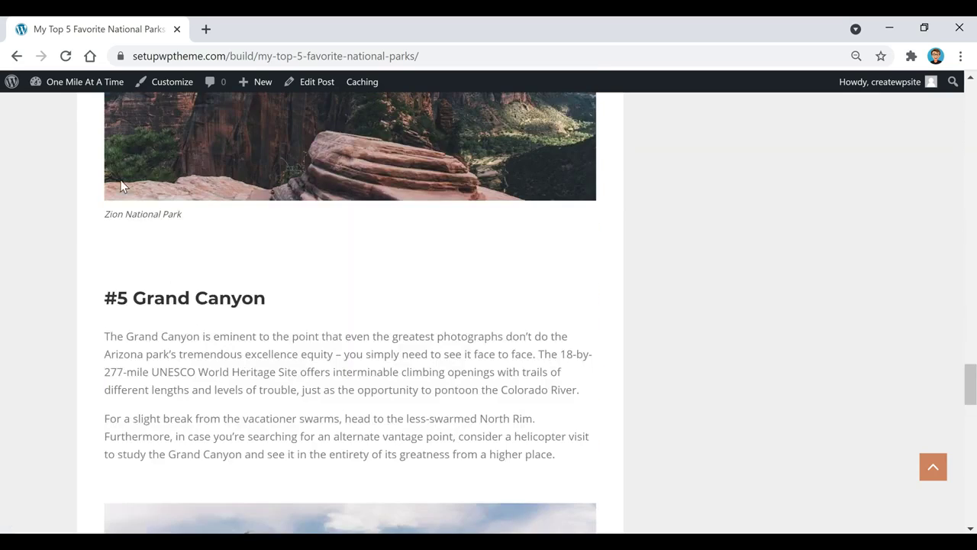
- Open the site's admin dashboard and look over the blog's front page in the other tab
{"action": "mouse_move", "coordinate": [65, 86]}
{"action": "left_click", "coordinate": [55, 109]}
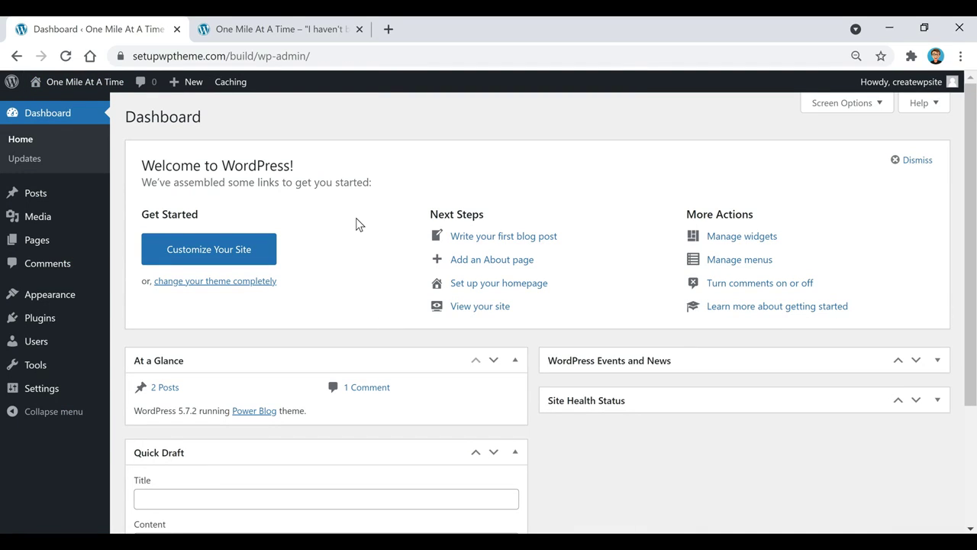
{"action": "left_click", "coordinate": [271, 31]}
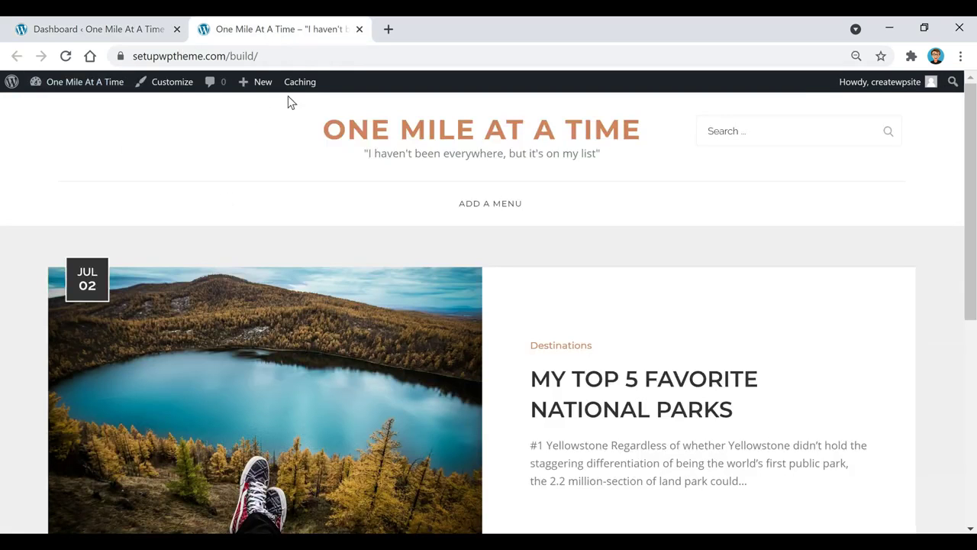
{"action": "scroll", "coordinate": [733, 257], "scroll_direction": "down", "scroll_amount": 1}
{"action": "scroll", "coordinate": [427, 431], "scroll_direction": "up", "scroll_amount": 1}
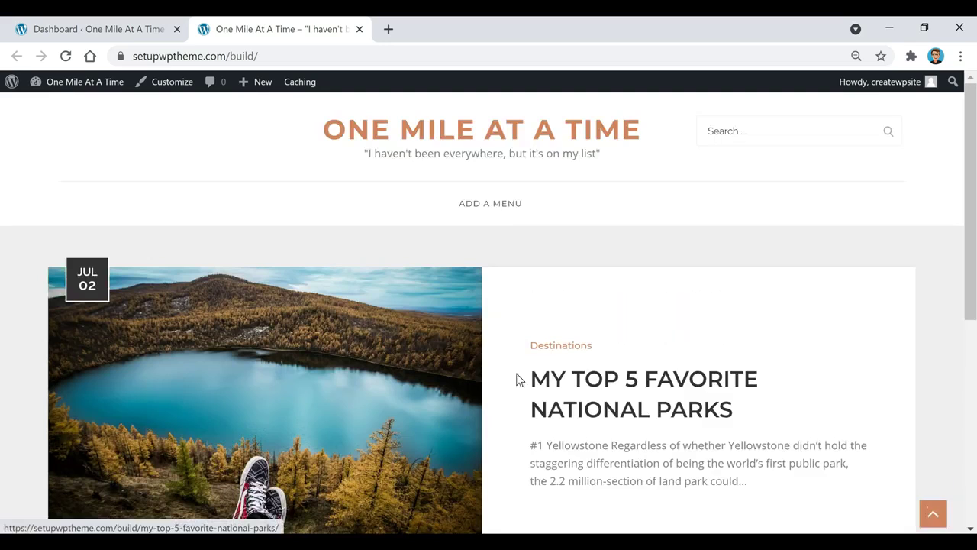
- Open the menu editor from the front page's Add a Menu placeholder, and open it in the dashboard tab too
{"action": "left_click", "coordinate": [484, 212]}
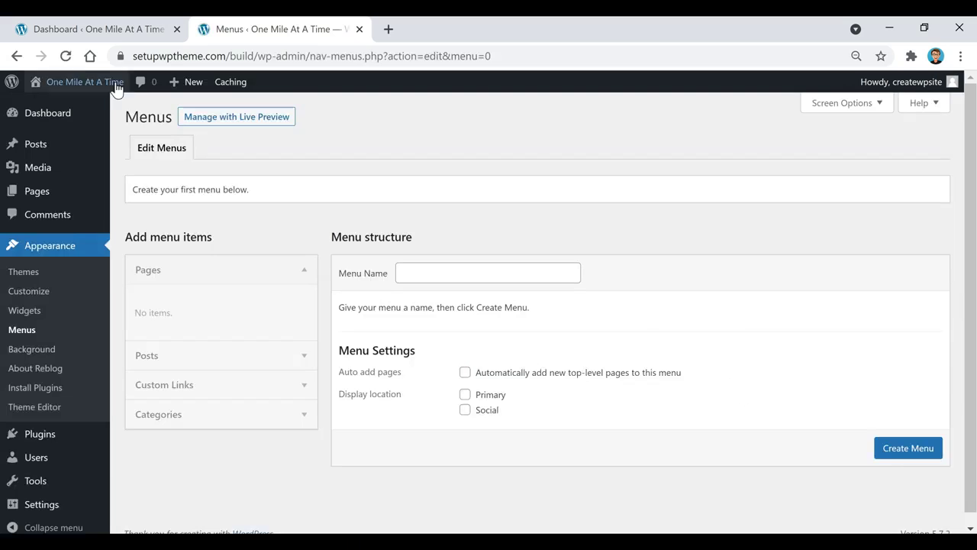
{"action": "left_click", "coordinate": [141, 31]}
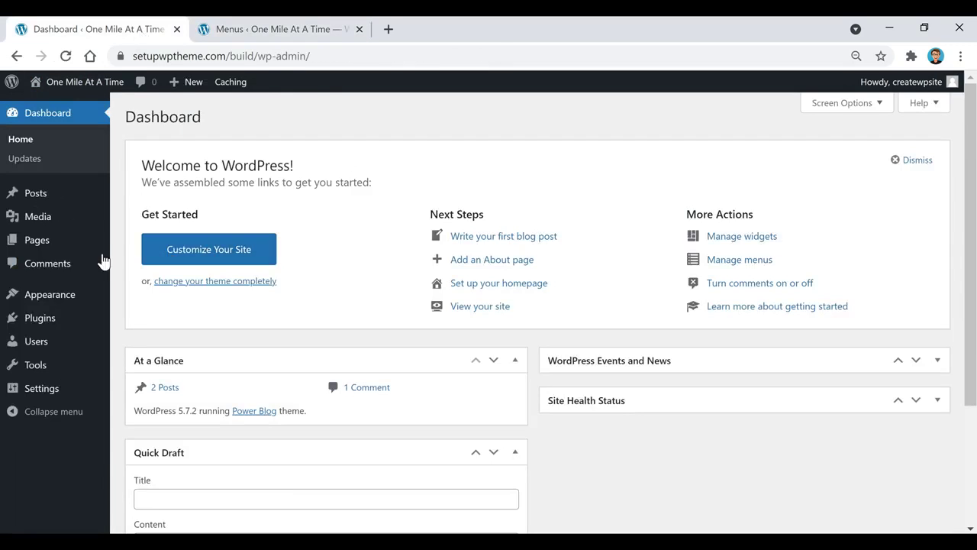
{"action": "mouse_move", "coordinate": [50, 299]}
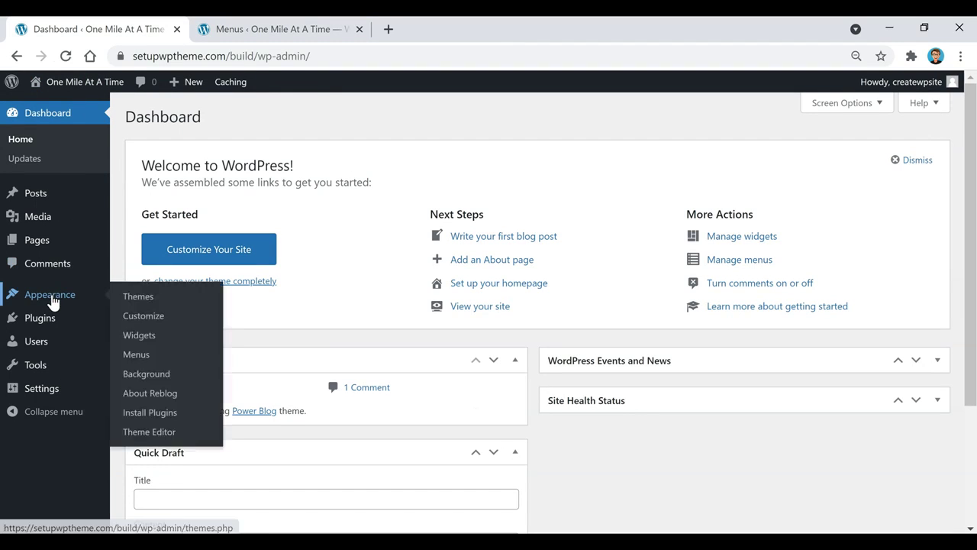
{"action": "left_click", "coordinate": [137, 356]}
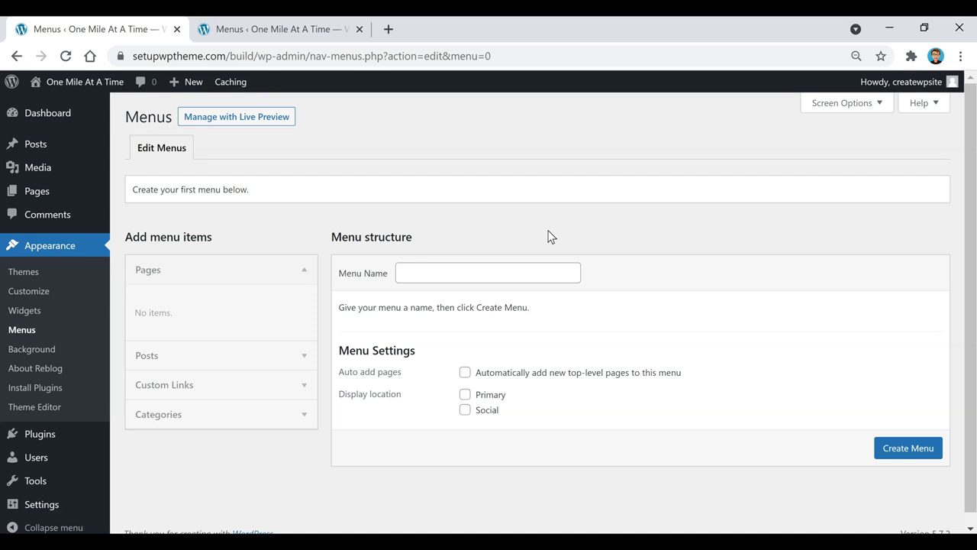
- Create a menu named "menu 1" and set its display location to Primary
{"action": "left_click", "coordinate": [565, 272]}
{"action": "type", "text": "menu 1"}
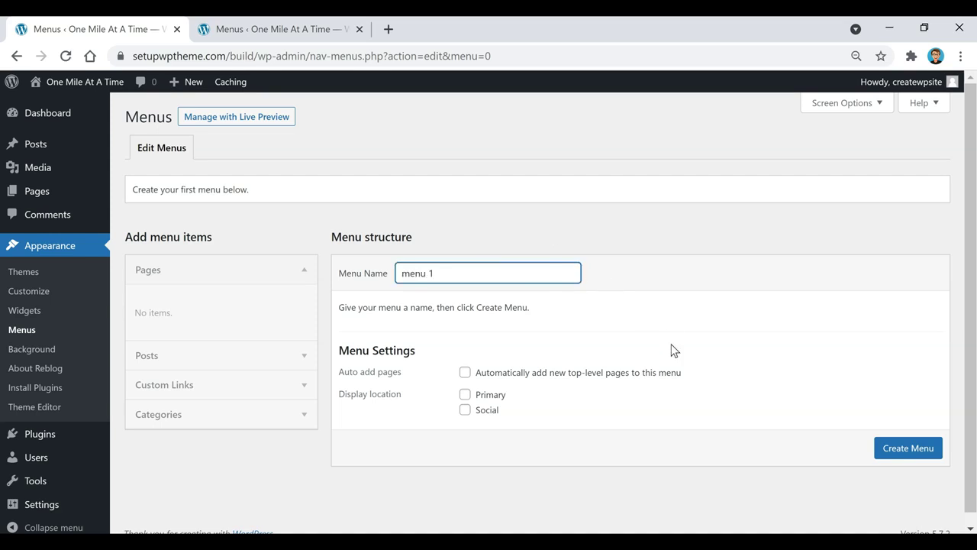
{"action": "left_click", "coordinate": [906, 456]}
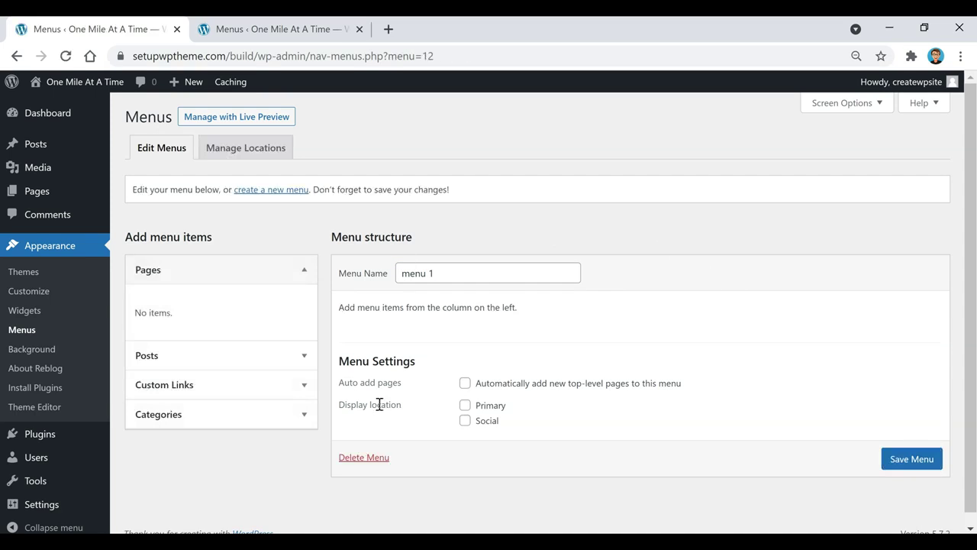
{"action": "left_click", "coordinate": [465, 405]}
- Check the navigation area on the site's front page and return to editing menu 1
{"action": "left_click", "coordinate": [331, 29]}
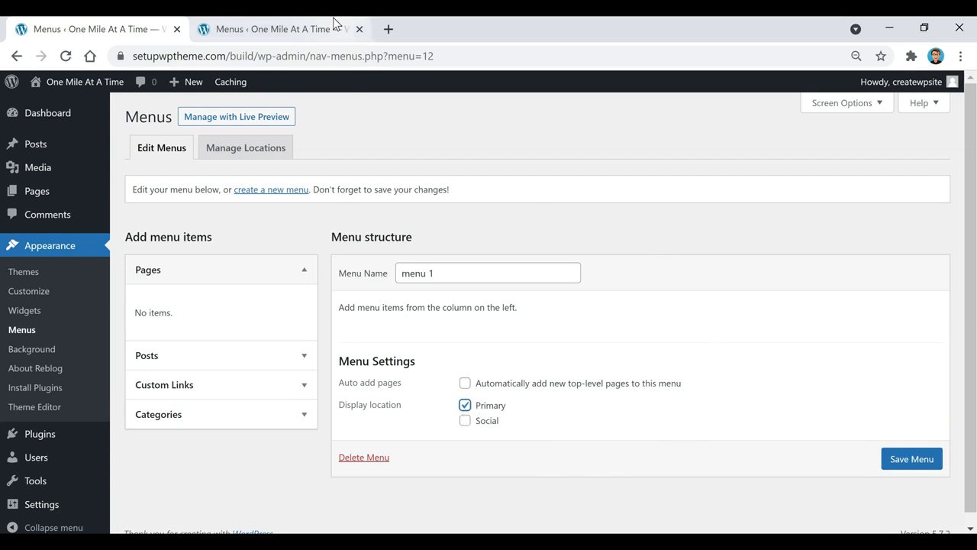
{"action": "left_click", "coordinate": [69, 84]}
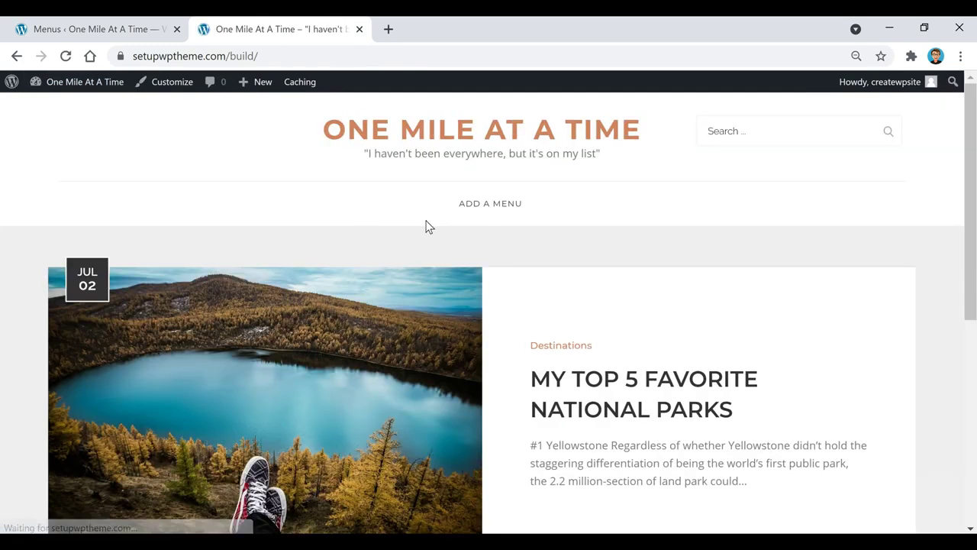
{"action": "left_click", "coordinate": [131, 29]}
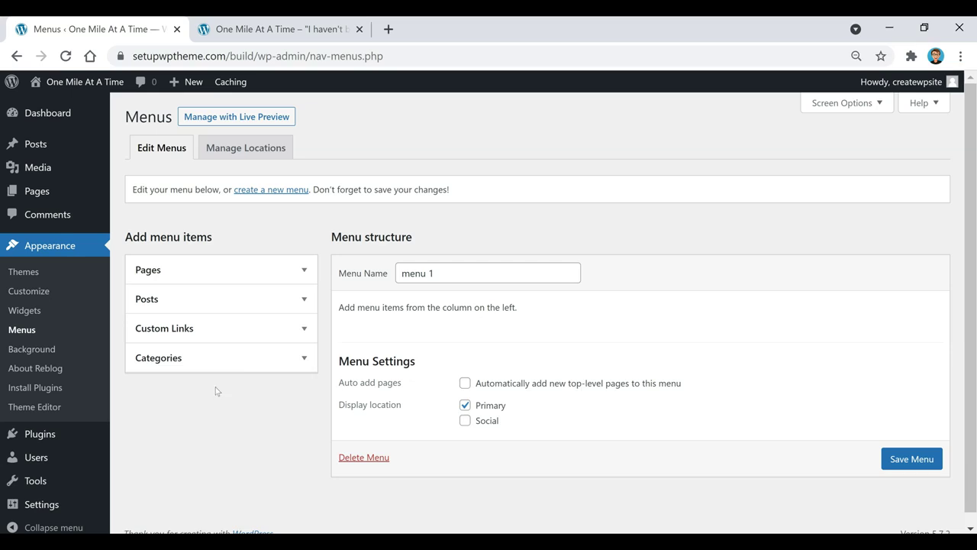
- Add the Destinations, Food, Chicken, Photos, Stories, Tips & Tricks and Travel Gear categories to menu 1
{"action": "left_click", "coordinate": [238, 364]}
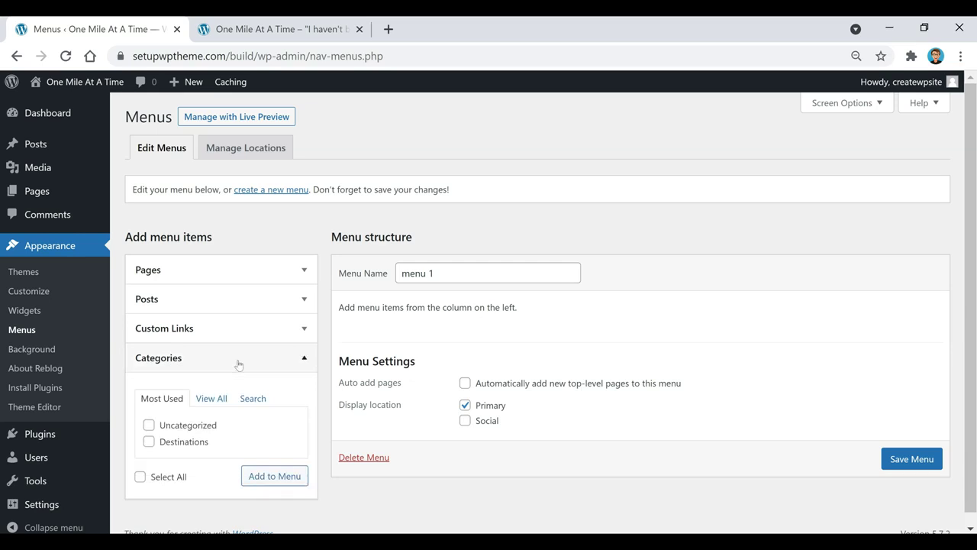
{"action": "left_click", "coordinate": [216, 401]}
{"action": "scroll", "coordinate": [216, 353], "scroll_direction": "down", "scroll_amount": 1}
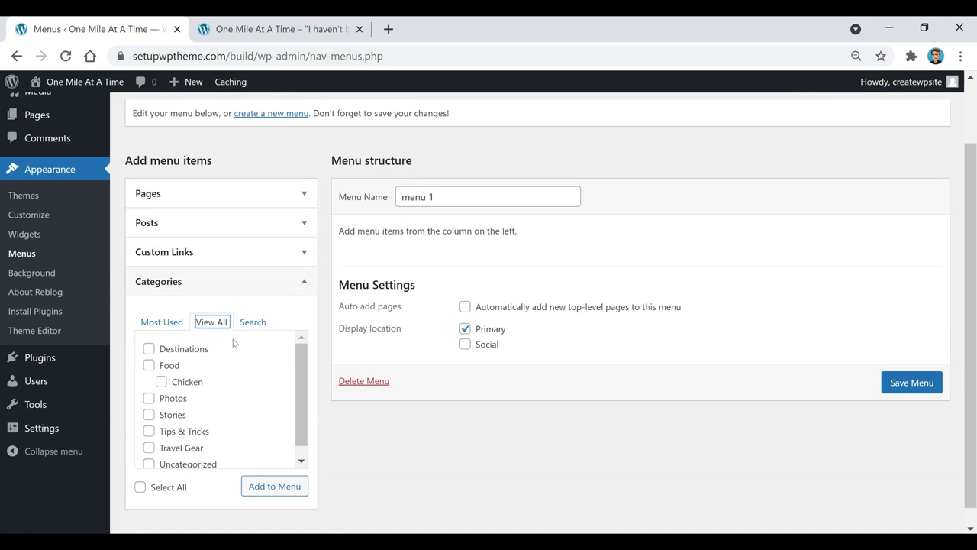
{"action": "left_click", "coordinate": [192, 355]}
{"action": "left_click", "coordinate": [172, 402]}
{"action": "left_click", "coordinate": [170, 418]}
{"action": "left_click", "coordinate": [176, 433]}
{"action": "left_click", "coordinate": [187, 449]}
{"action": "scroll", "coordinate": [206, 420], "scroll_direction": "down", "scroll_amount": 1}
{"action": "scroll", "coordinate": [203, 419], "scroll_direction": "up", "scroll_amount": 1}
{"action": "left_click", "coordinate": [162, 381]}
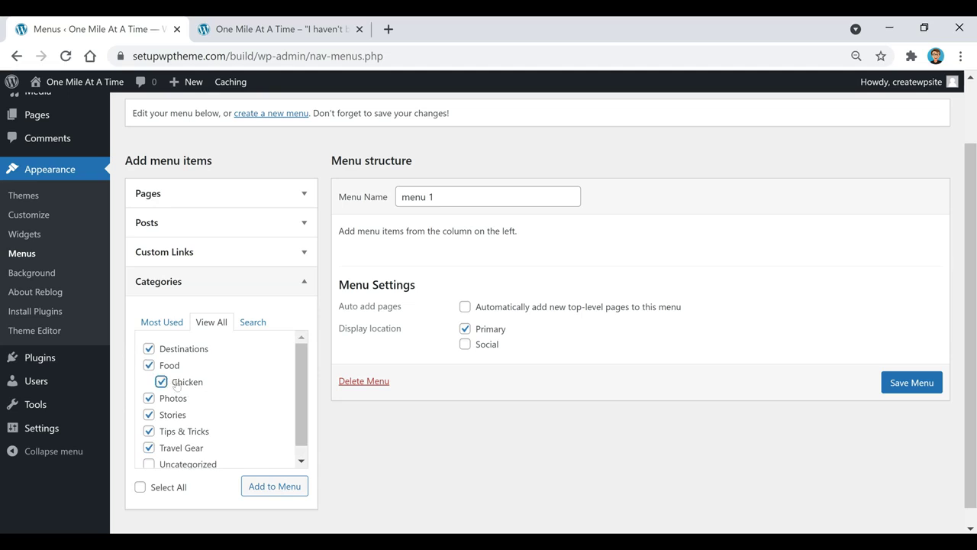
{"action": "left_click", "coordinate": [270, 489]}
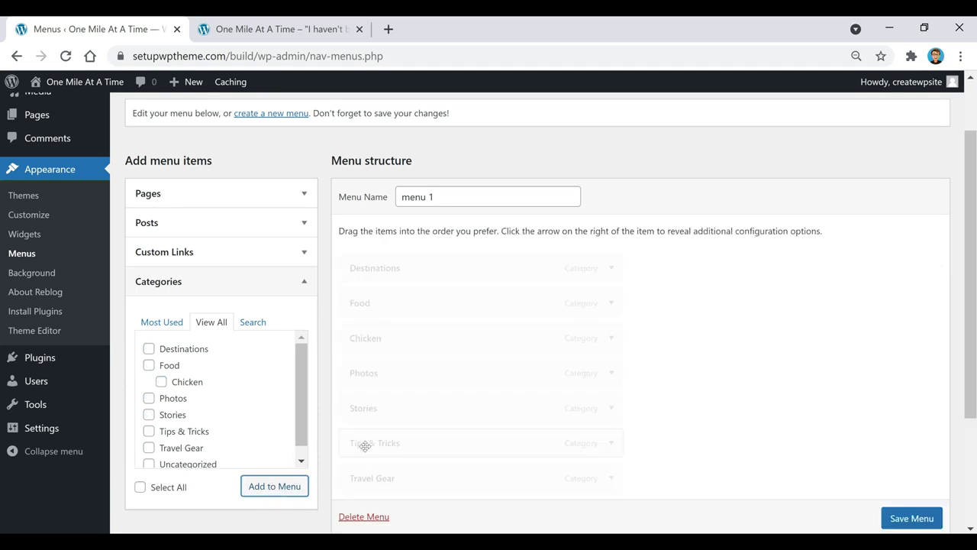
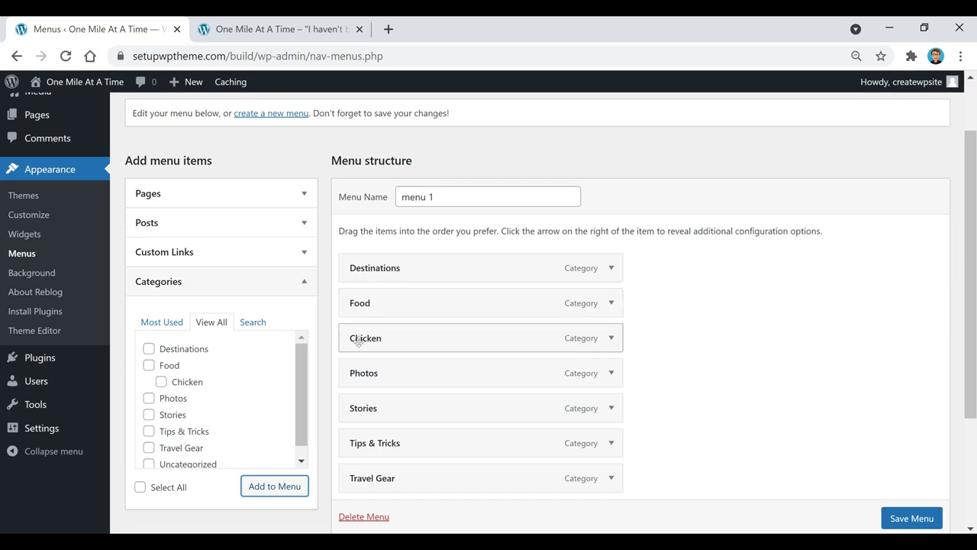
- Nest Chicken under Food in menu 1, and move Photos above Food and Travel Gear above Tips & Tricks
{"action": "left_click_drag", "start_coordinate": [359, 342], "coordinate": [393, 341]}
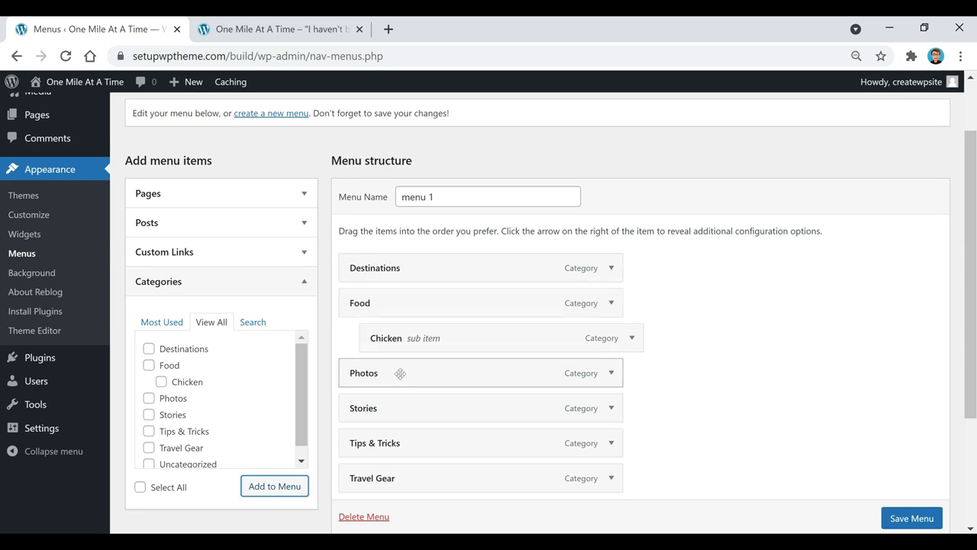
{"action": "left_click_drag", "start_coordinate": [400, 372], "coordinate": [388, 299]}
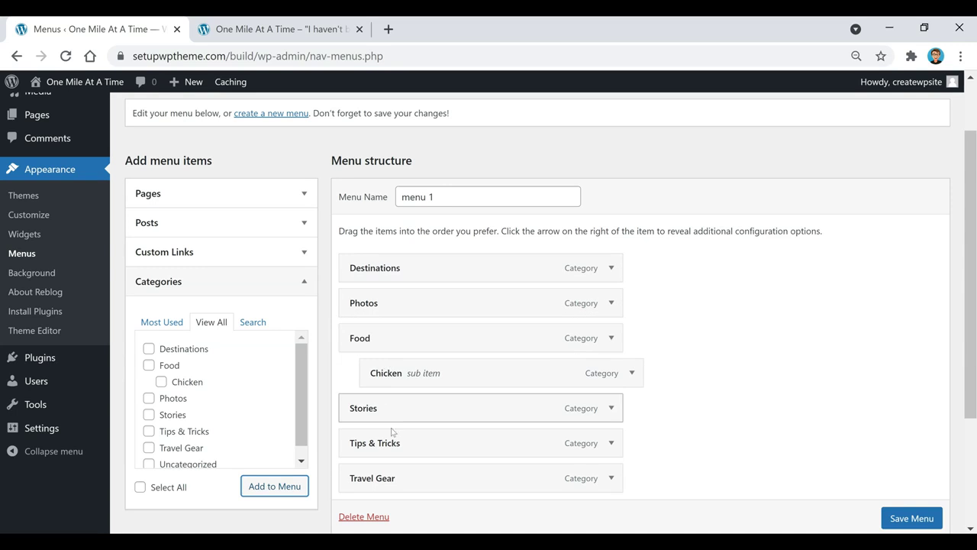
{"action": "left_click_drag", "start_coordinate": [395, 476], "coordinate": [388, 438]}
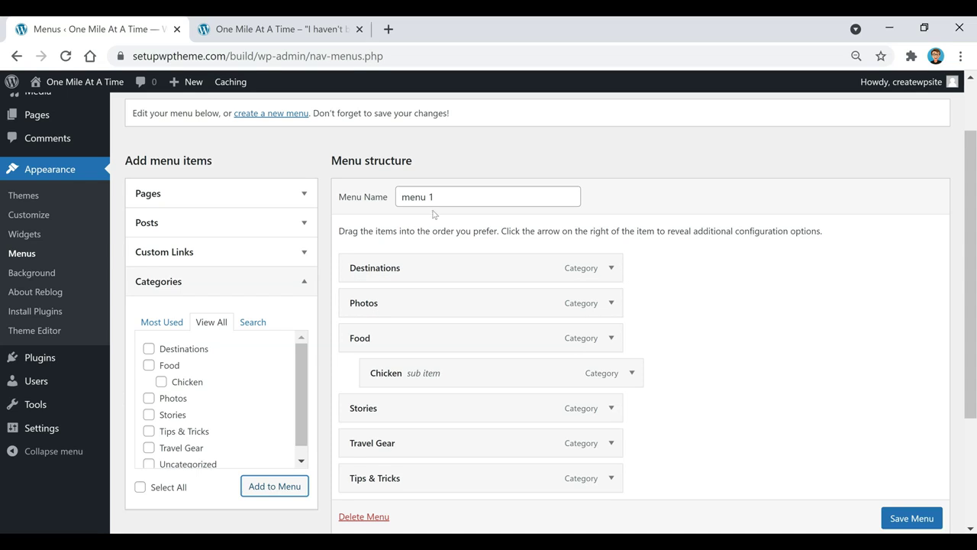
{"action": "left_click", "coordinate": [208, 253]}
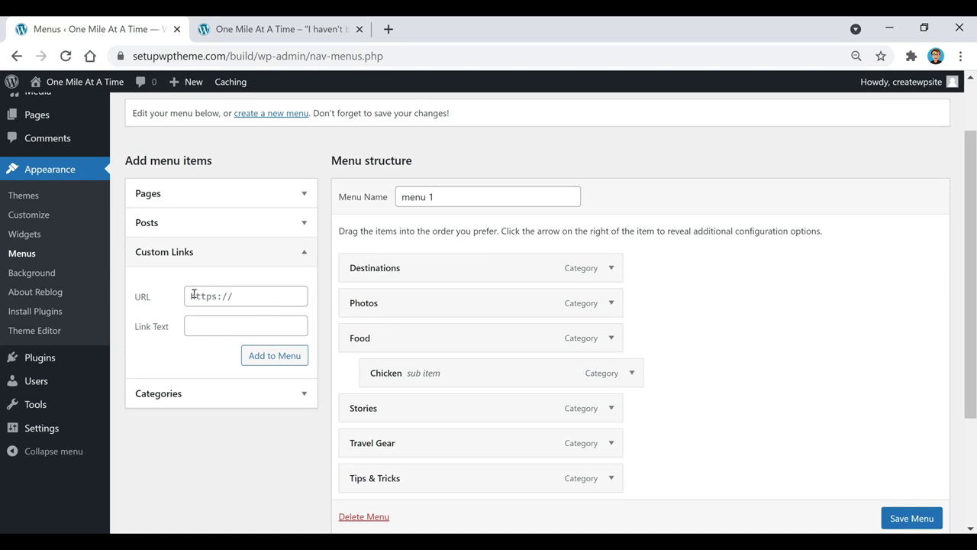
{"action": "left_click_drag", "start_coordinate": [255, 55], "coordinate": [108, 58]}
{"action": "key", "text": "ctrl+c"}
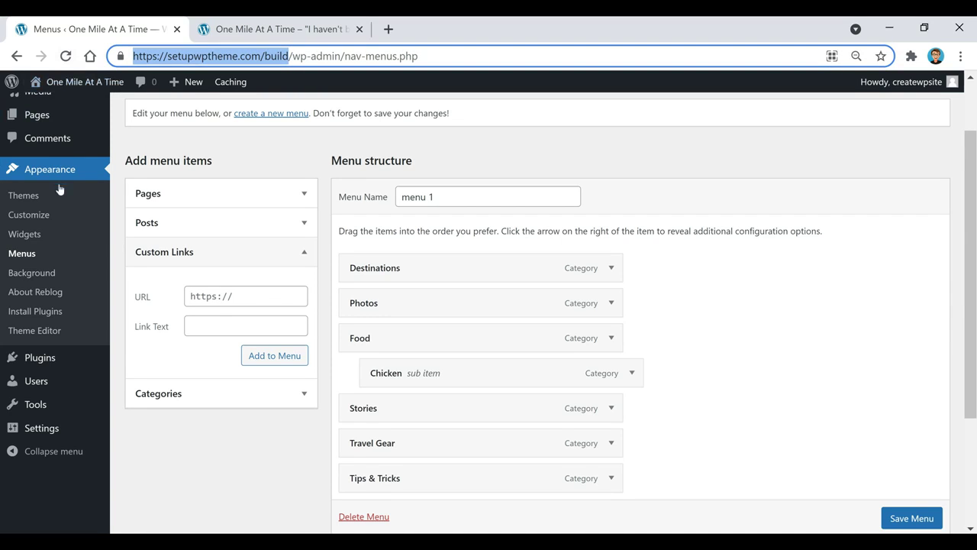
{"action": "left_click", "coordinate": [257, 294]}
{"action": "key", "text": "ctrl+v"}
{"action": "left_click", "coordinate": [214, 325]}
{"action": "type", "text": "Home"}
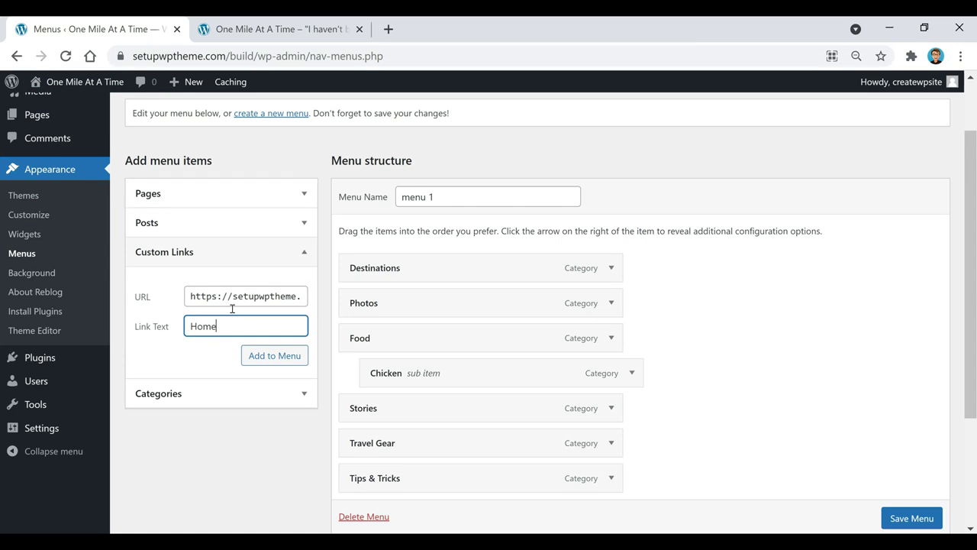
{"action": "left_click", "coordinate": [250, 354]}
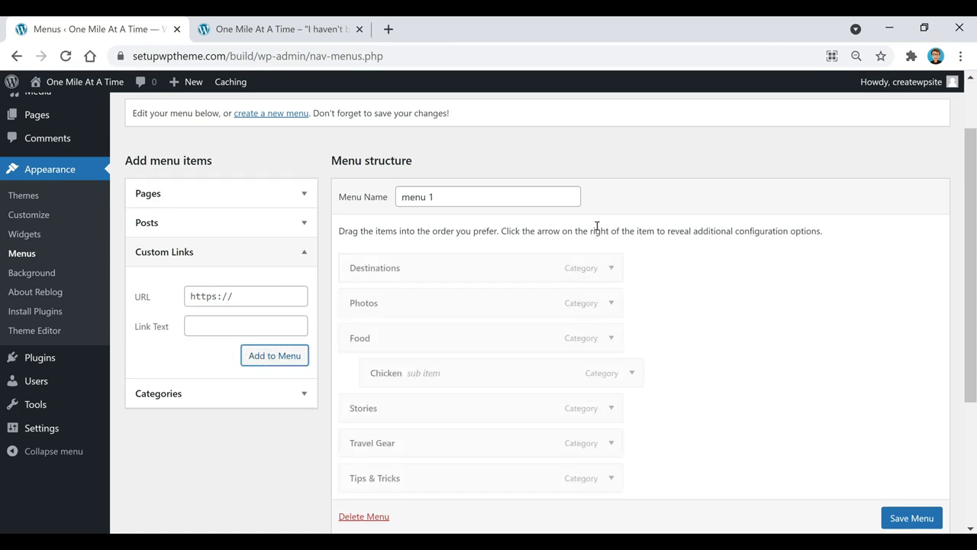
- Move the Home item to the first position in the menu structure, above Destinations
{"action": "scroll", "coordinate": [433, 412], "scroll_direction": "down", "scroll_amount": 1}
{"action": "left_click_drag", "start_coordinate": [389, 434], "coordinate": [382, 187]}
{"action": "scroll", "coordinate": [718, 311], "scroll_direction": "up", "scroll_amount": 1}
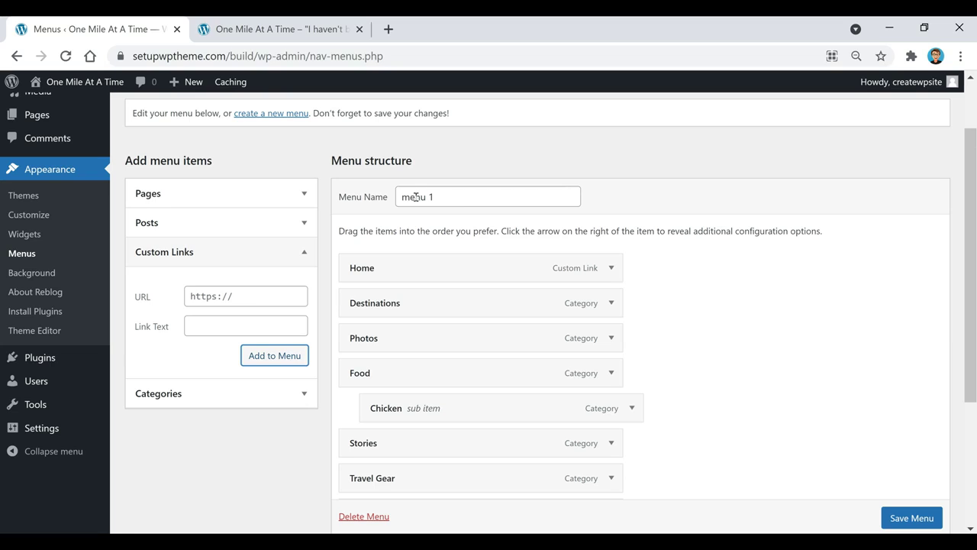
- Check which pages can be added to the menu, look at a blank new page in a separate tab, and return to menu 1
{"action": "left_click", "coordinate": [228, 198]}
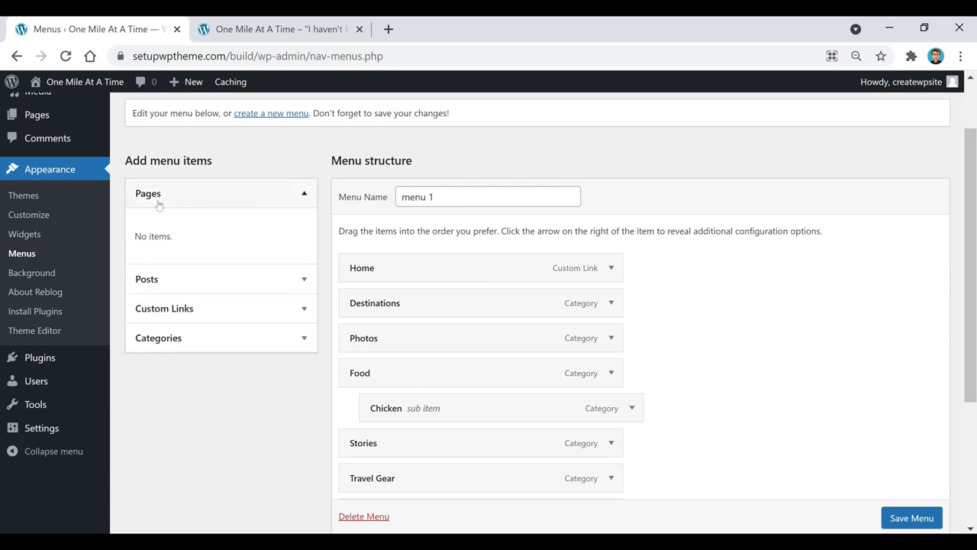
{"action": "scroll", "coordinate": [23, 195], "scroll_direction": "up", "scroll_amount": 1}
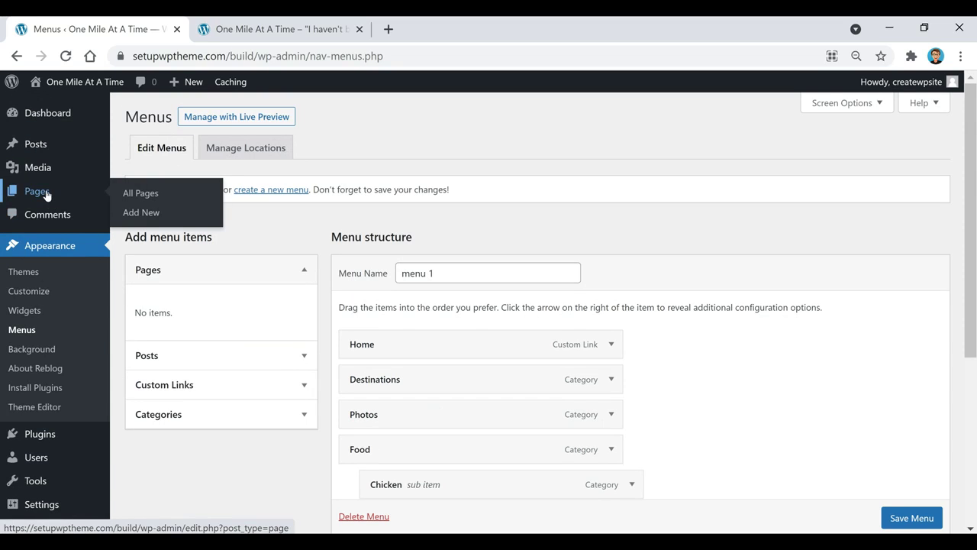
{"action": "right_click", "coordinate": [43, 196]}
{"action": "left_click", "coordinate": [90, 201]}
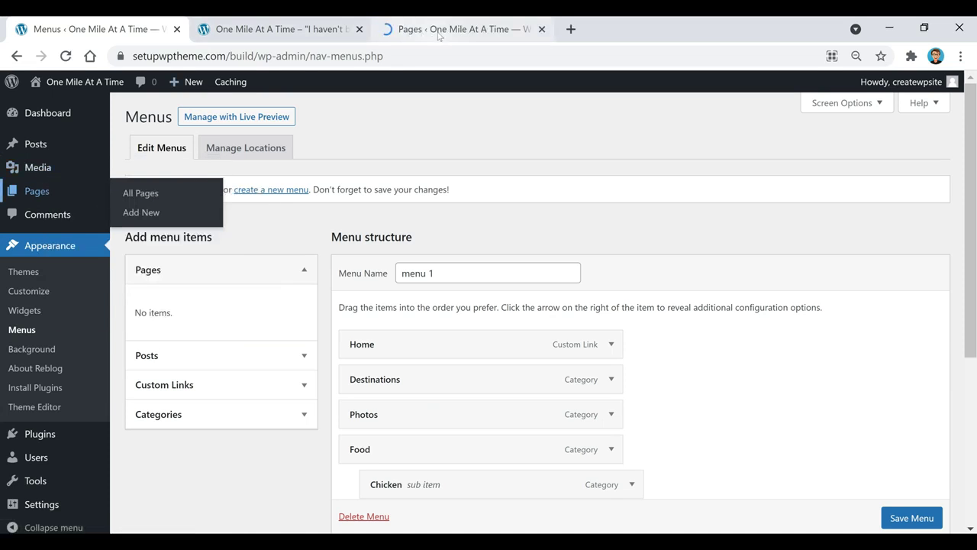
{"action": "left_click", "coordinate": [448, 32]}
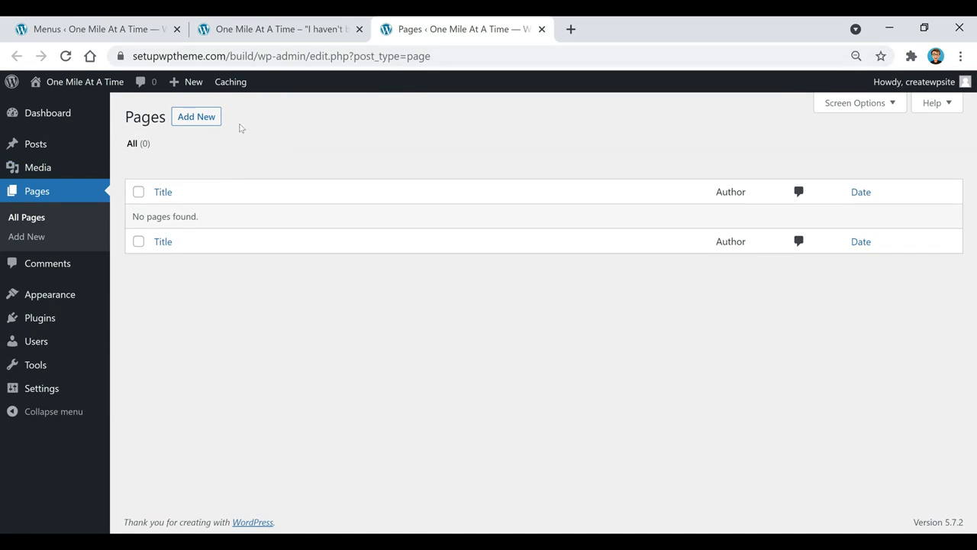
{"action": "left_click", "coordinate": [187, 125]}
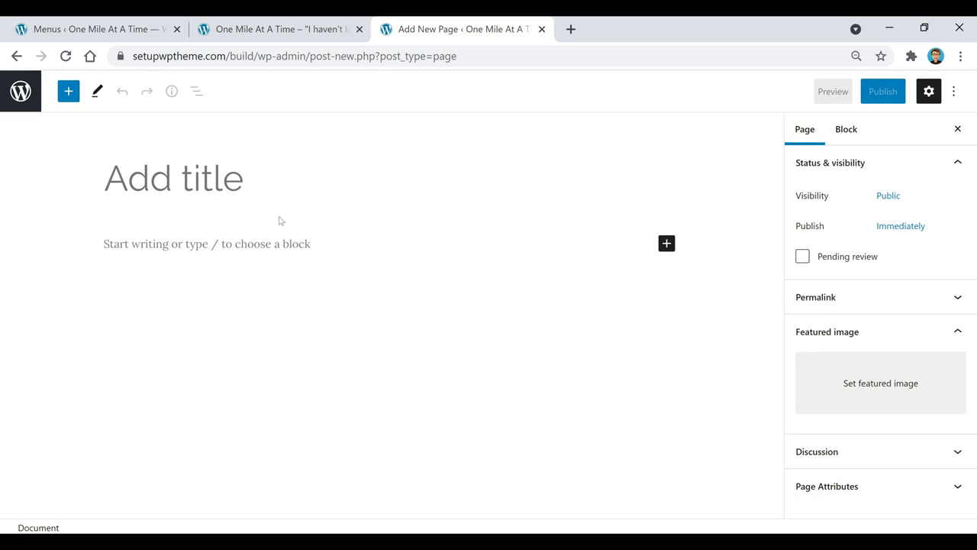
{"action": "left_click", "coordinate": [298, 31]}
{"action": "left_click", "coordinate": [152, 30]}
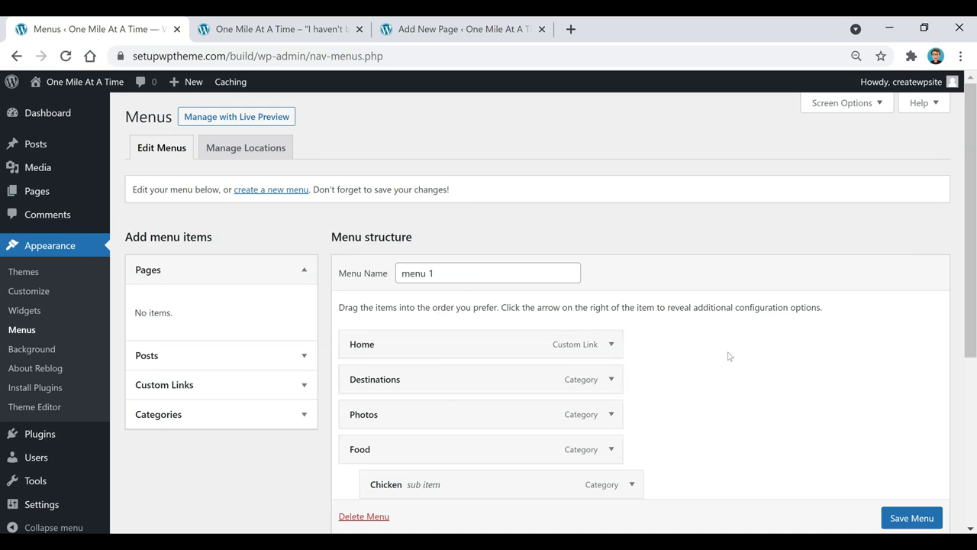
- Save menu 1 with its reordered items and the Primary display location
{"action": "scroll", "coordinate": [489, 334], "scroll_direction": "down", "scroll_amount": 1}
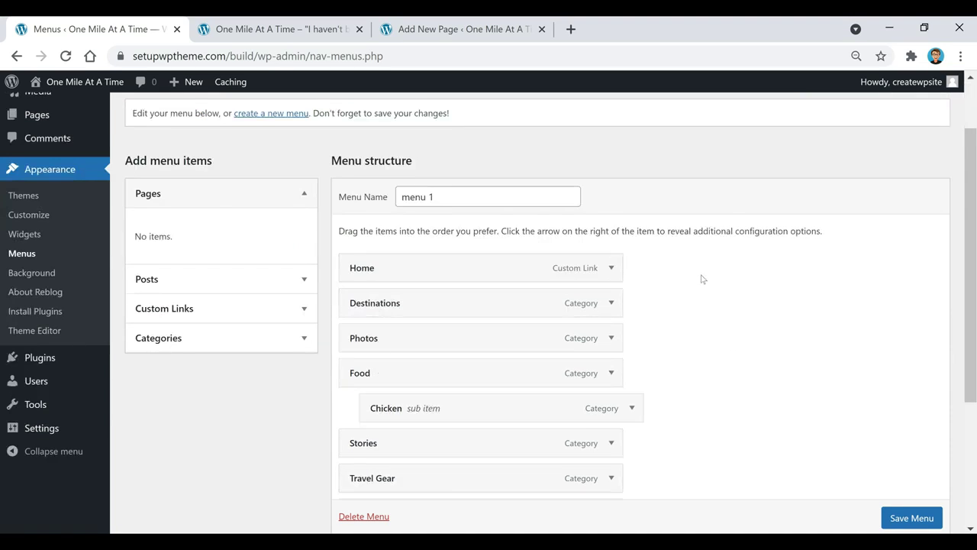
{"action": "scroll", "coordinate": [703, 280], "scroll_direction": "down", "scroll_amount": 1}
{"action": "scroll", "coordinate": [698, 281], "scroll_direction": "down", "scroll_amount": 1}
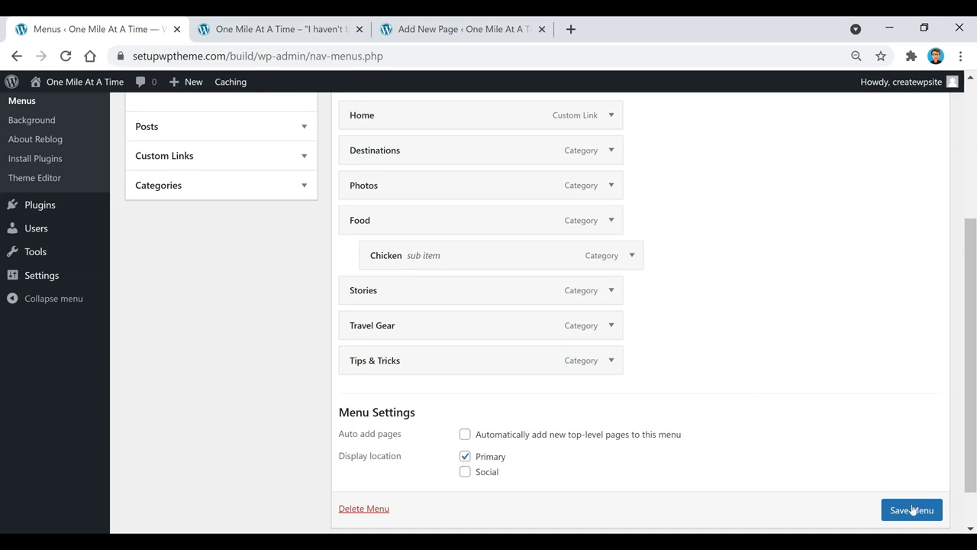
{"action": "scroll", "coordinate": [911, 517], "scroll_direction": "down", "scroll_amount": 1}
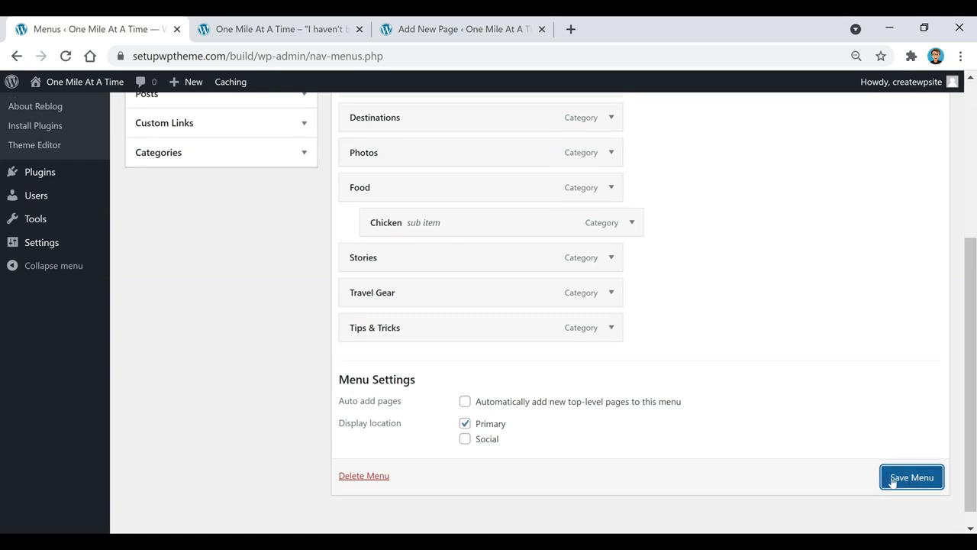
{"action": "left_click", "coordinate": [900, 477]}
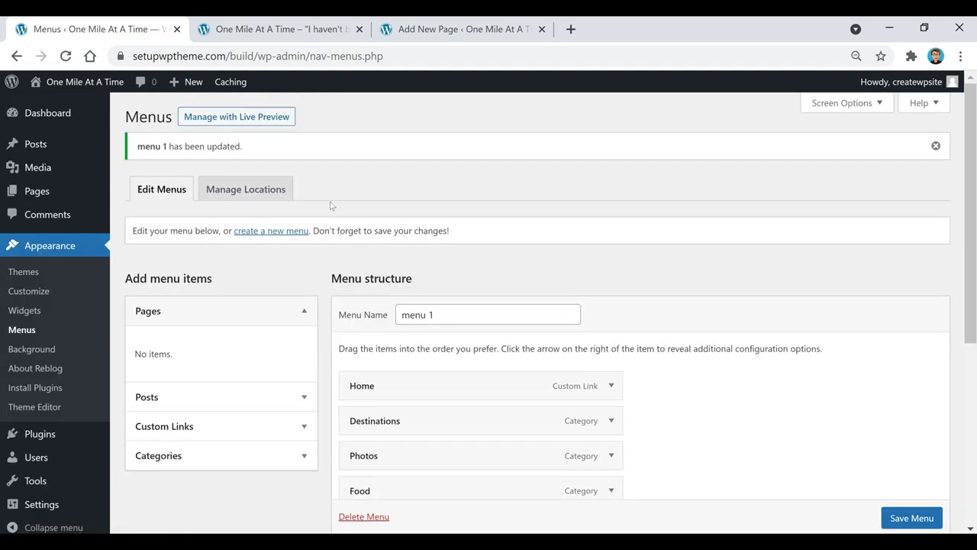
- Reload the site's front page and check the navigation menu in the header
{"action": "left_click", "coordinate": [305, 30]}
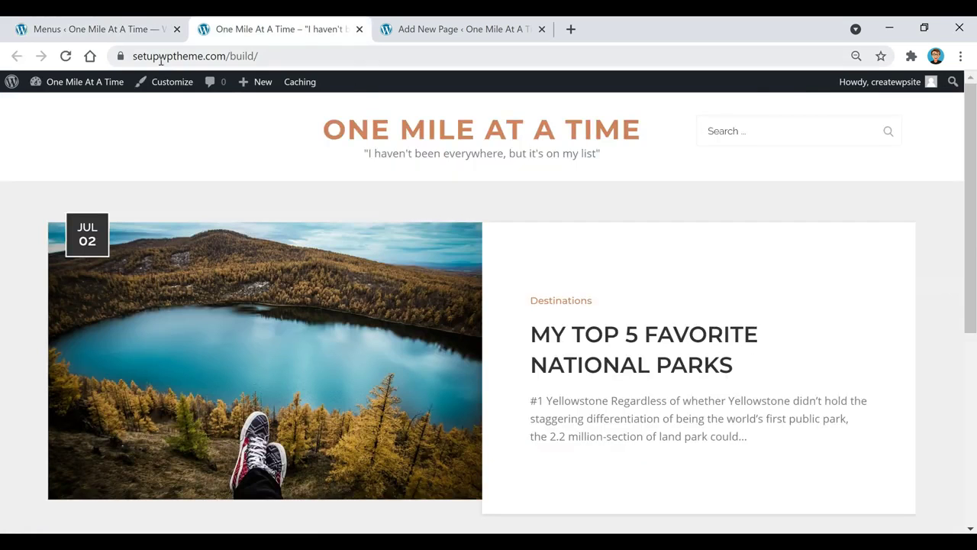
{"action": "left_click", "coordinate": [65, 56]}
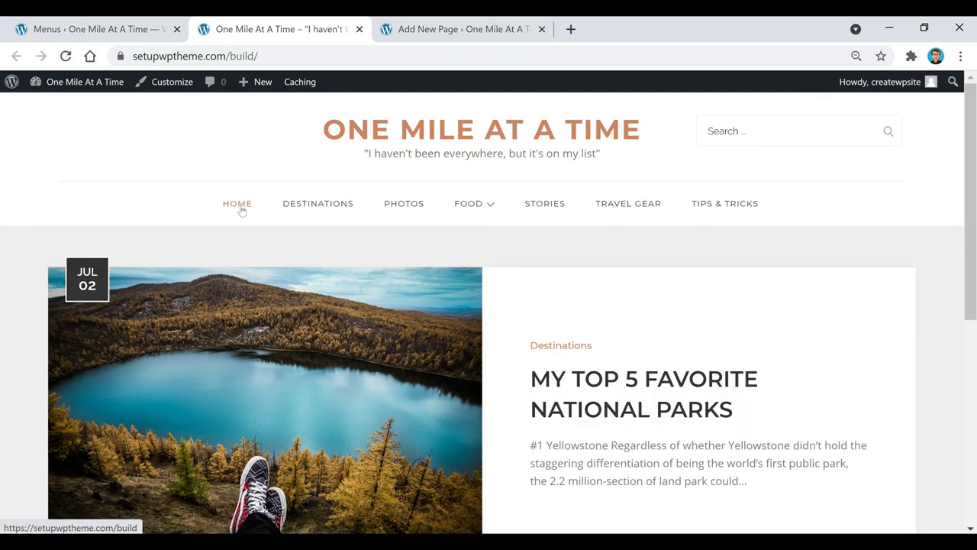
{"action": "mouse_move", "coordinate": [483, 224]}
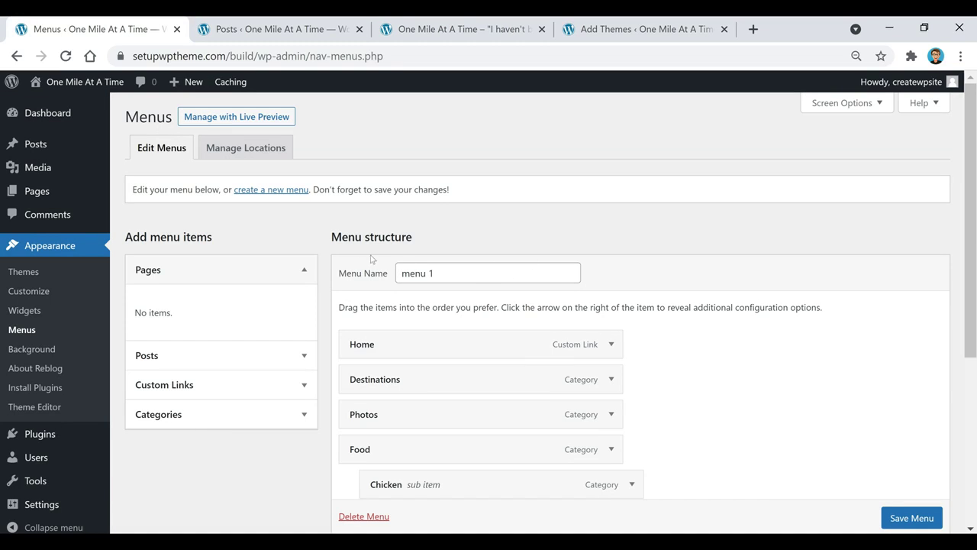
- Review the list of published posts and how the posts appear down the site's front page
{"action": "left_click", "coordinate": [239, 31]}
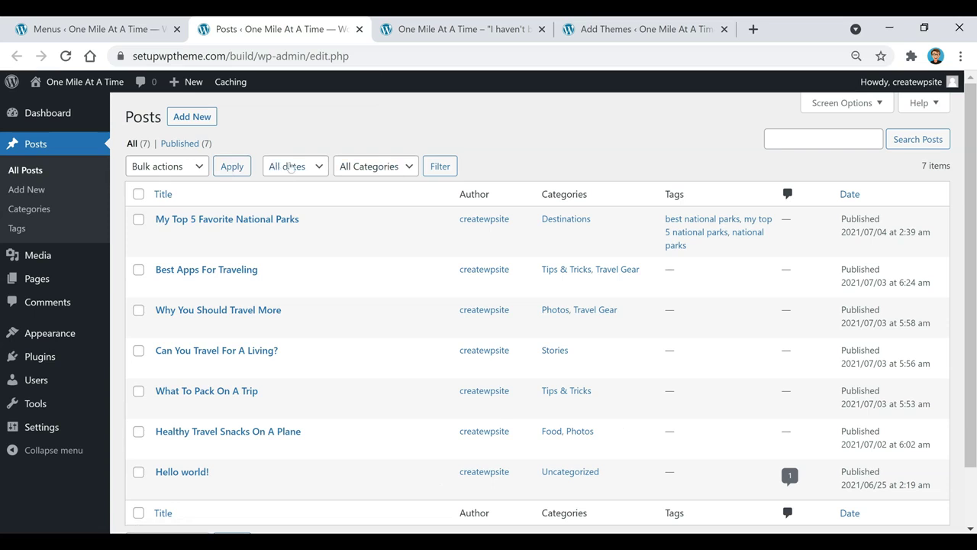
{"action": "left_click", "coordinate": [462, 30]}
{"action": "scroll", "coordinate": [548, 286], "scroll_direction": "down", "scroll_amount": 6}
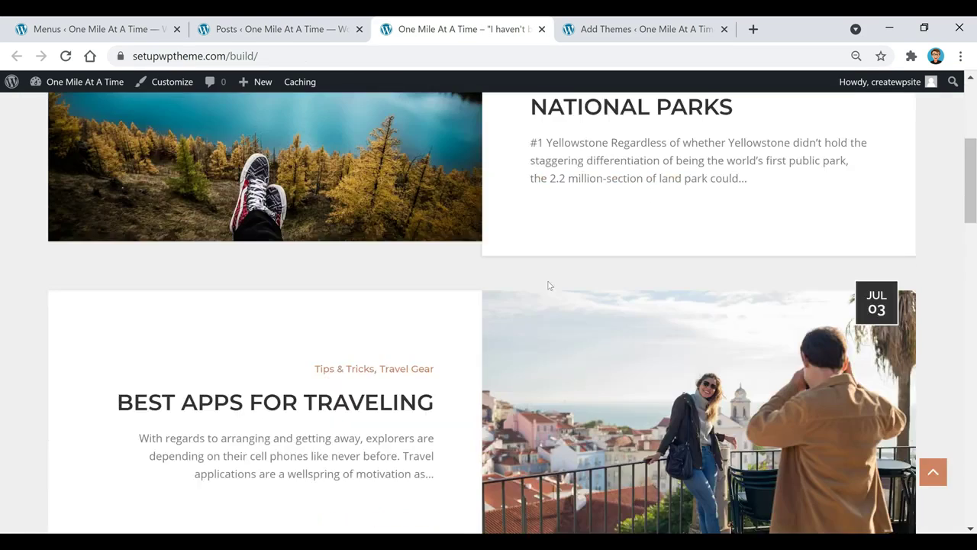
{"action": "scroll", "coordinate": [548, 286], "scroll_direction": "down", "scroll_amount": 6}
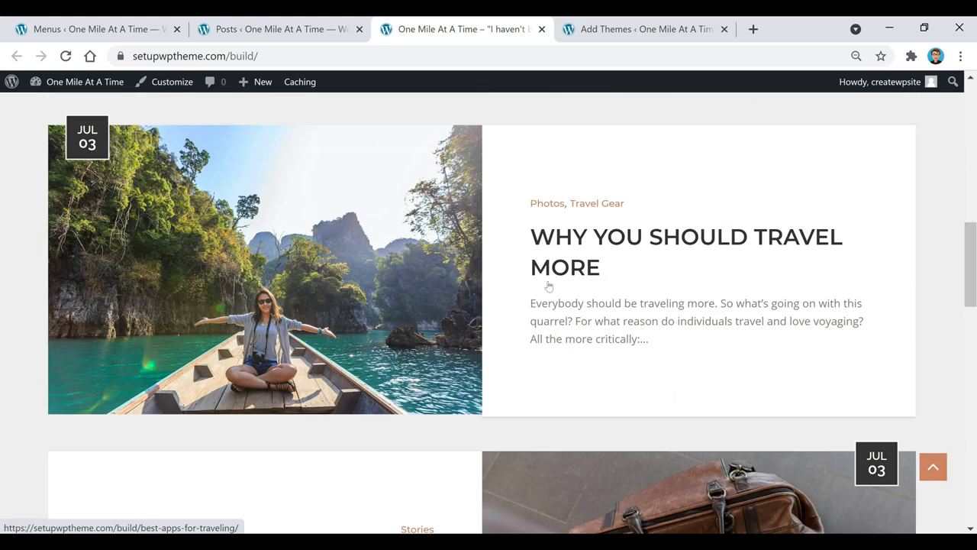
{"action": "scroll", "coordinate": [548, 285], "scroll_direction": "down", "scroll_amount": 10}
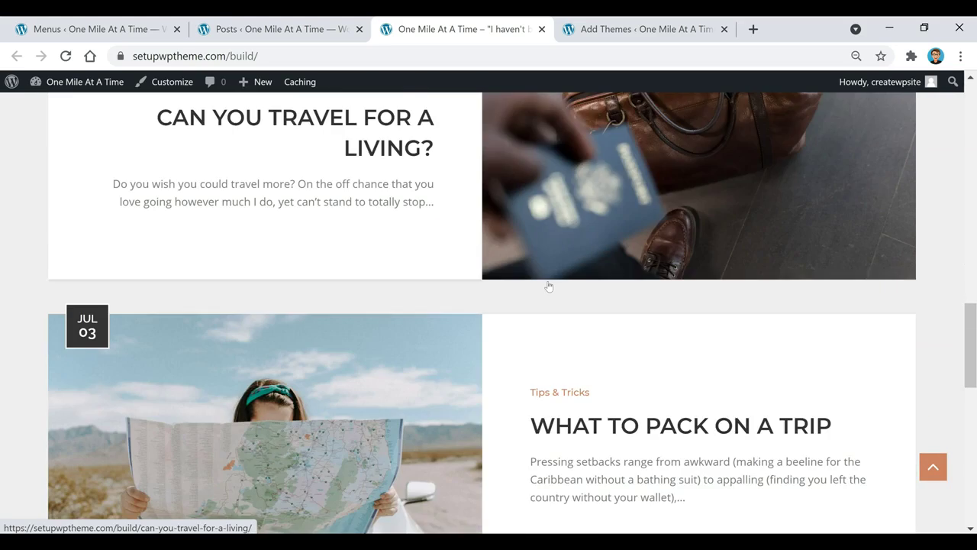
{"action": "scroll", "coordinate": [548, 285], "scroll_direction": "down", "scroll_amount": 2}
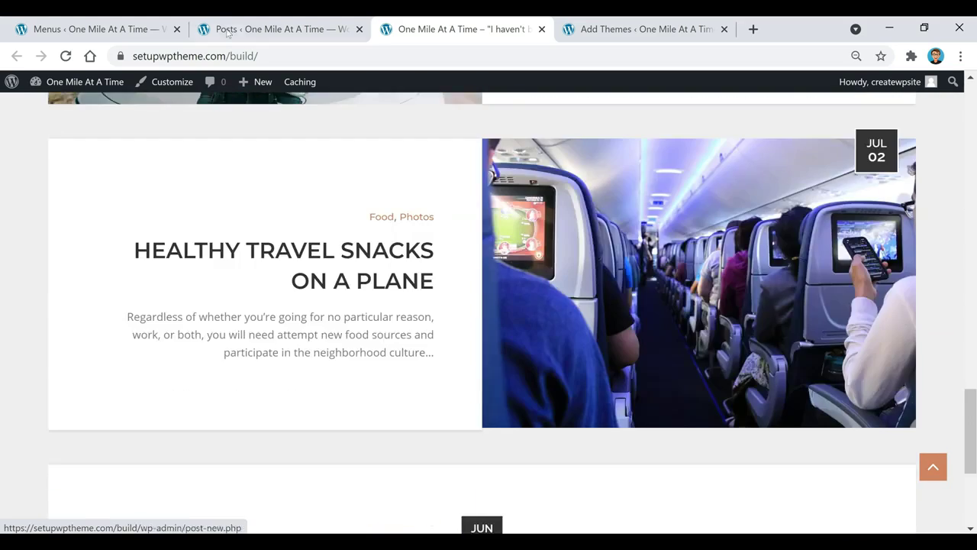
- Move the "Hello world!" post to the trash from the posts list
{"action": "left_click", "coordinate": [275, 29]}
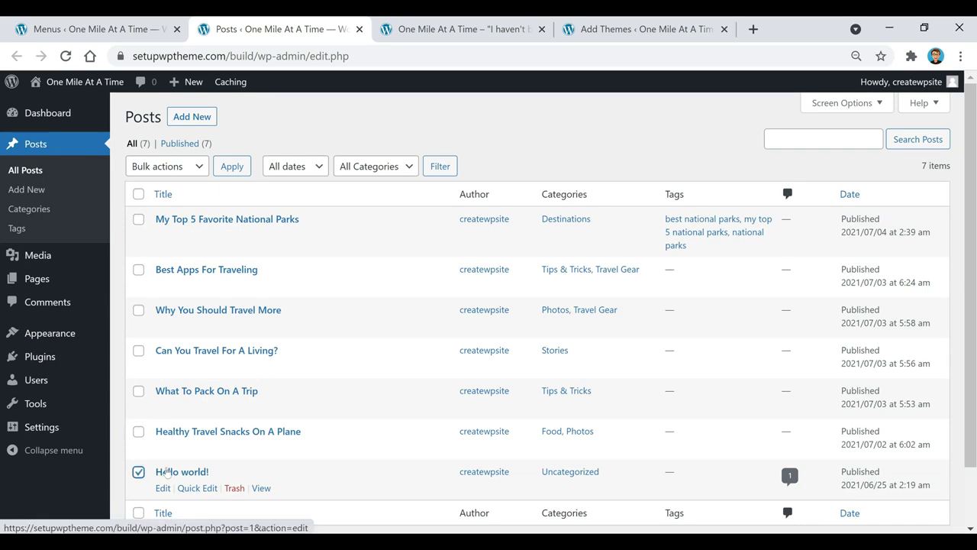
{"action": "left_click", "coordinate": [165, 168]}
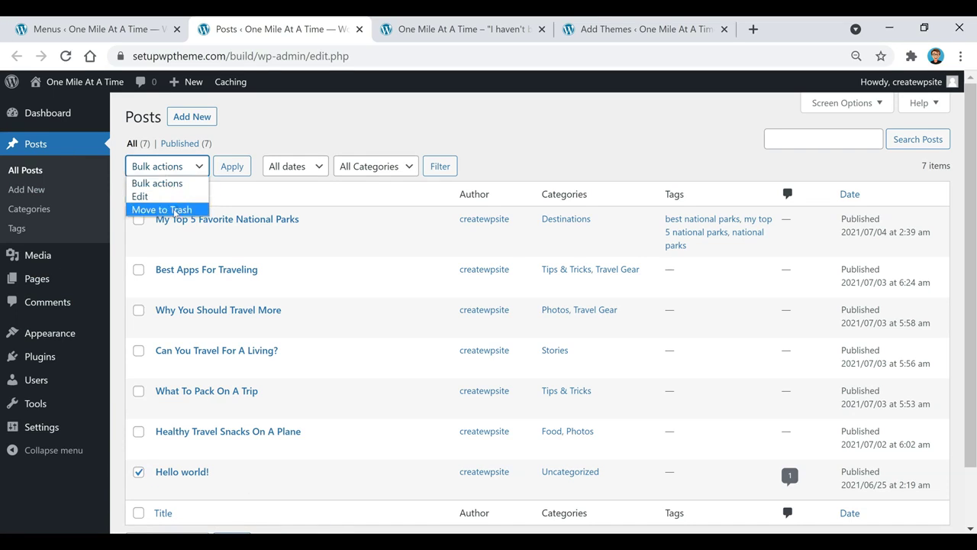
{"action": "left_click", "coordinate": [175, 210]}
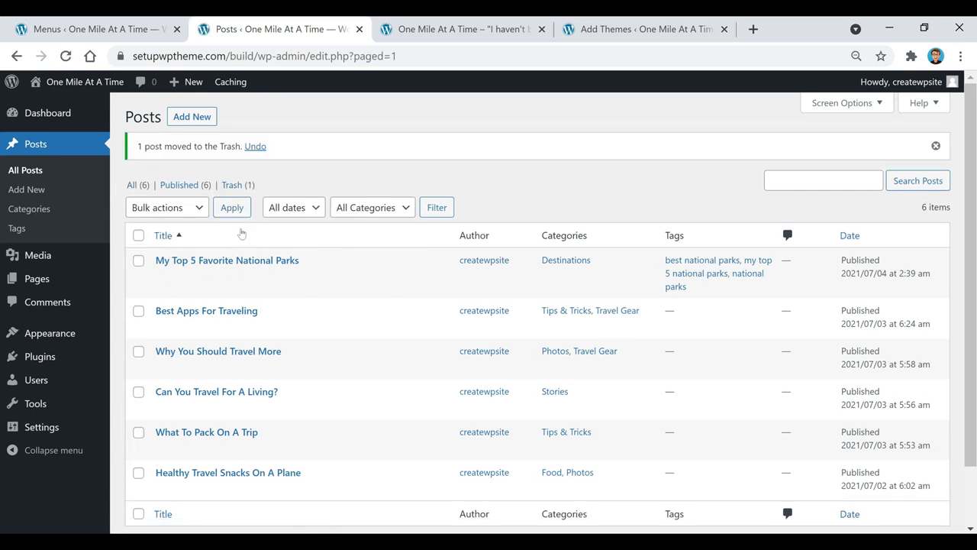
- View the trashed posts and the bulk actions available for them, and return to the site's front page
{"action": "left_click", "coordinate": [236, 188]}
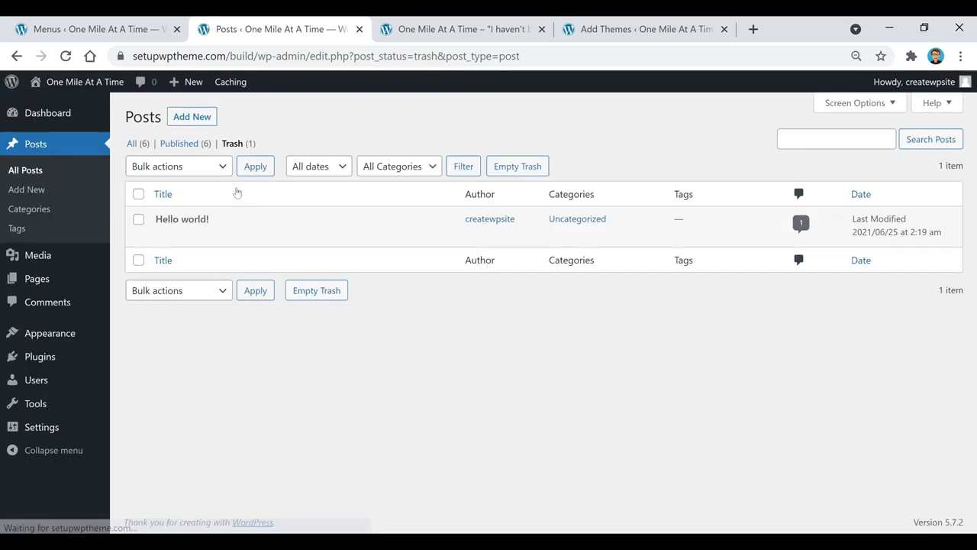
{"action": "mouse_move", "coordinate": [156, 220]}
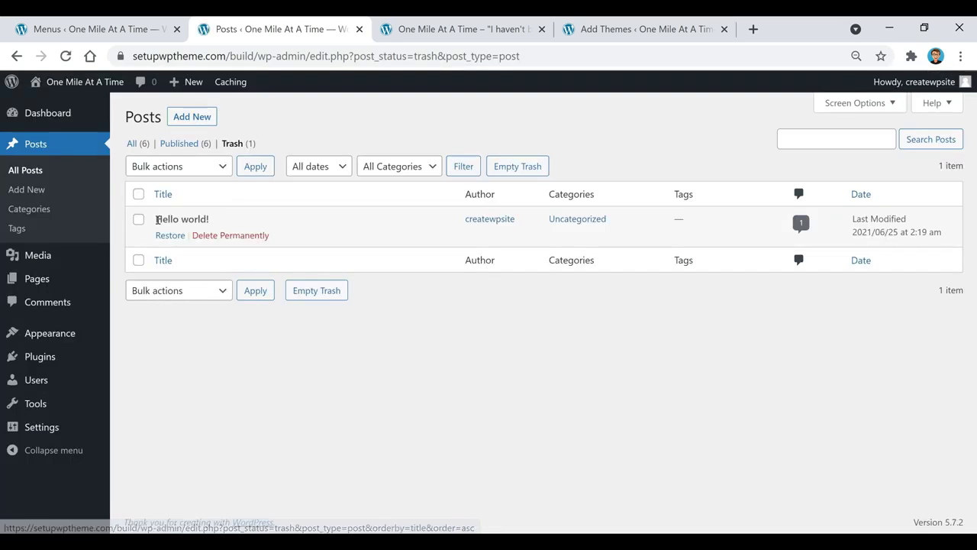
{"action": "left_click", "coordinate": [190, 174]}
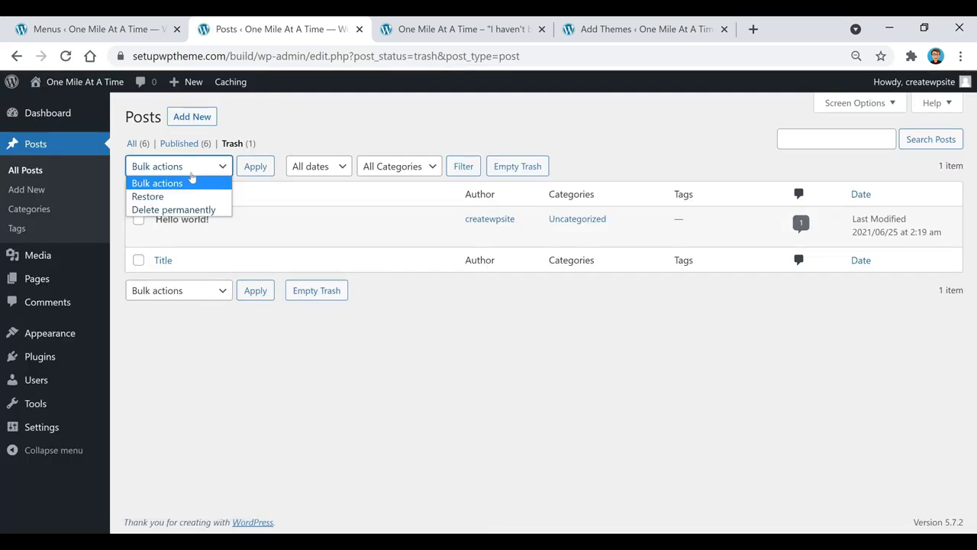
{"action": "left_click", "coordinate": [338, 140]}
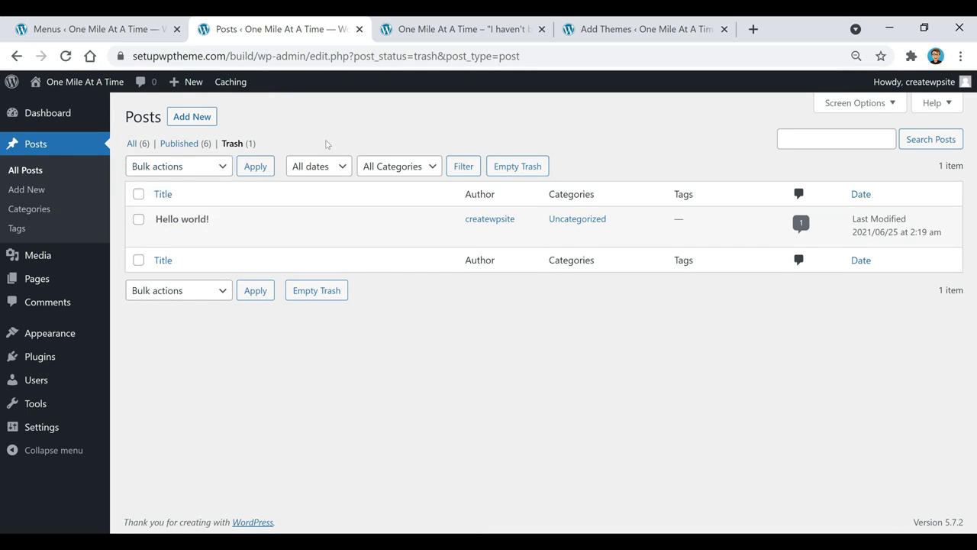
{"action": "left_click", "coordinate": [420, 34]}
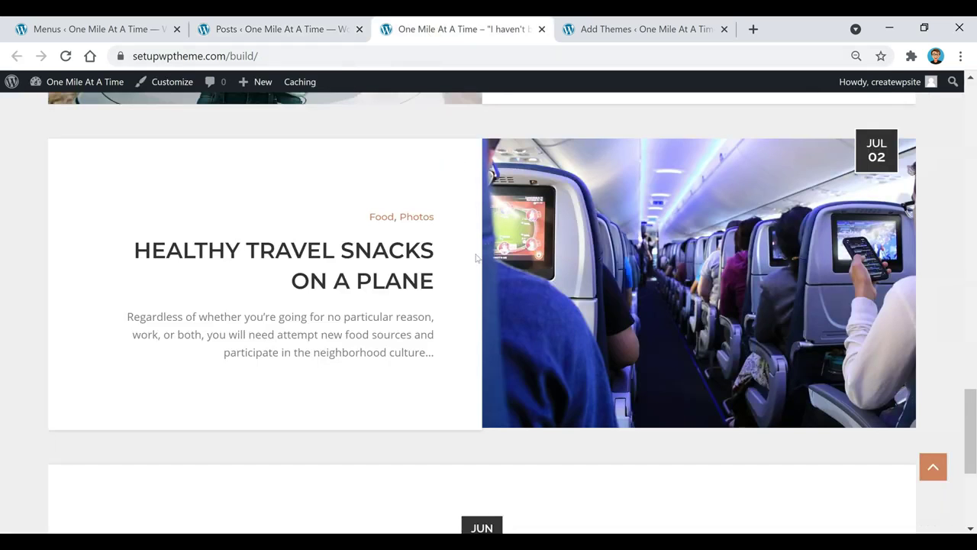
- Return to the header of the site's front page, and browse the popular themes available for installation
{"action": "scroll", "coordinate": [474, 262], "scroll_direction": "up", "scroll_amount": 5}
{"action": "scroll", "coordinate": [473, 261], "scroll_direction": "up", "scroll_amount": 15}
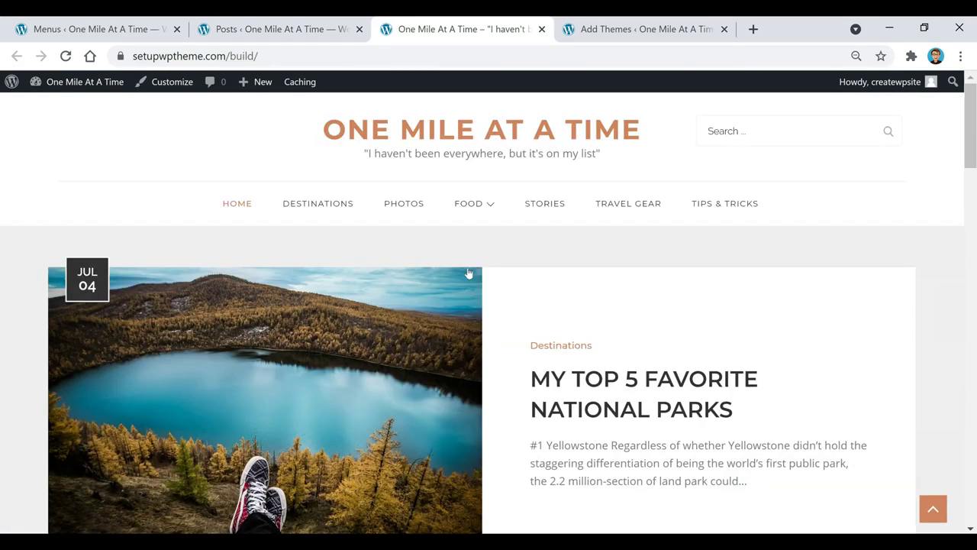
{"action": "left_click", "coordinate": [642, 29]}
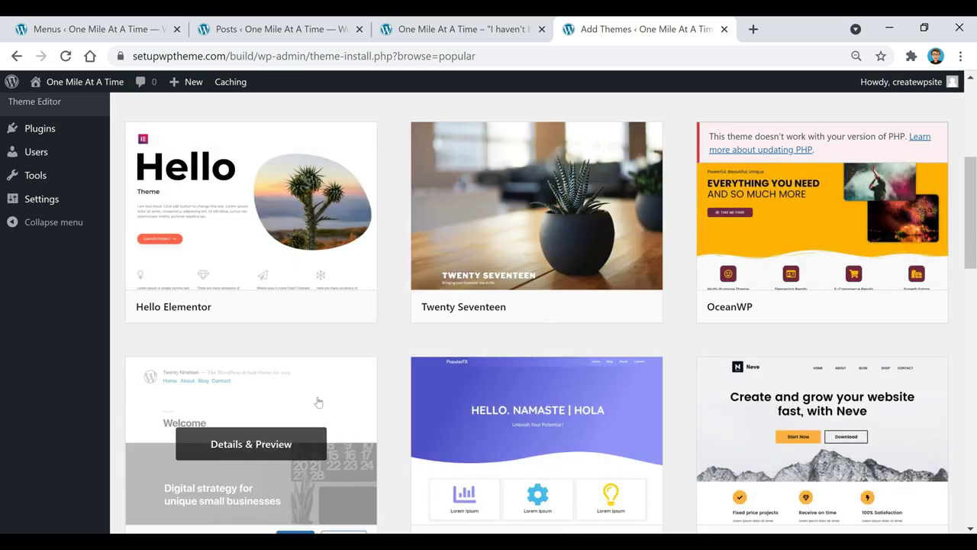
{"action": "mouse_move", "coordinate": [574, 307]}
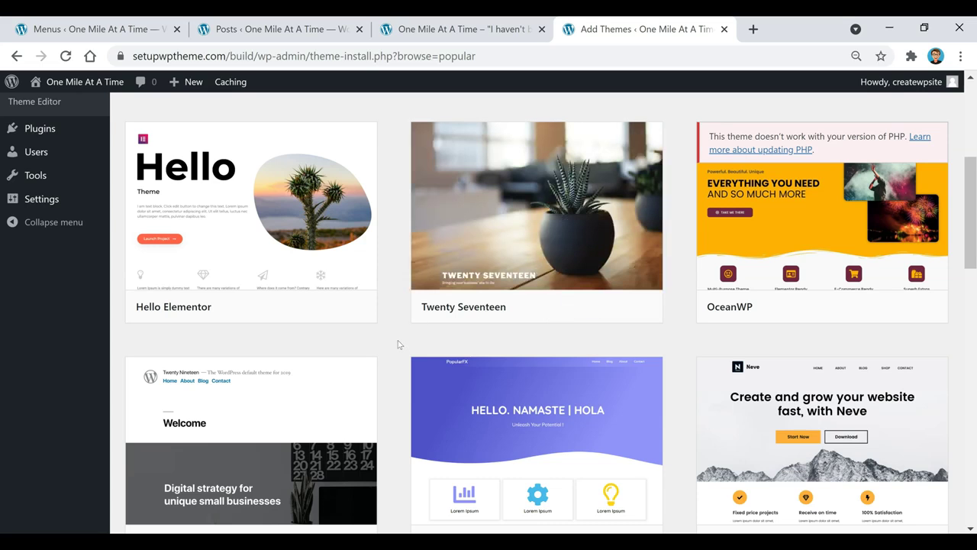
{"action": "scroll", "coordinate": [397, 345], "scroll_direction": "down", "scroll_amount": 6}
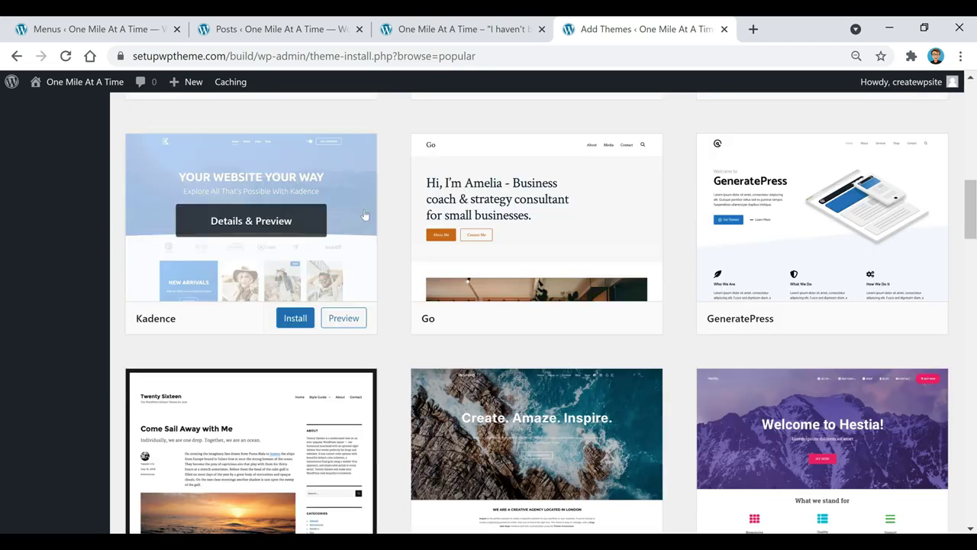
{"action": "scroll", "coordinate": [378, 348], "scroll_direction": "down", "scroll_amount": 2}
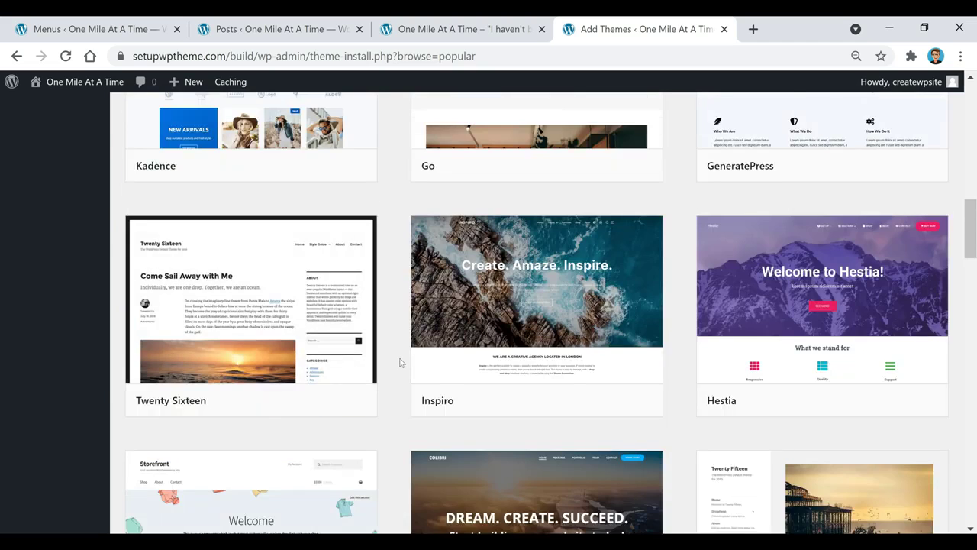
{"action": "scroll", "coordinate": [401, 362], "scroll_direction": "down", "scroll_amount": 2}
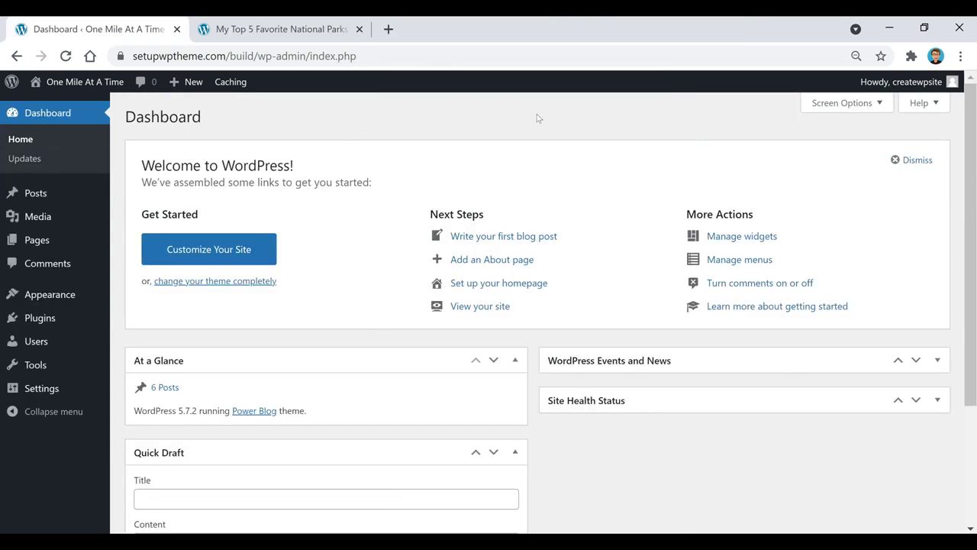
- Examine the sidebar widgets shown beside the "My Top 5 Favorite National Parks" post
{"action": "left_click", "coordinate": [291, 35]}
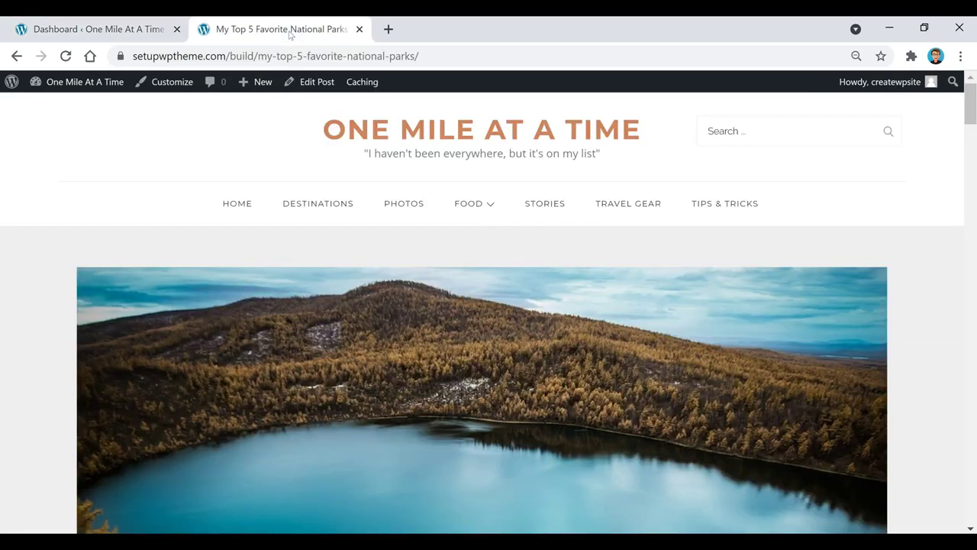
{"action": "scroll", "coordinate": [603, 221], "scroll_direction": "down", "scroll_amount": 5}
{"action": "scroll", "coordinate": [628, 244], "scroll_direction": "down", "scroll_amount": 5}
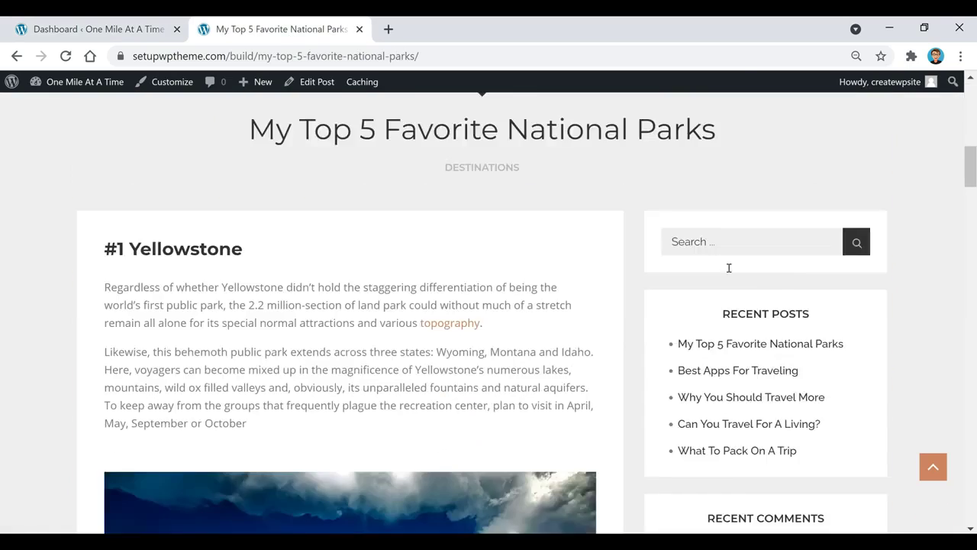
{"action": "scroll", "coordinate": [744, 165], "scroll_direction": "down", "scroll_amount": 1}
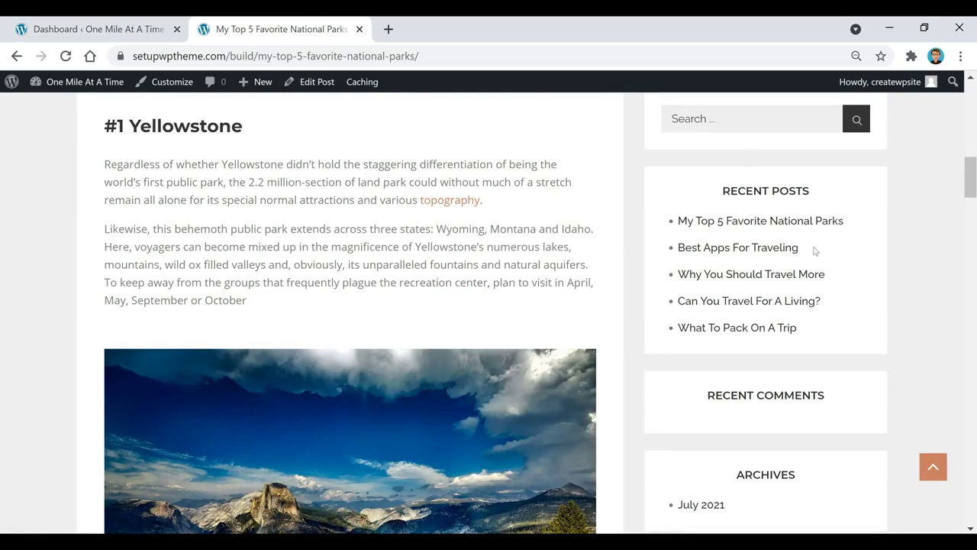
{"action": "scroll", "coordinate": [817, 244], "scroll_direction": "down", "scroll_amount": 7}
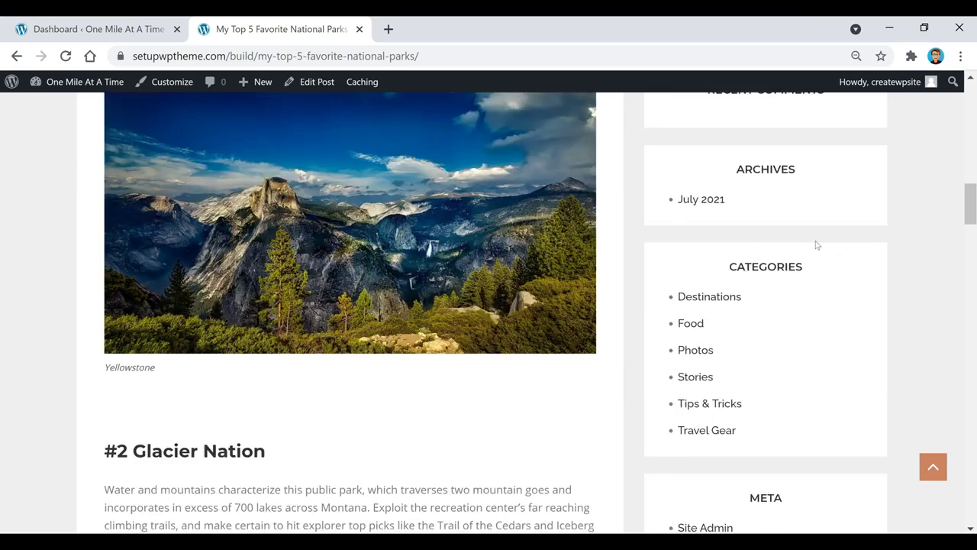
{"action": "scroll", "coordinate": [811, 294], "scroll_direction": "up", "scroll_amount": 15}
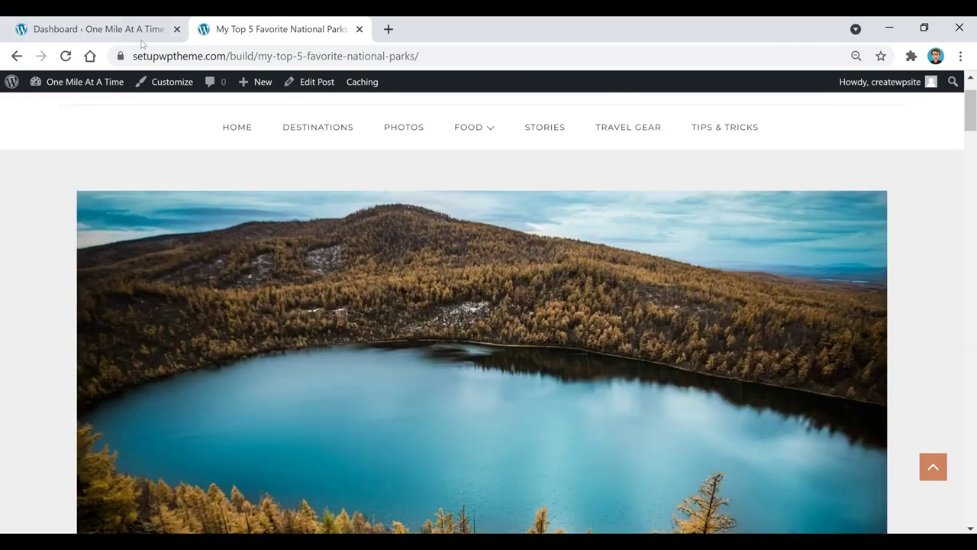
- Open the widget management page from the site's dashboard
{"action": "left_click", "coordinate": [138, 31]}
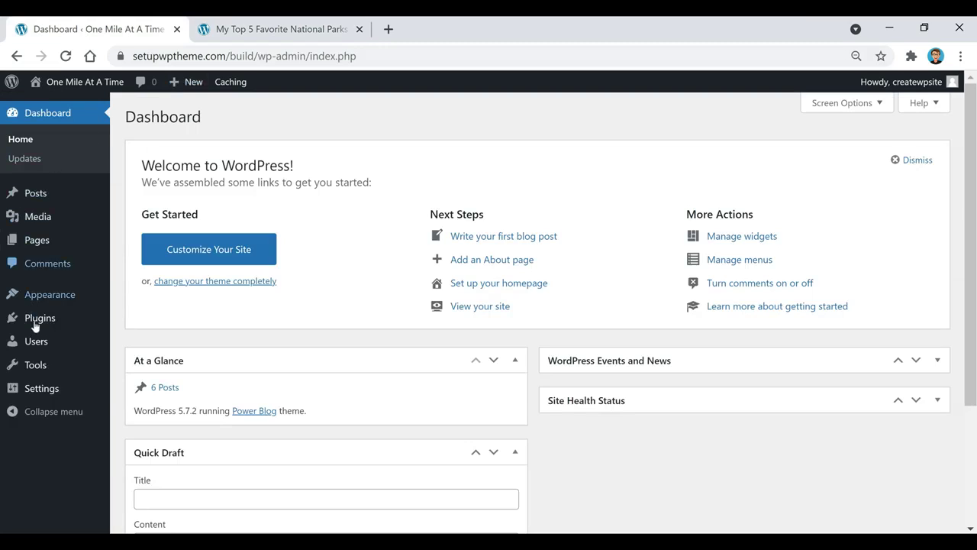
{"action": "mouse_move", "coordinate": [50, 299]}
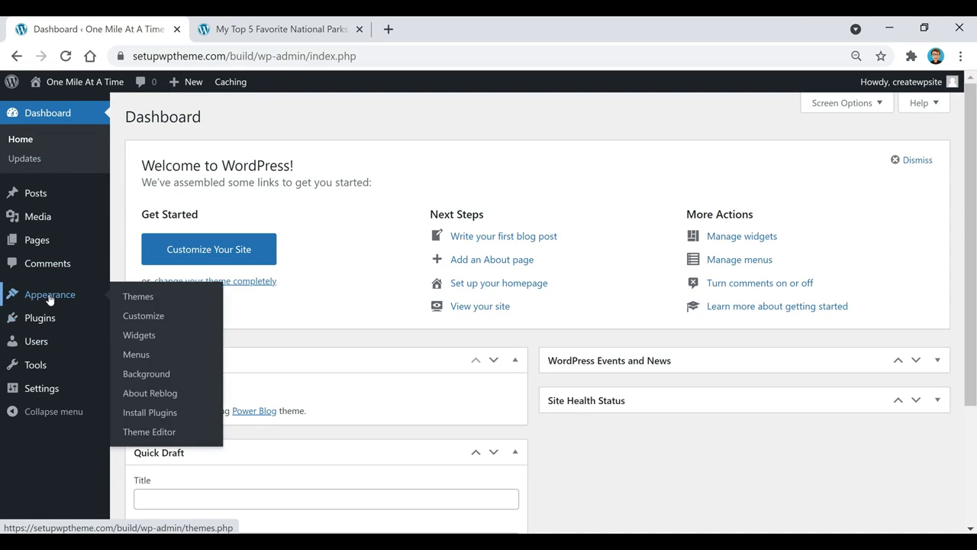
{"action": "left_click", "coordinate": [151, 336]}
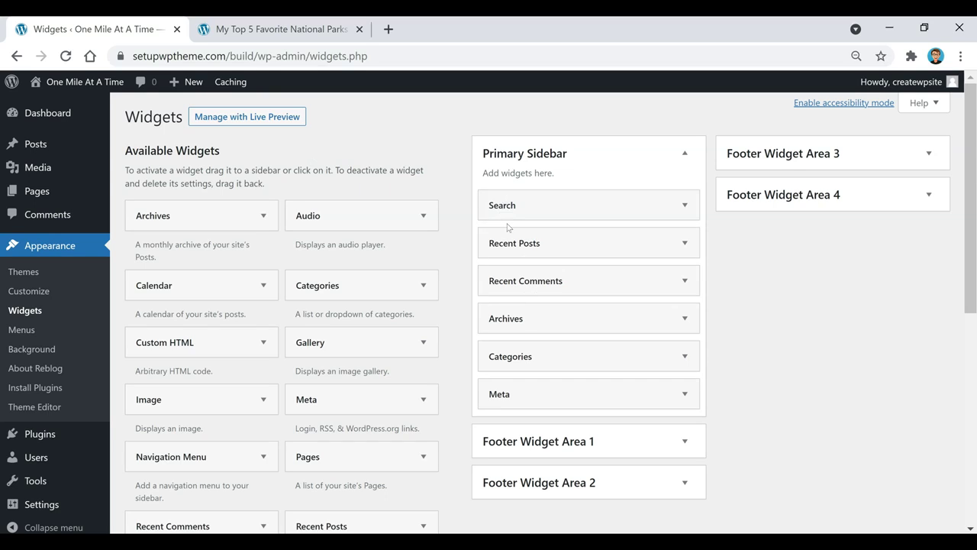
- Move the Recent Posts widget above Search in the Primary Sidebar and reload the national parks post to check the order
{"action": "mouse_move", "coordinate": [526, 209]}
{"action": "left_mouse_down"}
{"action": "mouse_move", "coordinate": [527, 244]}
{"action": "mouse_move", "coordinate": [508, 207]}
{"action": "mouse_move", "coordinate": [517, 207]}
{"action": "left_mouse_up"}
{"action": "left_click_drag", "start_coordinate": [524, 242], "coordinate": [525, 215]}
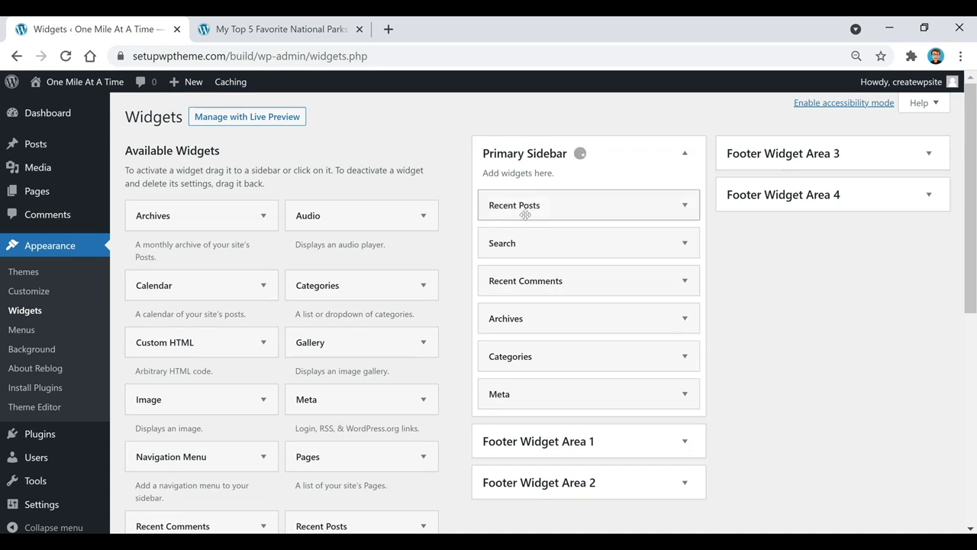
{"action": "key", "text": "ctrl+Tab"}
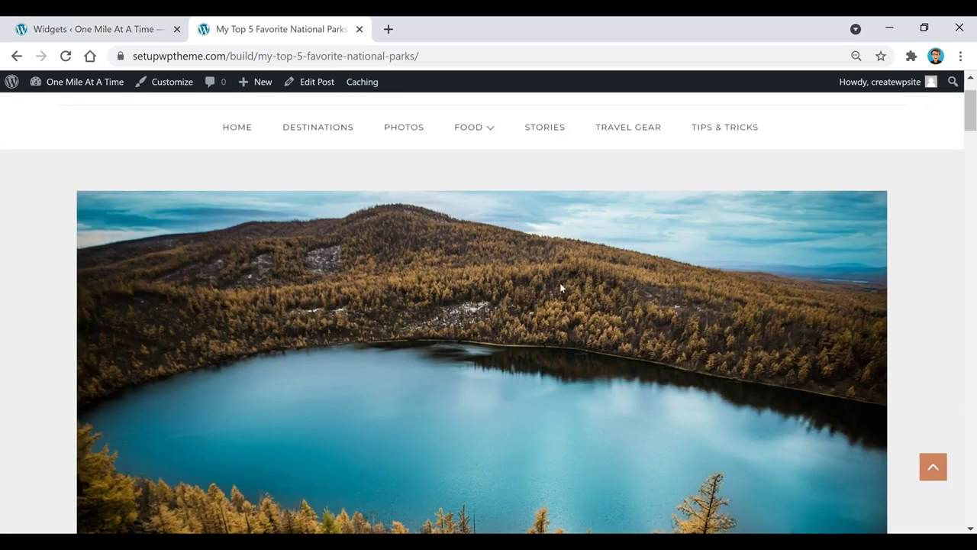
{"action": "scroll", "coordinate": [555, 290], "scroll_direction": "down", "scroll_amount": 3}
{"action": "scroll", "coordinate": [555, 307], "scroll_direction": "down", "scroll_amount": 4}
{"action": "scroll", "coordinate": [745, 413], "scroll_direction": "down", "scroll_amount": 1}
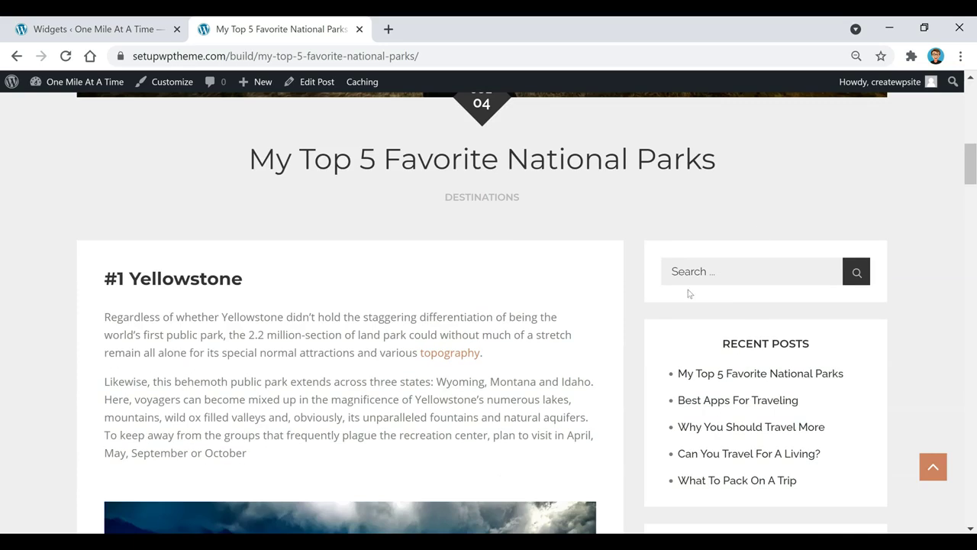
{"action": "left_click", "coordinate": [66, 55]}
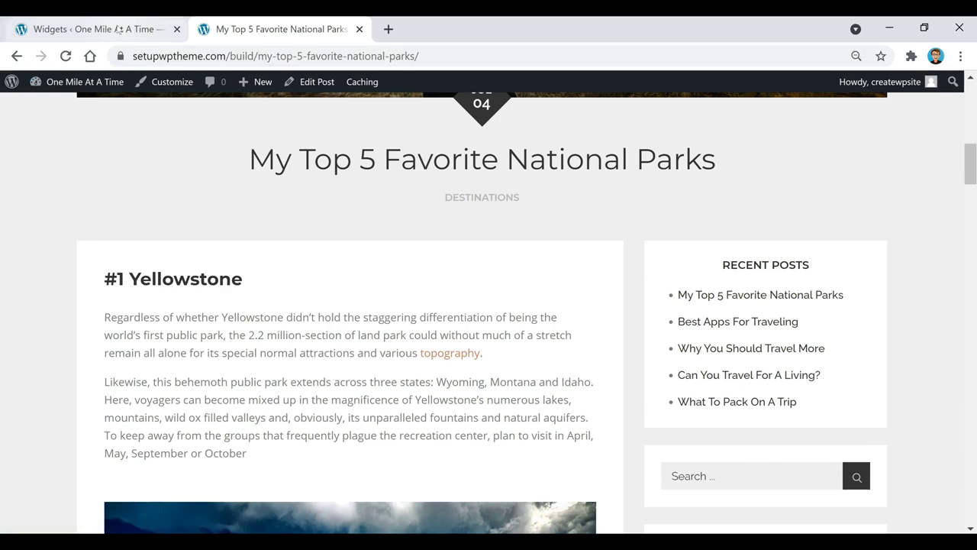
- Examine the remaining sidebar widgets on the national parks post, including Archives, Categories and Meta
{"action": "left_click", "coordinate": [124, 32]}
{"action": "left_click", "coordinate": [319, 31]}
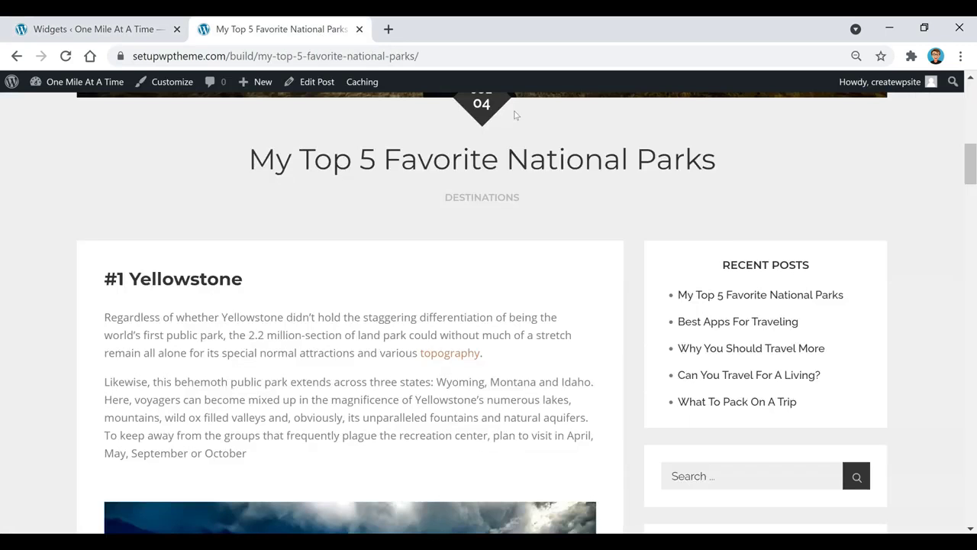
{"action": "scroll", "coordinate": [749, 291], "scroll_direction": "down", "scroll_amount": 4}
{"action": "scroll", "coordinate": [749, 293], "scroll_direction": "down", "scroll_amount": 3}
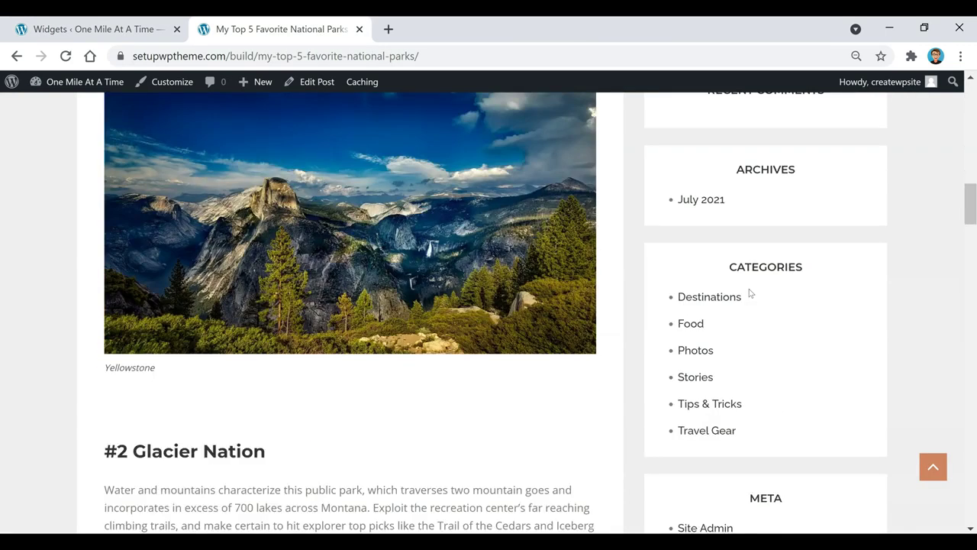
{"action": "scroll", "coordinate": [710, 191], "scroll_direction": "up", "scroll_amount": 1}
{"action": "scroll", "coordinate": [863, 207], "scroll_direction": "down", "scroll_amount": 3}
{"action": "scroll", "coordinate": [763, 226], "scroll_direction": "down", "scroll_amount": 1}
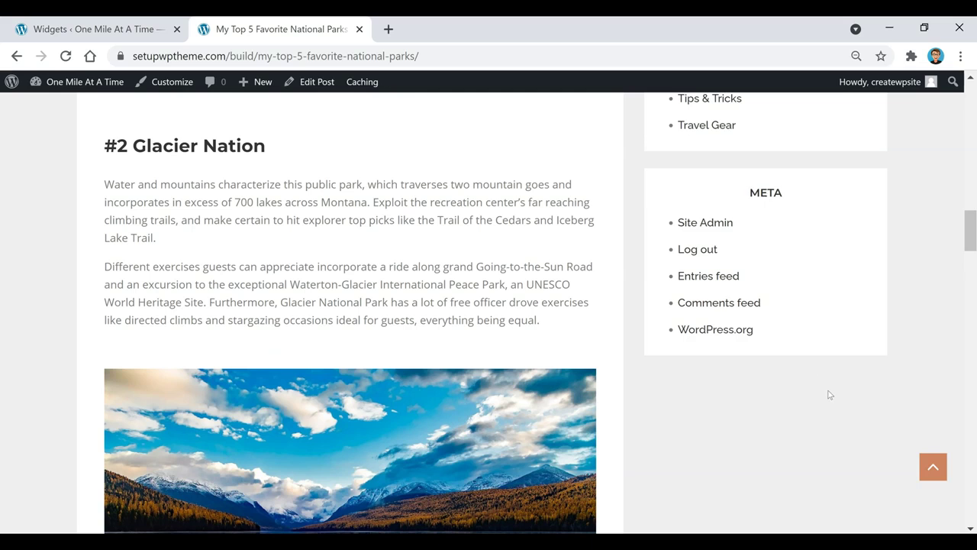
{"action": "scroll", "coordinate": [830, 394], "scroll_direction": "up", "scroll_amount": 15}
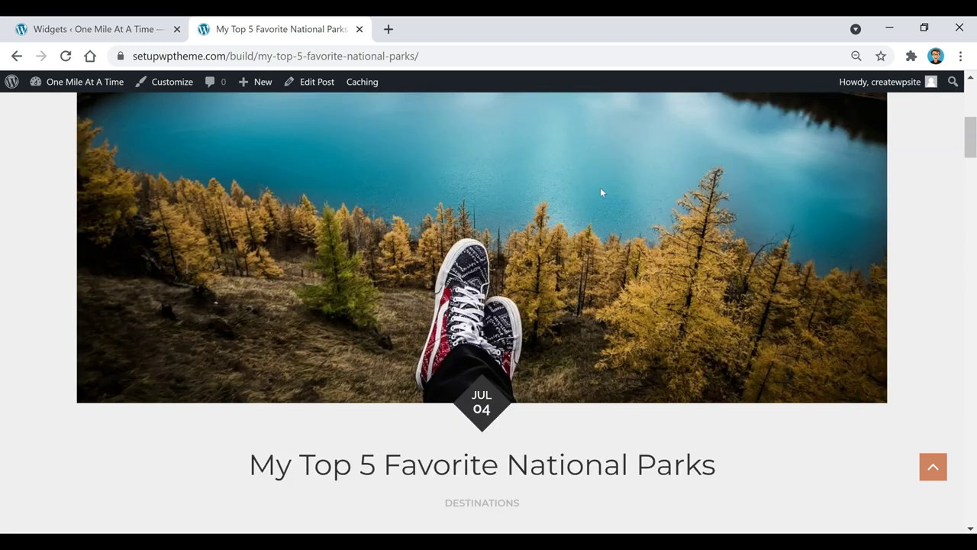
- Delete the Archives and Meta widgets from the Primary Sidebar
{"action": "left_click", "coordinate": [129, 27]}
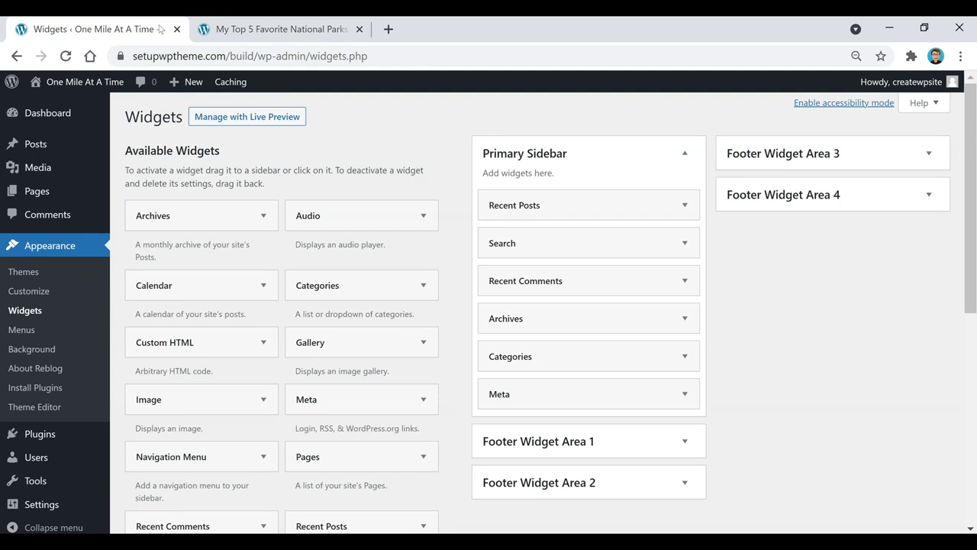
{"action": "left_click", "coordinate": [622, 324]}
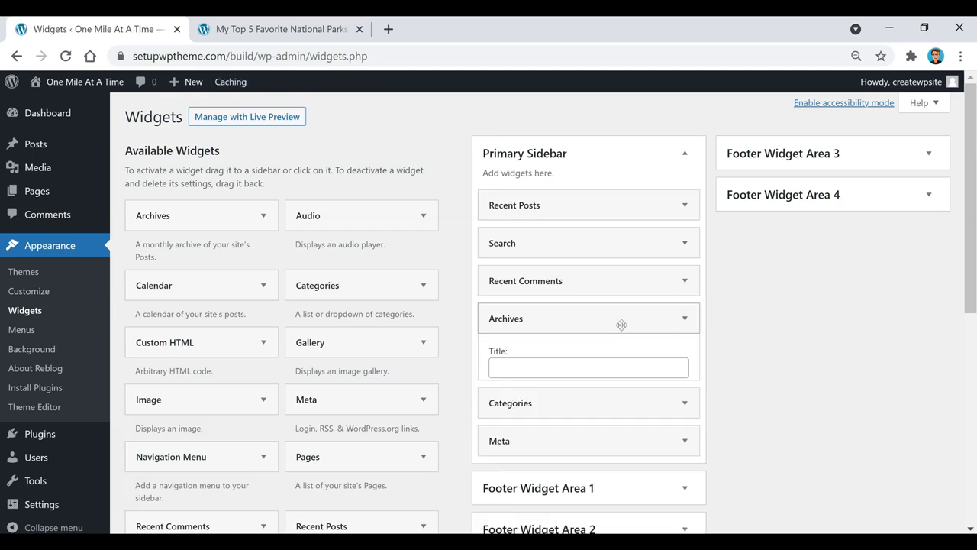
{"action": "left_click", "coordinate": [497, 433]}
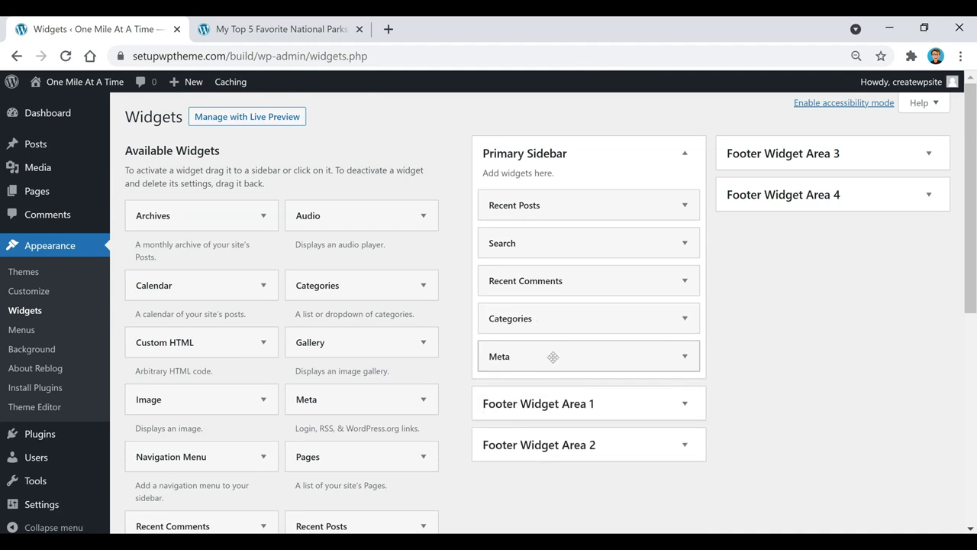
{"action": "left_click", "coordinate": [554, 356]}
{"action": "left_click", "coordinate": [500, 432]}
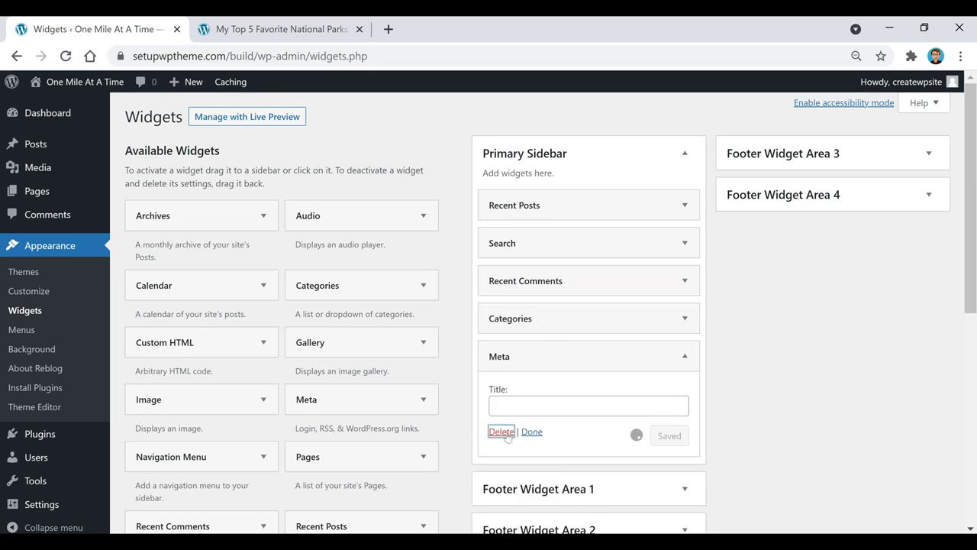
- Move the Search widget above Recent Posts in the Primary Sidebar and look over the available widgets
{"action": "left_click_drag", "start_coordinate": [517, 235], "coordinate": [526, 206]}
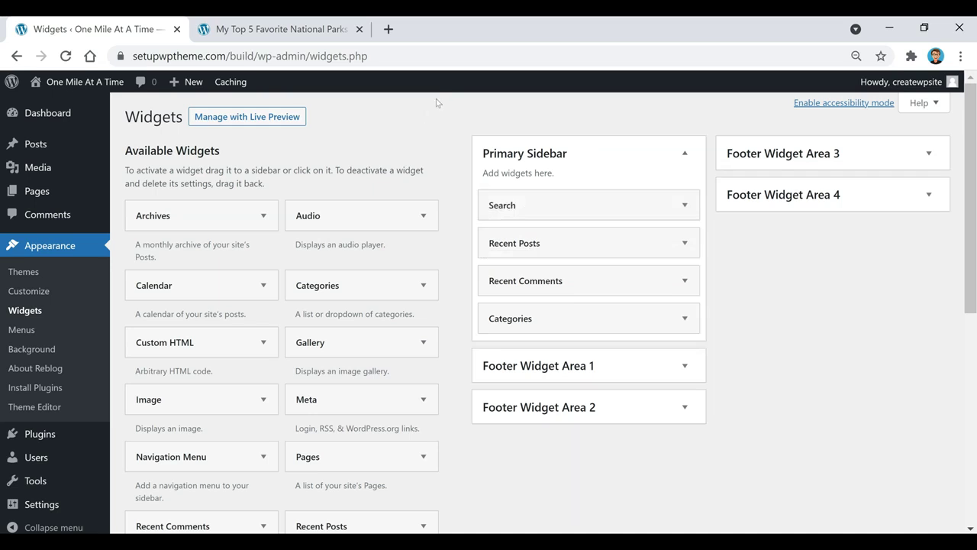
{"action": "scroll", "coordinate": [418, 134], "scroll_direction": "down", "scroll_amount": 1}
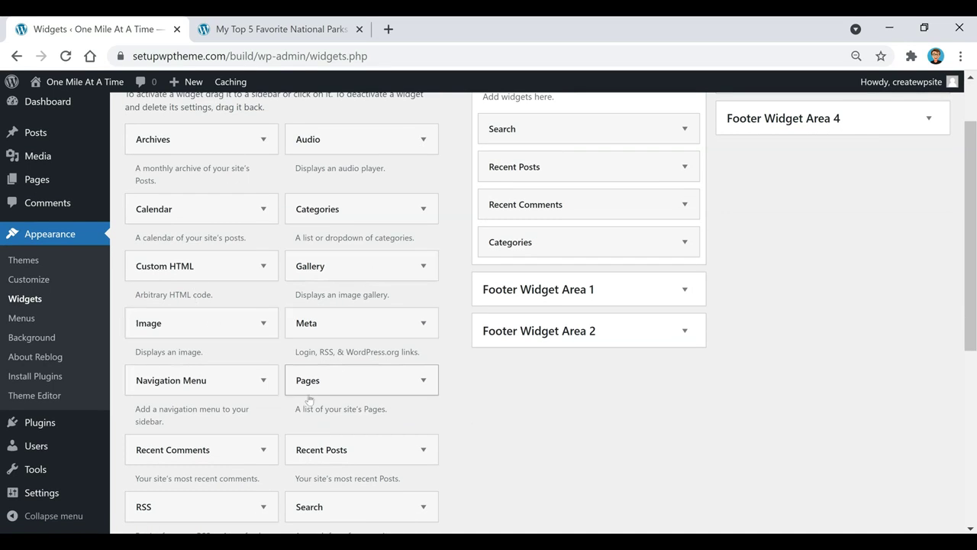
{"action": "scroll", "coordinate": [310, 403], "scroll_direction": "up", "scroll_amount": 1}
{"action": "scroll", "coordinate": [275, 329], "scroll_direction": "down", "scroll_amount": 2}
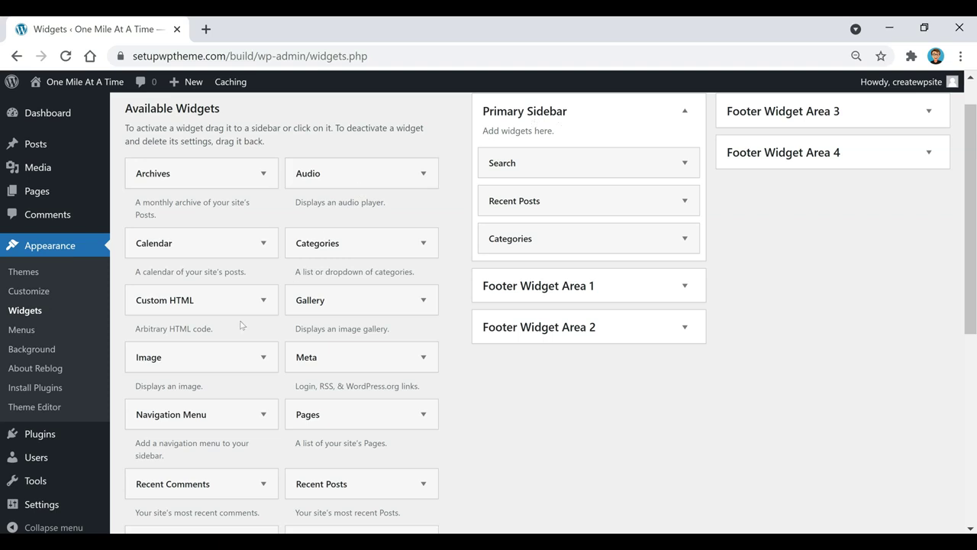
- Add an Image widget directly below Search in the Primary Sidebar, using the Expedia hotel ad image from the media library
{"action": "left_click_drag", "start_coordinate": [166, 359], "coordinate": [530, 202]}
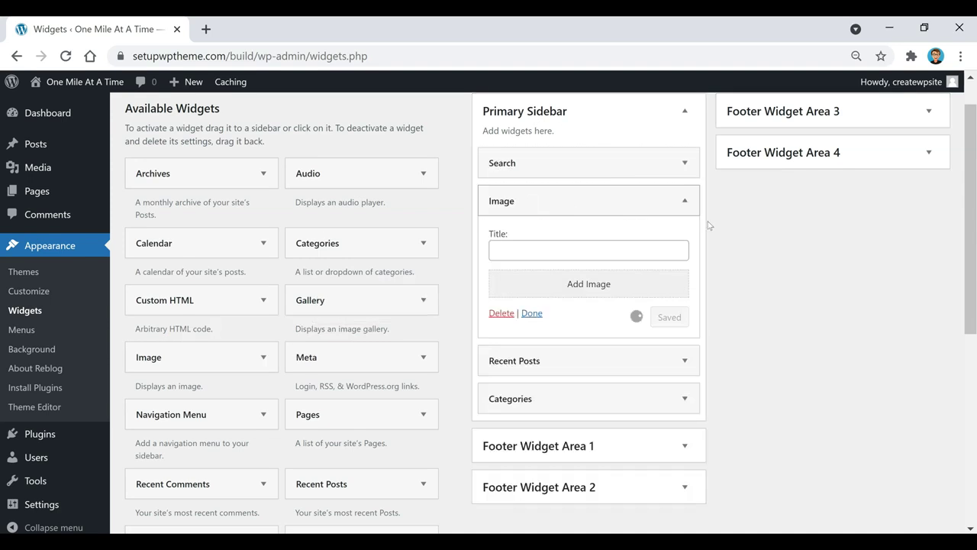
{"action": "left_click", "coordinate": [589, 285]}
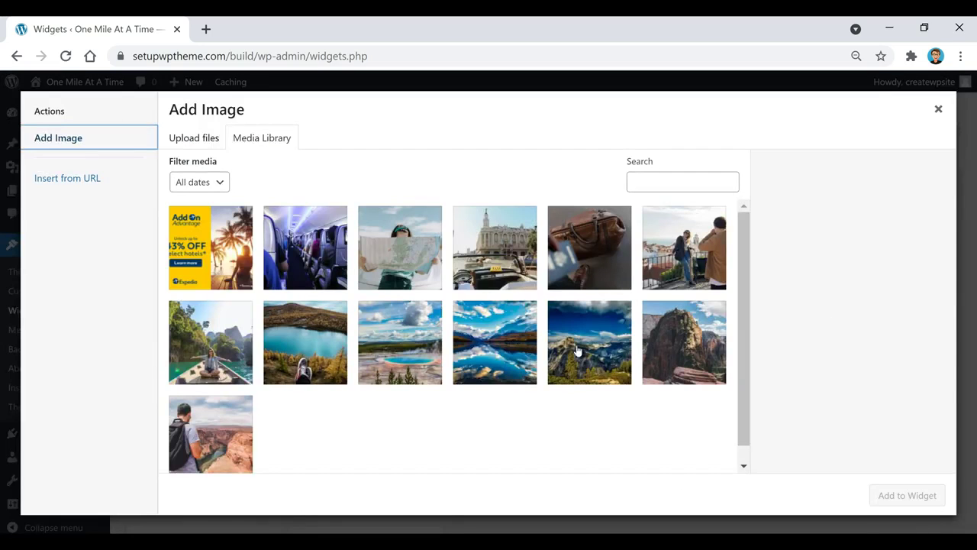
{"action": "left_click", "coordinate": [219, 272]}
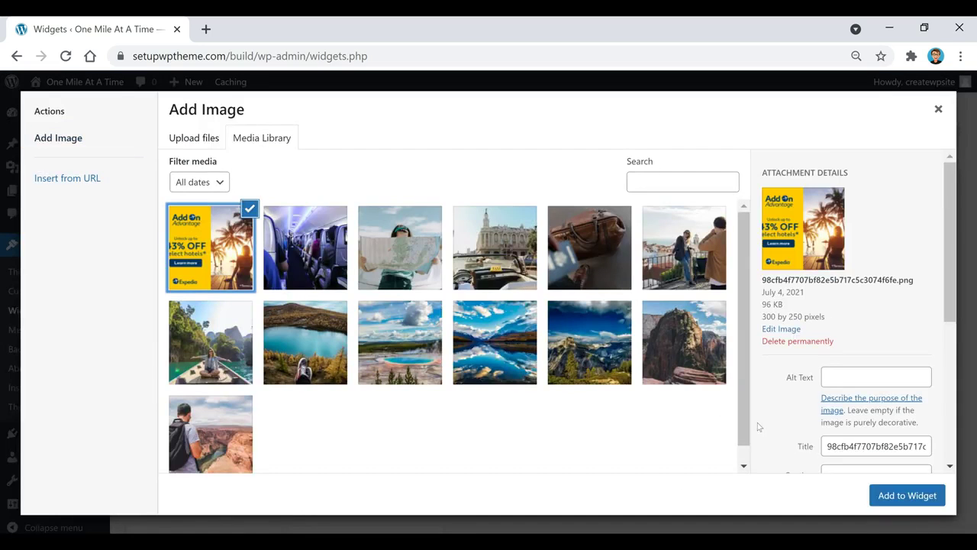
{"action": "left_click", "coordinate": [906, 496]}
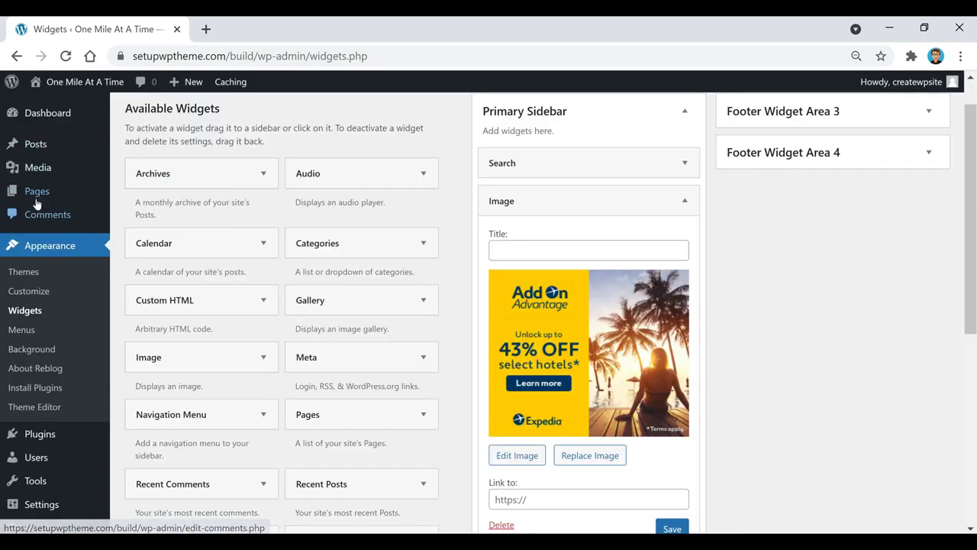
{"action": "mouse_move", "coordinate": [35, 166]}
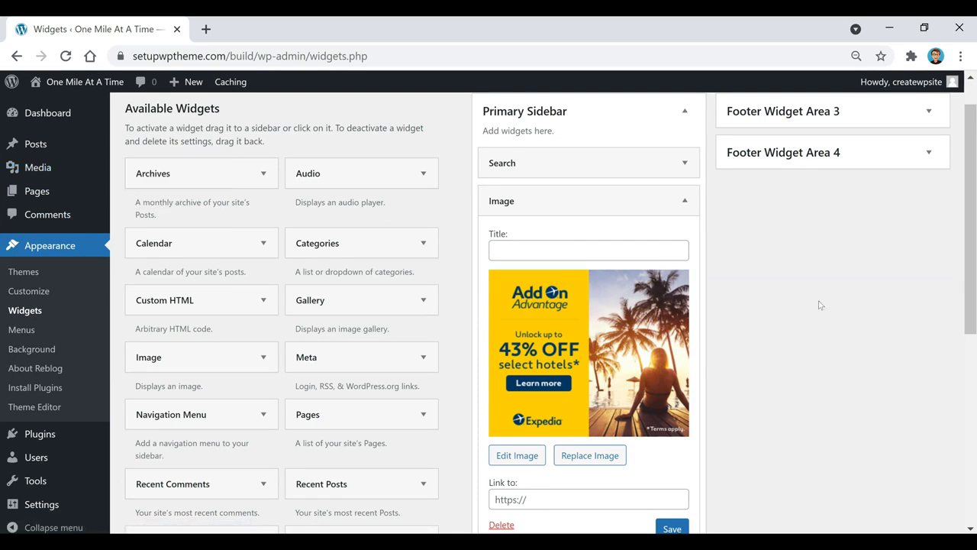
{"action": "scroll", "coordinate": [778, 302], "scroll_direction": "down", "scroll_amount": 1}
{"action": "left_click", "coordinate": [537, 422]}
{"action": "type", "text": "https://www.expedia.com/Hotels"}
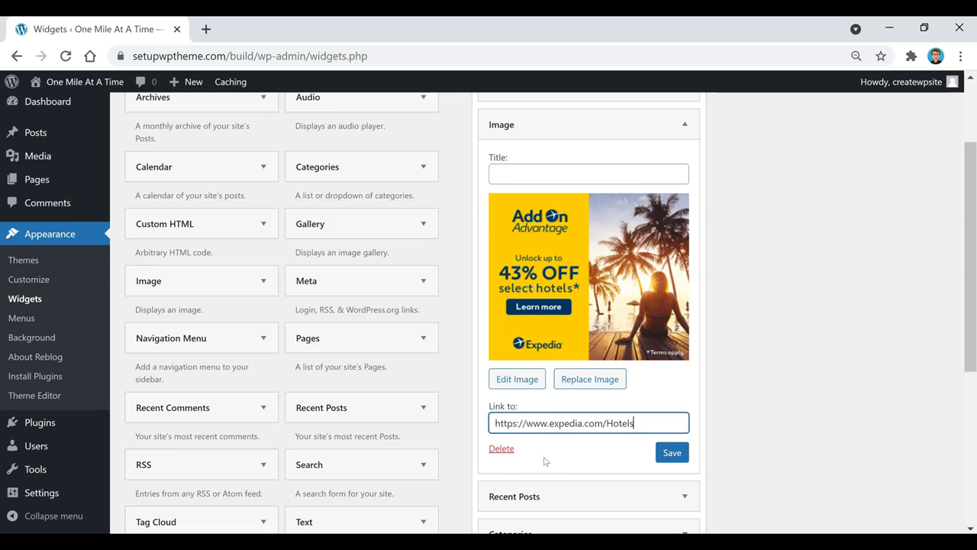
{"action": "left_click", "coordinate": [675, 454]}
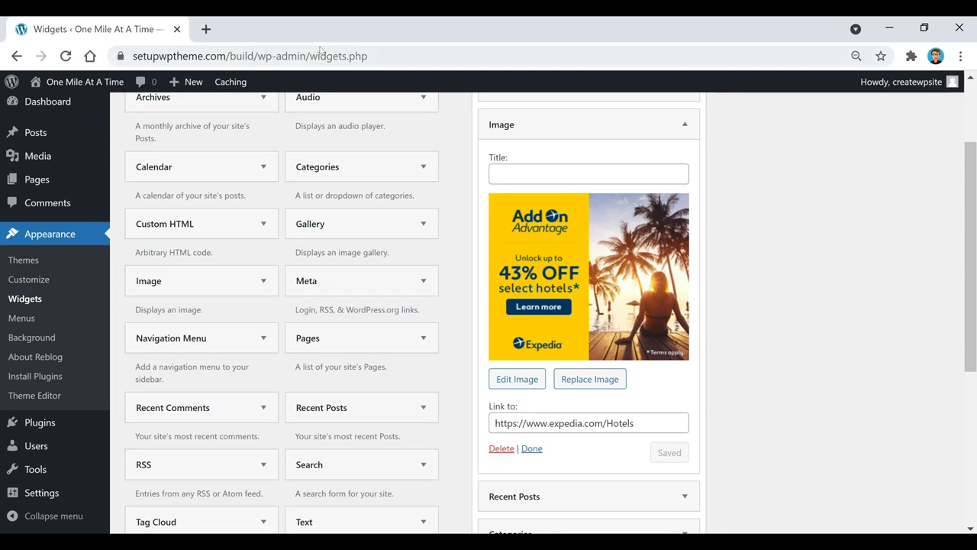
- Open the site in a new tab, test the Expedia ad link on the national parks post, and return to the widgets page
{"action": "right_click", "coordinate": [55, 83]}
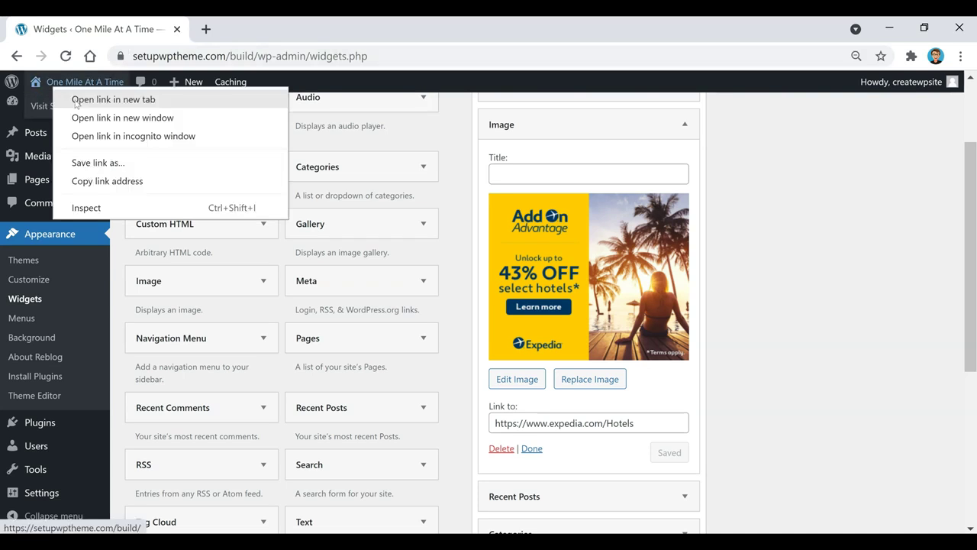
{"action": "left_click", "coordinate": [121, 101]}
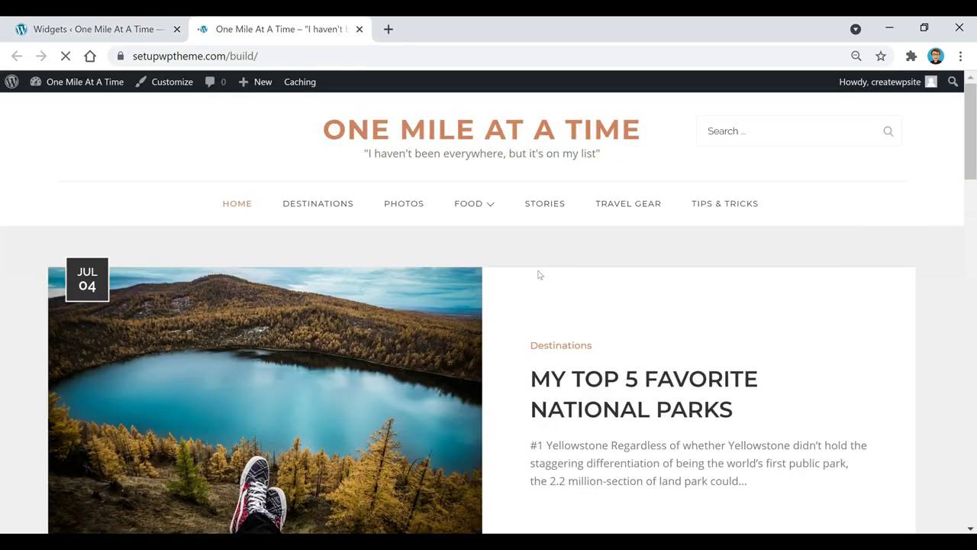
{"action": "left_click", "coordinate": [637, 385]}
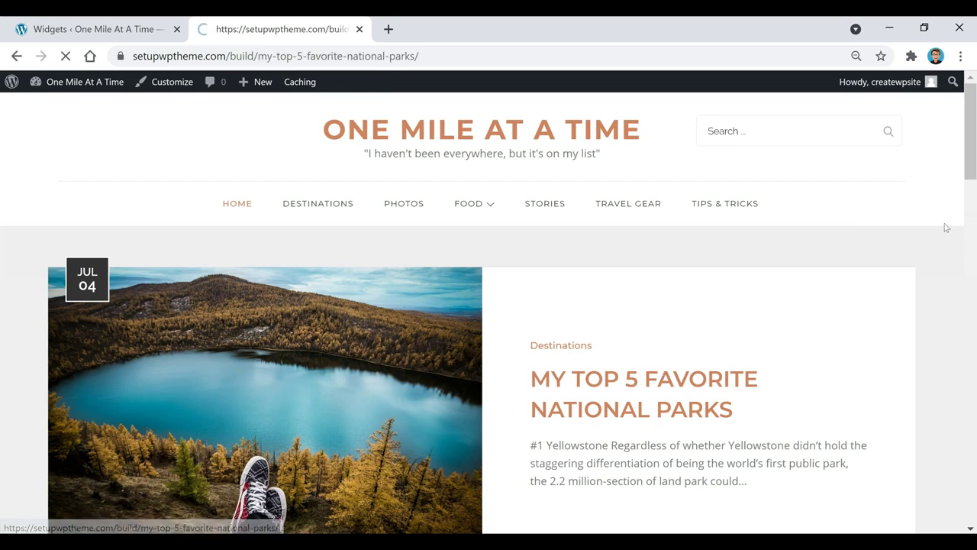
{"action": "scroll", "coordinate": [810, 240], "scroll_direction": "down", "scroll_amount": 8}
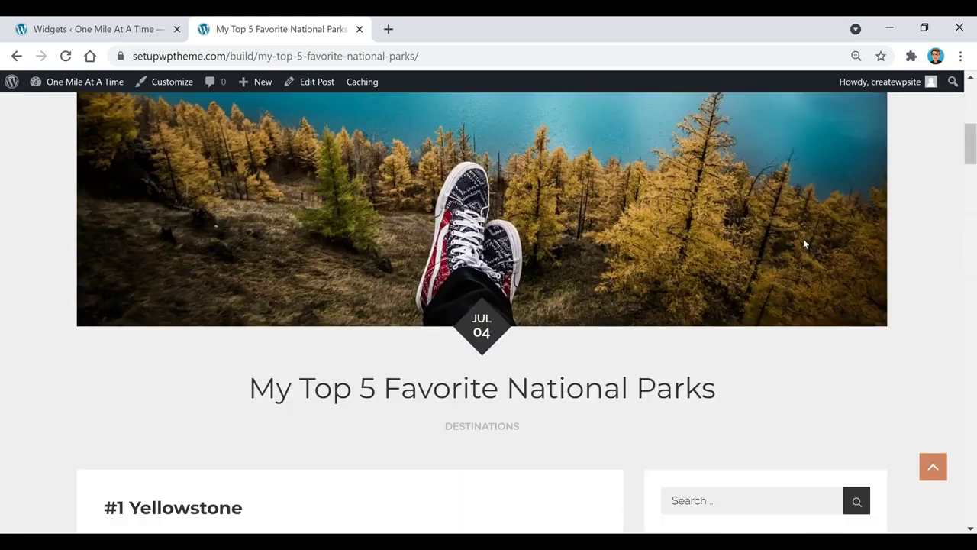
{"action": "scroll", "coordinate": [804, 243], "scroll_direction": "down", "scroll_amount": 1}
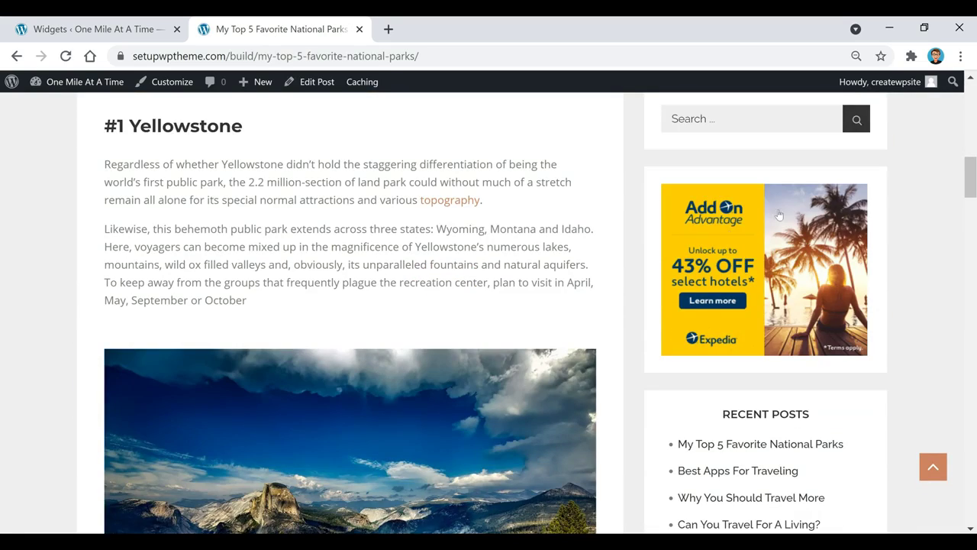
{"action": "left_click", "coordinate": [775, 247]}
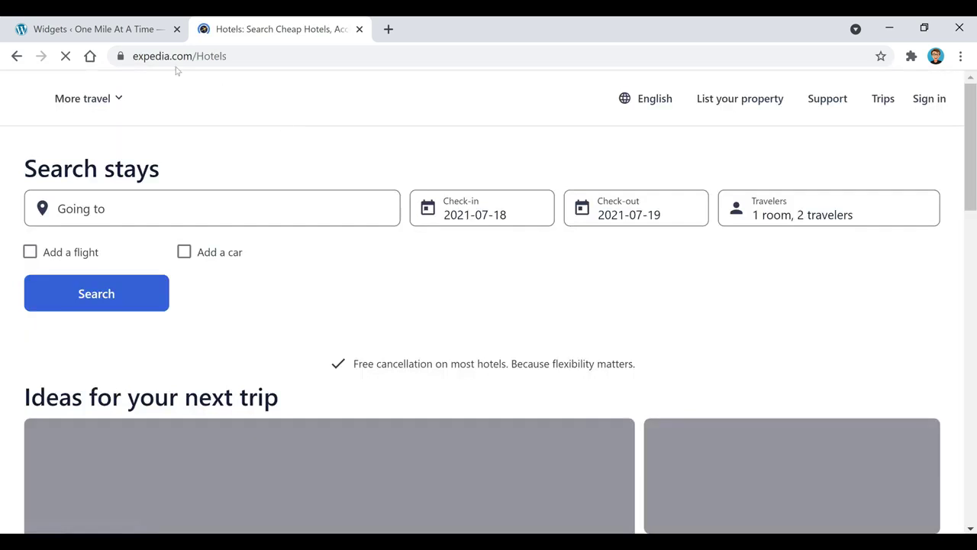
{"action": "left_click", "coordinate": [116, 29]}
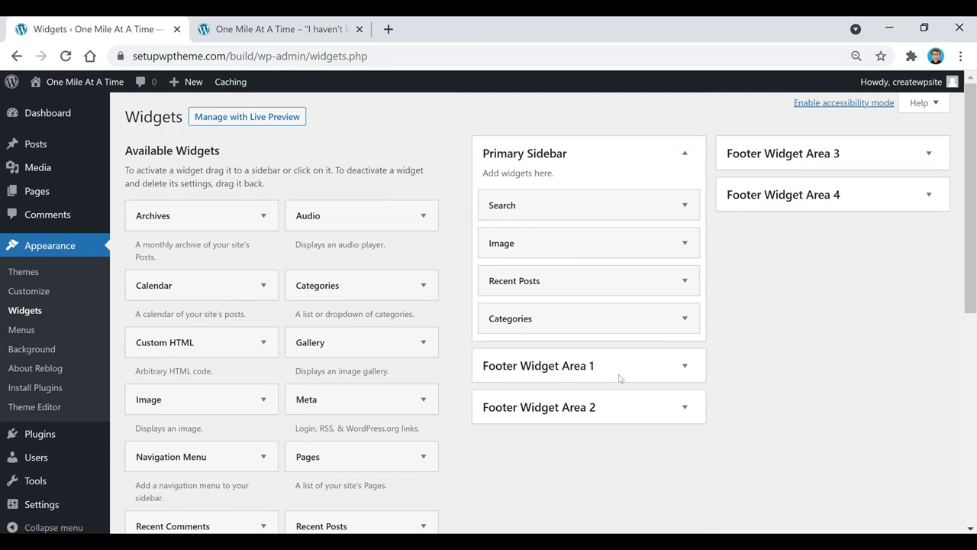
- Open the live site in the Customizer and review the header's Site Identity settings
{"action": "left_click", "coordinate": [290, 35]}
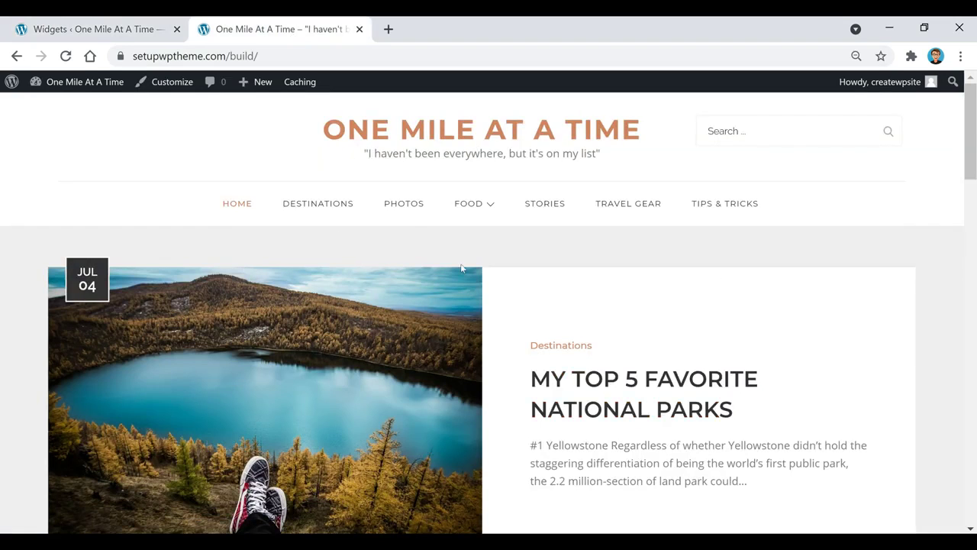
{"action": "left_click", "coordinate": [167, 84]}
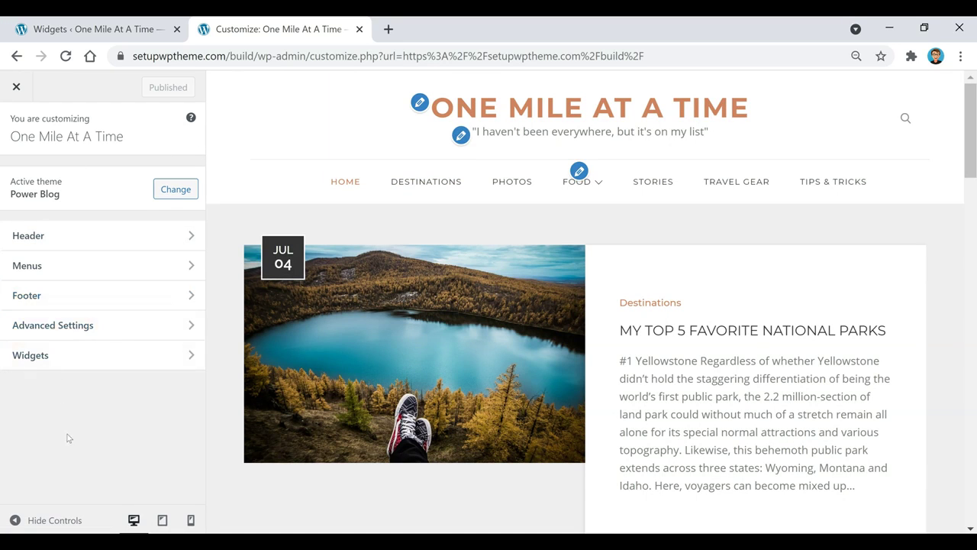
{"action": "left_click", "coordinate": [77, 235]}
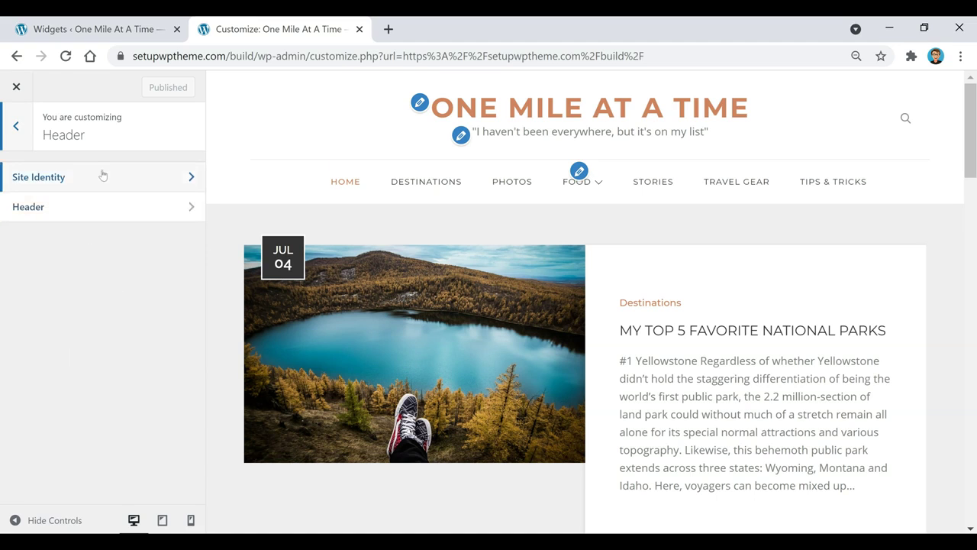
{"action": "left_click", "coordinate": [71, 181]}
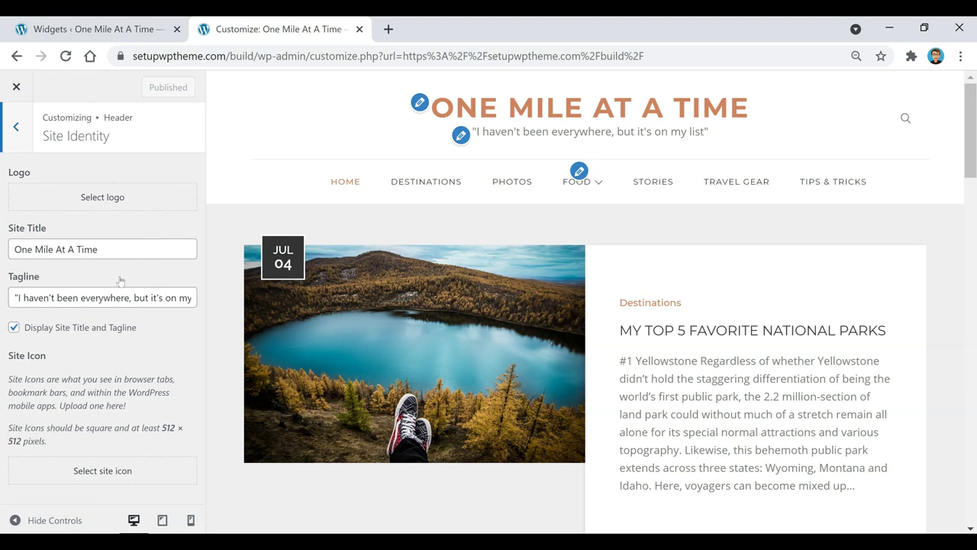
{"action": "left_click", "coordinate": [17, 126]}
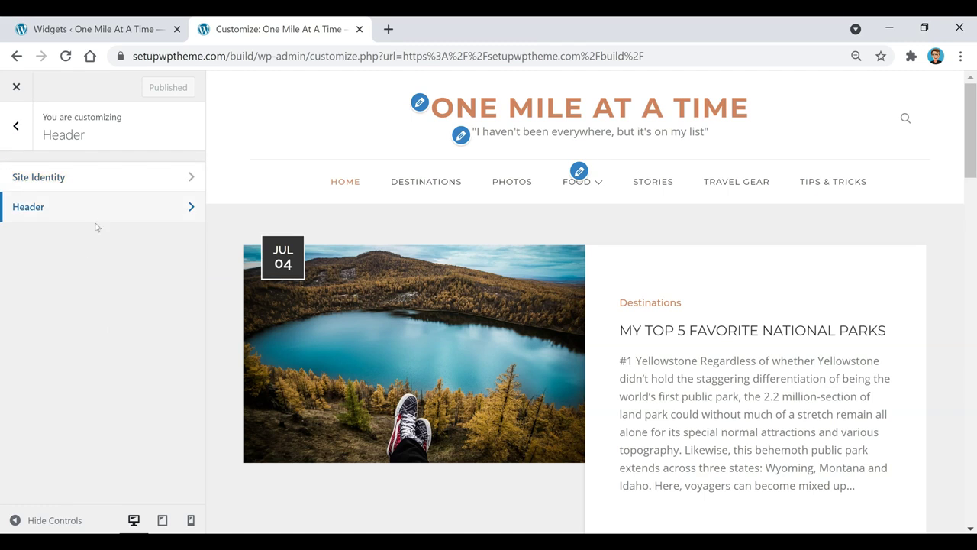
- Try turning off the header search display and re-enable it
{"action": "left_click", "coordinate": [123, 206]}
{"action": "left_click", "coordinate": [14, 175]}
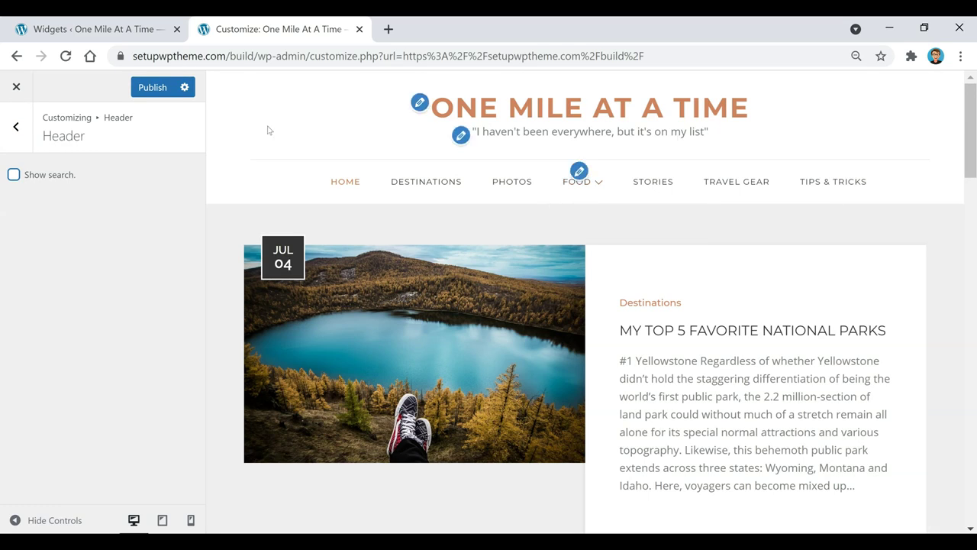
{"action": "left_click", "coordinate": [13, 175]}
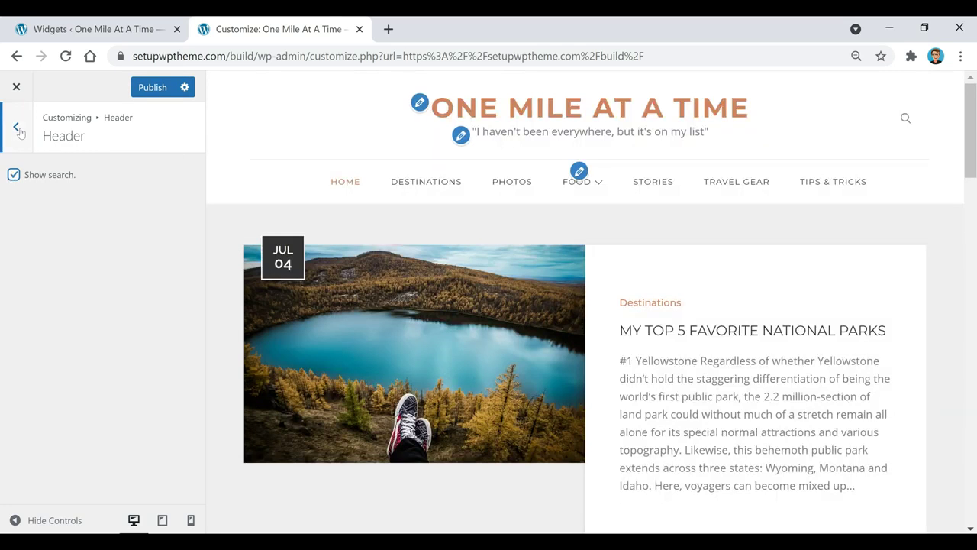
{"action": "left_click", "coordinate": [17, 128]}
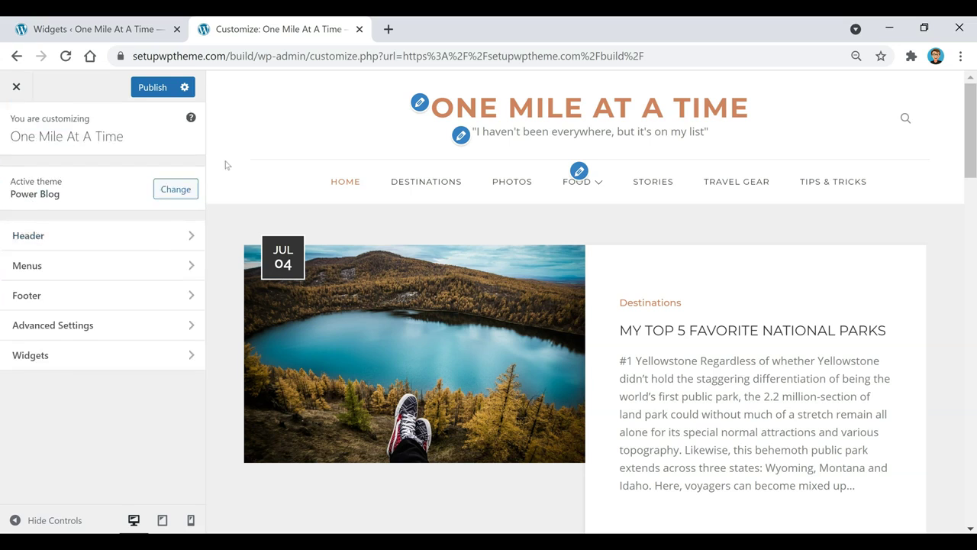
- Review the Colors options in the Advanced Settings, including the Background Color picker
{"action": "left_click", "coordinate": [94, 333]}
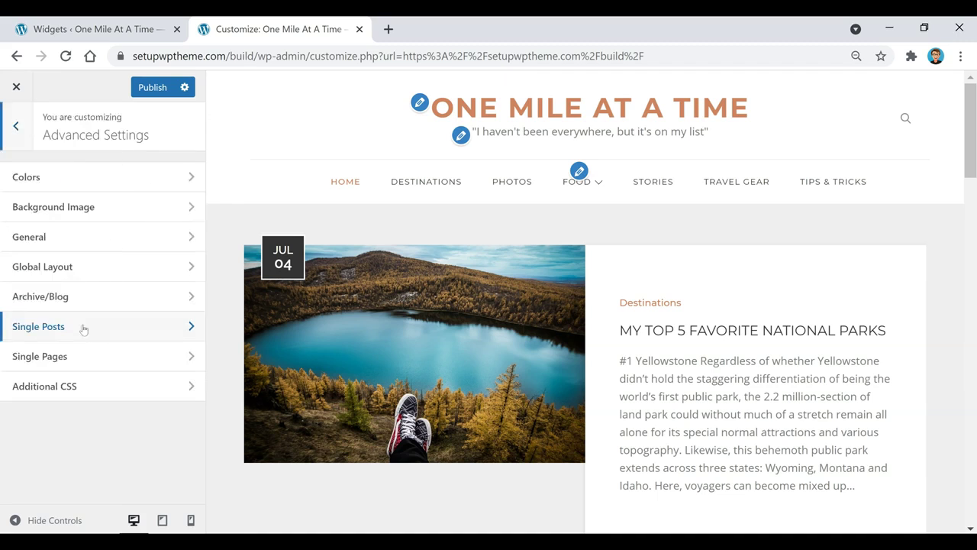
{"action": "left_click", "coordinate": [113, 183]}
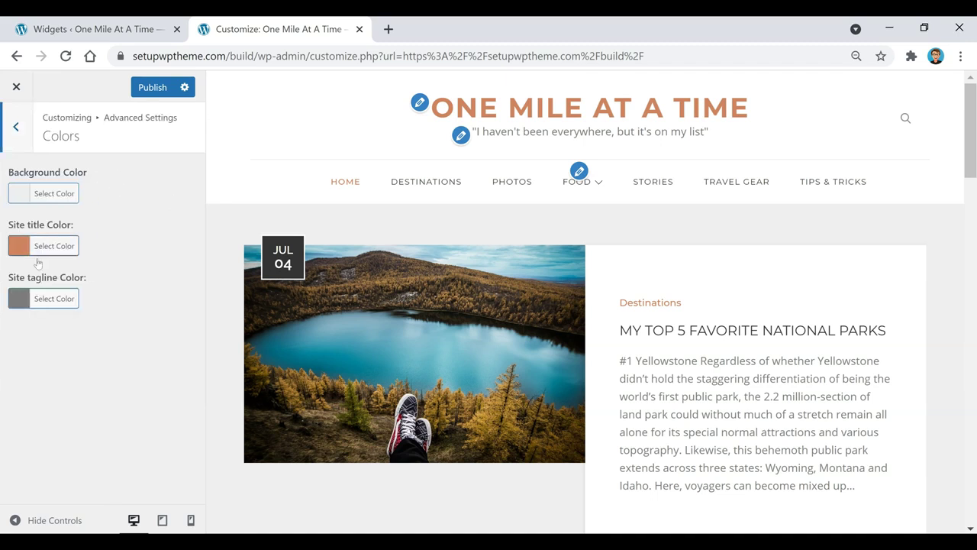
{"action": "left_click", "coordinate": [58, 196]}
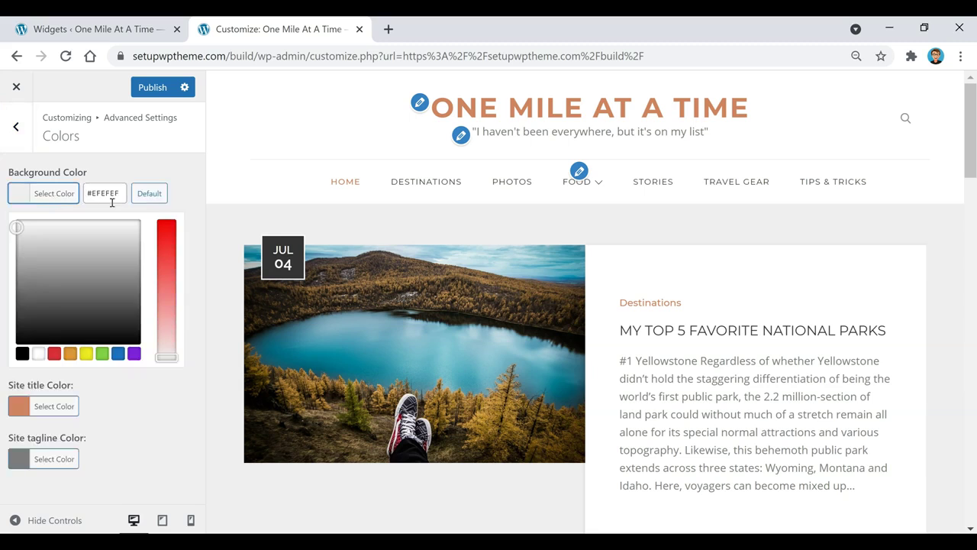
{"action": "left_click", "coordinate": [68, 191]}
{"action": "left_click", "coordinate": [65, 191]}
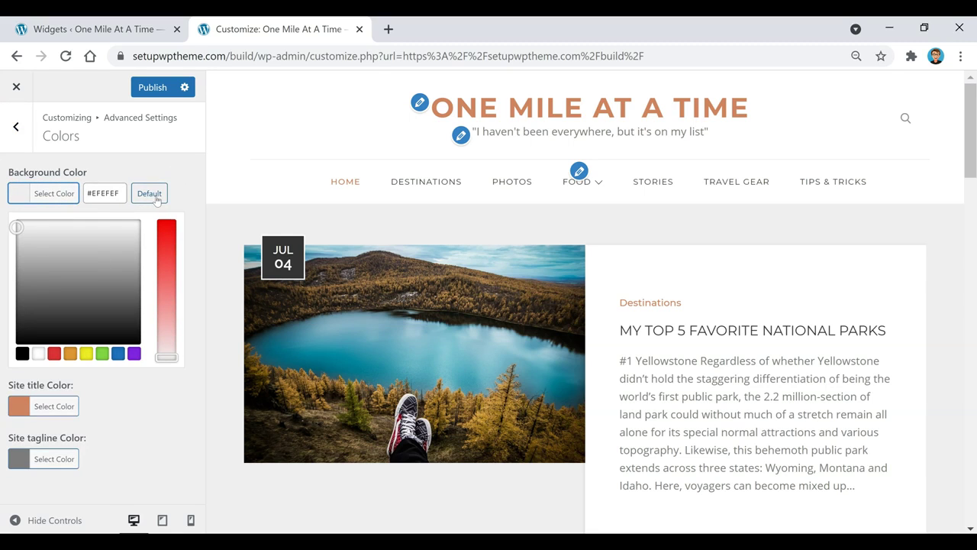
{"action": "left_click", "coordinate": [27, 130]}
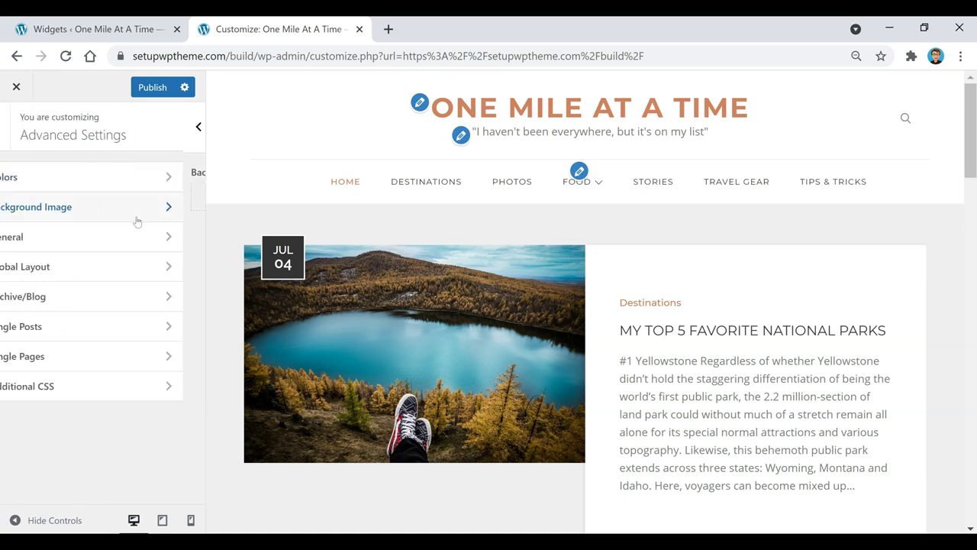
- Check the Background Image option in the Advanced Settings and return to the main customization list
{"action": "left_click", "coordinate": [137, 220]}
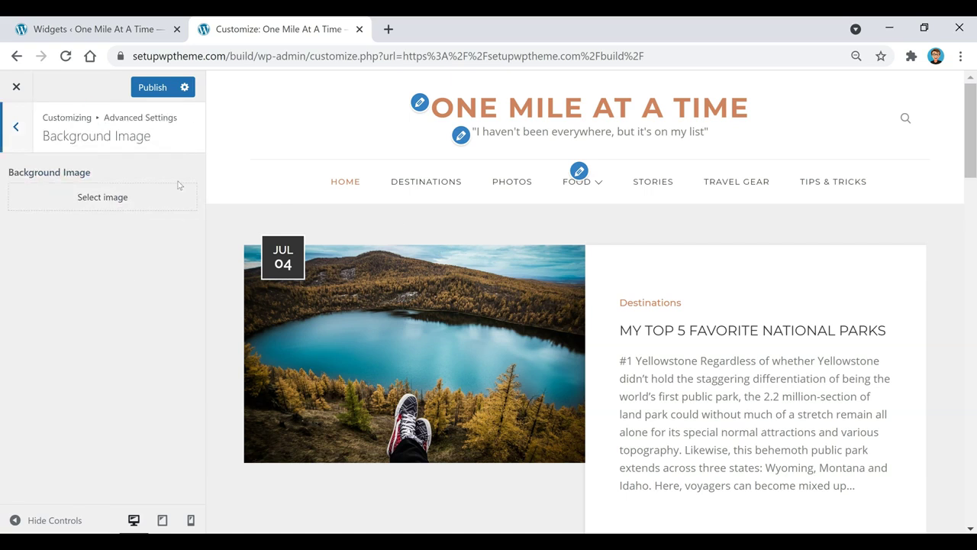
{"action": "left_click", "coordinate": [29, 136]}
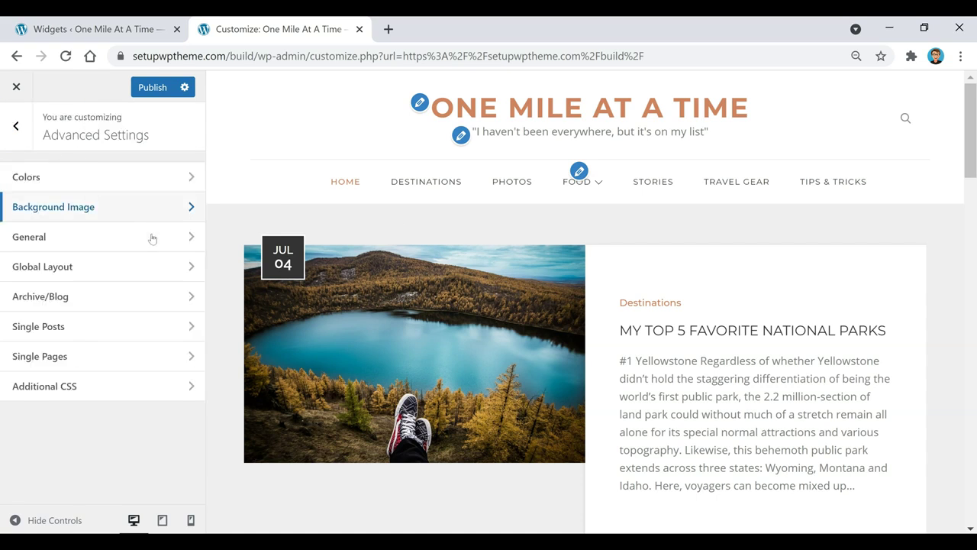
{"action": "key", "text": "Escape"}
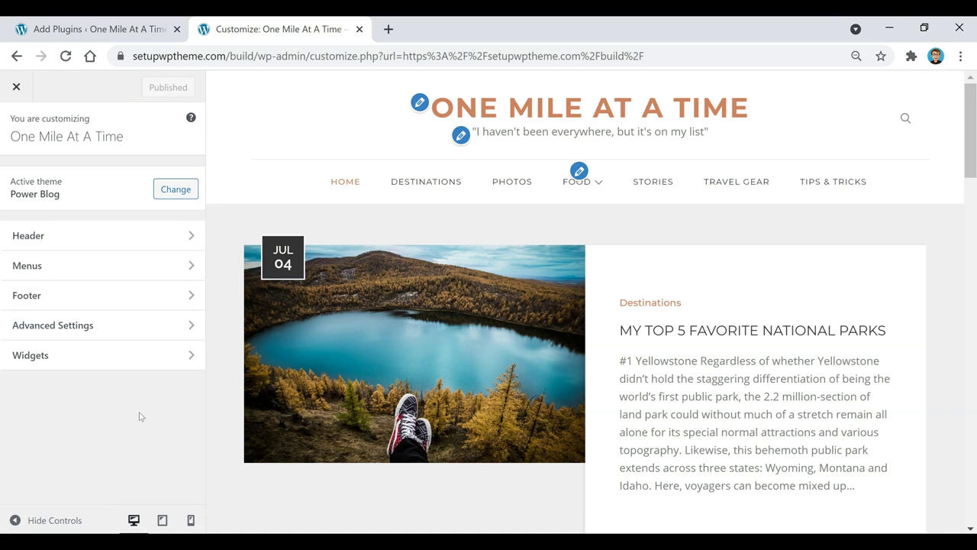
- Close the Customizer and open the installed themes page in the admin dashboard
{"action": "left_click", "coordinate": [17, 87]}
{"action": "left_click", "coordinate": [100, 29]}
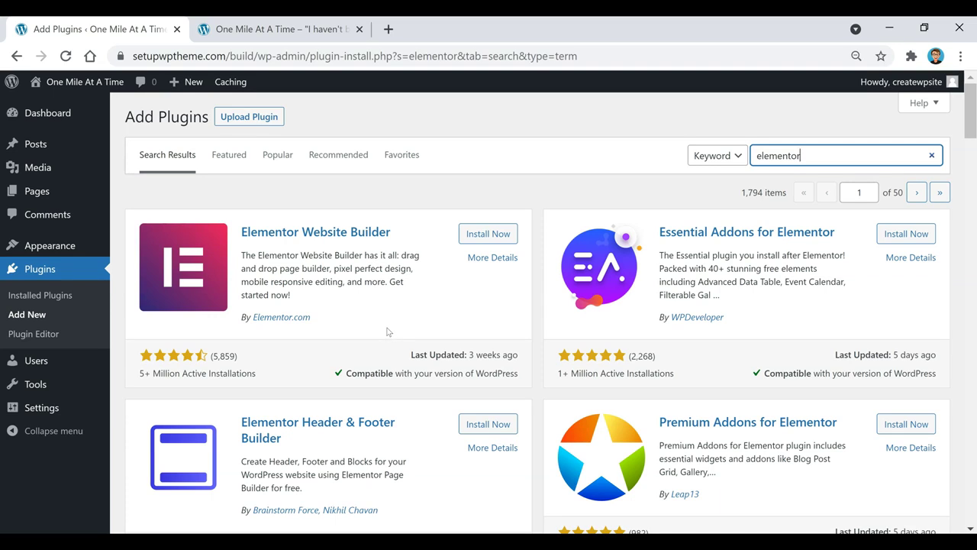
{"action": "mouse_move", "coordinate": [48, 252]}
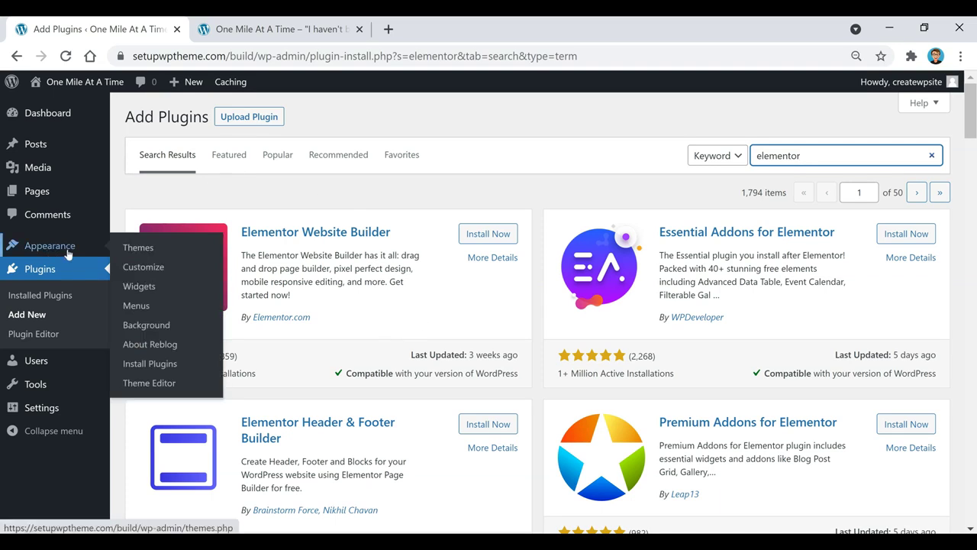
{"action": "left_click", "coordinate": [135, 247]}
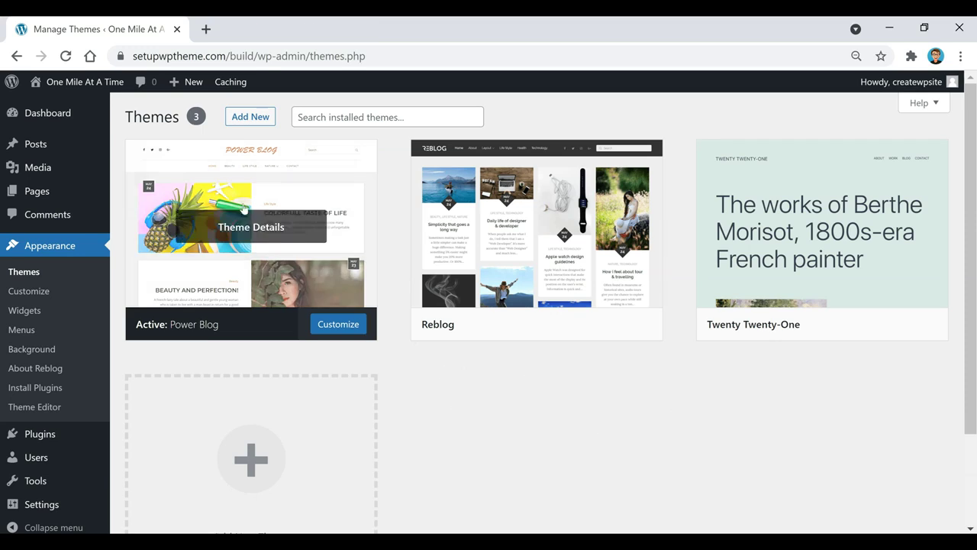
- Visit the blog's home page and look over all its posts from the header down to the last entry
{"action": "left_click", "coordinate": [82, 86]}
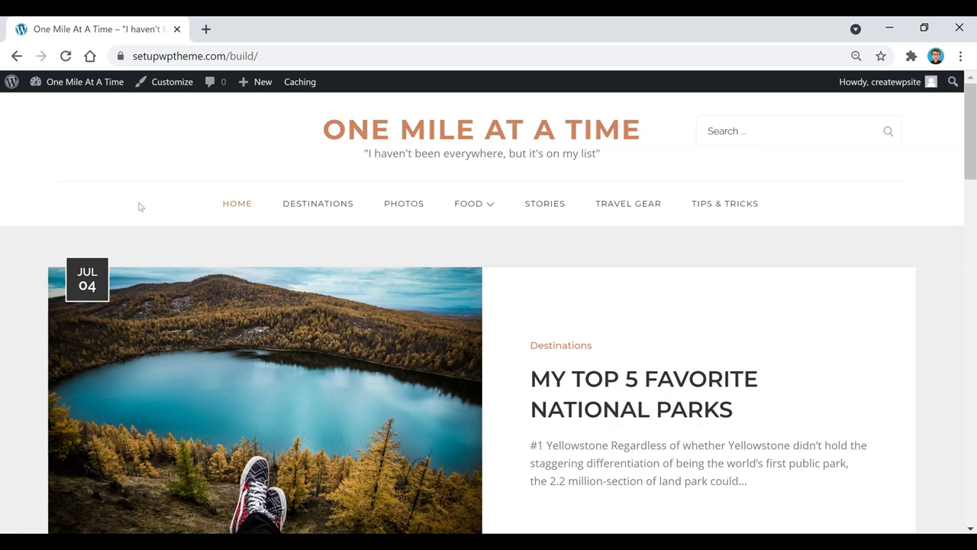
{"action": "scroll", "coordinate": [603, 309], "scroll_direction": "down", "scroll_amount": 4}
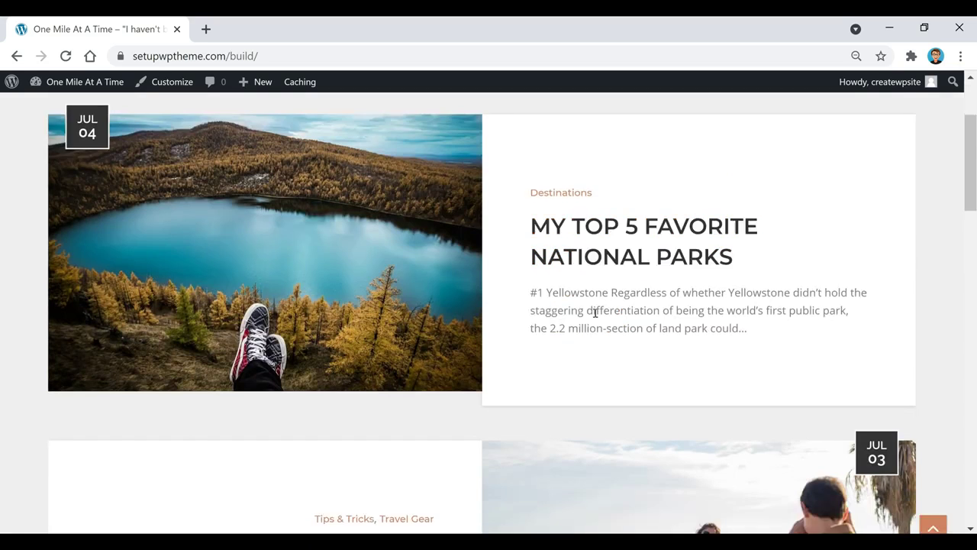
{"action": "scroll", "coordinate": [513, 327], "scroll_direction": "down", "scroll_amount": 8}
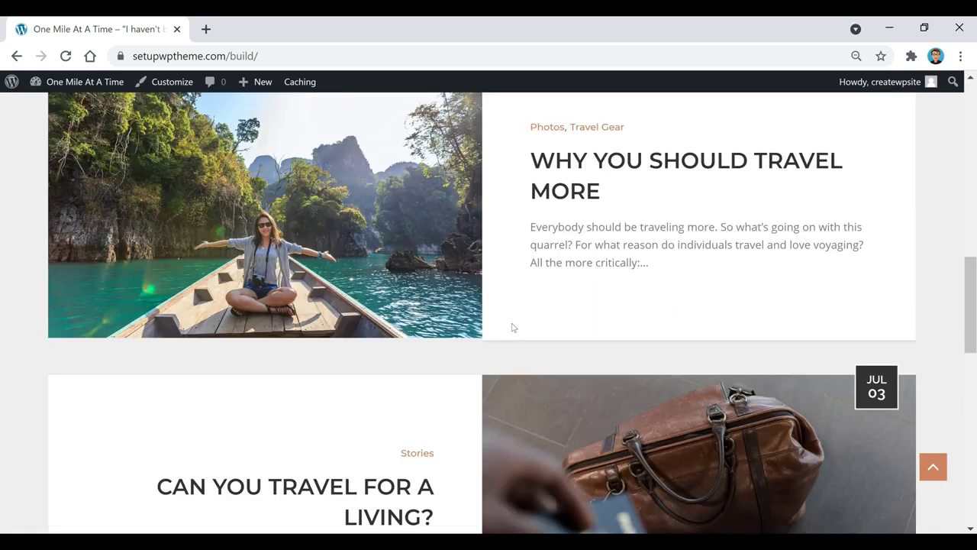
{"action": "scroll", "coordinate": [512, 327], "scroll_direction": "down", "scroll_amount": 2}
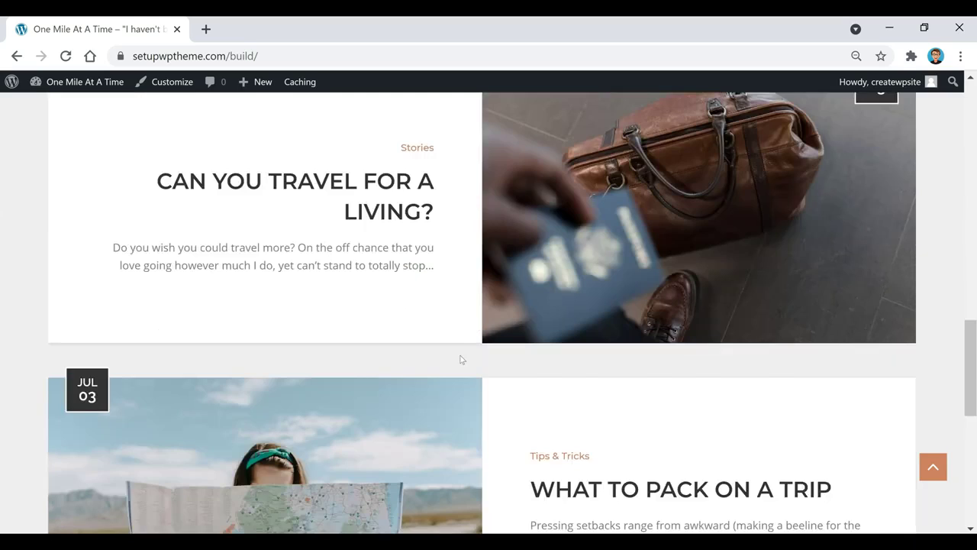
{"action": "scroll", "coordinate": [461, 358], "scroll_direction": "down", "scroll_amount": 6}
{"action": "scroll", "coordinate": [449, 392], "scroll_direction": "up", "scroll_amount": 7}
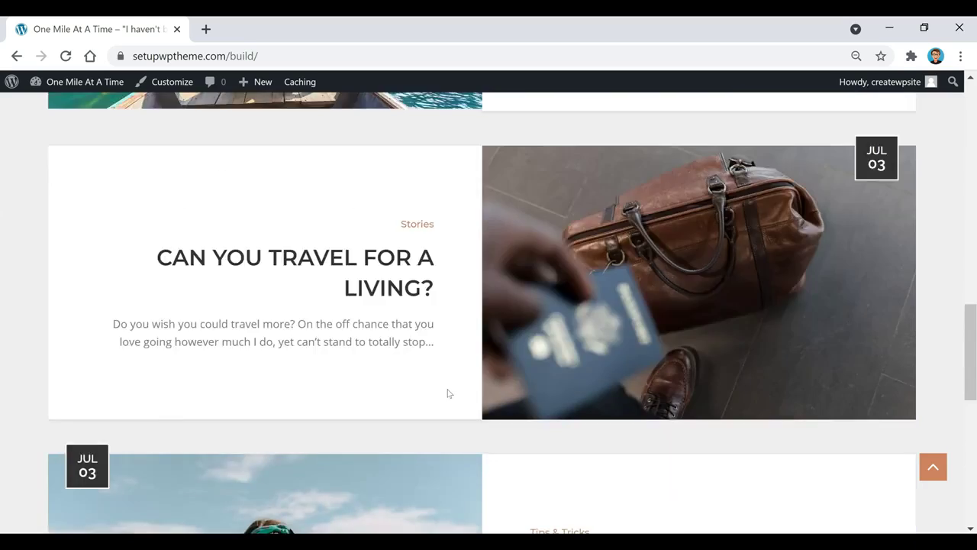
{"action": "scroll", "coordinate": [449, 393], "scroll_direction": "up", "scroll_amount": 11}
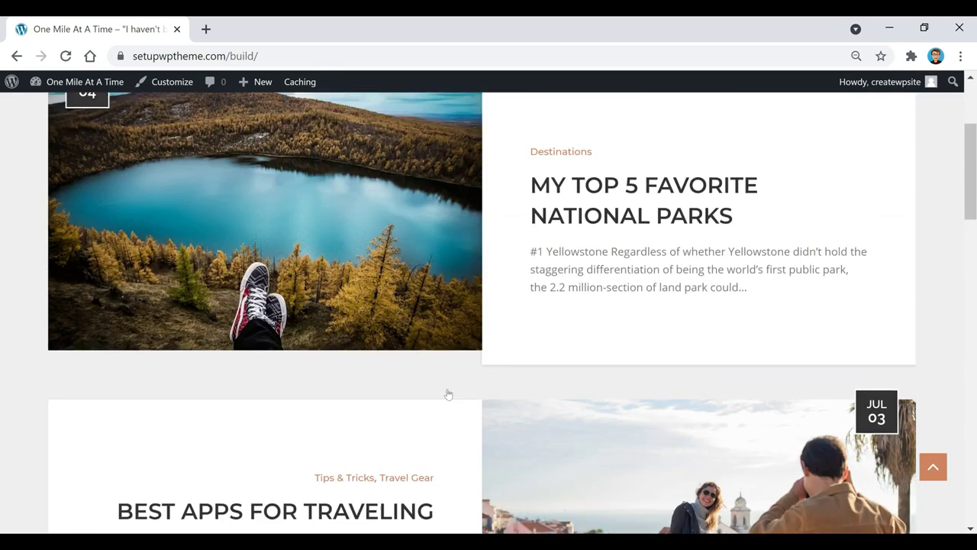
{"action": "scroll", "coordinate": [448, 393], "scroll_direction": "up", "scroll_amount": 3}
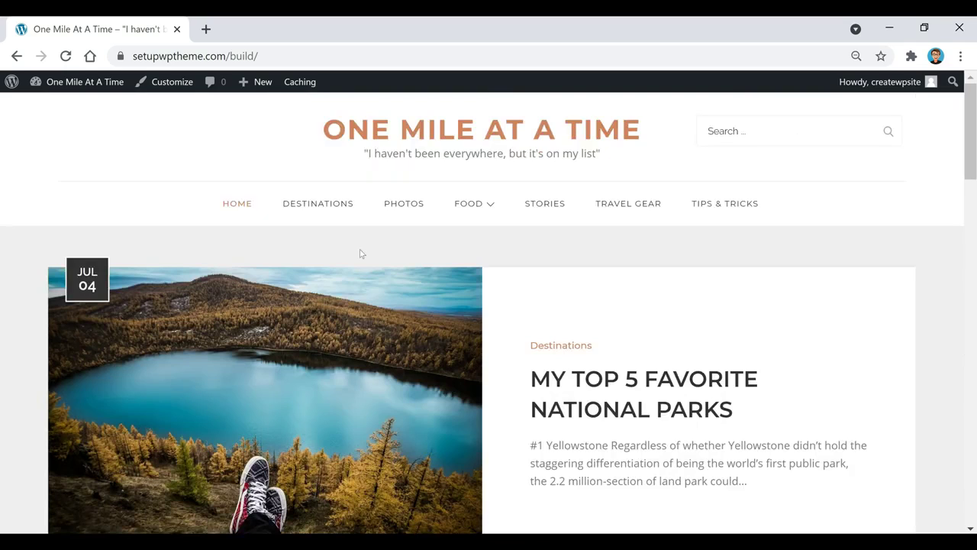